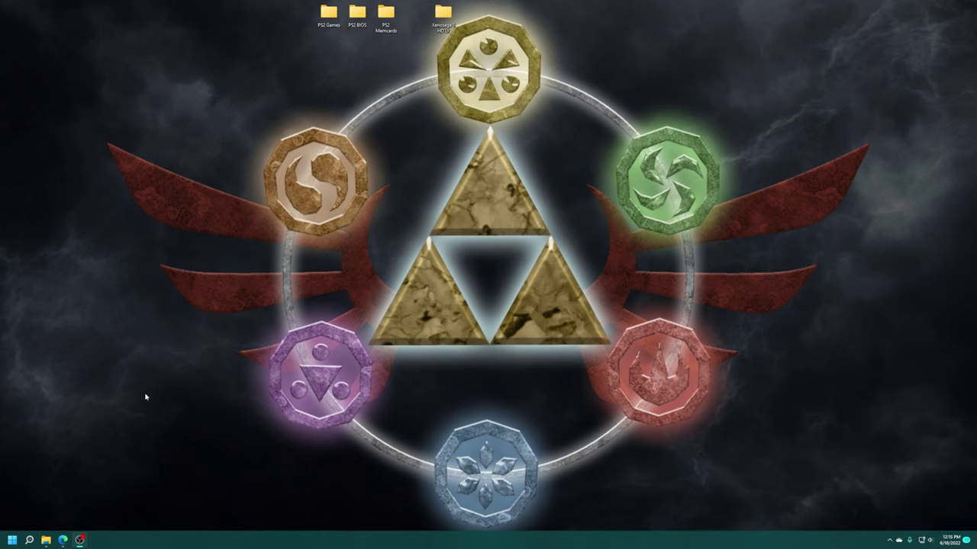
# Step: Look through the files in the desktop's PS2 Games and PS2 BIOS folders
pyautogui.doubleClick(329, 14)
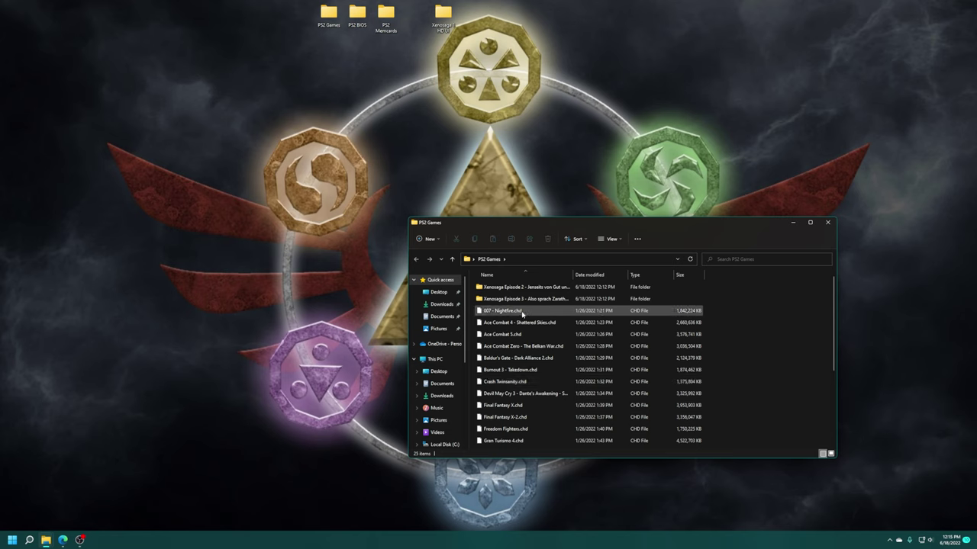
pyautogui.scroll(-3, 547, 383)
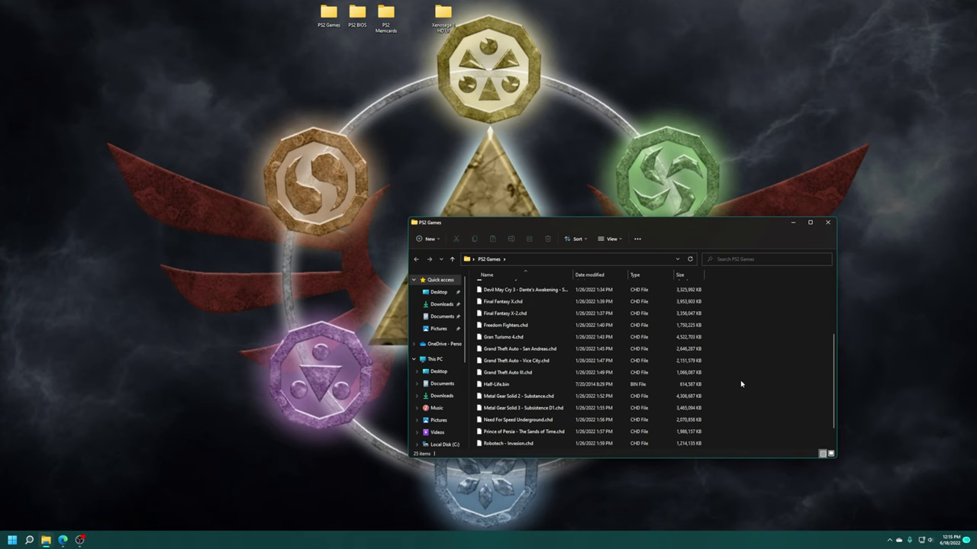
pyautogui.scroll(3, 760, 405)
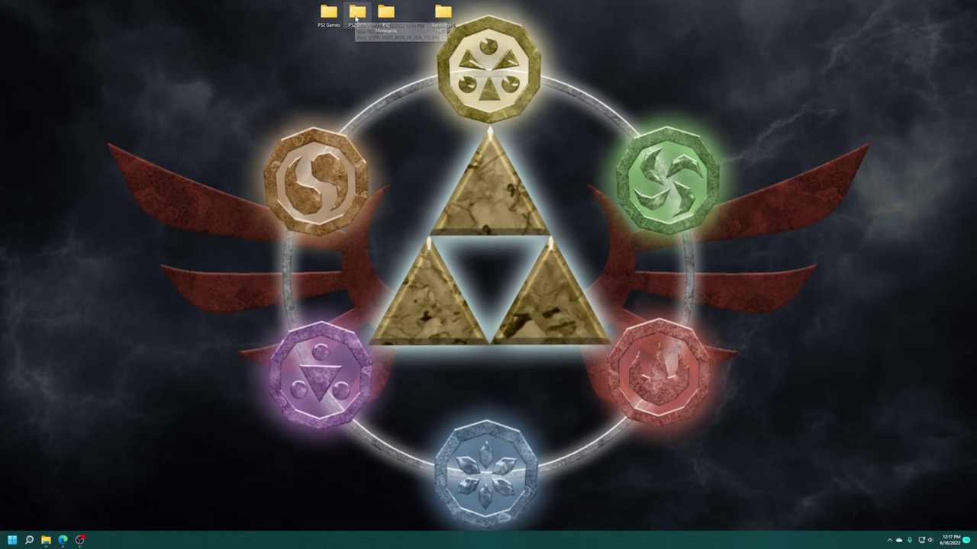
pyautogui.doubleClick(357, 14)
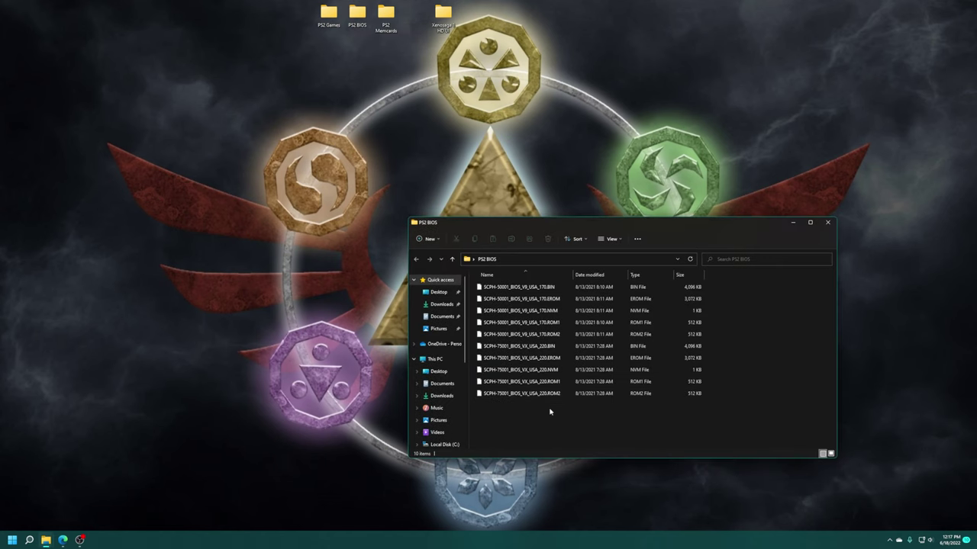
pyautogui.moveTo(700, 429); pyautogui.dragTo(748, 437)
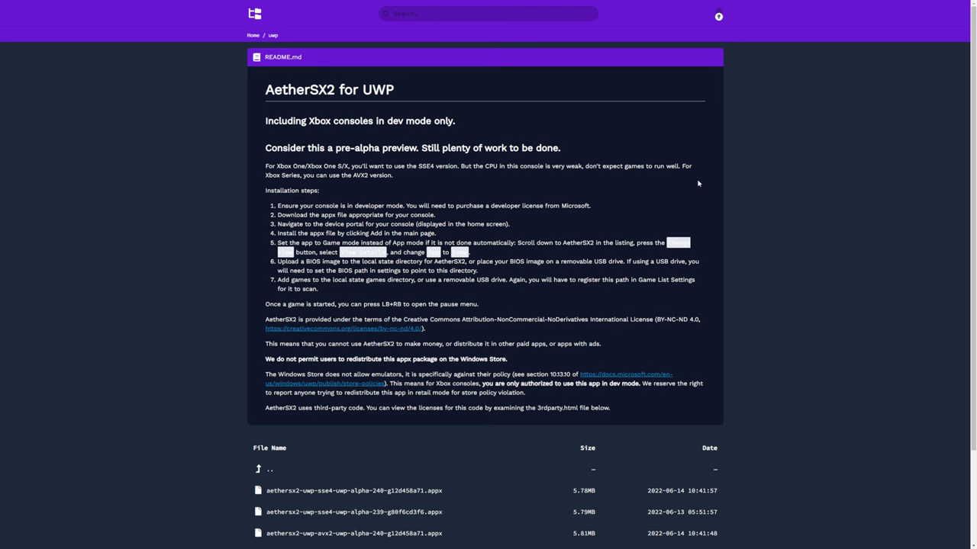
# Step: Download aethersx2-uwp-avx2-uwp-alpha-240-g12d458a71.appx from the AetherSX2 UWP file listing
pyautogui.scroll(-3, 755, 202)
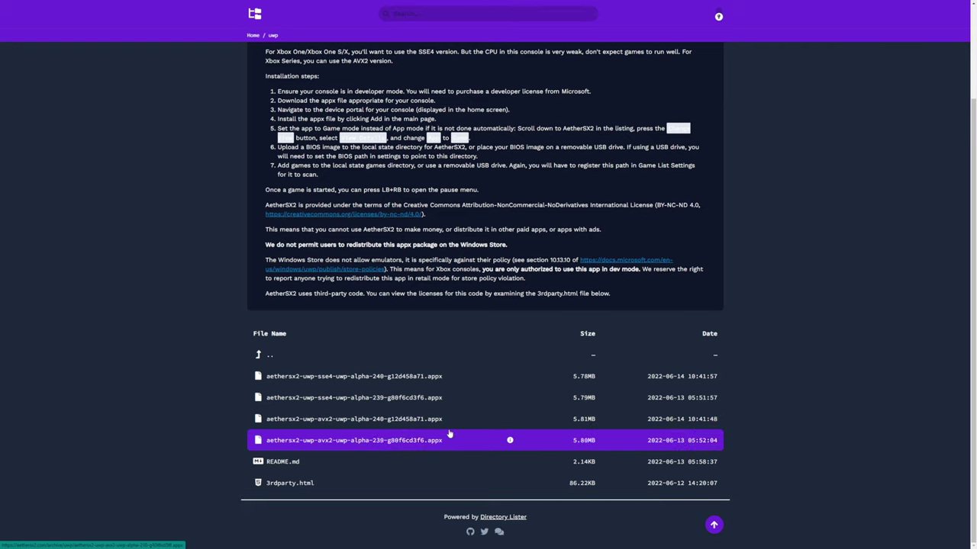
pyautogui.click(371, 424)
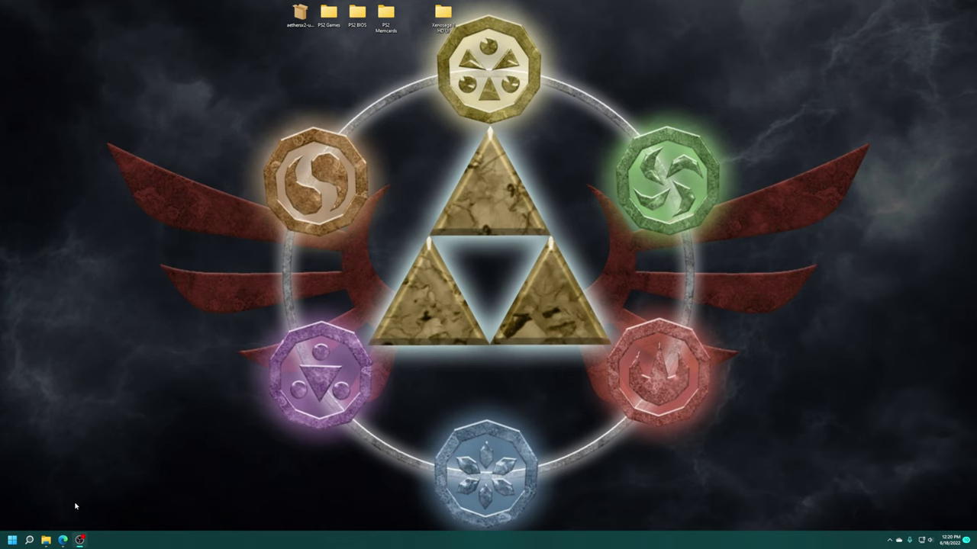
# Step: Open the advanced security settings of Local Disk (G:) from its properties
pyautogui.click(45, 540)
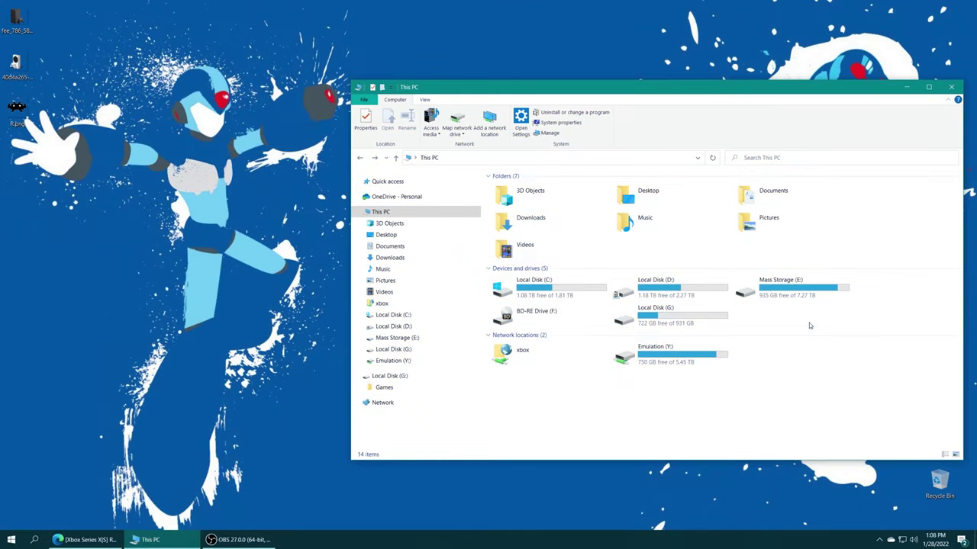
pyautogui.click(668, 318)
pyautogui.rightClick(667, 319)
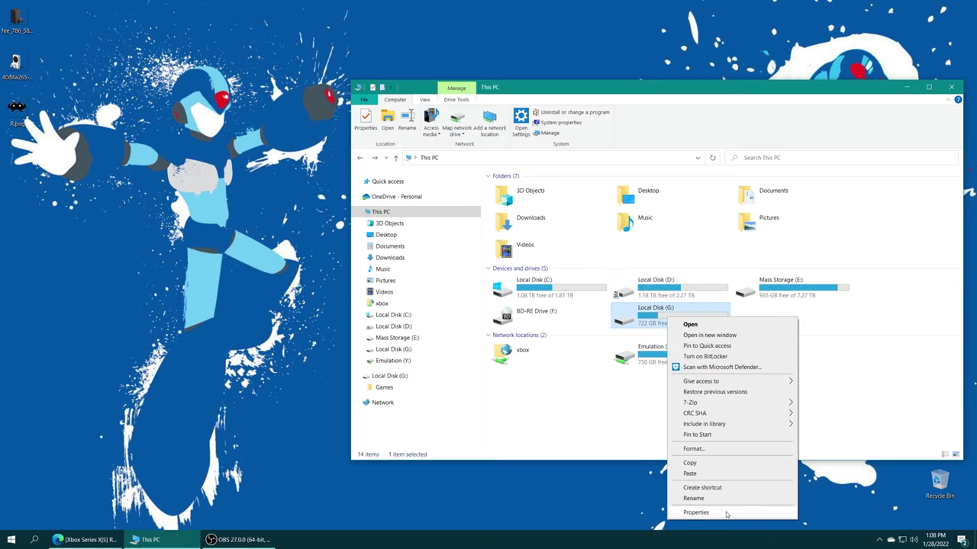
pyautogui.click(728, 512)
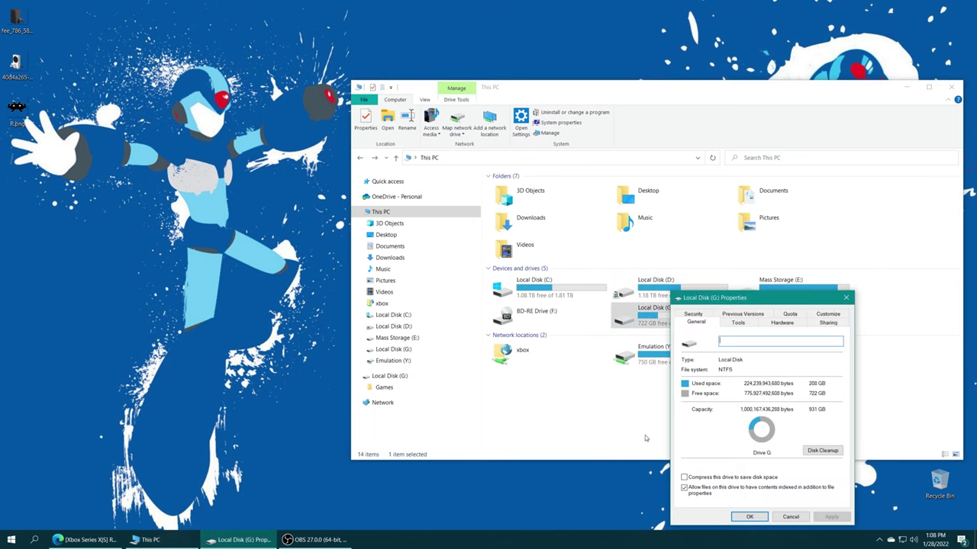
pyautogui.click(701, 317)
pyautogui.click(812, 482)
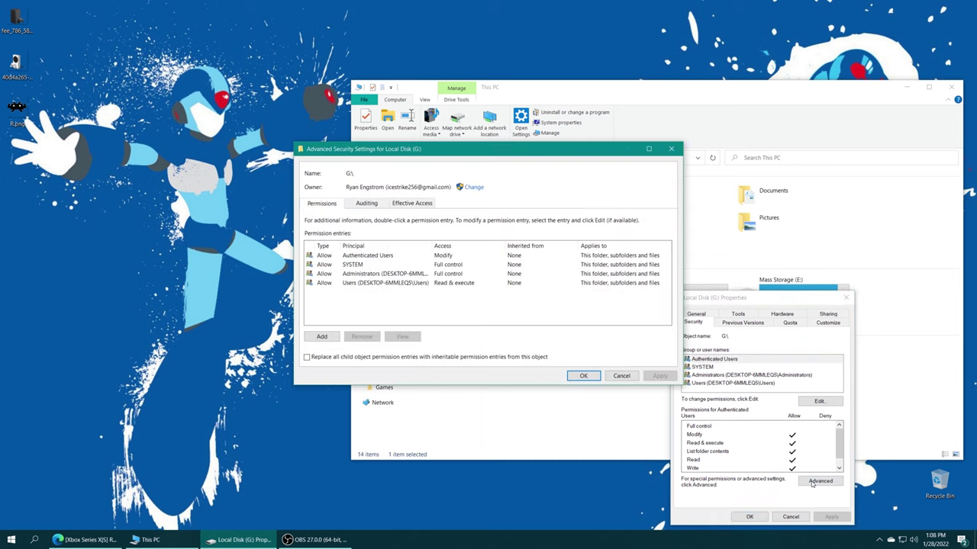
# Step: Add a permission entry for Local Disk (G:) that allows ALL APPLICATION PACKAGES full control over this folder, subfolders and files
pyautogui.click(322, 338)
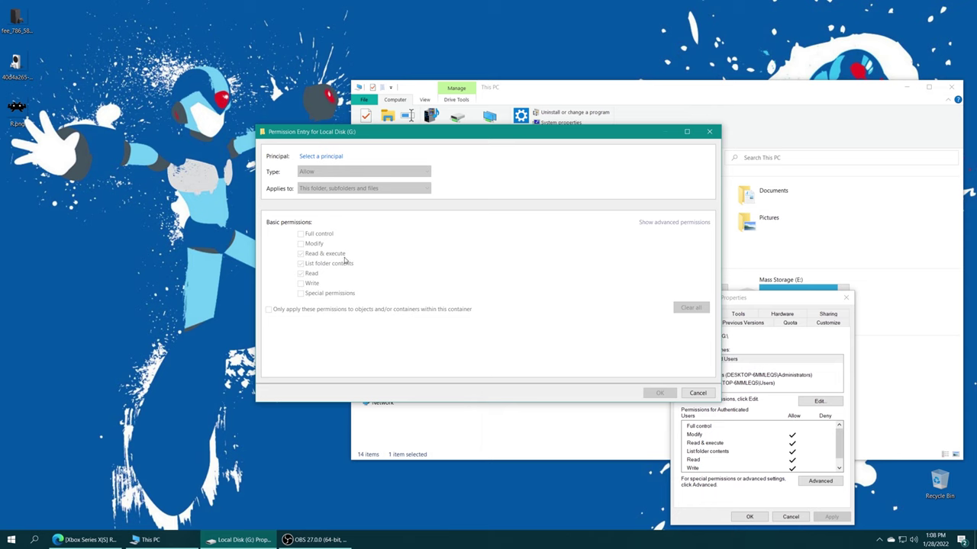
pyautogui.click(322, 156)
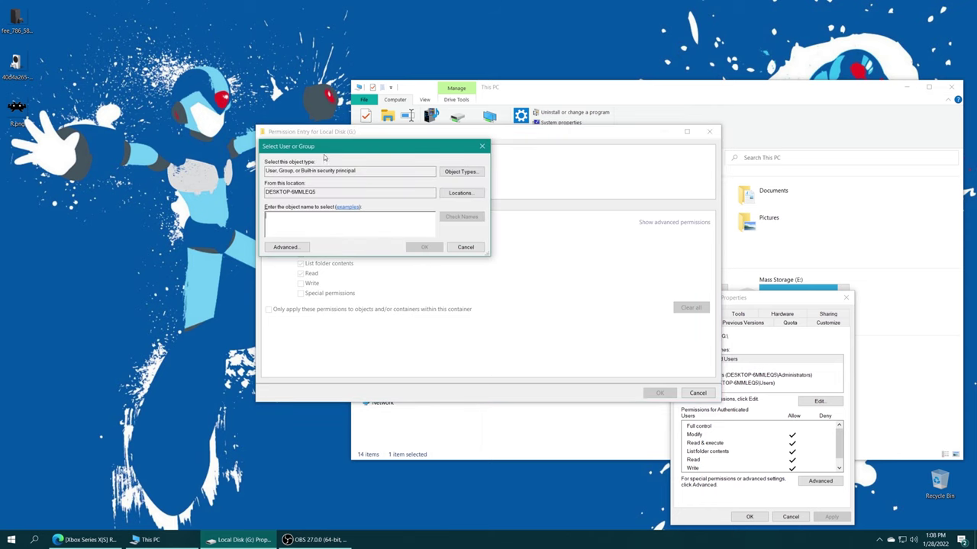
pyautogui.click(287, 247)
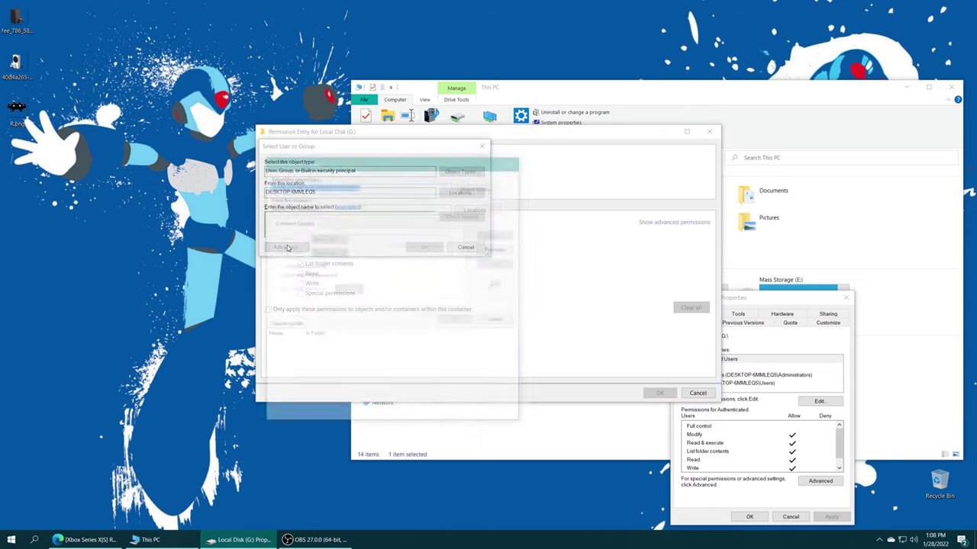
pyautogui.click(498, 249)
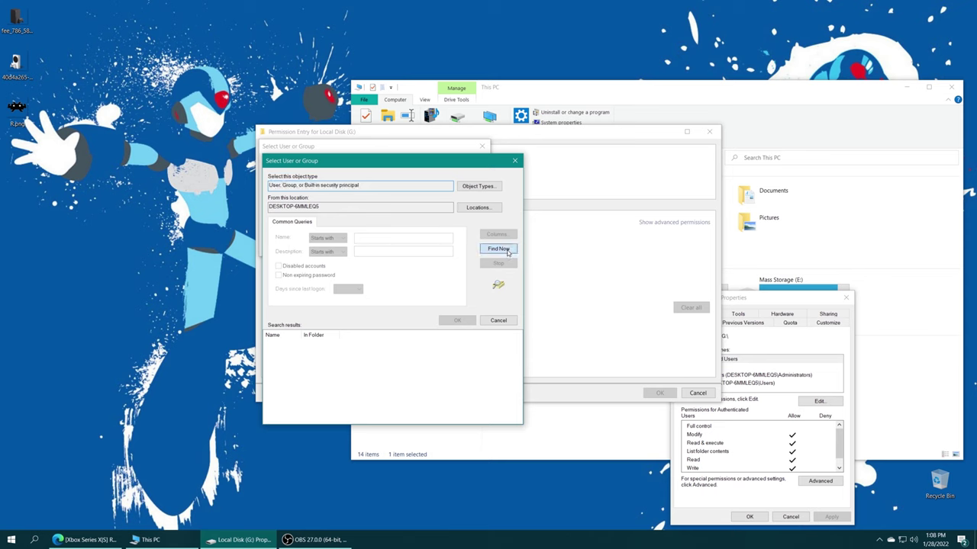
pyautogui.doubleClick(302, 335)
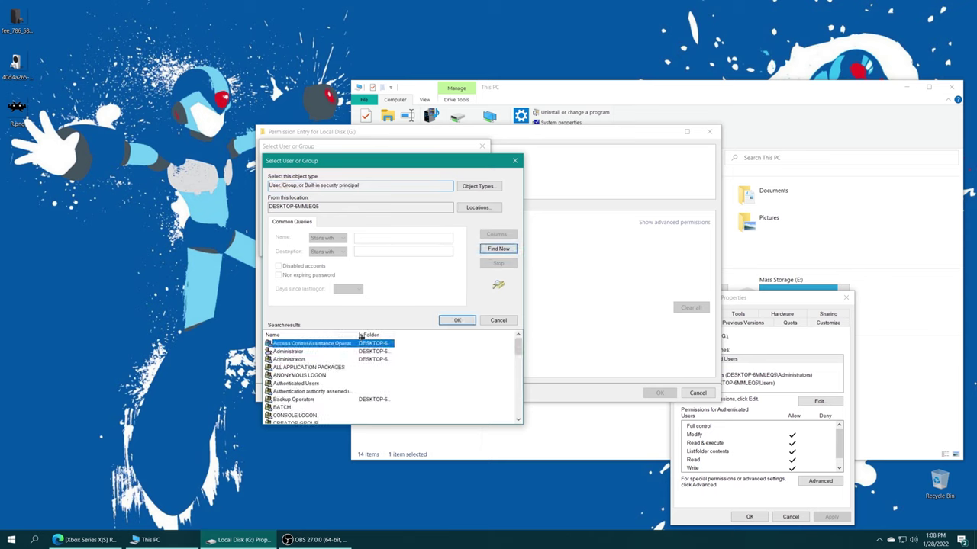
pyautogui.click(321, 369)
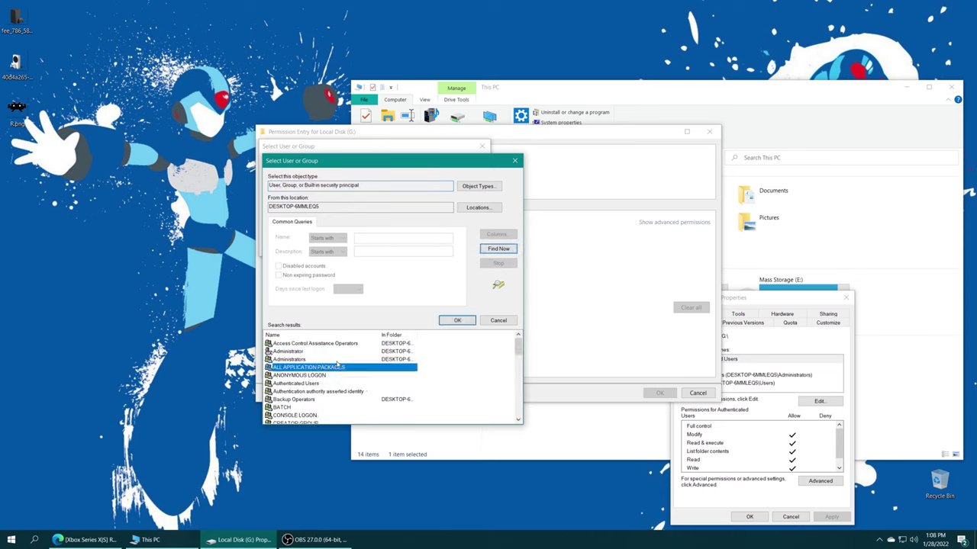
pyautogui.click(454, 322)
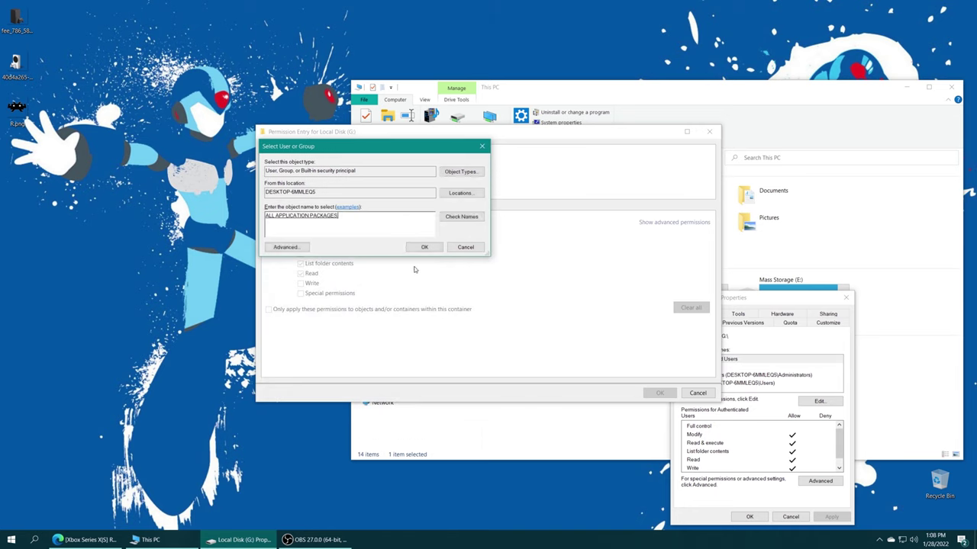
pyautogui.click(422, 247)
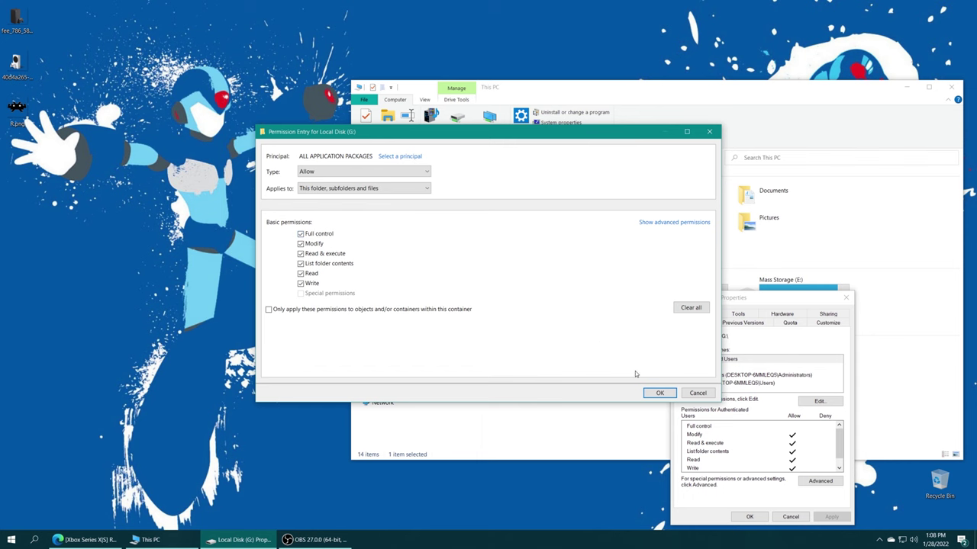
pyautogui.click(659, 393)
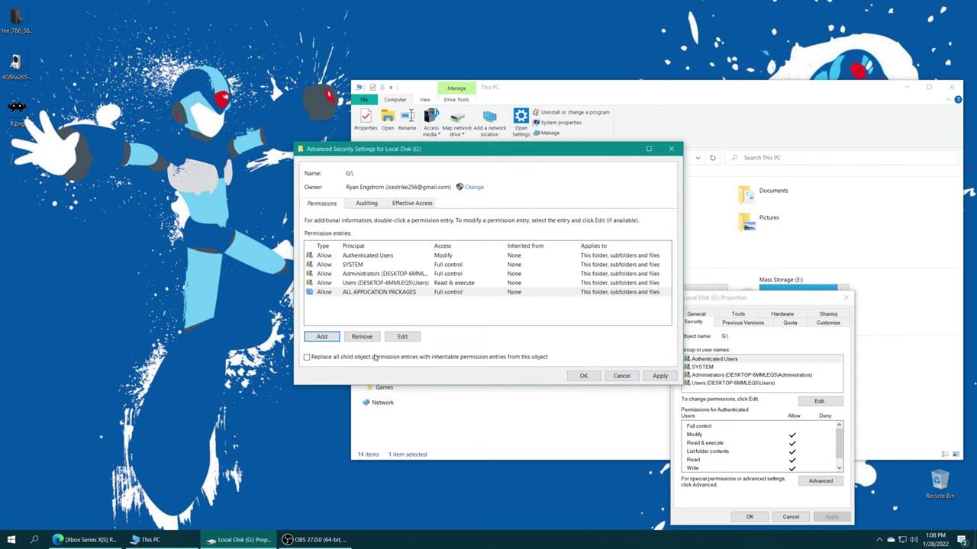
# Step: Replace all child object permission entries with inheritable ones from Local Disk (G:), continuing past any inaccessible folders
pyautogui.click(307, 357)
pyautogui.click(583, 375)
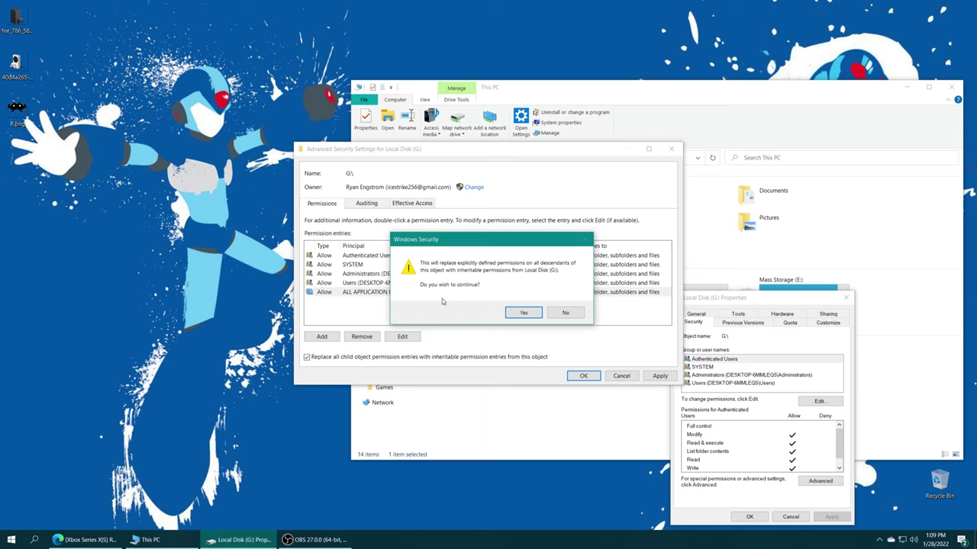
pyautogui.click(507, 315)
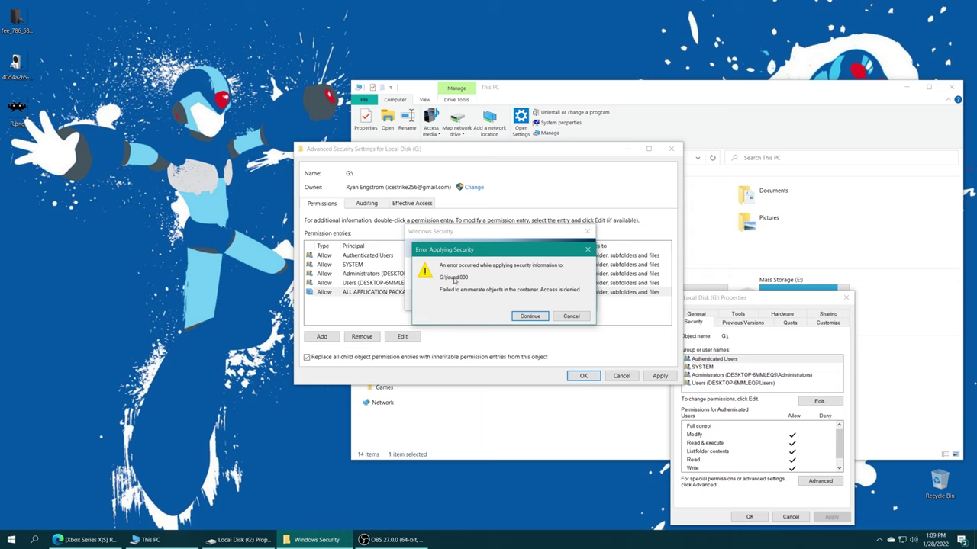
pyautogui.click(530, 316)
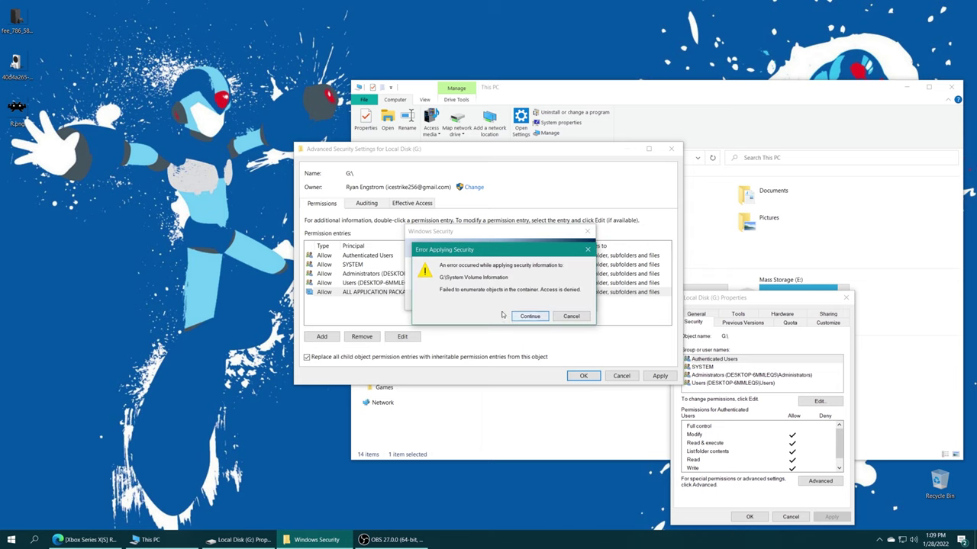
pyautogui.click(529, 315)
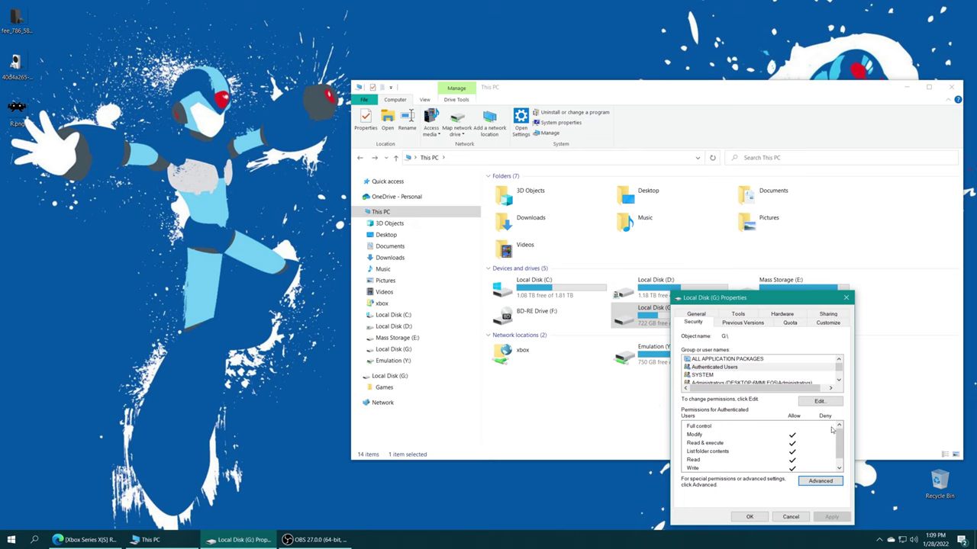
# Step: Check the permissions of ALL APPLICATION PACKAGES on Local Disk (G:) and close its properties
pyautogui.click(751, 518)
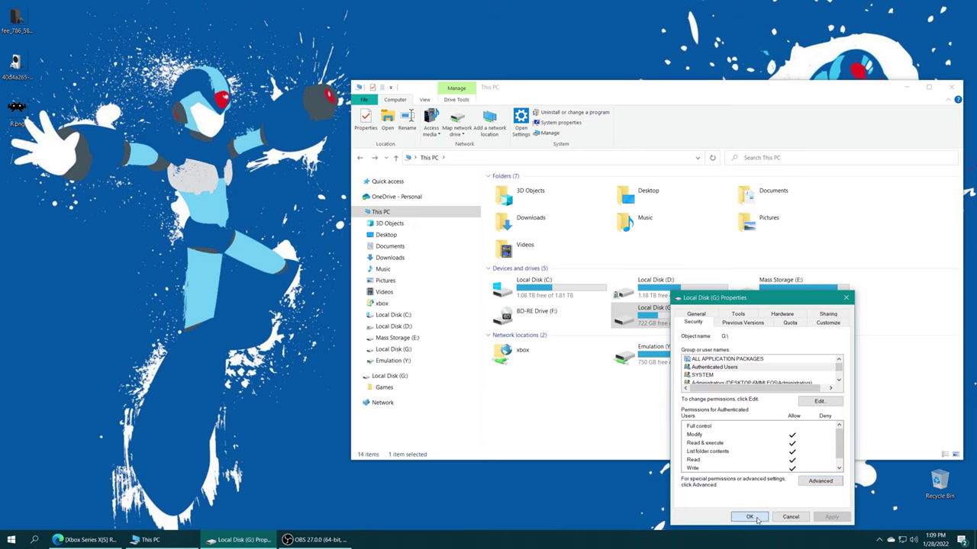
pyautogui.click(714, 362)
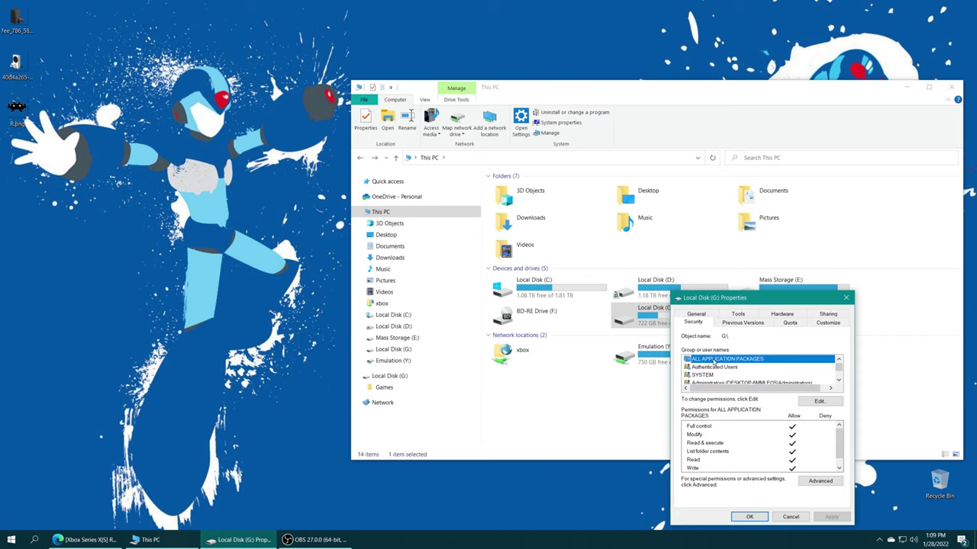
pyautogui.click(750, 517)
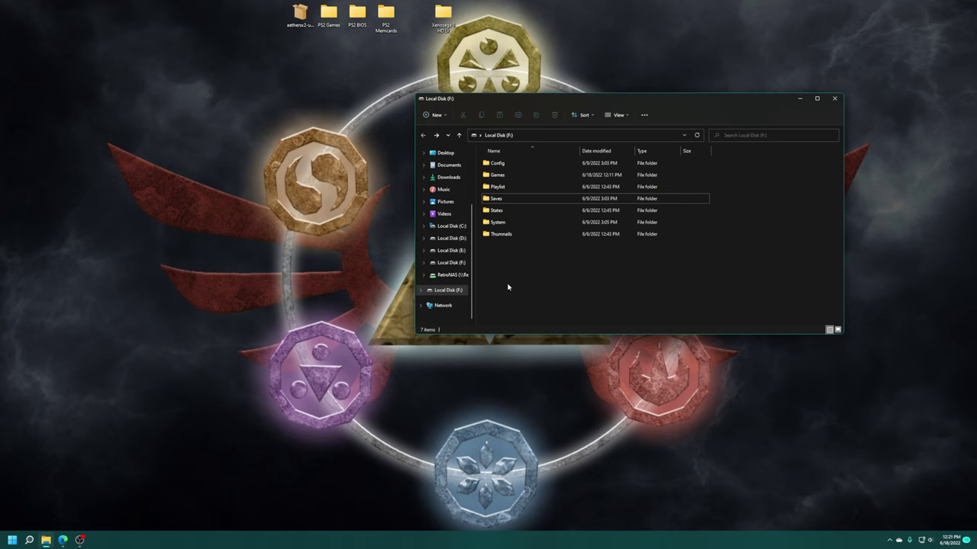
# Step: Look through the console folders inside Games on Local Disk (F:), including PS2 Games, and return to the drive root
pyautogui.moveTo(540, 275)
pyautogui.mouseDown()
pyautogui.moveTo(496, 158)
pyautogui.moveTo(509, 158)
pyautogui.moveTo(481, 177)
pyautogui.moveTo(514, 140)
pyautogui.moveTo(549, 277)
pyautogui.mouseUp()
pyautogui.doubleClick(505, 175)
pyautogui.scroll(-8, 521, 213)
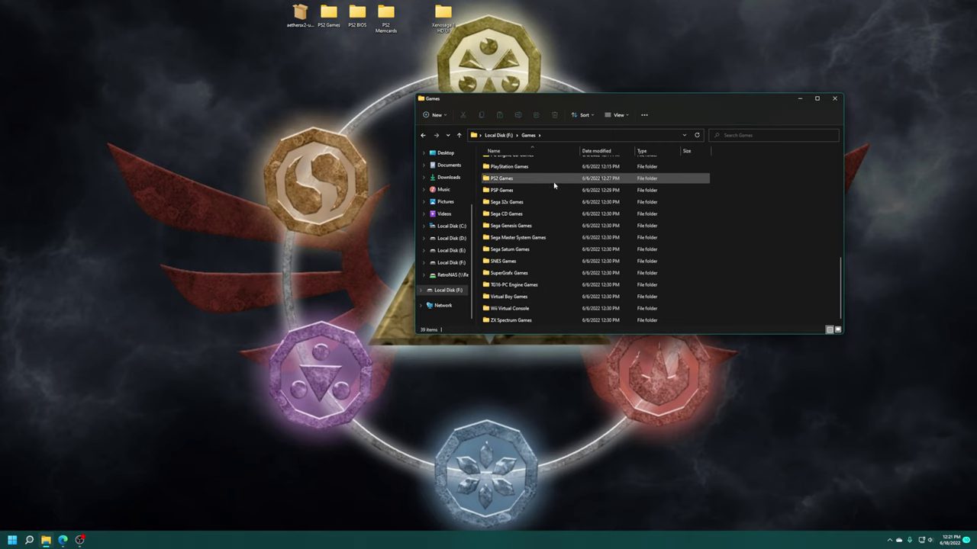
pyautogui.hotkey('alt', 'Left')
# Step: Inspect the bios folder under System\pcsx2 on Local Disk (F:) and return to the drive root
pyautogui.doubleClick(512, 223)
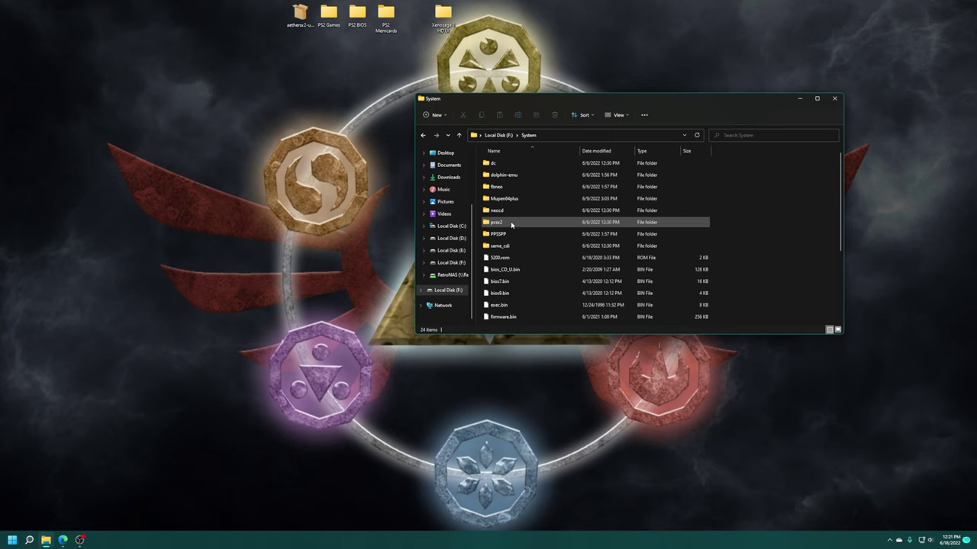
pyautogui.doubleClick(509, 224)
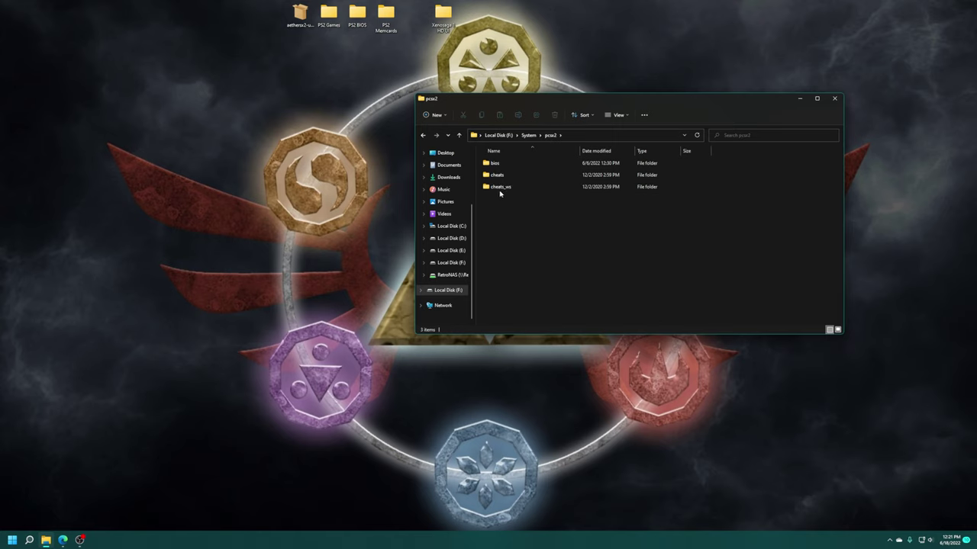
pyautogui.doubleClick(500, 164)
pyautogui.hotkey('alt', 'Left')
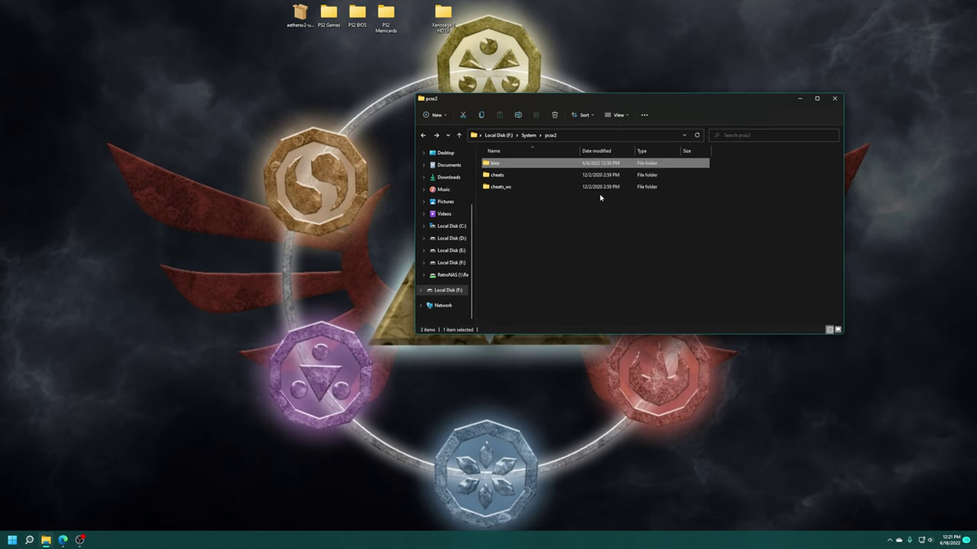
pyautogui.hotkey('alt', 'Left')
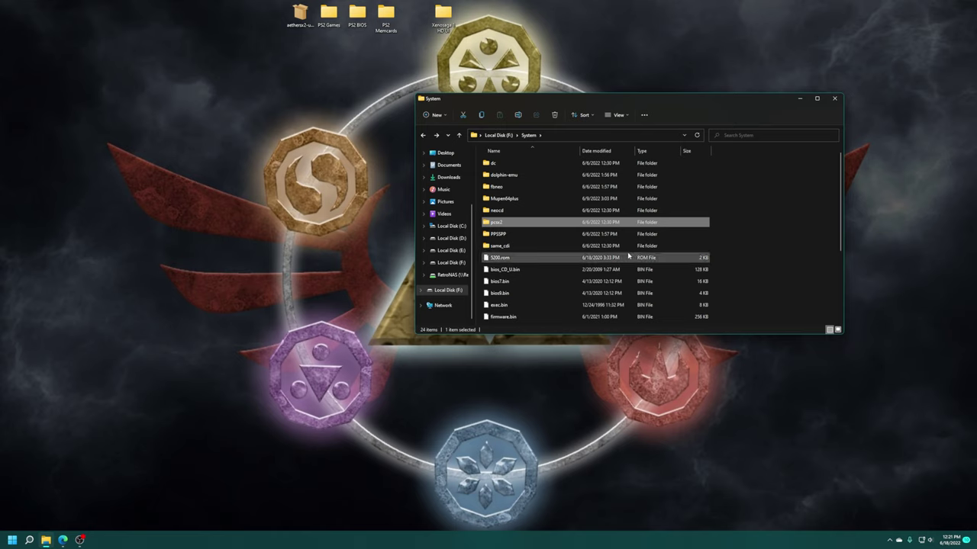
pyautogui.hotkey('alt', 'Up')
# Step: Inspect the Slot 1 memory card folder under Saves\pcsx2 and return to the root of Local Disk (F:)
pyautogui.doubleClick(513, 200)
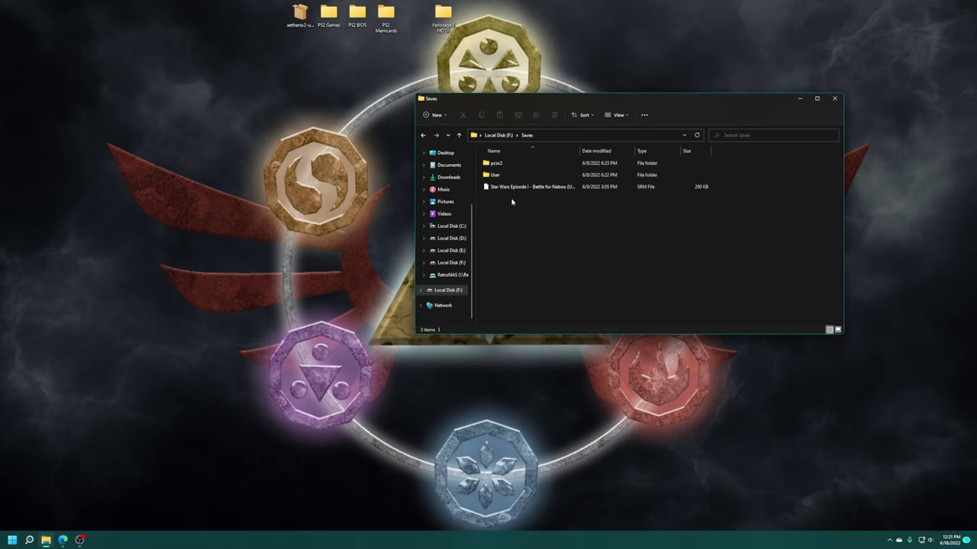
pyautogui.doubleClick(511, 165)
pyautogui.doubleClick(513, 165)
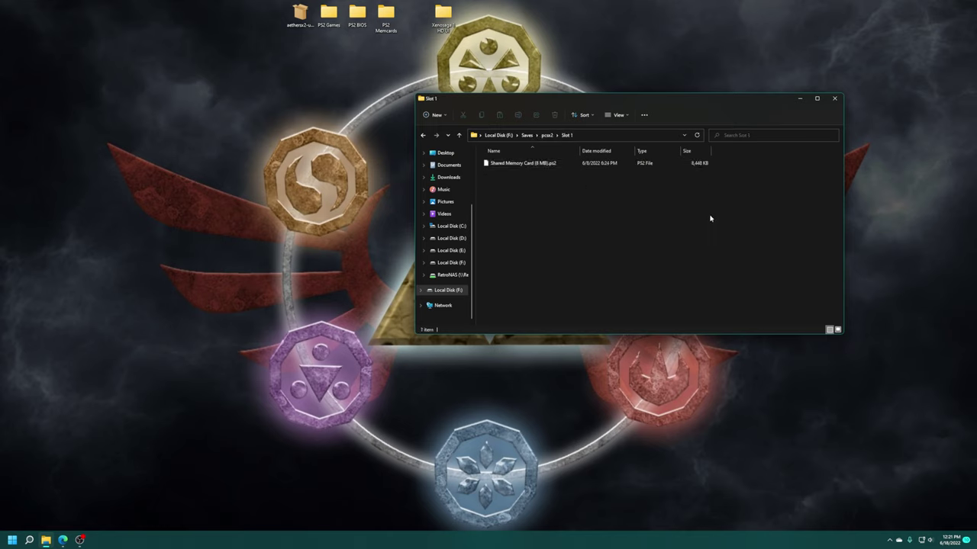
pyautogui.hotkey('alt', 'Up')
pyautogui.hotkey('alt', 'Up')
pyautogui.hotkey('alt', 'Up')
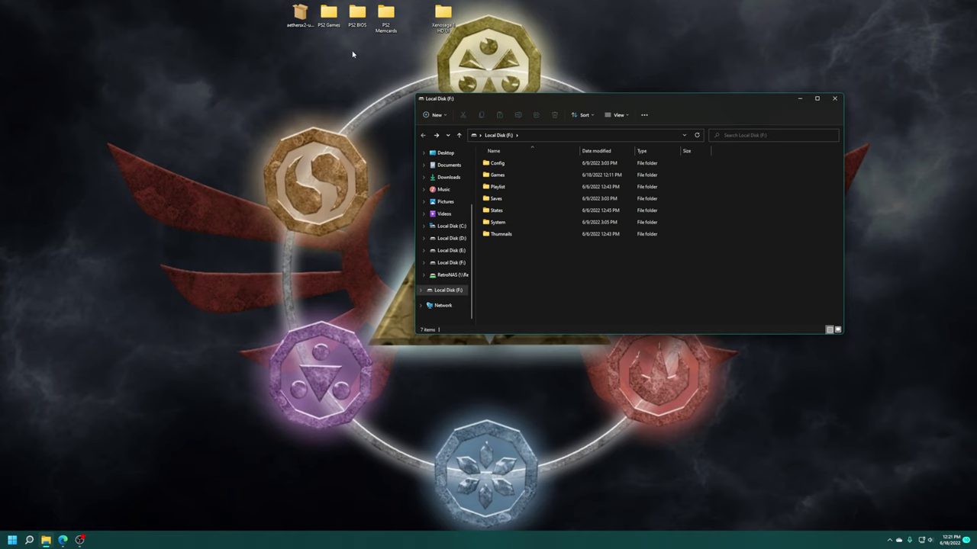
# Step: Copy the desktop's PS2 Games, PS2 BIOS and PS2 Memcards folders to the root of Local Disk (F:), checking the memory card files before copying
pyautogui.moveTo(353, 54); pyautogui.dragTo(534, 302)
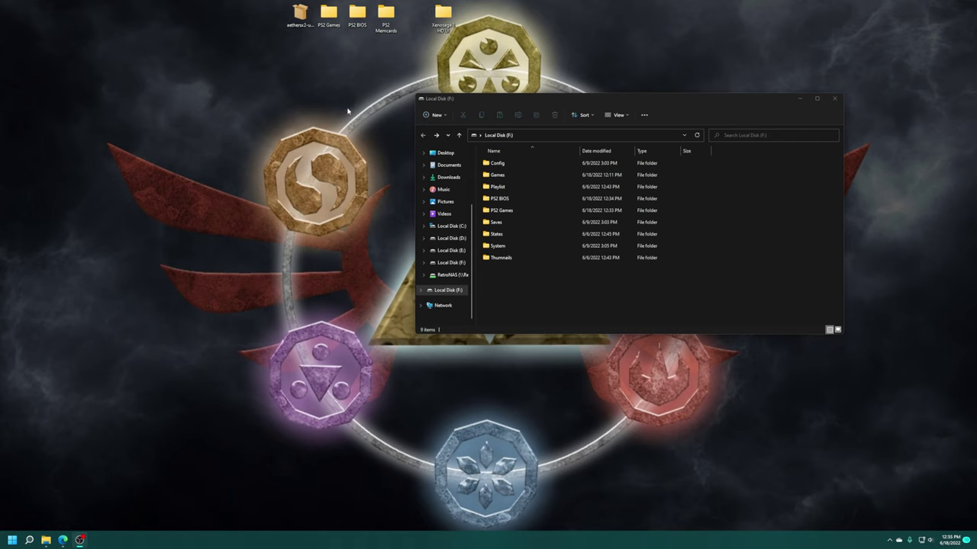
pyautogui.doubleClick(386, 15)
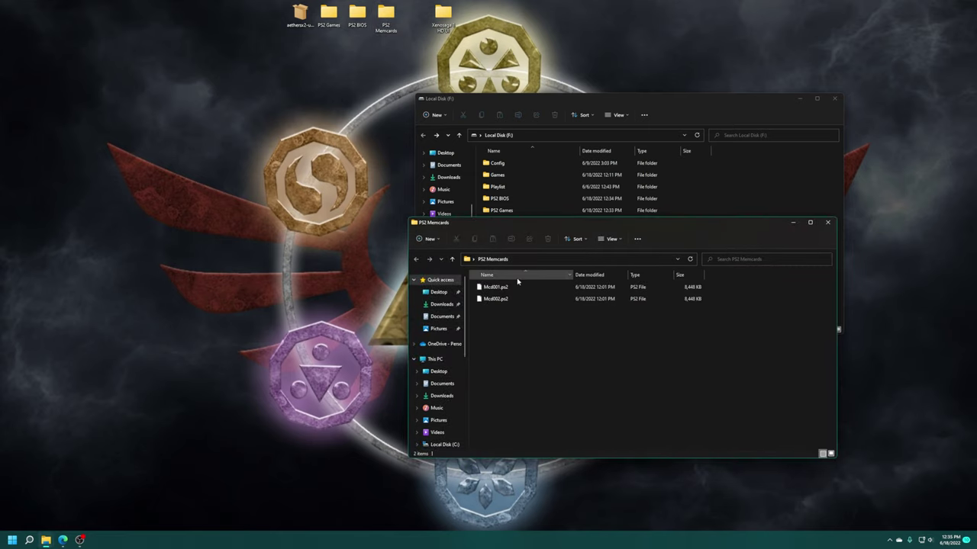
pyautogui.moveTo(528, 320)
pyautogui.mouseDown()
pyautogui.moveTo(497, 295)
pyautogui.moveTo(527, 324)
pyautogui.mouseUp()
pyautogui.click(641, 324)
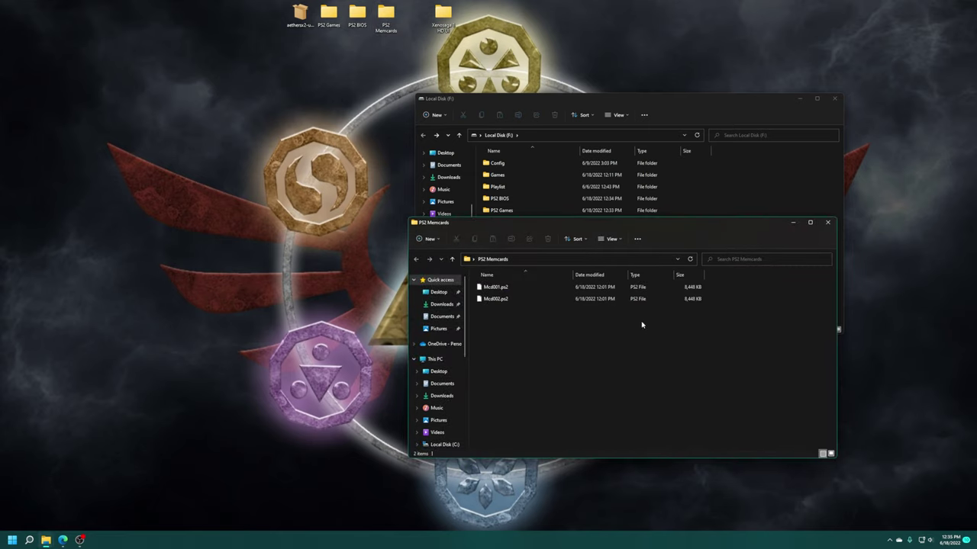
pyautogui.click(827, 222)
pyautogui.moveTo(386, 15); pyautogui.dragTo(562, 279)
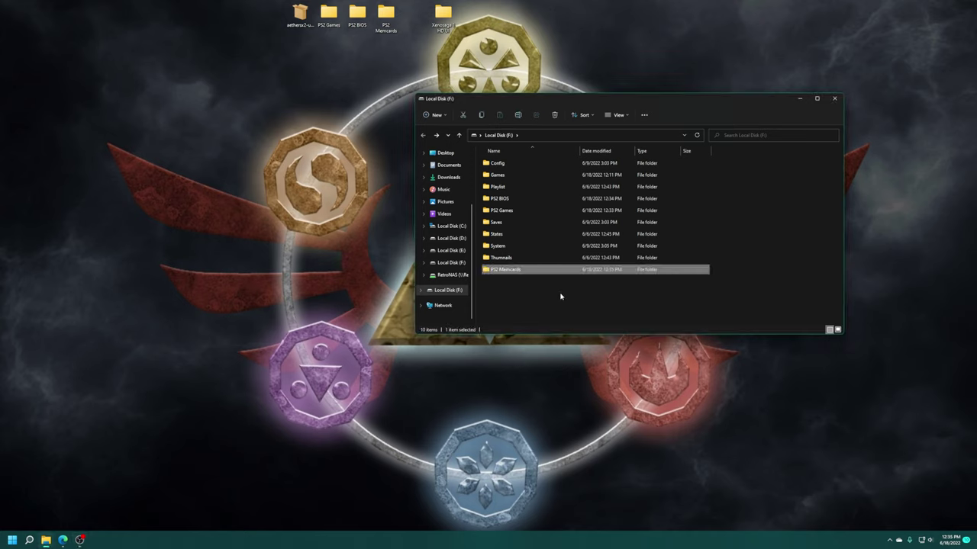
# Step: Inspect the memory card file in Saves\pcsx2\Slot 1 on Local Disk (F:) and close the drive's window
pyautogui.doubleClick(497, 222)
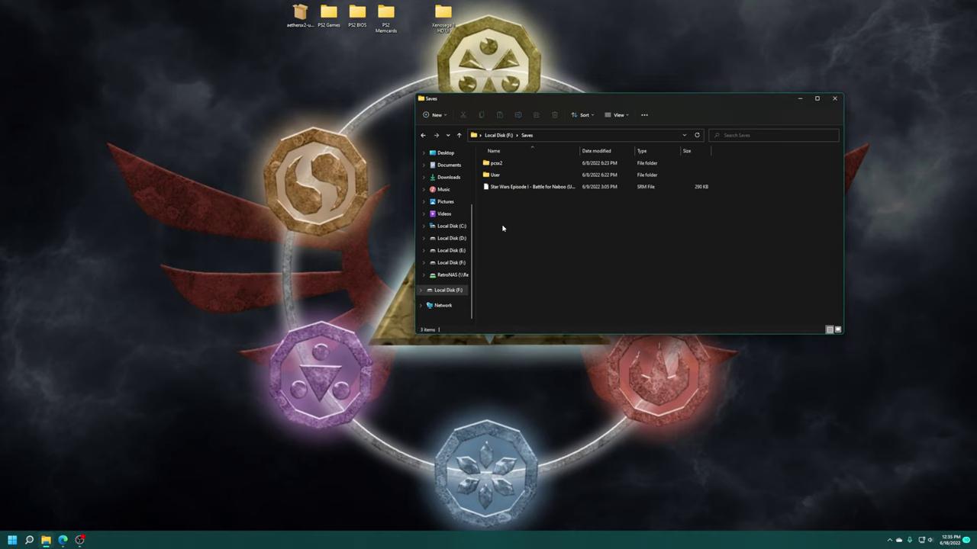
pyautogui.doubleClick(496, 163)
pyautogui.doubleClick(505, 164)
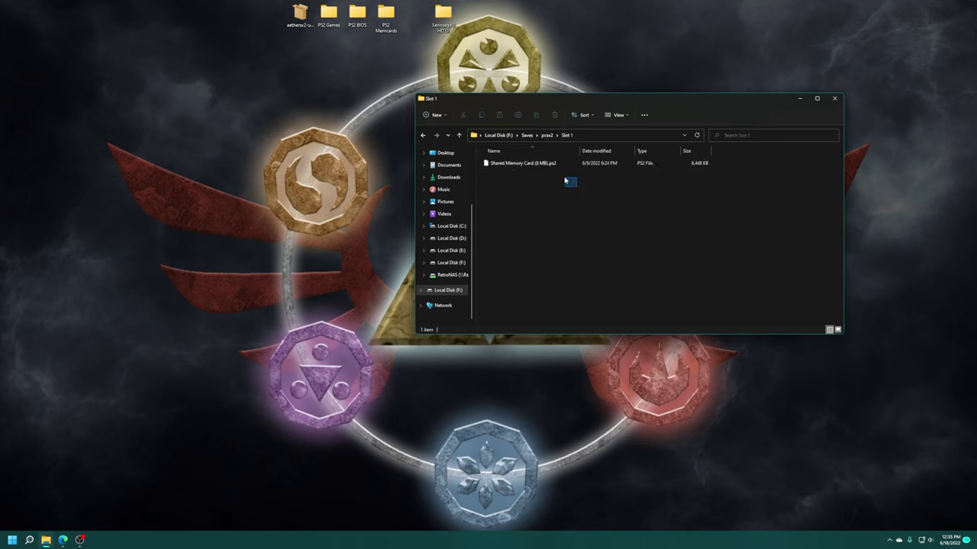
pyautogui.moveTo(569, 185); pyautogui.dragTo(532, 195)
pyautogui.hotkey('alt', 'Up')
pyautogui.hotkey('alt', 'Up')
pyautogui.hotkey('alt', 'Up')
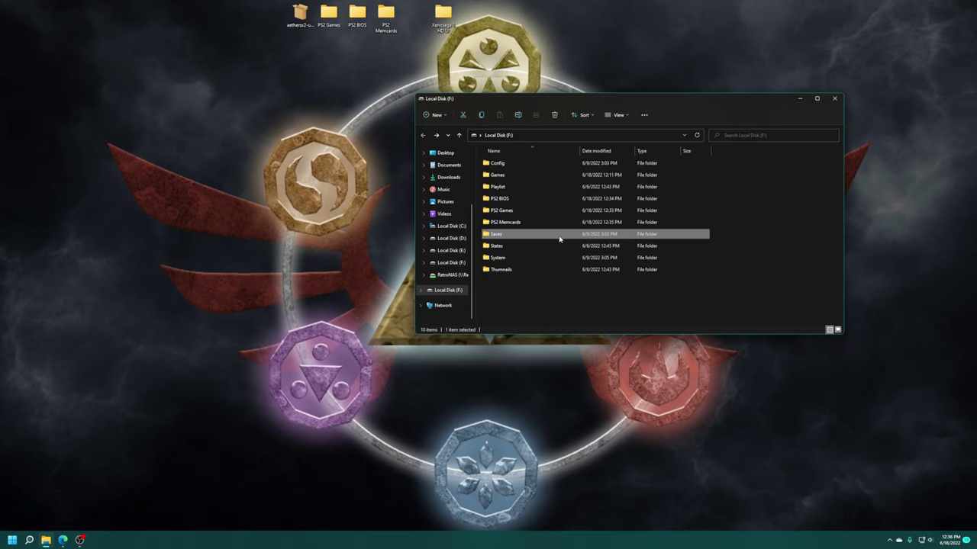
pyautogui.click(572, 292)
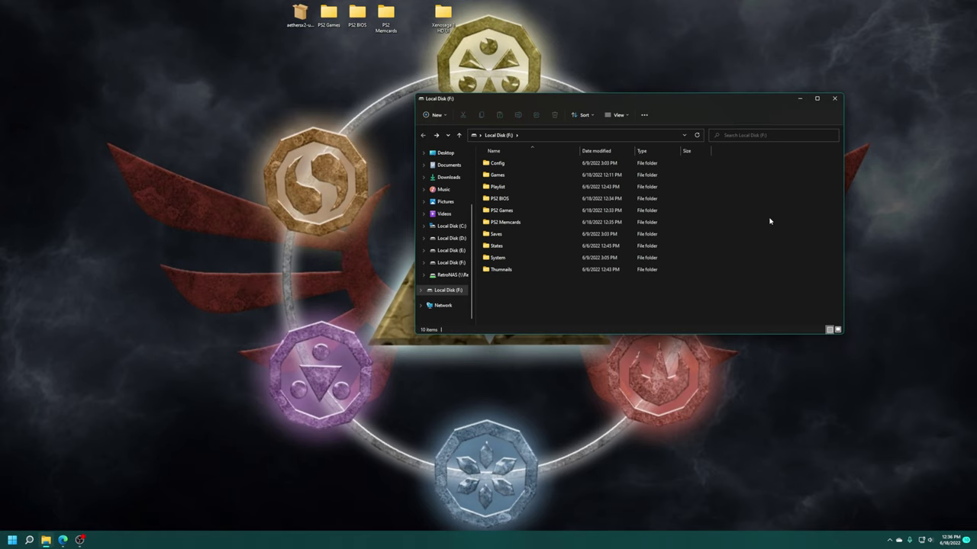
pyautogui.hotkey('alt', 'F4')
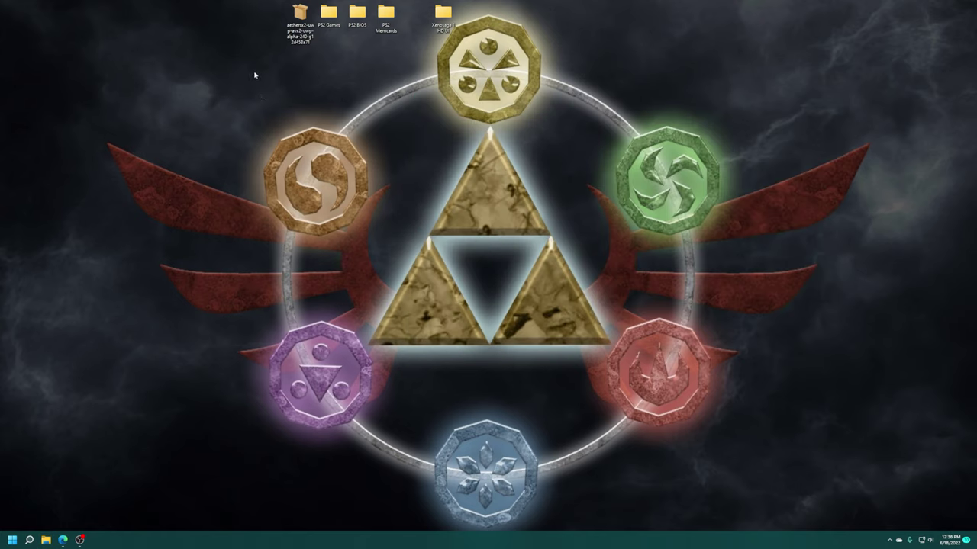
pyautogui.moveTo(258, 74); pyautogui.dragTo(341, 107)
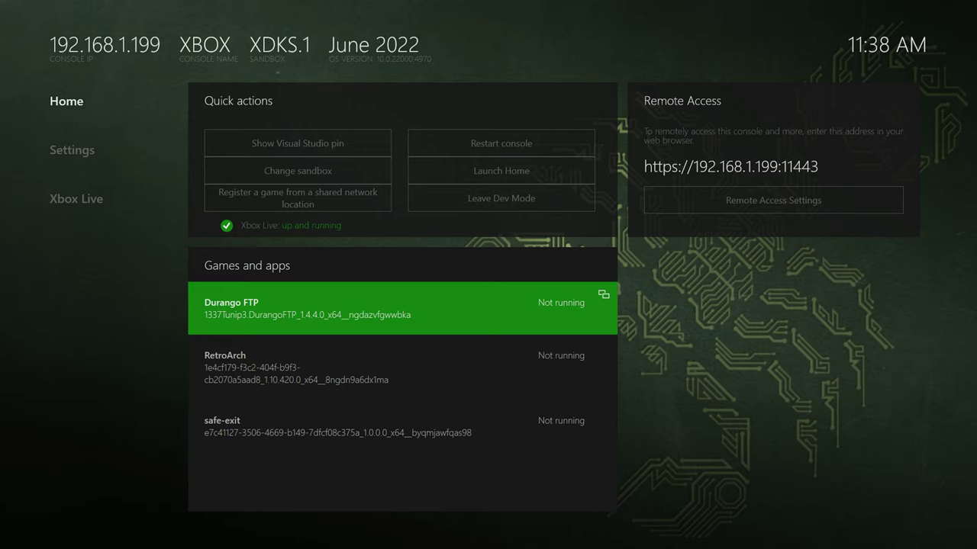
# Step: Switch to Xbox Dev Home and review the Device Portal and authentication options in Remote Access Settings
pyautogui.press('Right')
pyautogui.press('Return')
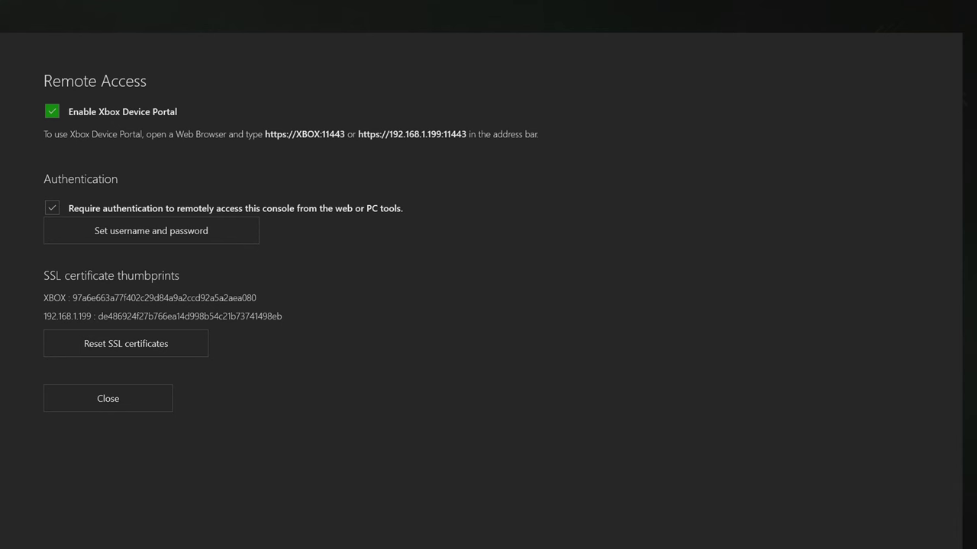
pyautogui.press('Down')
pyautogui.press('Down')
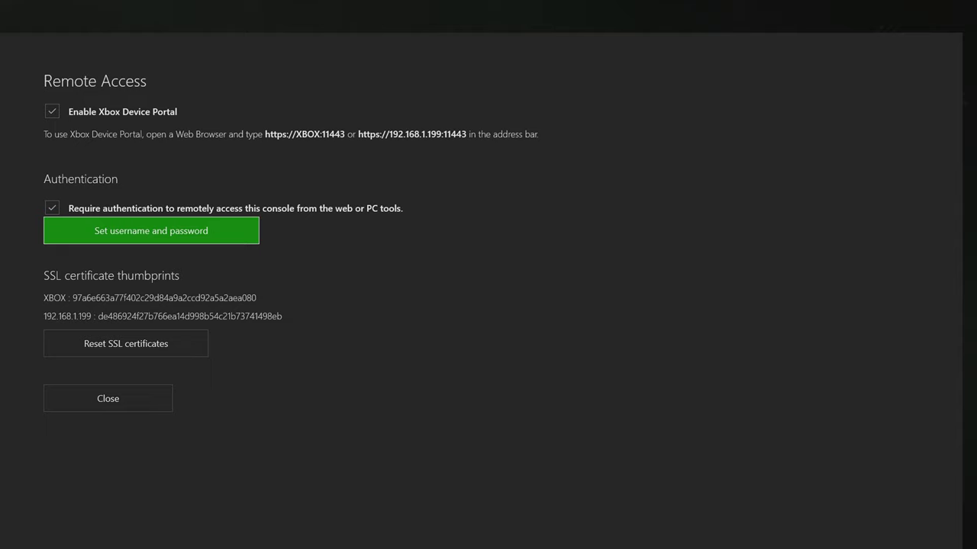
pyautogui.press('Up')
pyautogui.press('Up')
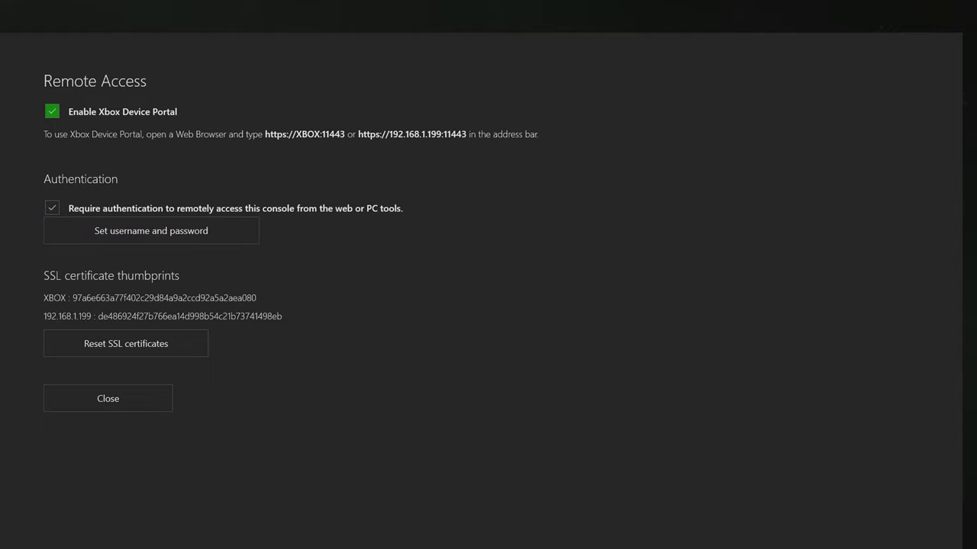
pyautogui.press('Escape')
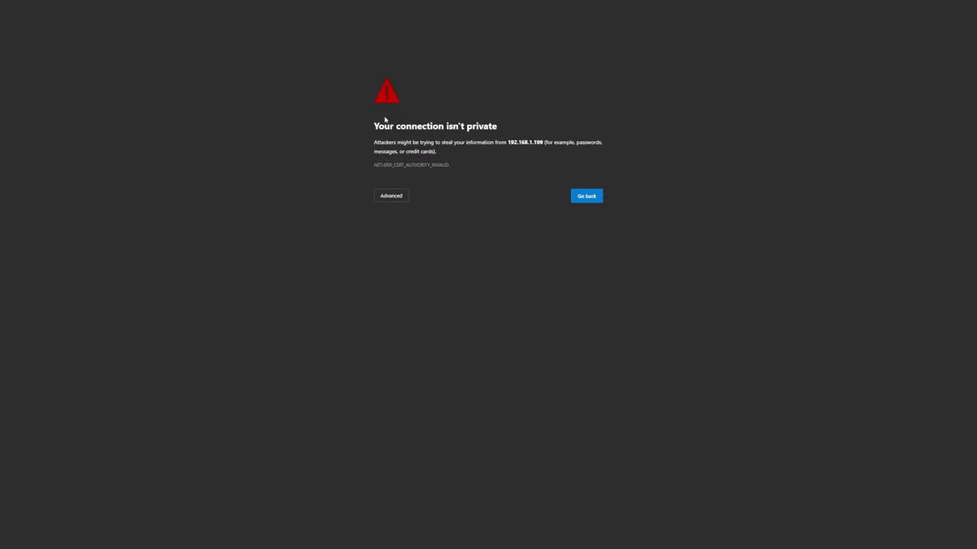
# Step: Switch to the browser and continue past the certificate warning to the Xbox Device Portal at 192.168.1.199
pyautogui.click(392, 199)
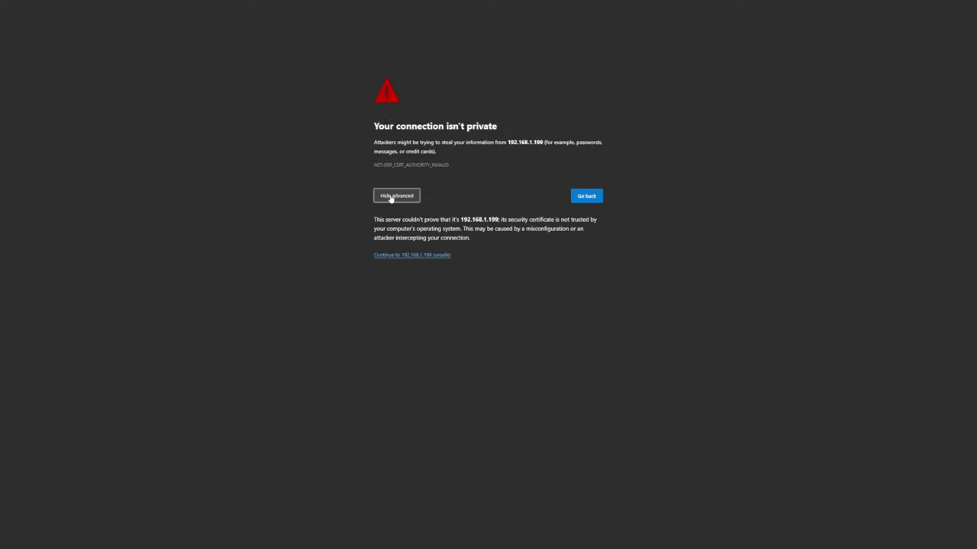
pyautogui.click(427, 257)
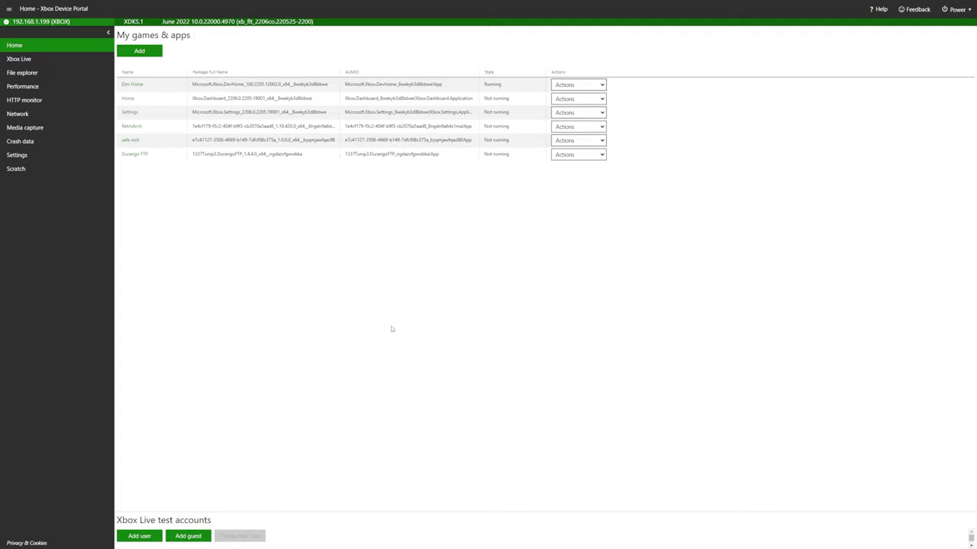
# Step: Install aethersx2-uwp-avx2-uwp-alpha-240-g12d458a71.appx from the Desktop on the console without any dependencies
pyautogui.click(139, 50)
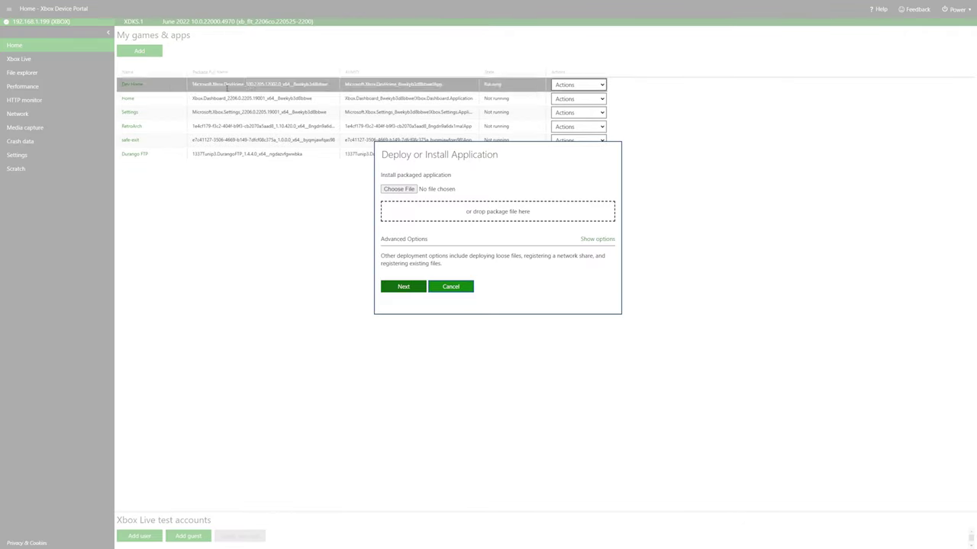
pyautogui.click(390, 188)
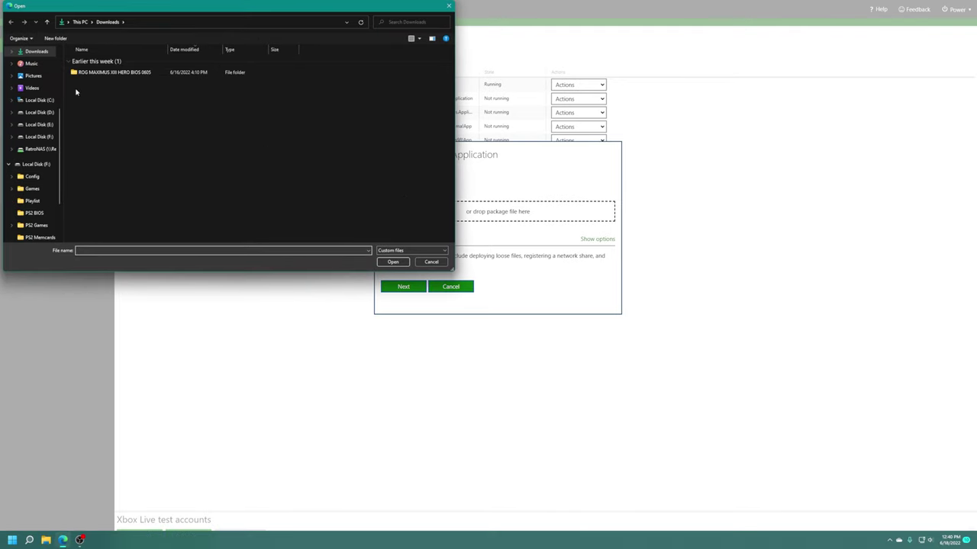
pyautogui.scroll(2, 34, 77)
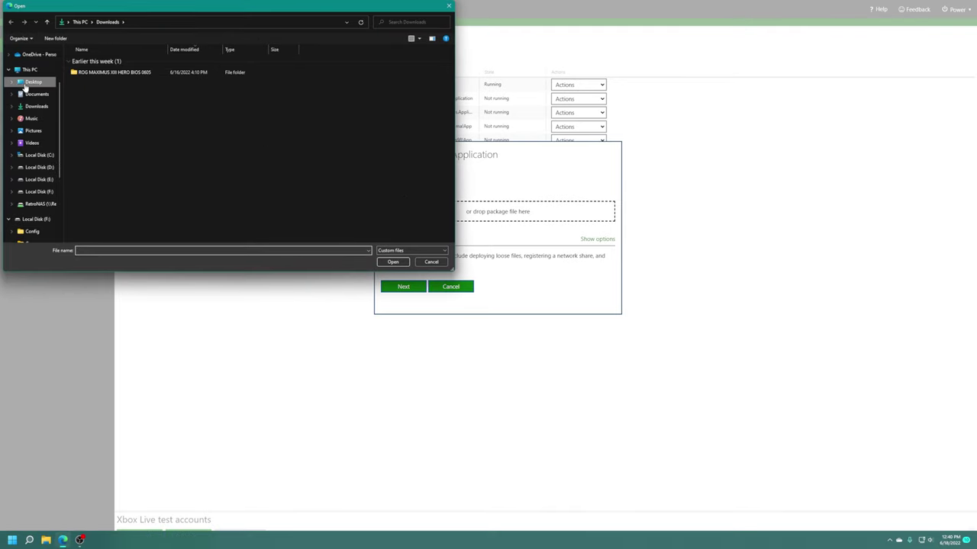
pyautogui.click(34, 82)
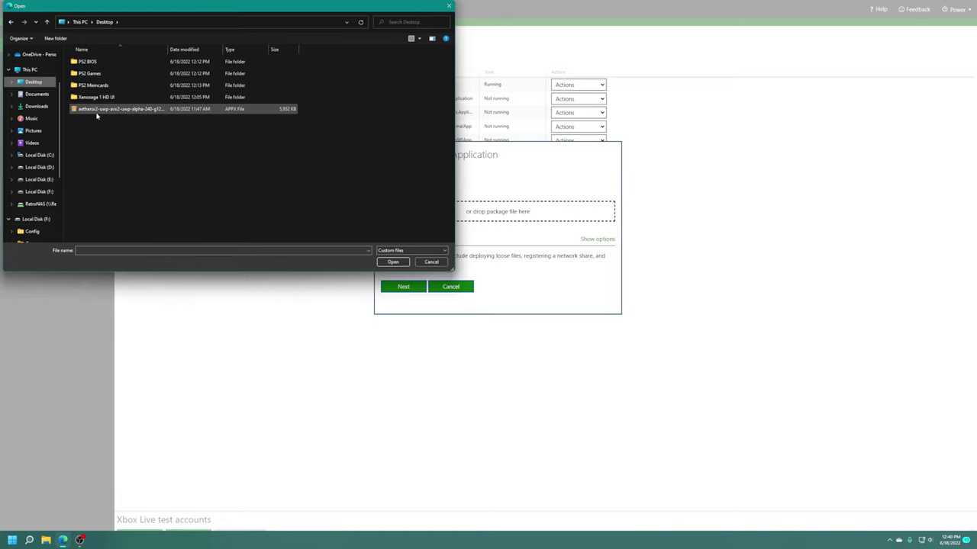
pyautogui.doubleClick(132, 111)
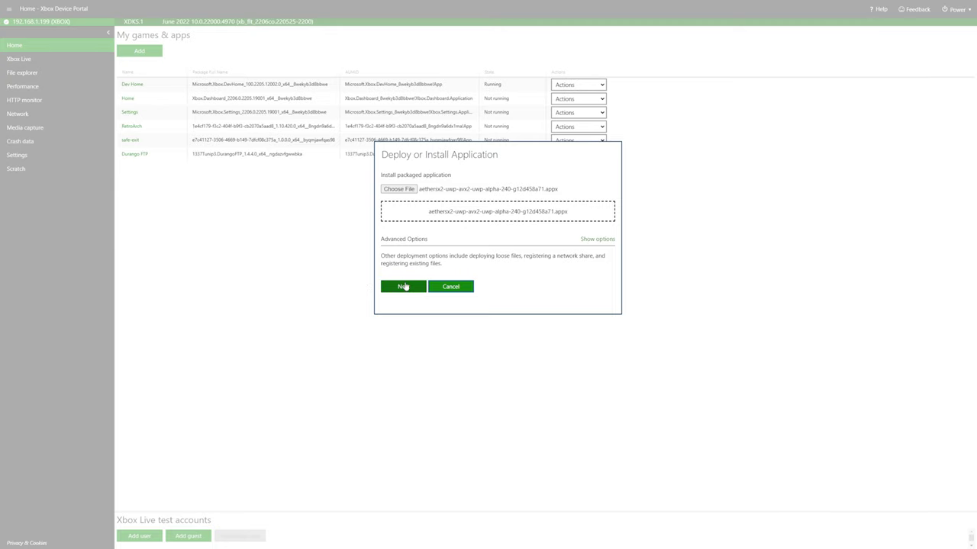
pyautogui.click(404, 286)
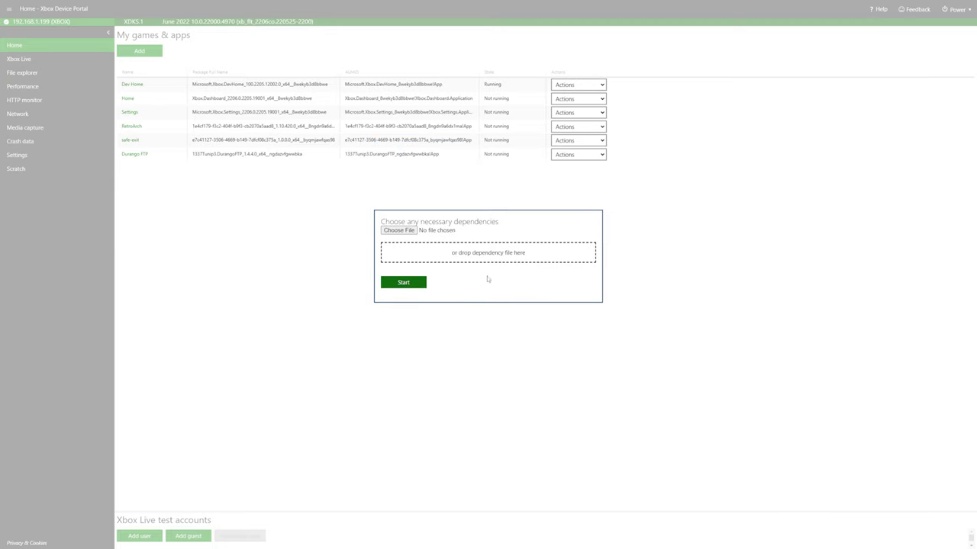
pyautogui.click(411, 284)
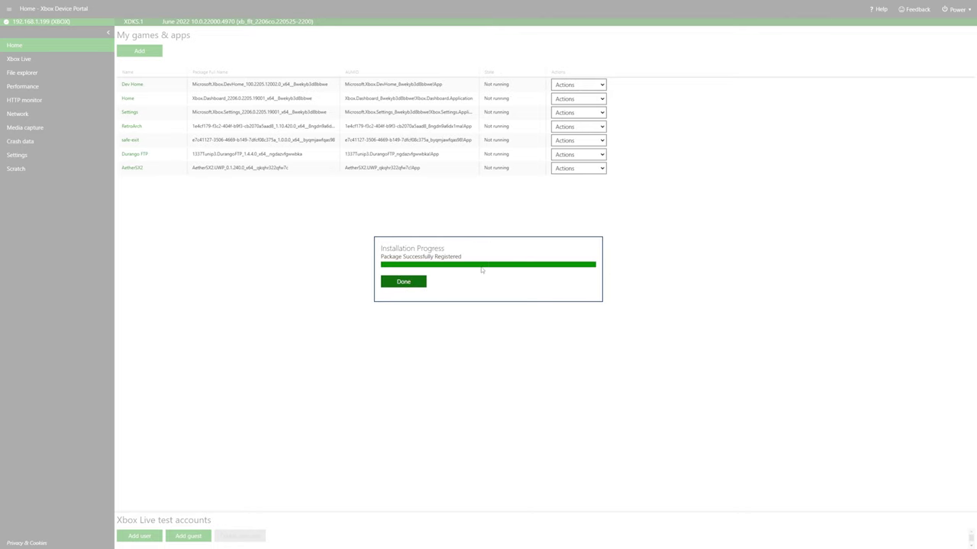
pyautogui.click(403, 283)
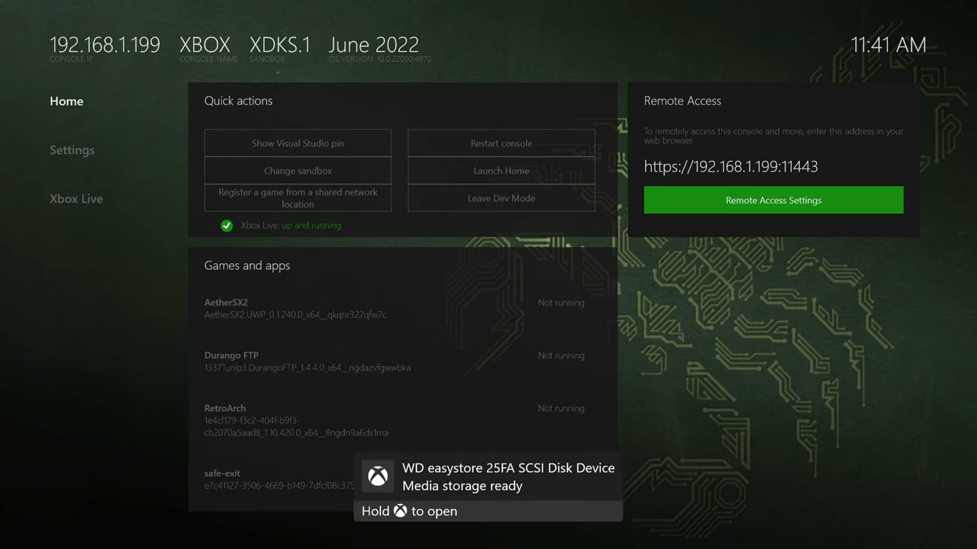
# Step: Switch to Xbox Dev Home, go through the details of the AetherSX2 app and return to the home screen
pyautogui.press('Left')
pyautogui.press('Down')
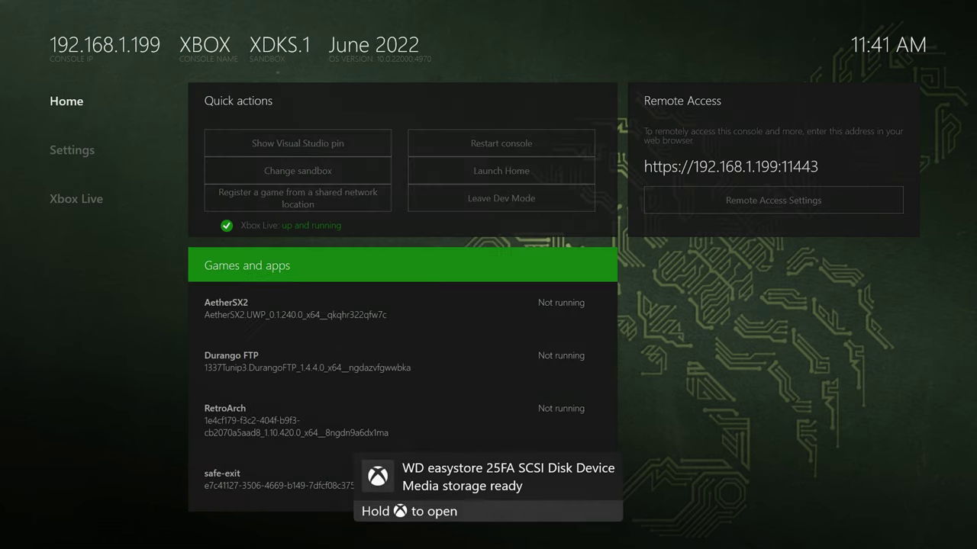
pyautogui.press('Down')
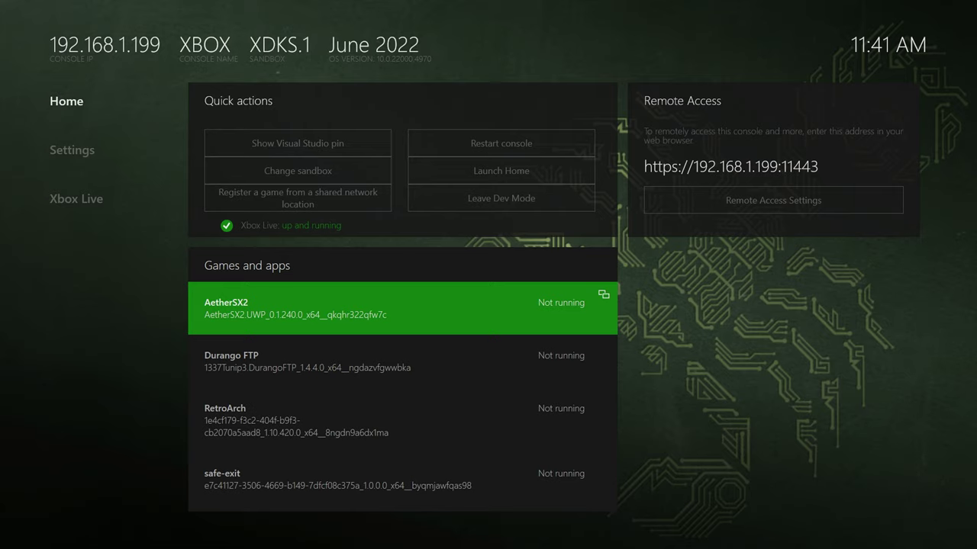
pyautogui.press('Menu')
pyautogui.press('Down')
pyautogui.press('Down')
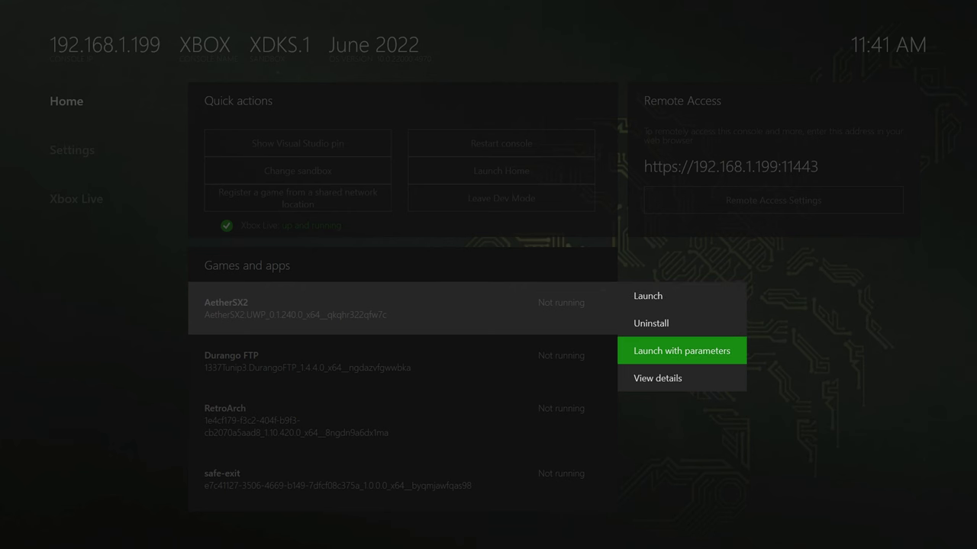
pyautogui.press('Down')
pyautogui.press('Return')
pyautogui.press('Return')
pyautogui.press('Return')
pyautogui.press('Escape')
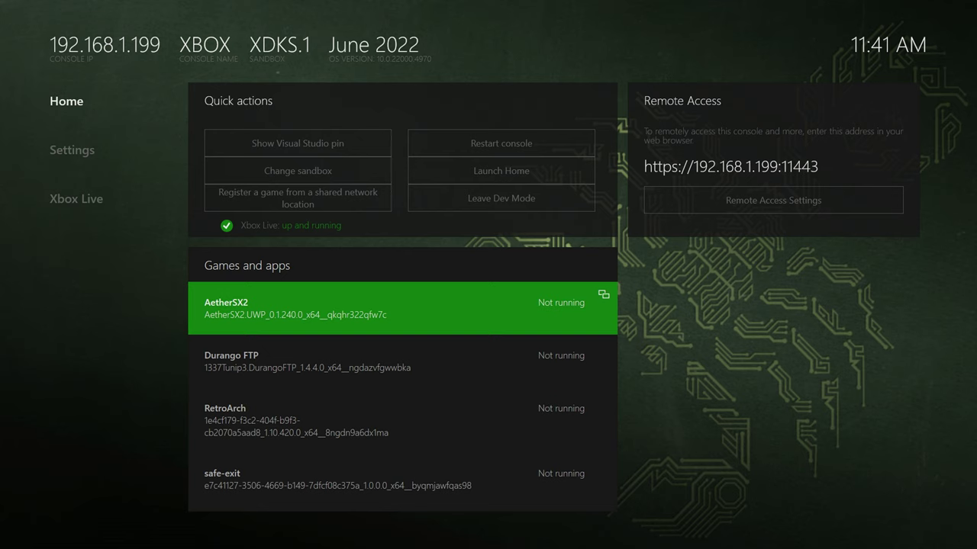
pyautogui.press('Up')
pyautogui.press('Up')
pyautogui.press('Up')
pyautogui.press('Right')
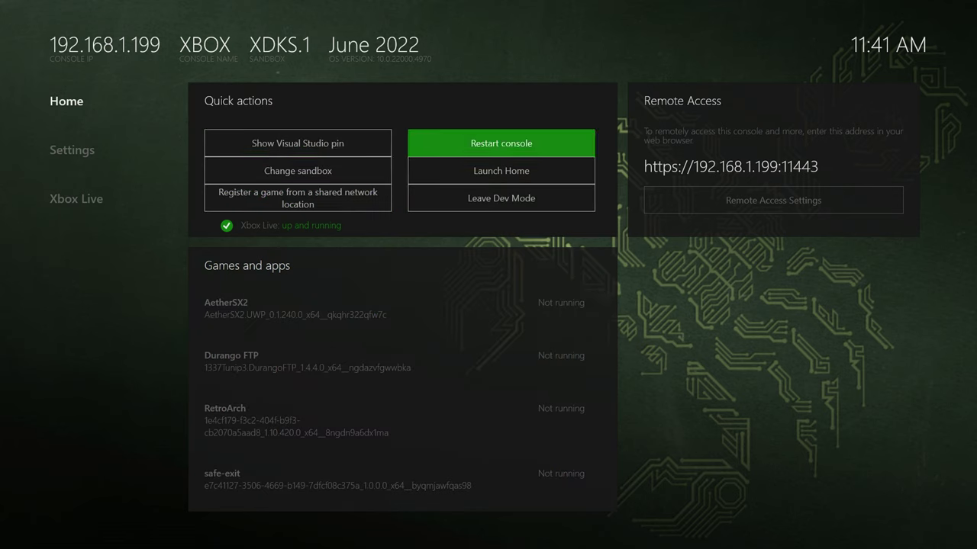
pyautogui.press('Return')
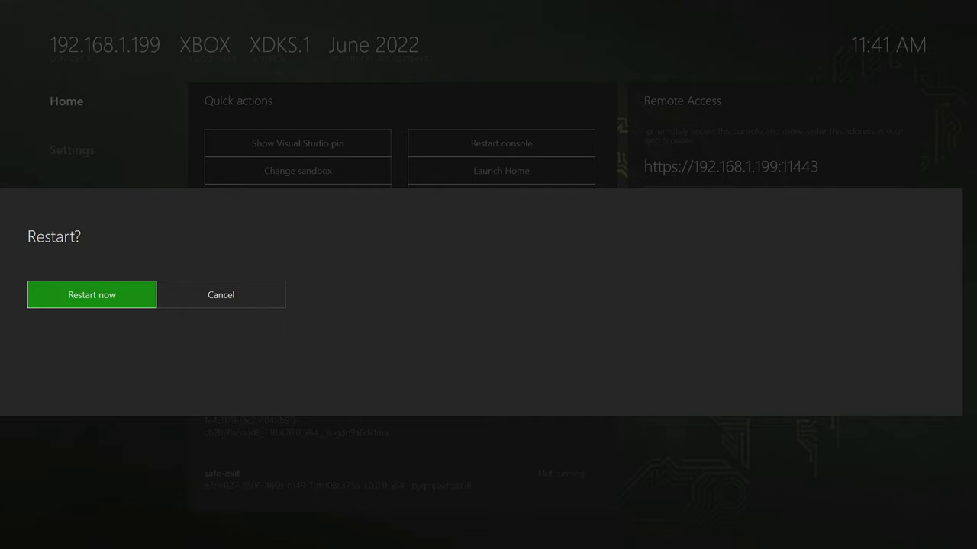
pyautogui.press('Escape')
pyautogui.press('Right')
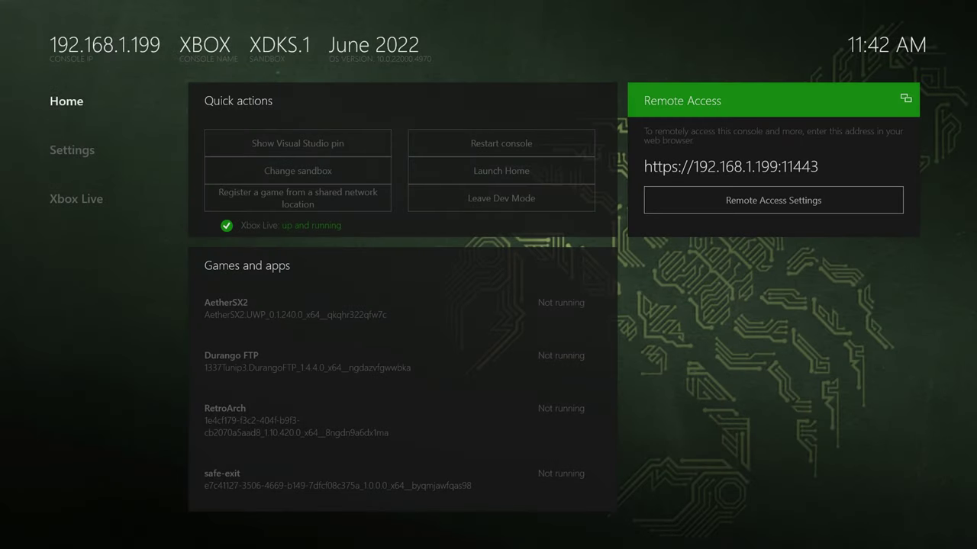
# Step: Launch AetherSX2 from the console's games and apps
pyautogui.press('Left')
pyautogui.press('Down')
pyautogui.press('Down')
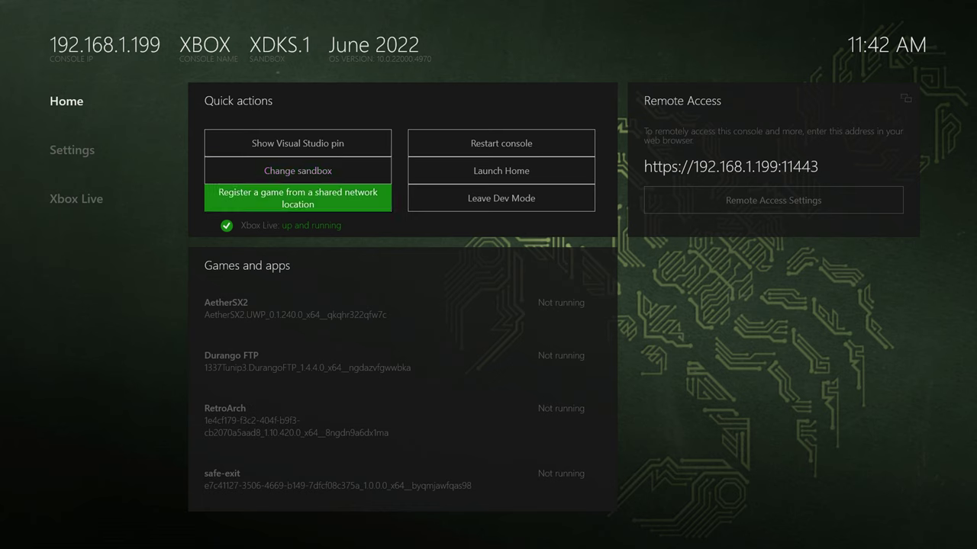
pyautogui.press('Down')
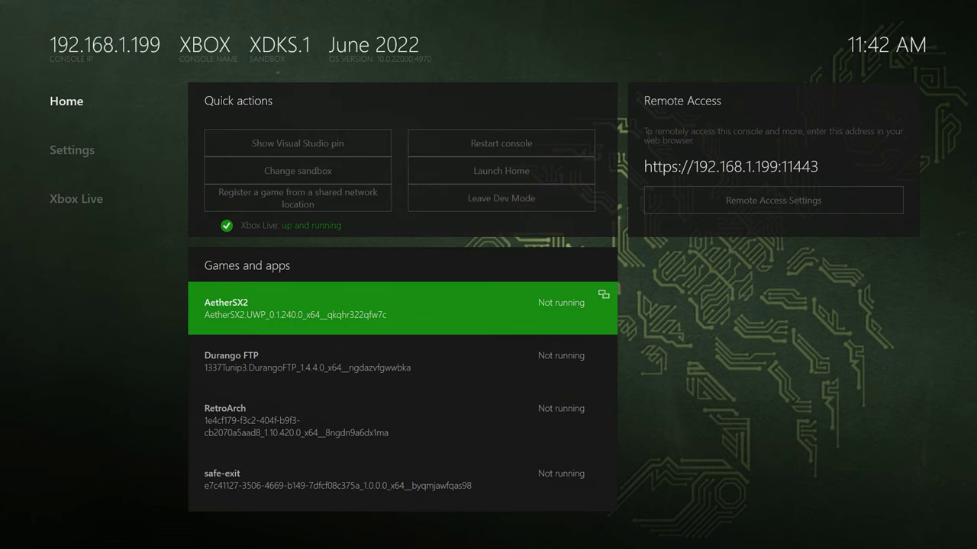
pyautogui.press('Return')
pyautogui.press('Return')
pyautogui.press('Return')
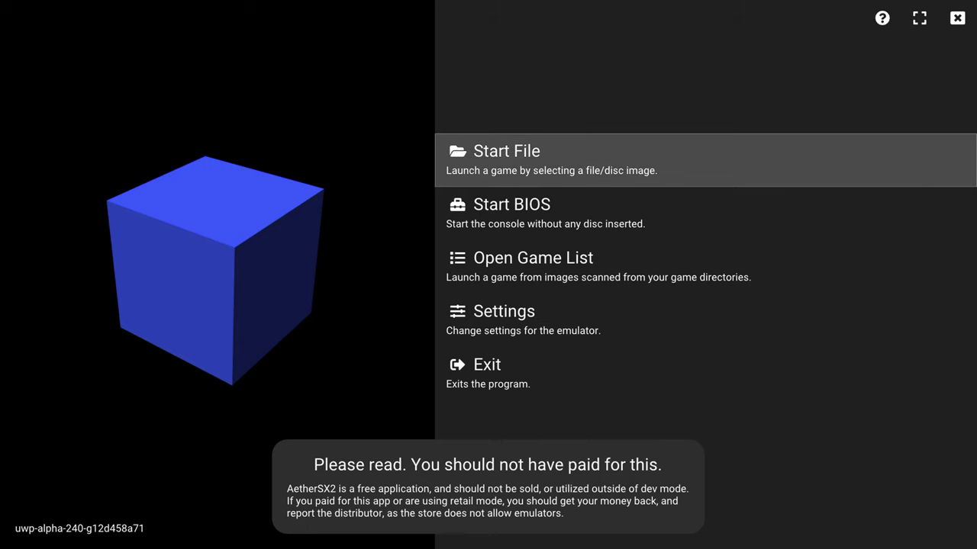
# Step: Open the emulator's settings and go to the Game List settings
pyautogui.press('Down')
pyautogui.press('Down')
pyautogui.press('Down')
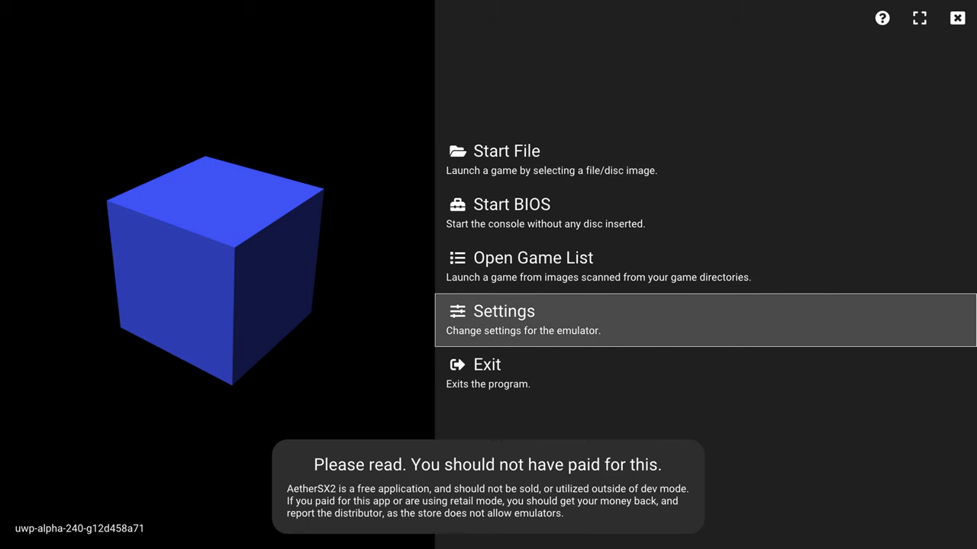
pyautogui.press('Return')
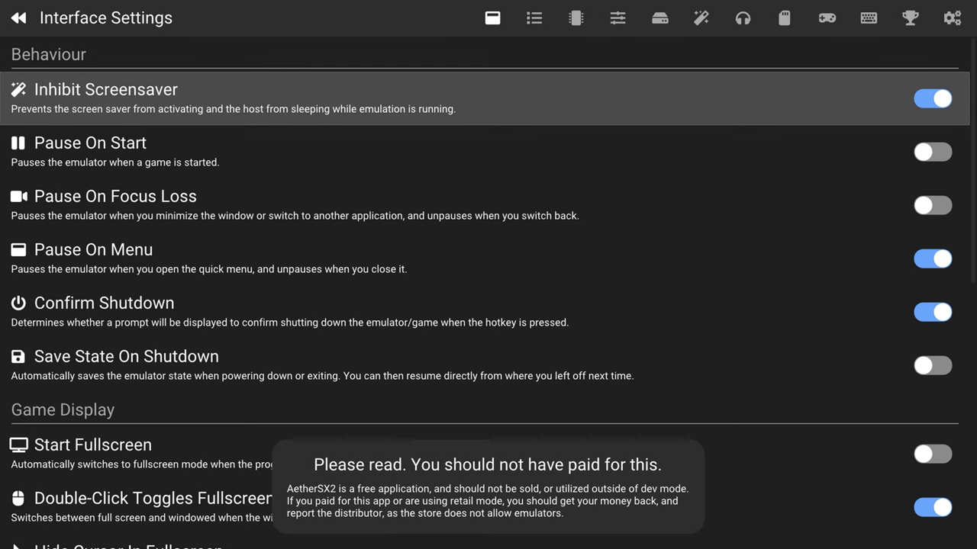
pyautogui.press('Right')
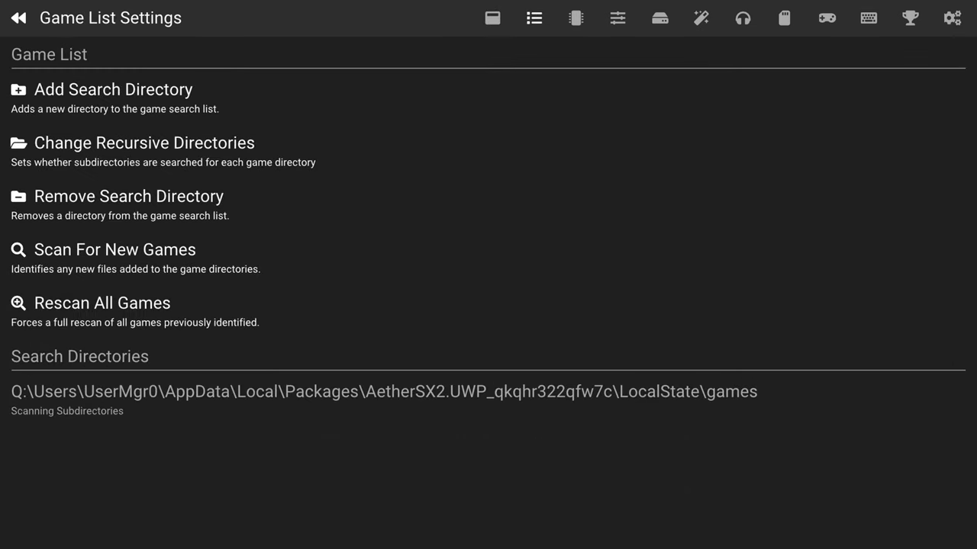
# Step: Review the Game List options from Add Search Directory through Rescan All Games
pyautogui.press('Down')
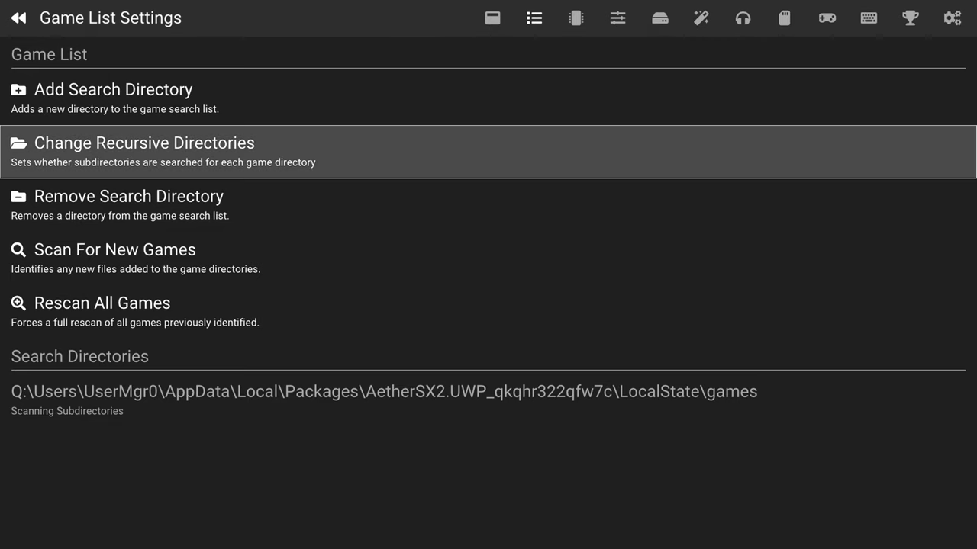
pyautogui.press('Up')
pyautogui.press('Down')
pyautogui.press('Down')
pyautogui.press('Down')
pyautogui.press('Down')
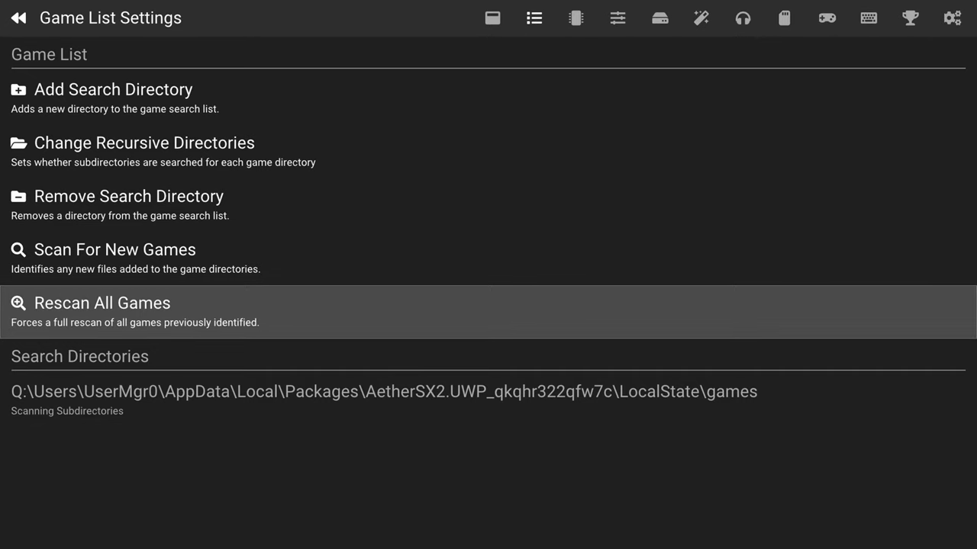
pyautogui.press('Up')
pyautogui.press('Up')
pyautogui.press('Up')
pyautogui.press('Up')
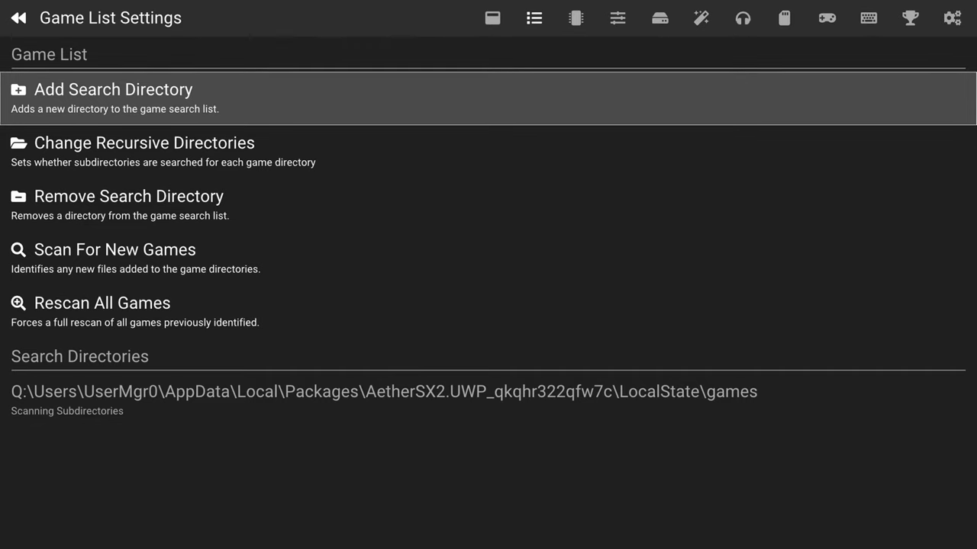
# Step: Add the E:\PS2 Games folder on the USB drive as a game search directory
pyautogui.press('Return')
pyautogui.press('Down')
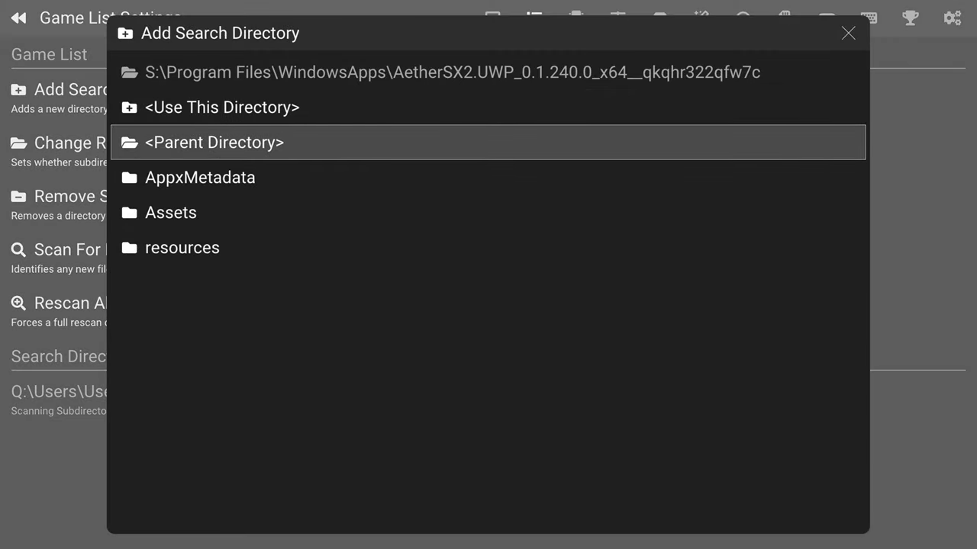
pyautogui.press('Return')
pyautogui.press('Return')
pyautogui.press('Return')
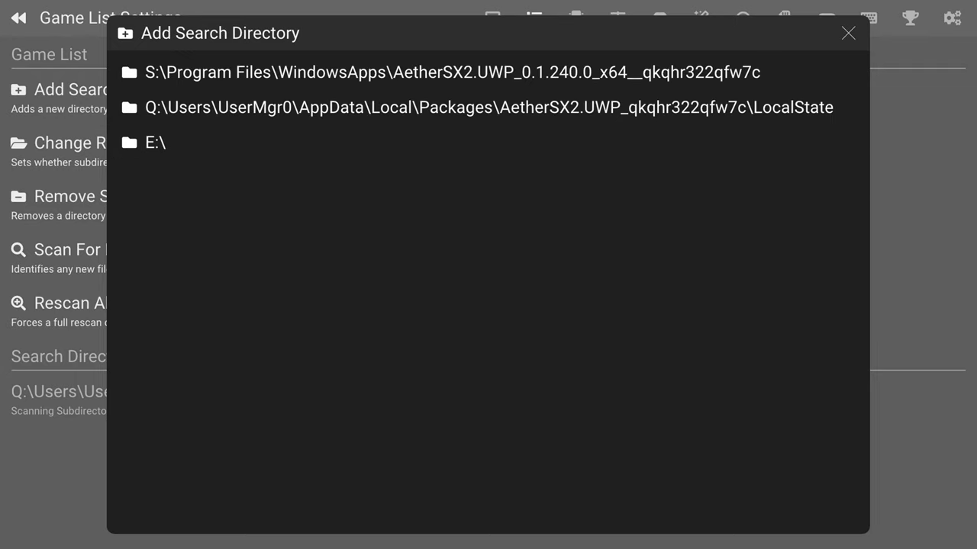
pyautogui.press('Down')
pyautogui.press('Down')
pyautogui.press('Down')
pyautogui.press('Up')
pyautogui.press('Up')
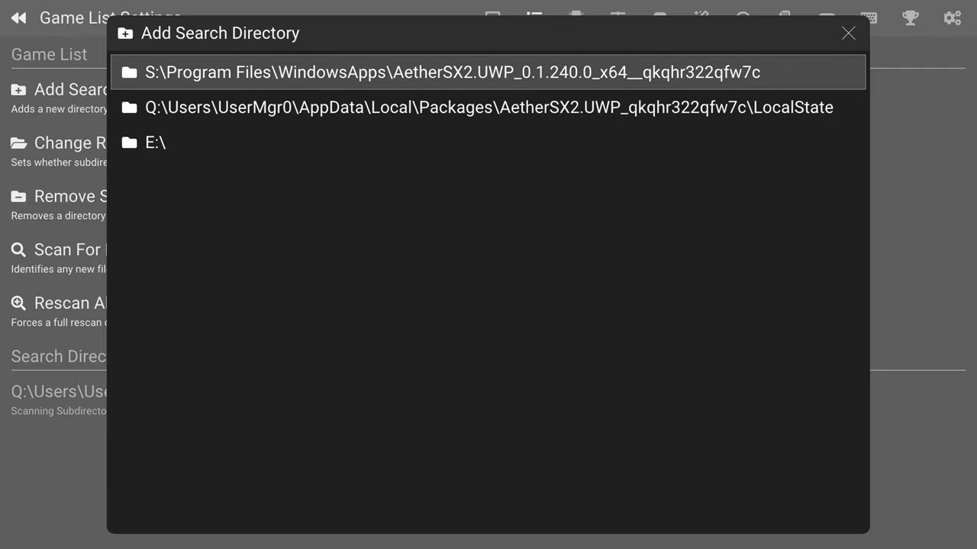
pyautogui.press('Down')
pyautogui.press('Down')
pyautogui.press('Up')
pyautogui.press('Down')
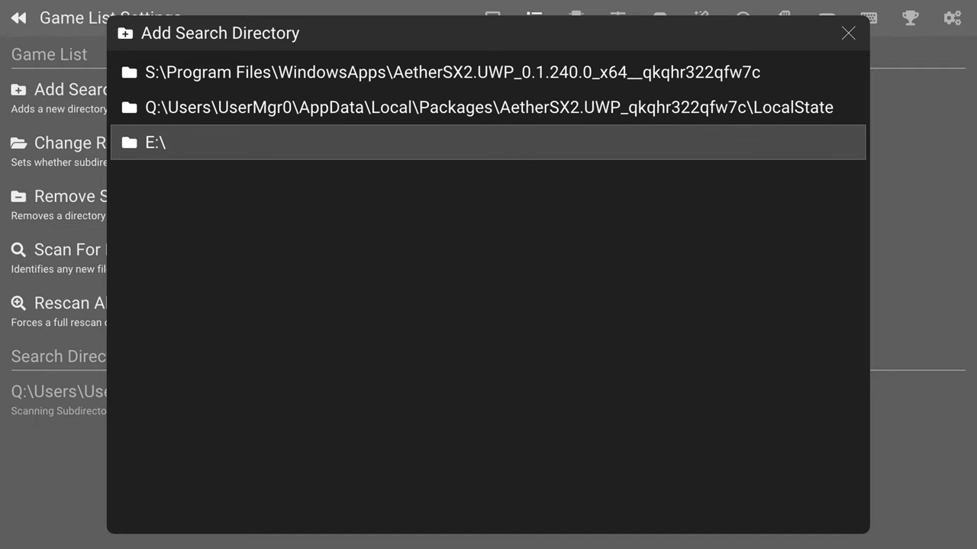
pyautogui.press('Return')
pyautogui.press('Down')
pyautogui.press('Down')
pyautogui.press('Down')
pyautogui.press('Down')
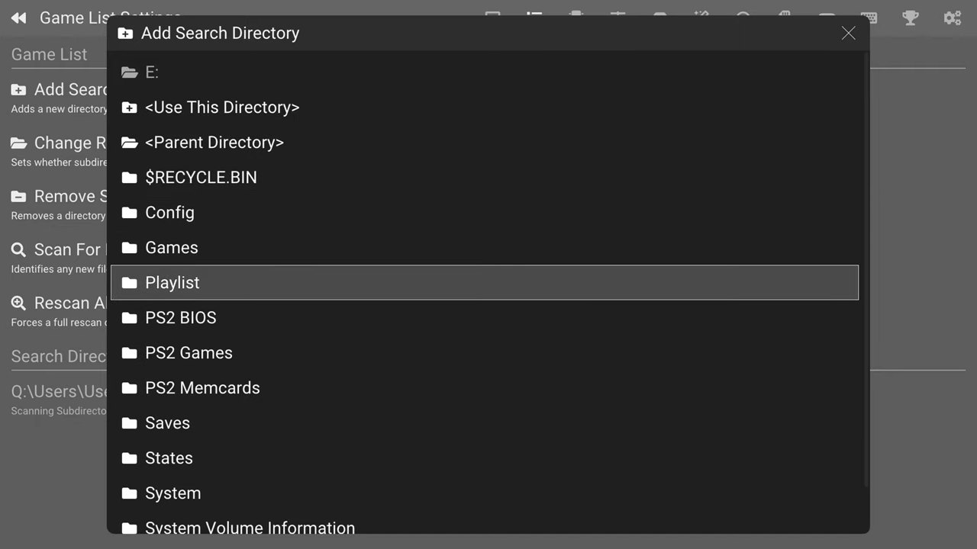
pyautogui.press('Down')
pyautogui.press('Down')
pyautogui.press('Return')
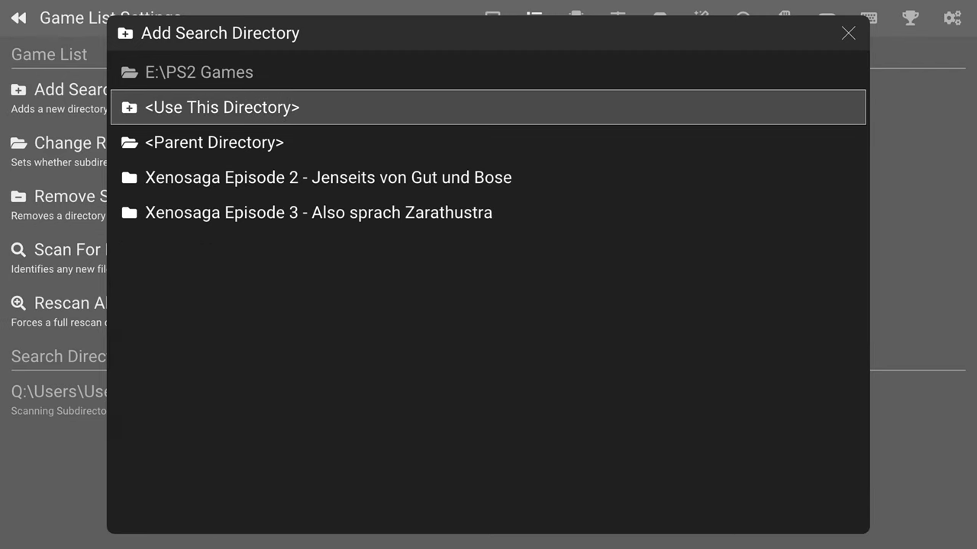
pyautogui.press('Return')
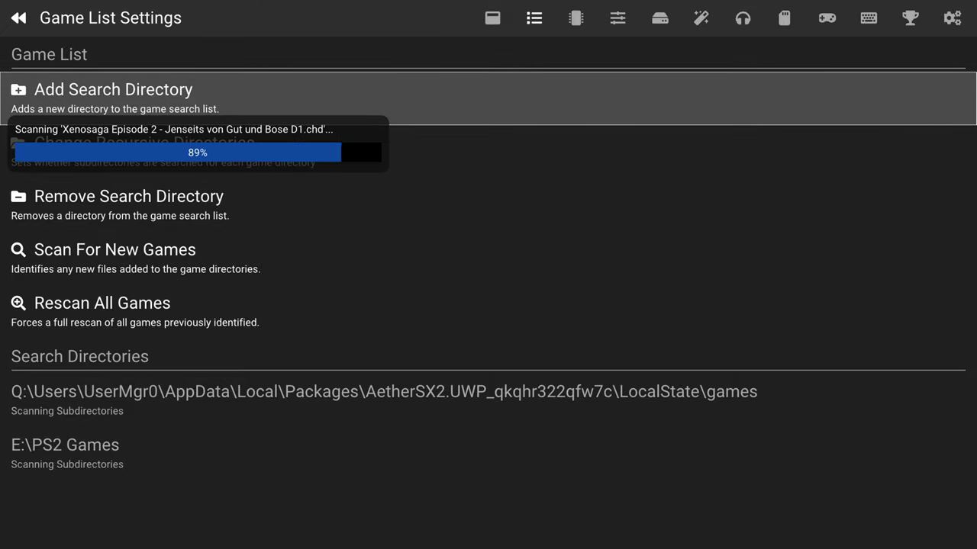
# Step: Browse to the nested folder E:\Games\PS2 Games as another possible search directory, leaving the selection without adding it
pyautogui.press('Return')
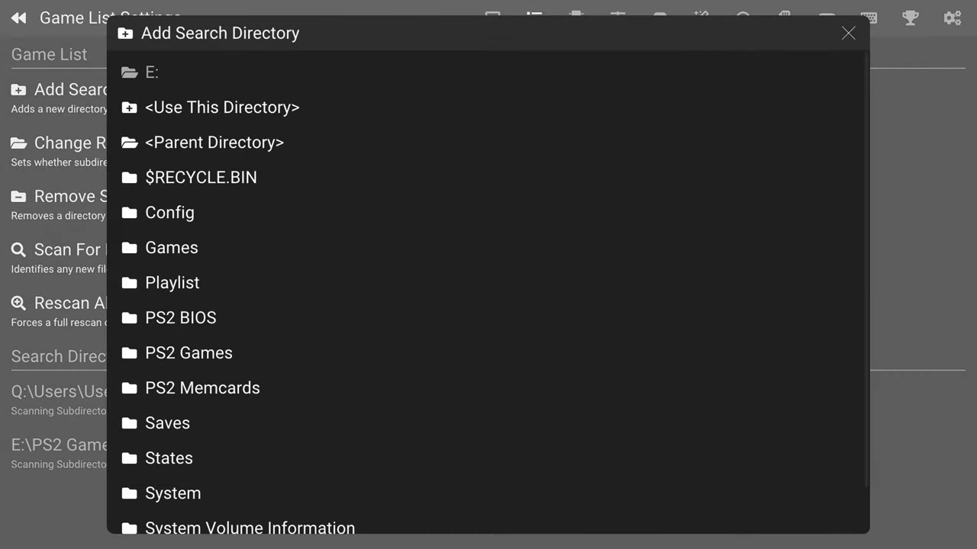
pyautogui.press('Down')
pyautogui.press('Down')
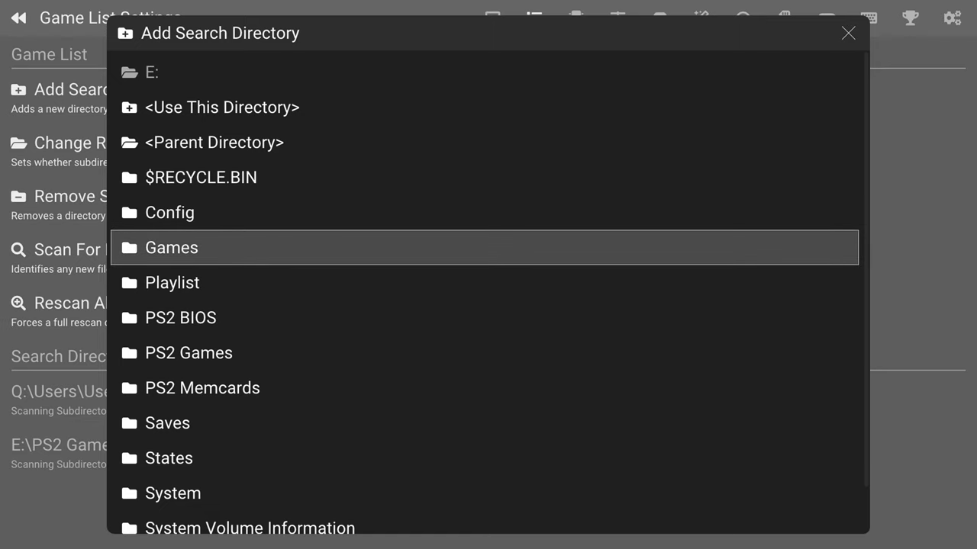
pyautogui.press('Return')
pyautogui.press('Down')
pyautogui.press('Down')
pyautogui.press('Down')
pyautogui.press('Down')
pyautogui.press('Down')
pyautogui.press('Down')
pyautogui.press('Down')
pyautogui.press('Down')
pyautogui.press('Down')
pyautogui.press('Down')
pyautogui.press('Down')
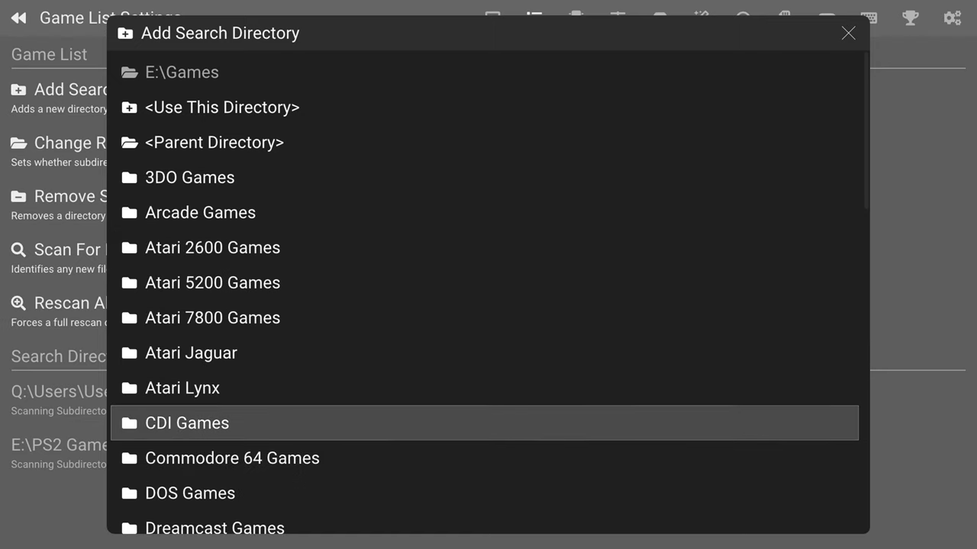
pyautogui.press('Down')
pyautogui.press('Down')
pyautogui.press('Down')
pyautogui.press('Down')
pyautogui.press('Down')
pyautogui.press('Down')
pyautogui.press('Down')
pyautogui.press('Down')
pyautogui.press('Down')
pyautogui.press('Down')
pyautogui.press('Down')
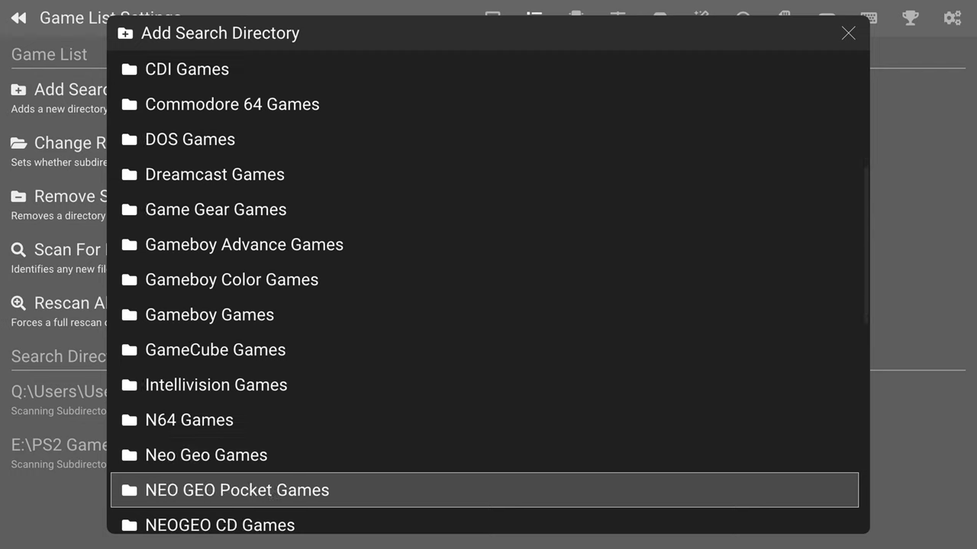
pyautogui.press('Down')
pyautogui.press('Down')
pyautogui.press('Return')
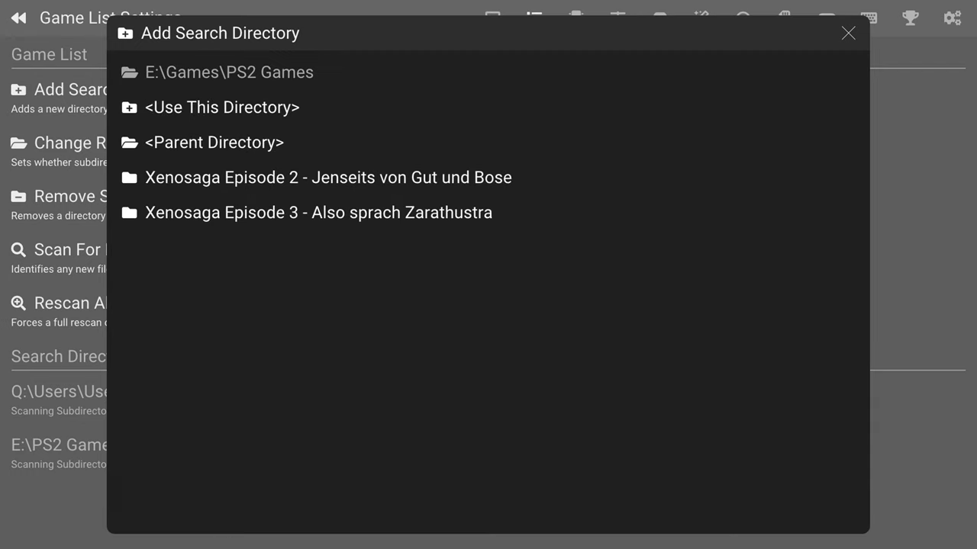
pyautogui.press('Down')
pyautogui.press('Return')
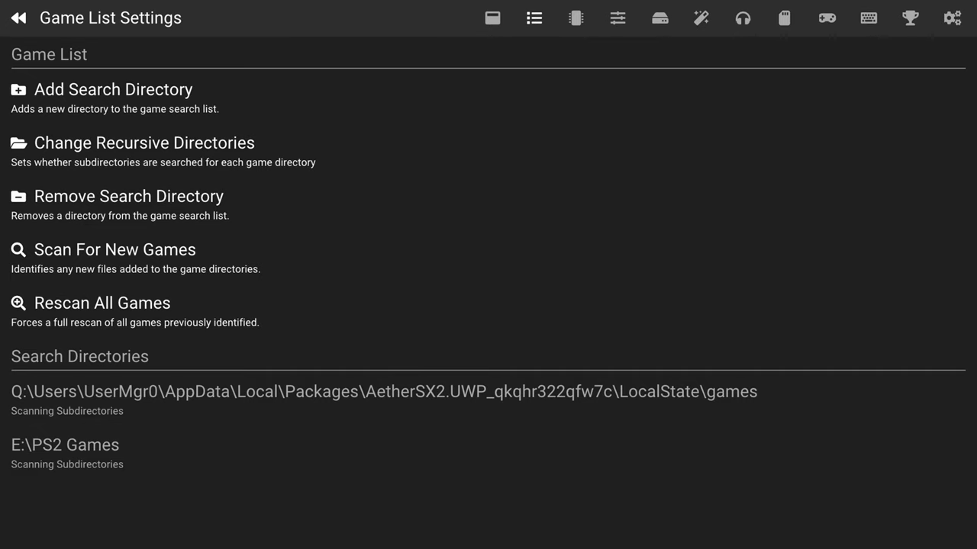
# Step: In the BIOS settings, change the BIOS search directory to E:\PS2 BIOS
pyautogui.press('Right')
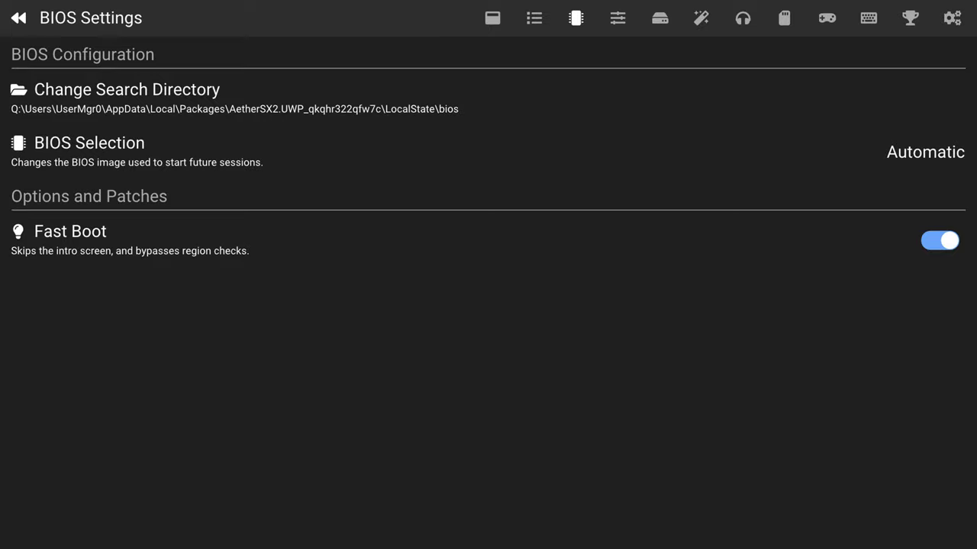
pyautogui.press('Up')
pyautogui.press('Up')
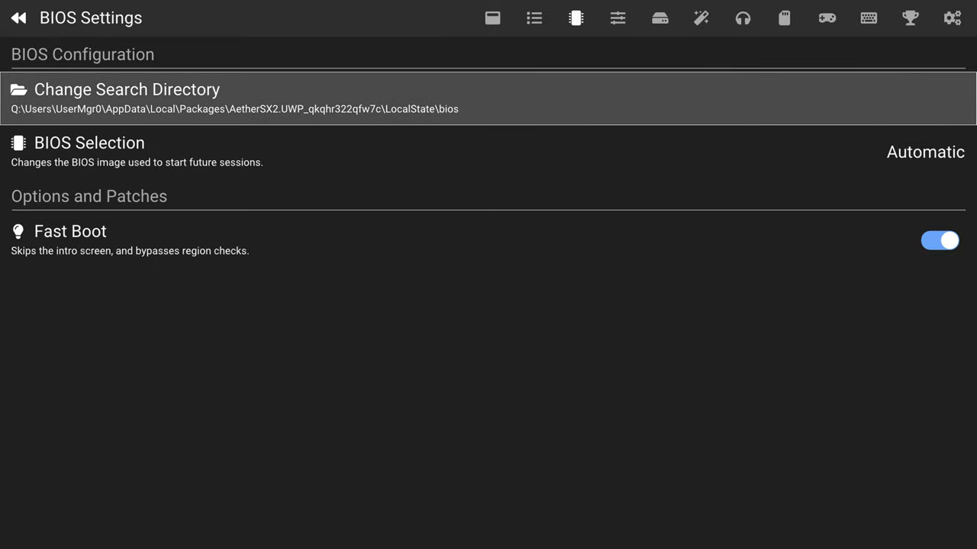
pyautogui.press('Return')
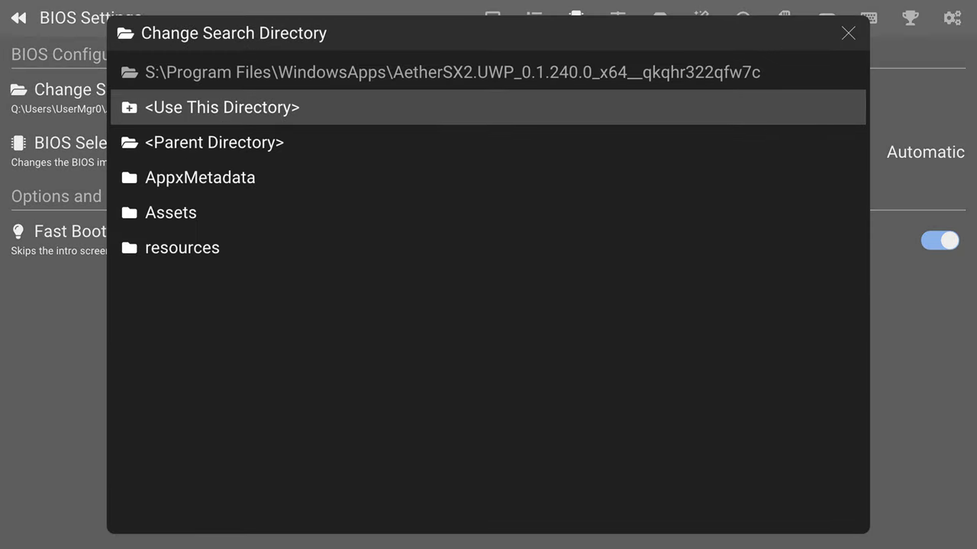
pyautogui.press('Down')
pyautogui.press('Return')
pyautogui.press('Return')
pyautogui.press('Return')
pyautogui.press('Down')
pyautogui.press('Down')
pyautogui.press('Down')
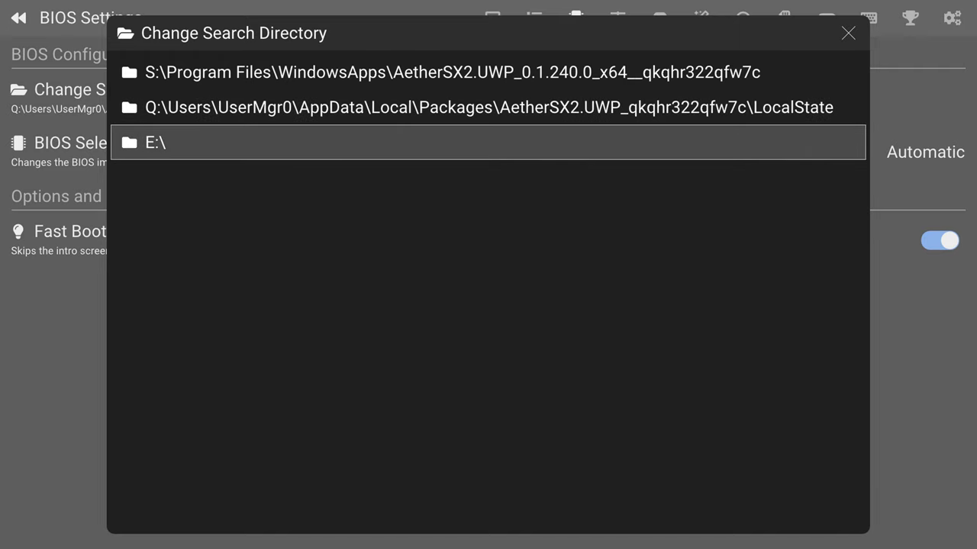
pyautogui.press('Return')
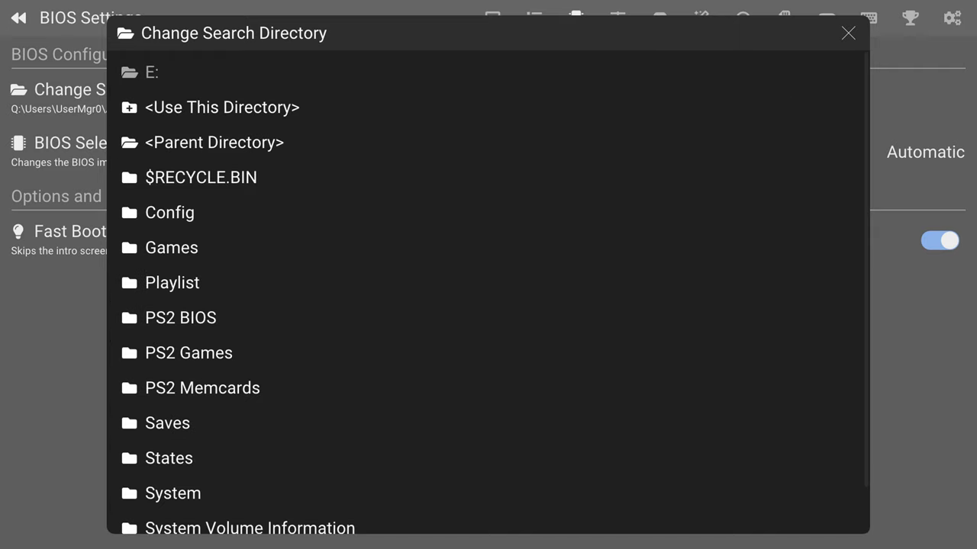
pyautogui.press('Down')
pyautogui.press('Down')
pyautogui.press('Down')
pyautogui.press('Down')
pyautogui.press('Down')
pyautogui.press('Return')
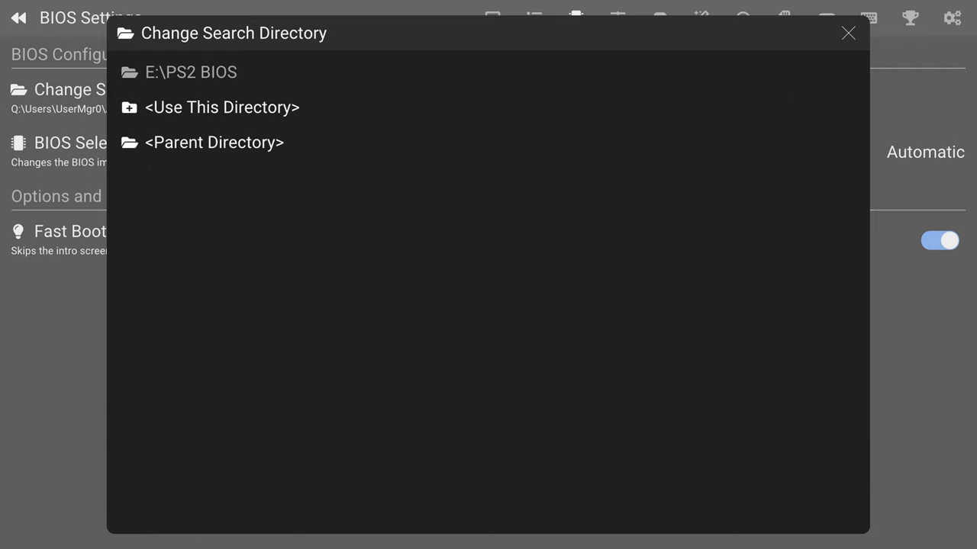
pyautogui.press('Down')
pyautogui.press('Return')
# Step: Browse to E:\System\pcsx2\bios as an alternative BIOS search directory, leaving the selection without using it
pyautogui.press('Return')
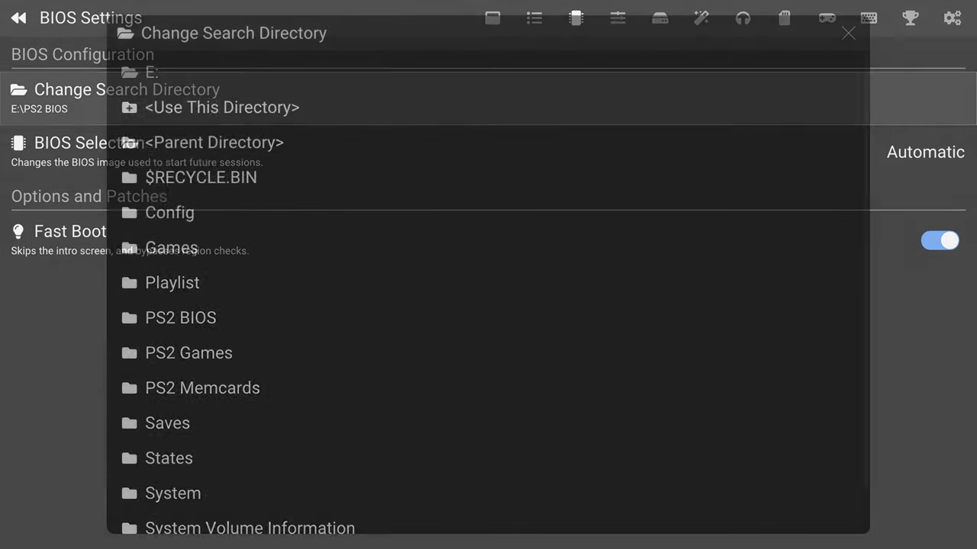
pyautogui.press('Down')
pyautogui.press('Down')
pyautogui.press('Down')
pyautogui.press('Down')
pyautogui.press('Down')
pyautogui.press('Down')
pyautogui.press('Down')
pyautogui.press('Down')
pyautogui.press('Down')
pyautogui.press('Down')
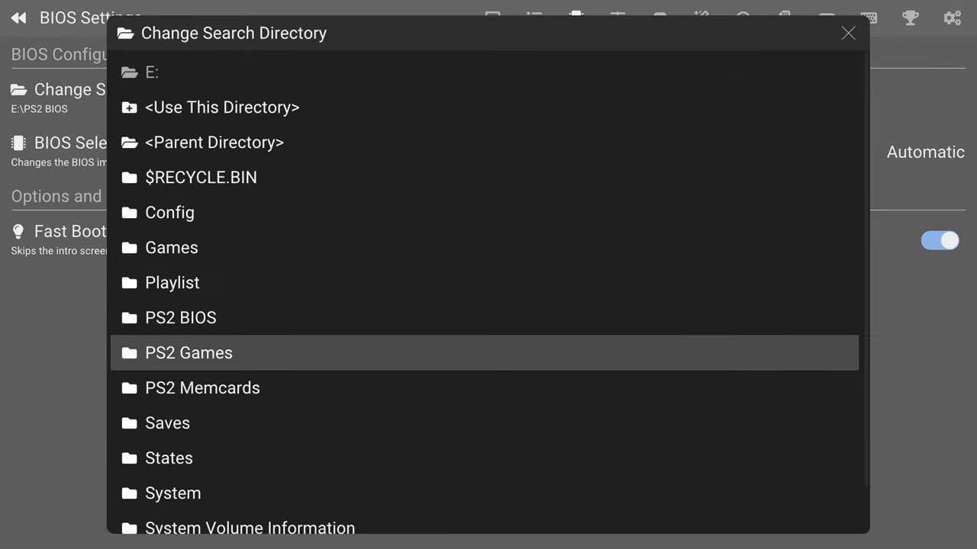
pyautogui.press('Return')
pyautogui.press('Down')
pyautogui.press('Down')
pyautogui.press('Down')
pyautogui.press('Down')
pyautogui.press('Down')
pyautogui.press('Down')
pyautogui.press('Down')
pyautogui.press('Down')
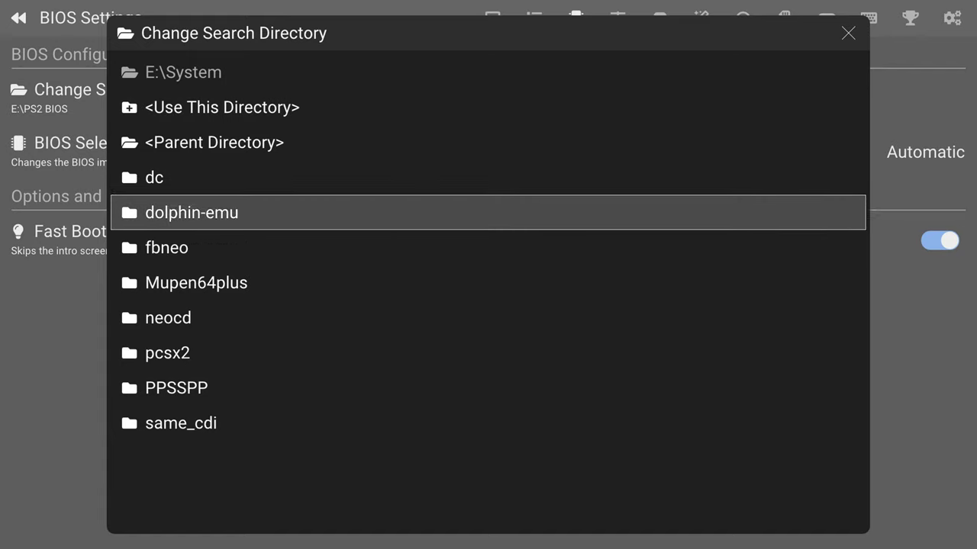
pyautogui.press('Return')
pyautogui.press('Down')
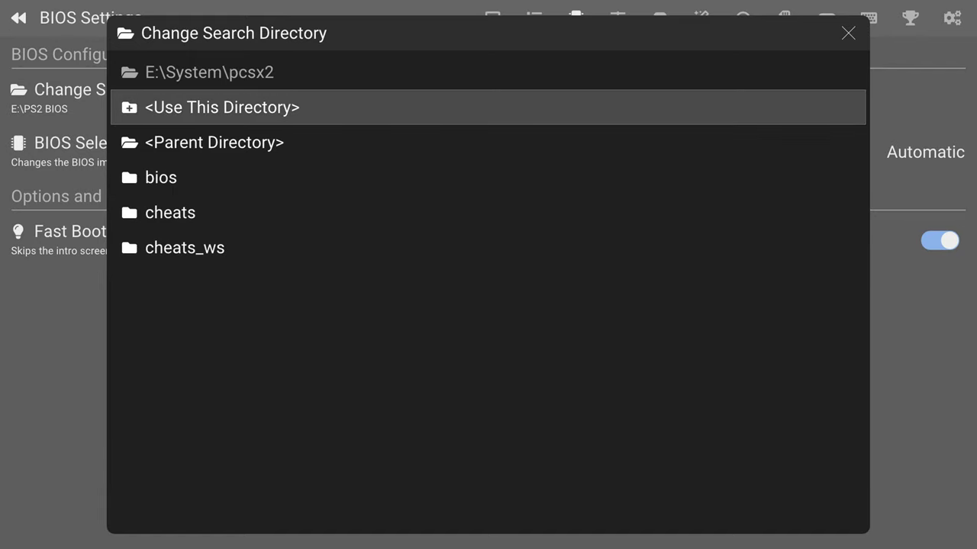
pyautogui.press('Down')
pyautogui.press('Down')
pyautogui.press('Return')
pyautogui.press('Down')
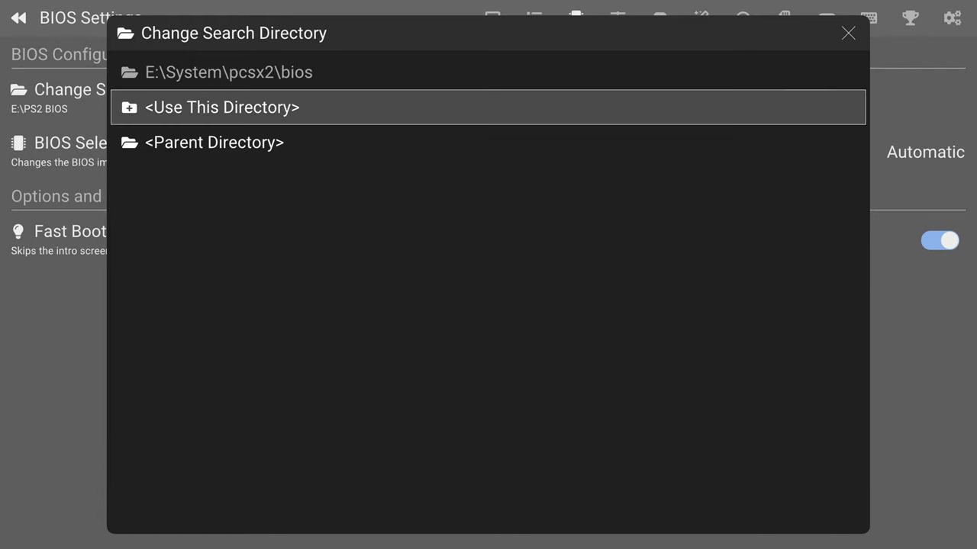
pyautogui.press('Return')
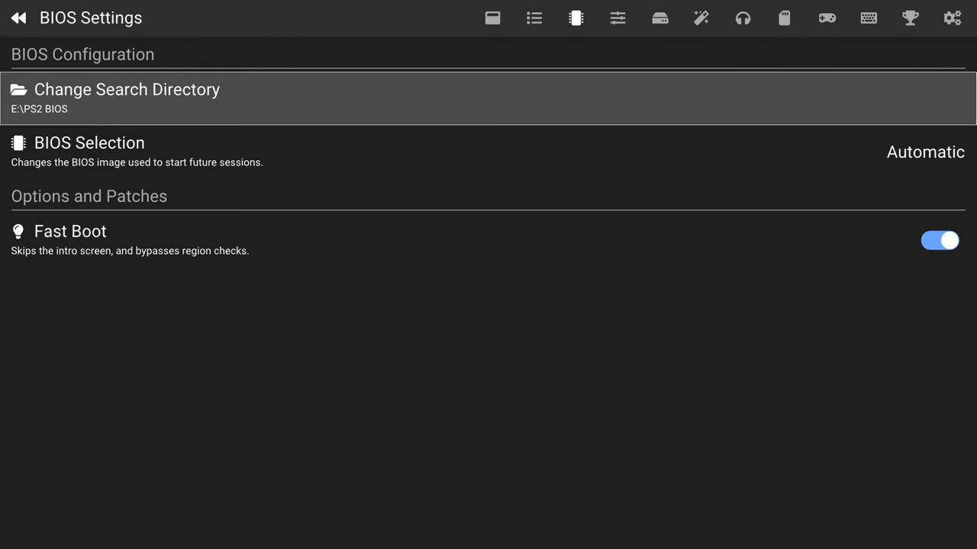
# Step: Set the BIOS selection to the USA v01.70 image, SCPH-50001_BIOS_V9_USA_170.BIN, and leave the BIOS settings
pyautogui.press('Down')
pyautogui.press('Return')
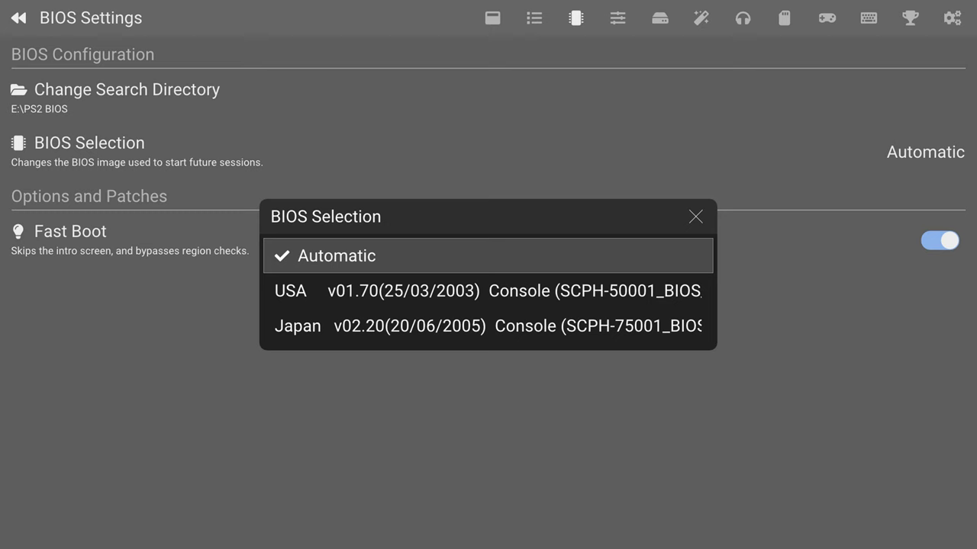
pyautogui.press('Down')
pyautogui.press('Down')
pyautogui.press('Down')
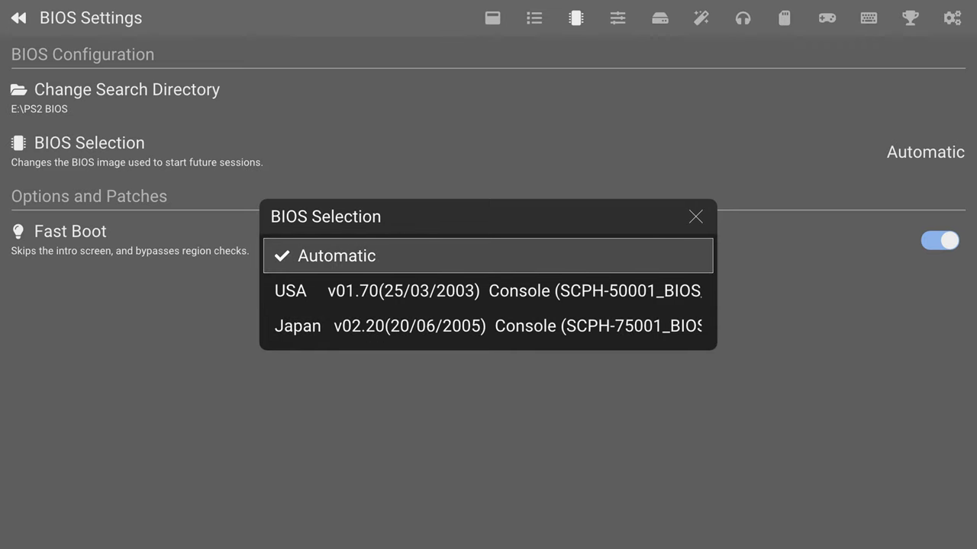
pyautogui.press('Down')
pyautogui.press('Down')
pyautogui.press('Up')
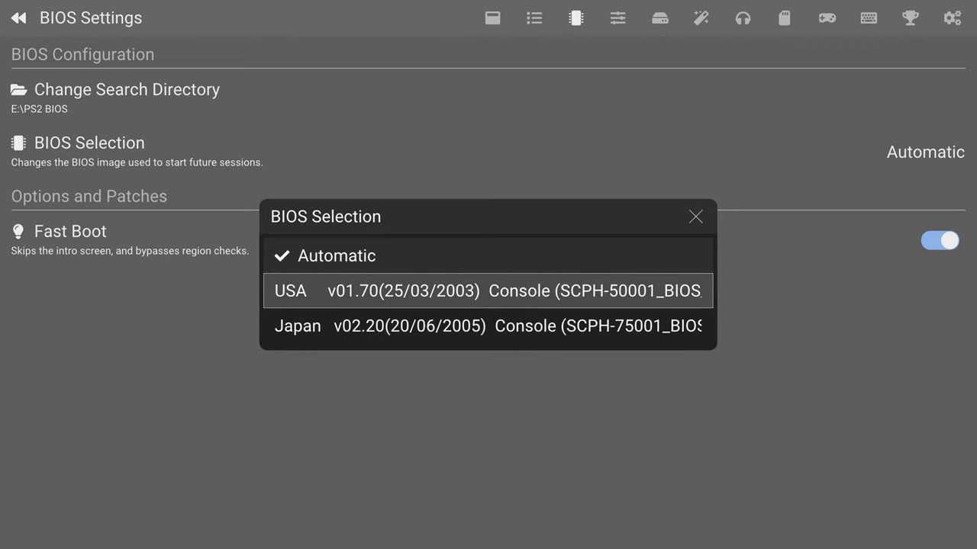
pyautogui.press('Down')
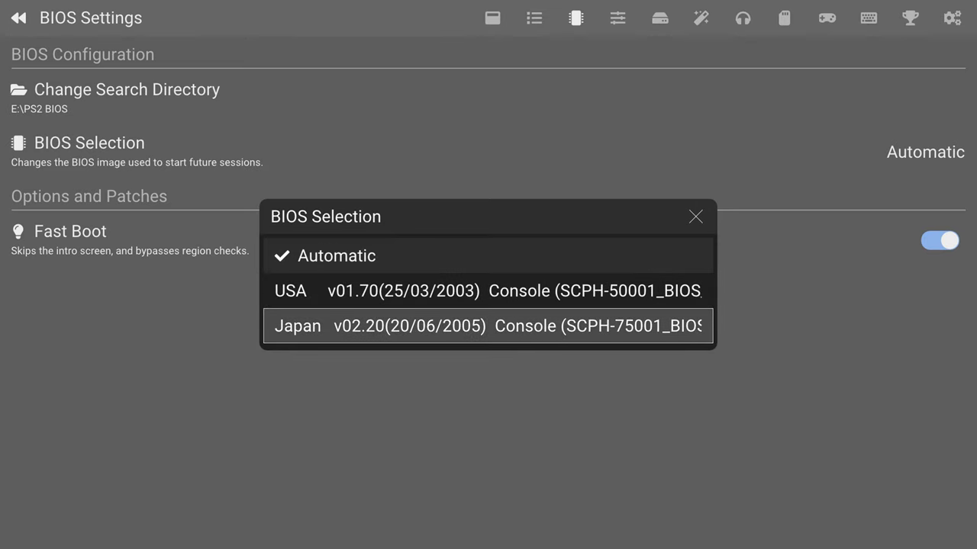
pyautogui.press('Up')
pyautogui.press('Return')
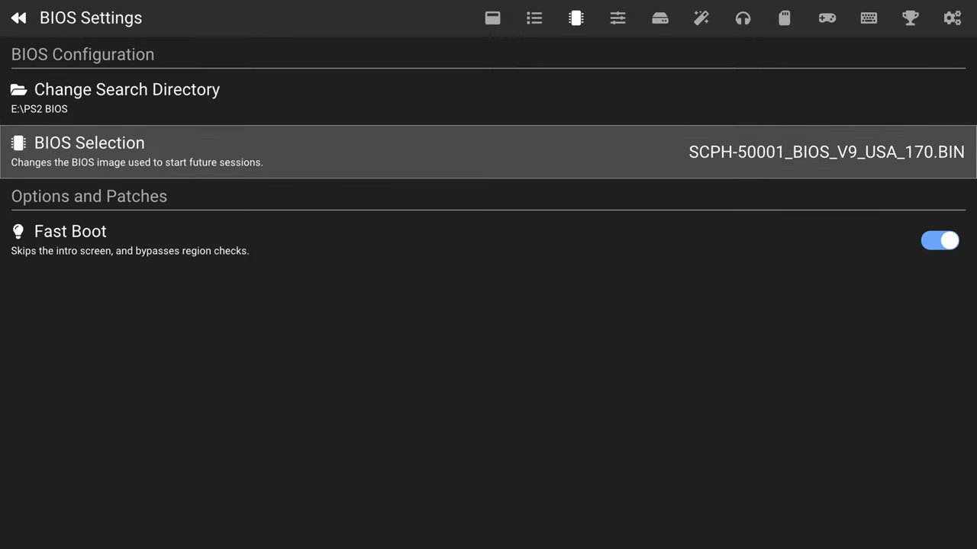
pyautogui.press('Escape')
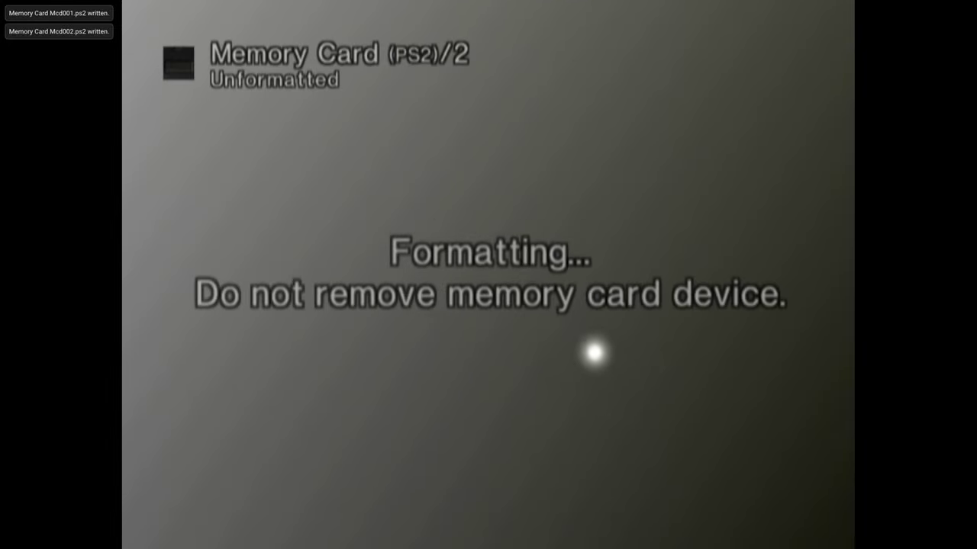
# Step: Return from formatting memory card 2 to the PS2 memory card browser and close the running BIOS session
pyautogui.press('BackSpace')
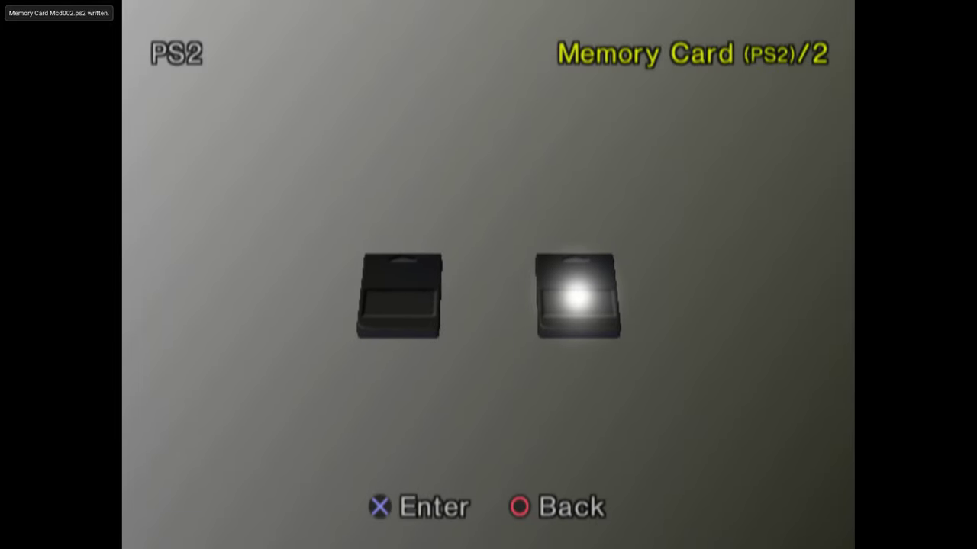
pyautogui.press('Escape')
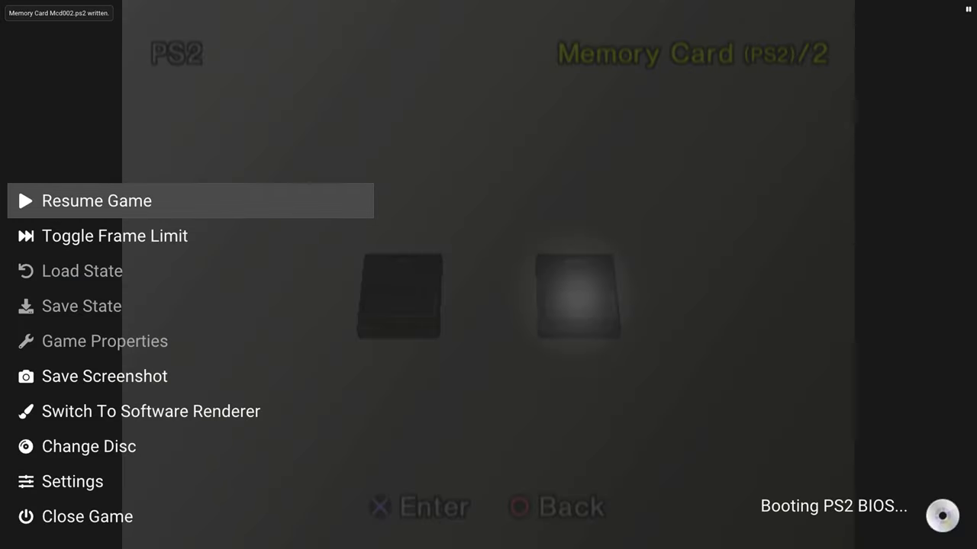
pyautogui.press('Down')
pyautogui.press('Down')
pyautogui.press('Down')
pyautogui.press('Down')
pyautogui.press('Down')
pyautogui.press('Down')
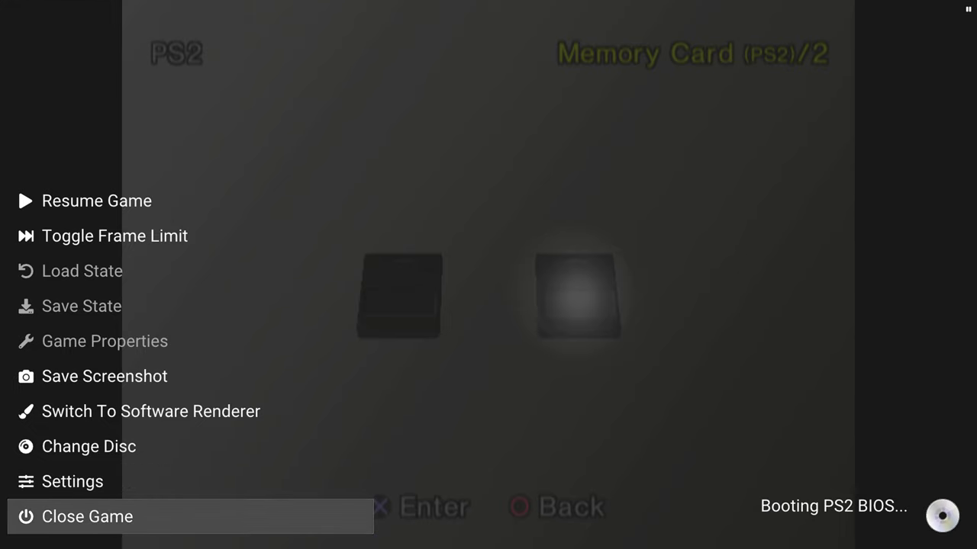
pyautogui.press('Return')
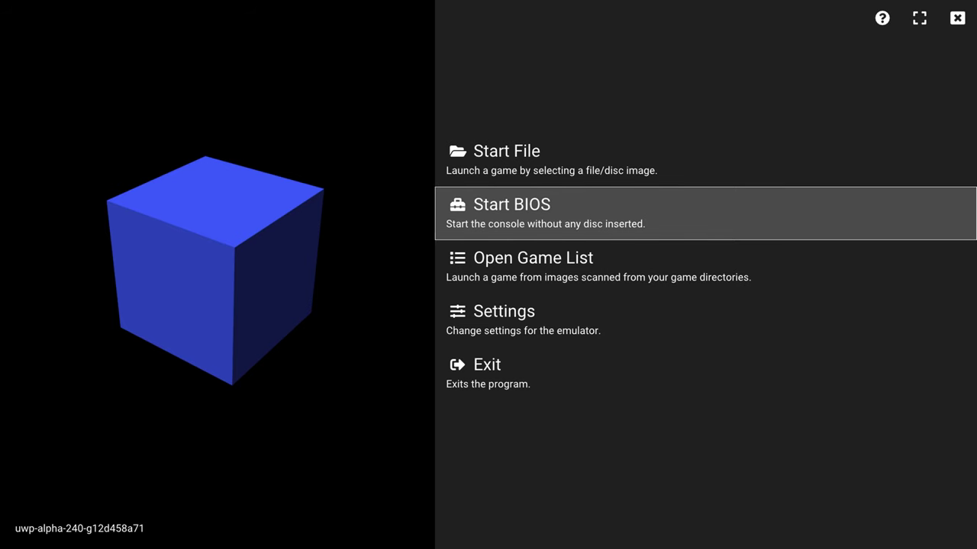
# Step: Open the emulator's Memory Card Settings from the main menu
pyautogui.press('Down')
pyautogui.press('Down')
pyautogui.press('Down')
pyautogui.press('Up')
pyautogui.press('Return')
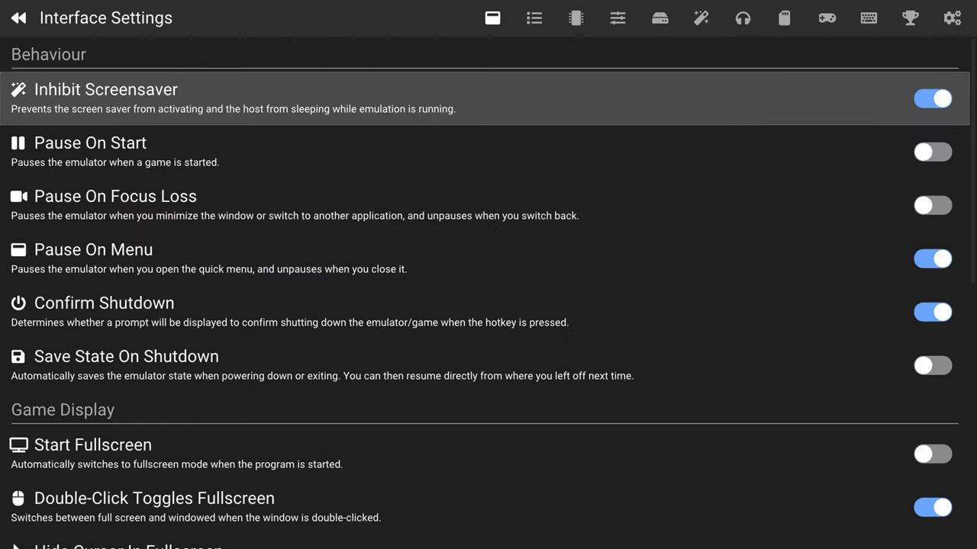
pyautogui.press('Right')
pyautogui.press('Right')
pyautogui.press('Right')
pyautogui.press('Right')
pyautogui.press('Right')
pyautogui.press('Right')
pyautogui.press('Right')
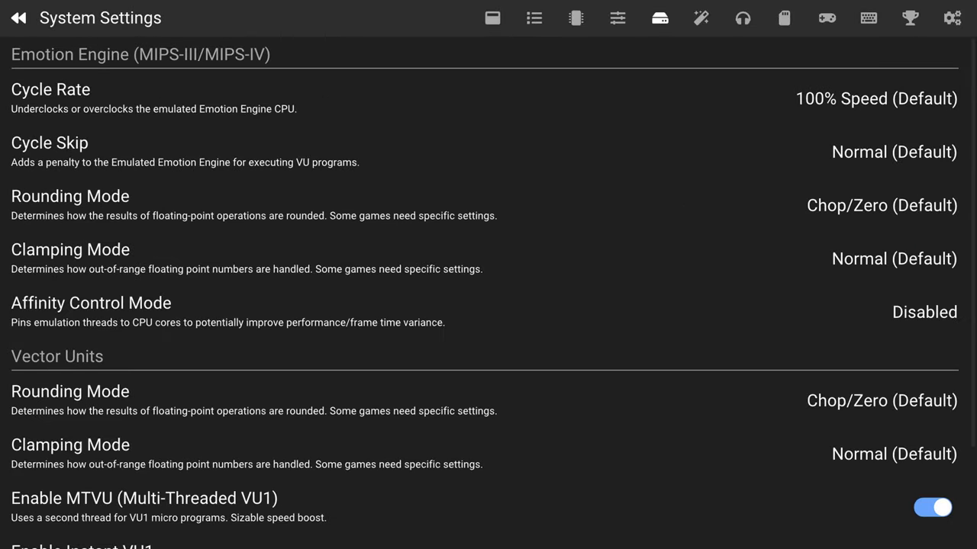
pyautogui.press('Right')
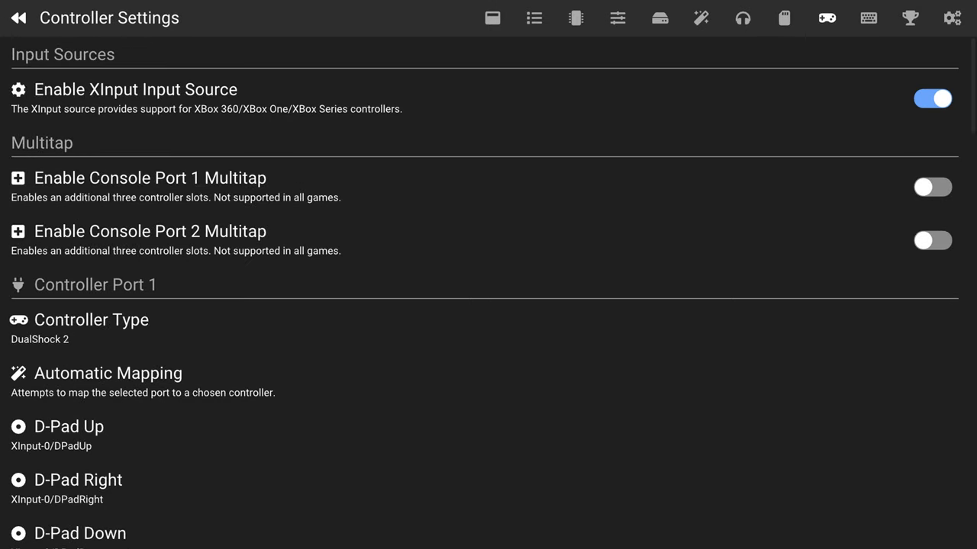
pyautogui.press('Left')
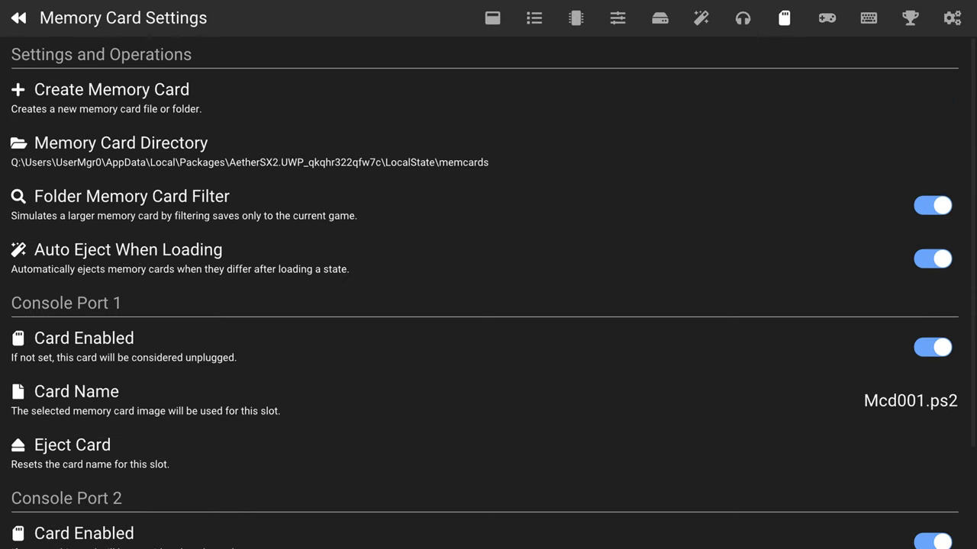
# Step: Change the memory card directory to the E:\PS2 Memcards folder on the USB drive
pyautogui.press('Down')
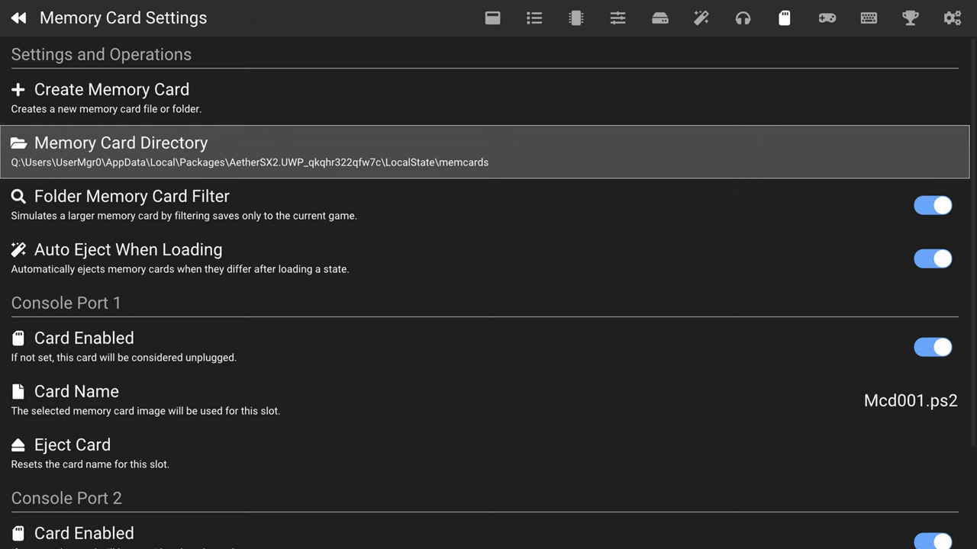
pyautogui.press('Return')
pyautogui.press('Down')
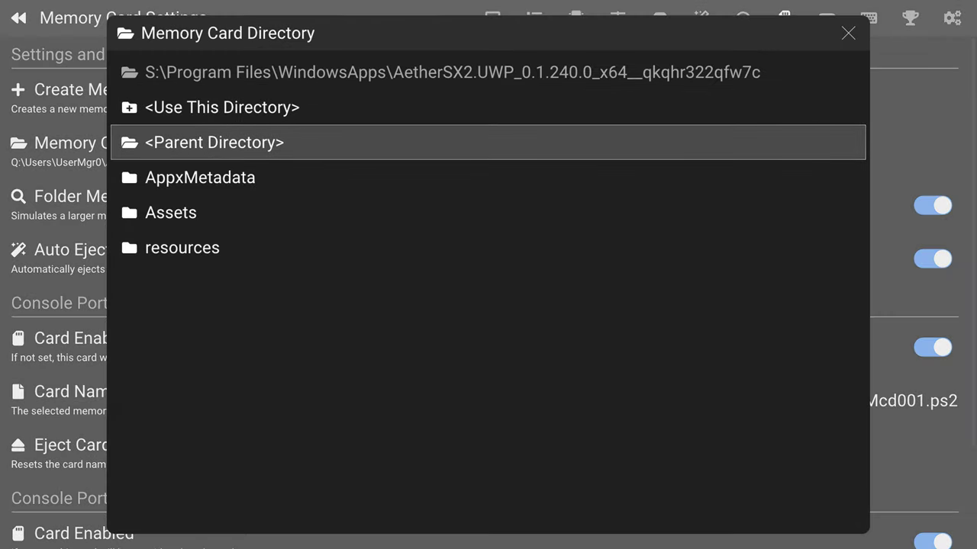
pyautogui.press('Return')
pyautogui.press('Return')
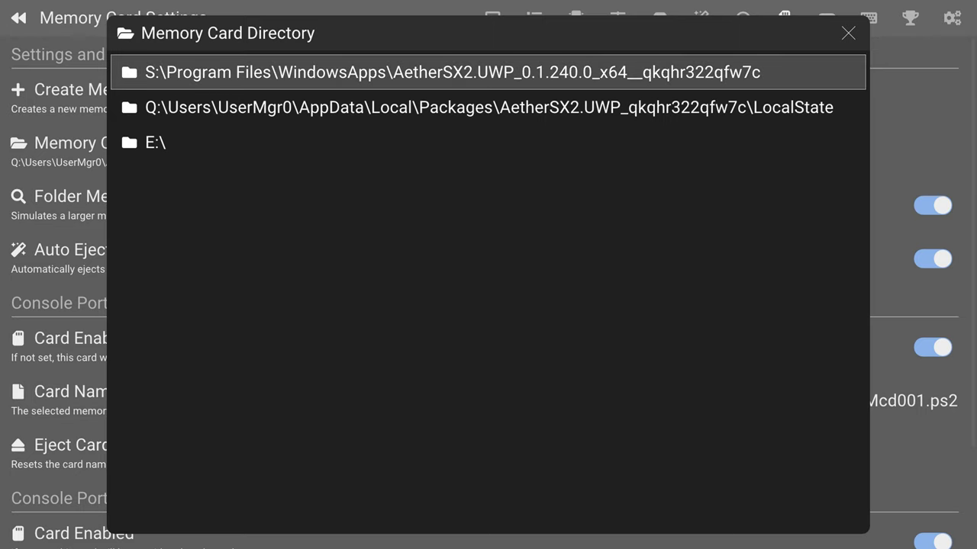
pyautogui.press('Down')
pyautogui.press('Down')
pyautogui.press('Return')
pyautogui.press('Down')
pyautogui.press('Down')
pyautogui.press('Down')
pyautogui.press('Down')
pyautogui.press('Down')
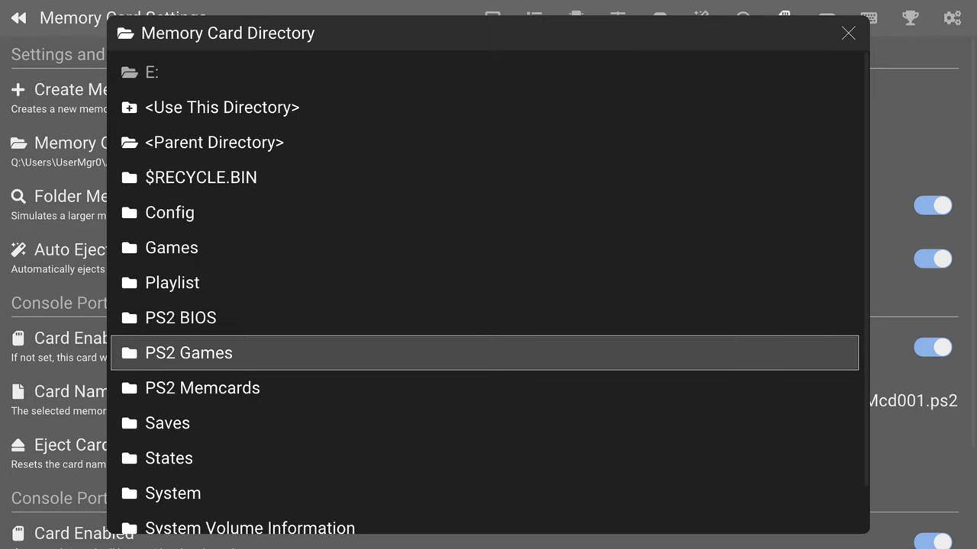
pyautogui.press('Return')
pyautogui.press('Return')
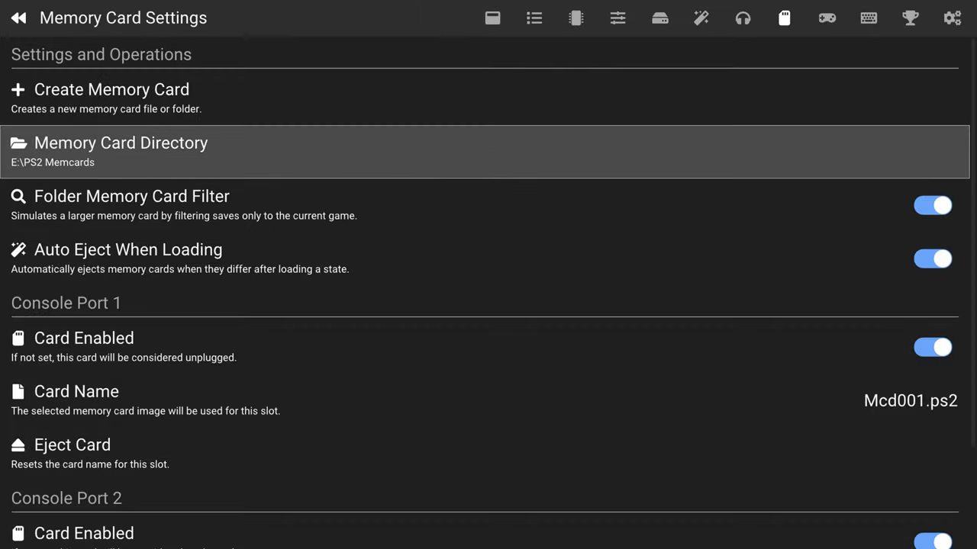
# Step: Switch the memory cards in Console Port 2 and Console Port 1 off and back on
pyautogui.press('Down')
pyautogui.press('Down')
pyautogui.press('Down')
pyautogui.press('Down')
pyautogui.press('Down')
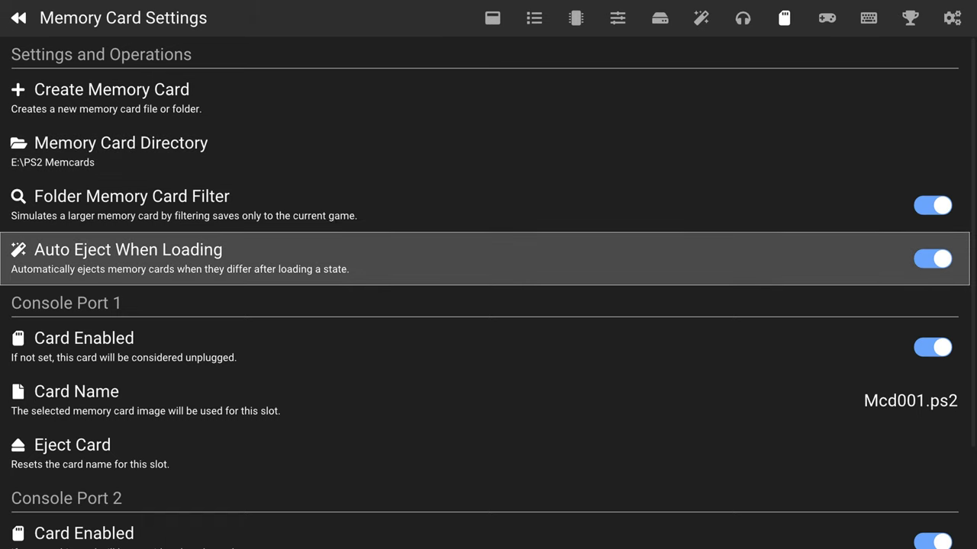
pyautogui.press('Down')
pyautogui.press('Down')
pyautogui.press('Down')
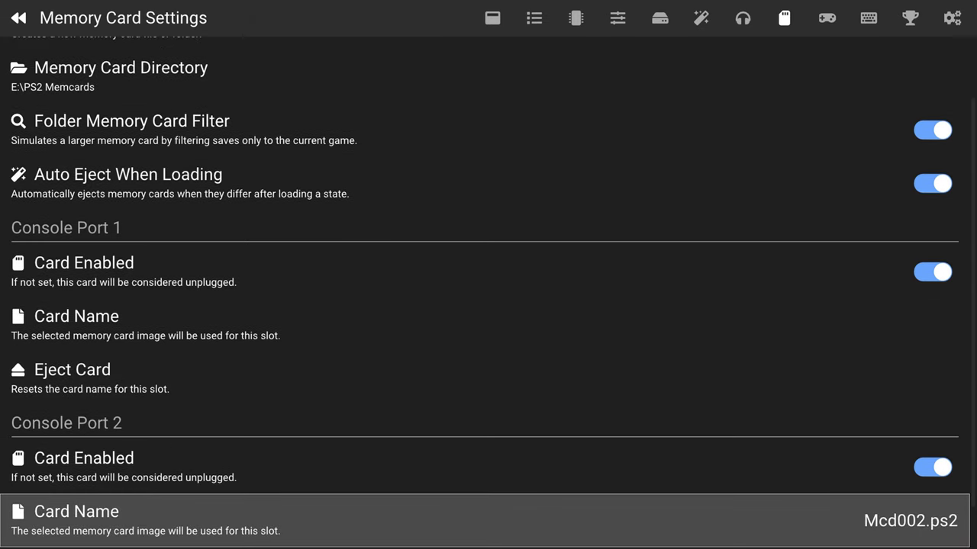
pyautogui.press('Up')
pyautogui.press('Up')
pyautogui.press('Return')
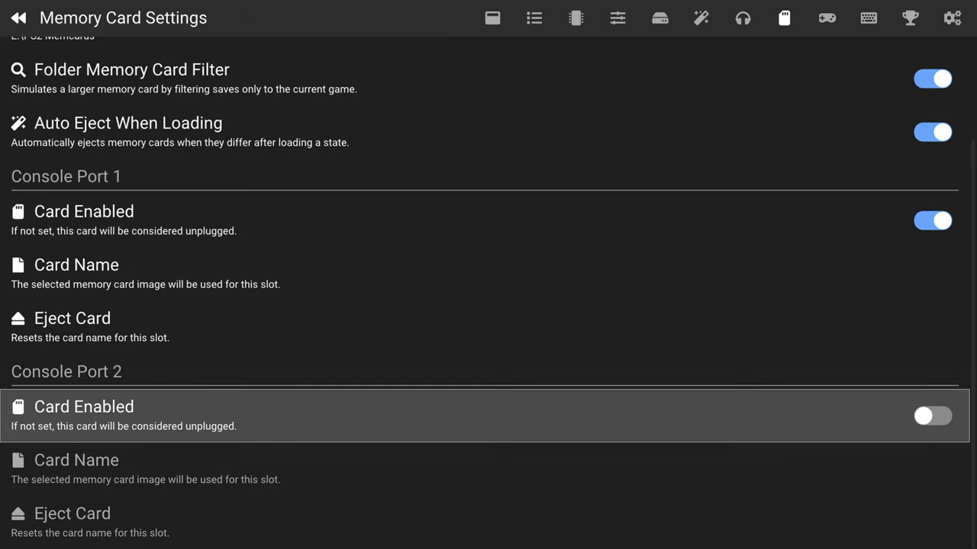
pyautogui.press('Return')
pyautogui.press('Up')
pyautogui.press('Up')
pyautogui.press('Up')
pyautogui.press('Return')
pyautogui.press('Return')
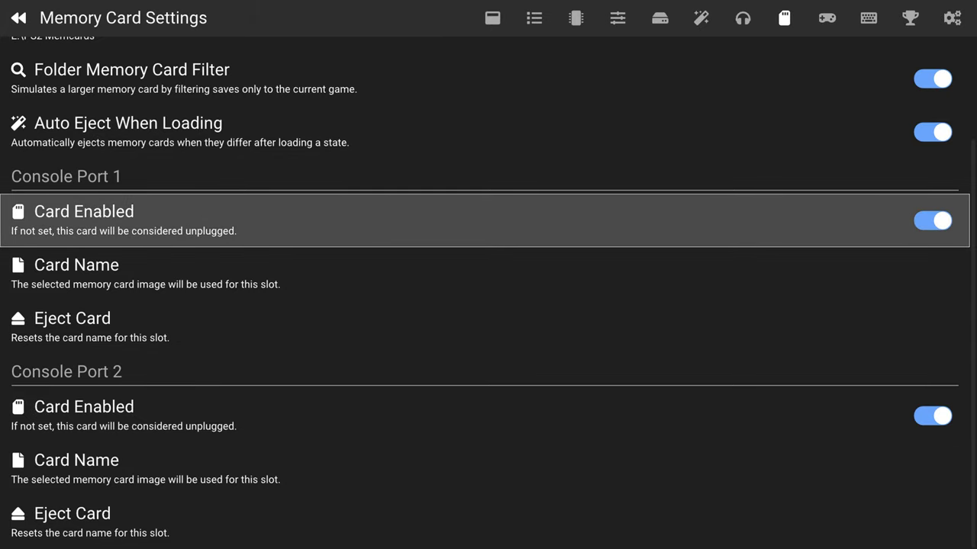
# Step: Assign Mcd001.ps2 to Console Port 1 and Mcd002.ps2 to Console Port 2 as their memory cards
pyautogui.press('Down')
pyautogui.press('Return')
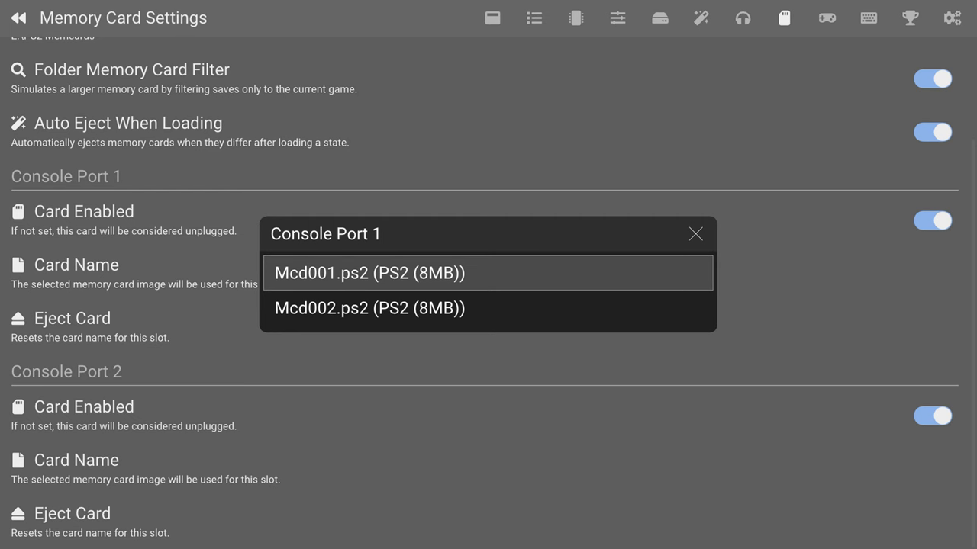
pyautogui.press('Return')
pyautogui.press('Down')
pyautogui.press('Down')
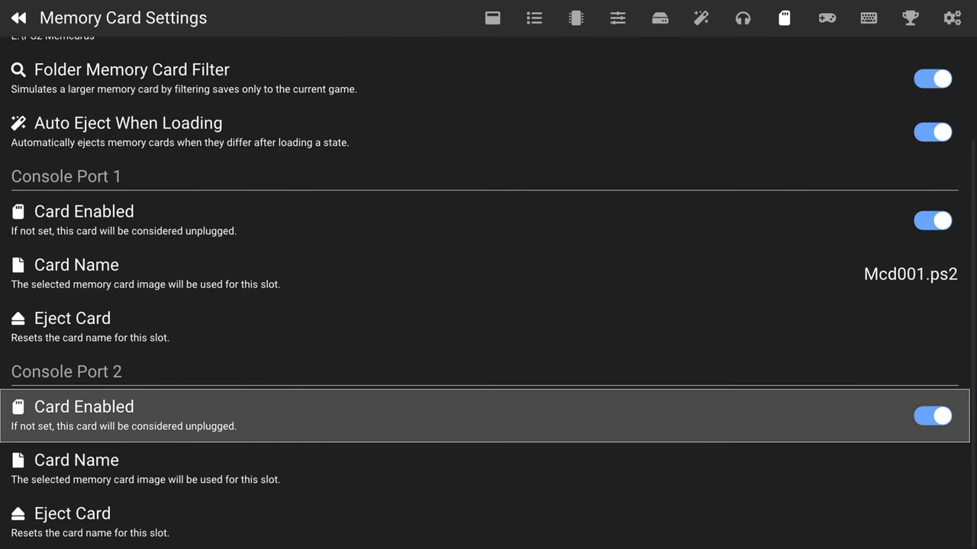
pyautogui.press('Down')
pyautogui.press('Return')
pyautogui.press('Return')
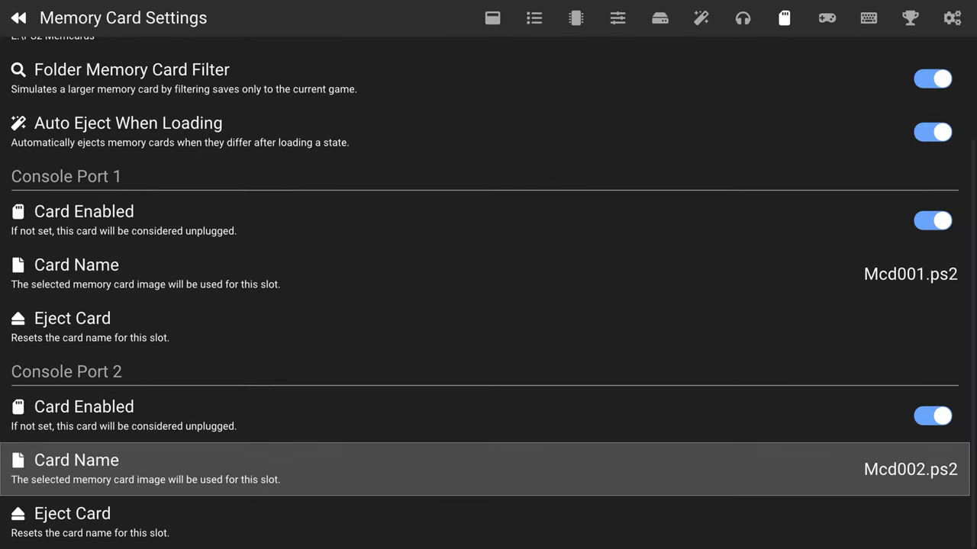
# Step: Review the memory card directory, filter and eject options, and the card assignments for both console ports
pyautogui.press('pageup')
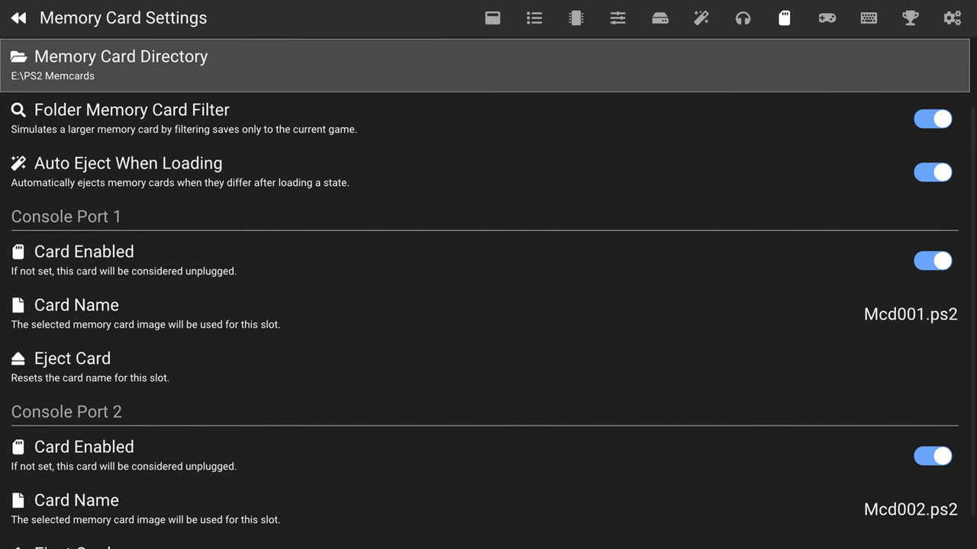
pyautogui.press('Up')
pyautogui.press('Down')
pyautogui.press('Down')
pyautogui.press('Down')
pyautogui.press('Down')
pyautogui.press('Down')
pyautogui.press('Down')
pyautogui.press('Down')
pyautogui.press('Down')
pyautogui.press('Down')
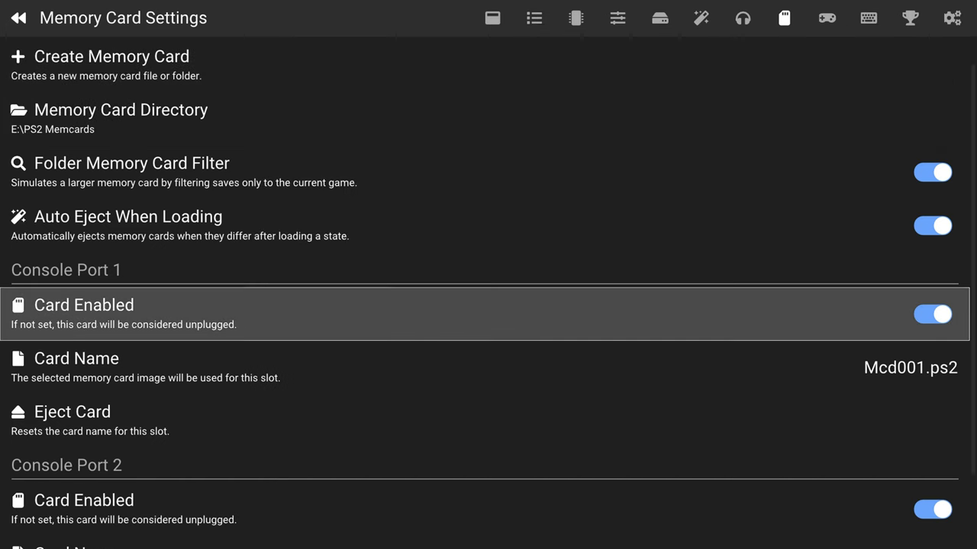
pyautogui.press('Up')
pyautogui.press('Up')
pyautogui.press('pageup')
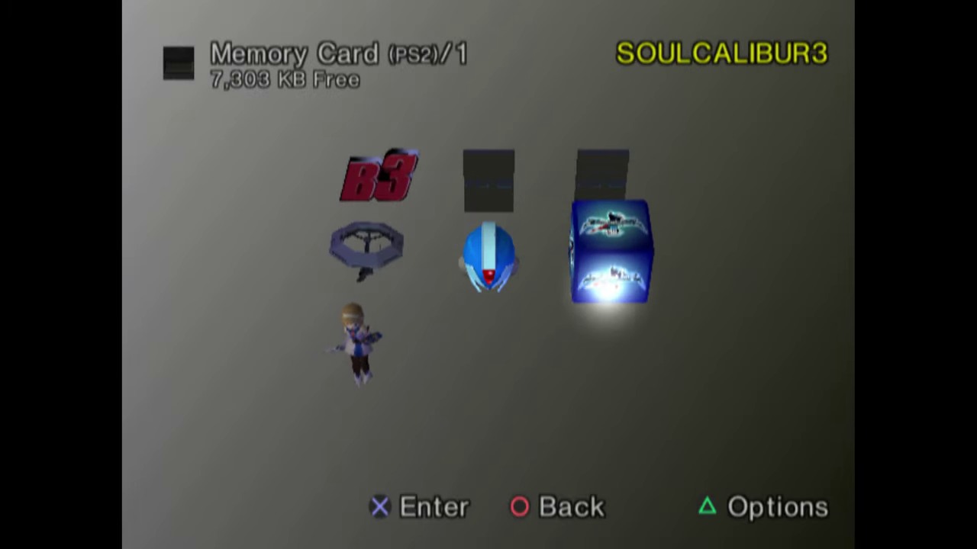
# Step: Look through the game saves on memory card 1 in the PS2 browser, ending on the Burnout 3 save
pyautogui.press('Left')
pyautogui.press('Left')
pyautogui.press('Down')
pyautogui.press('Up')
pyautogui.press('Up')
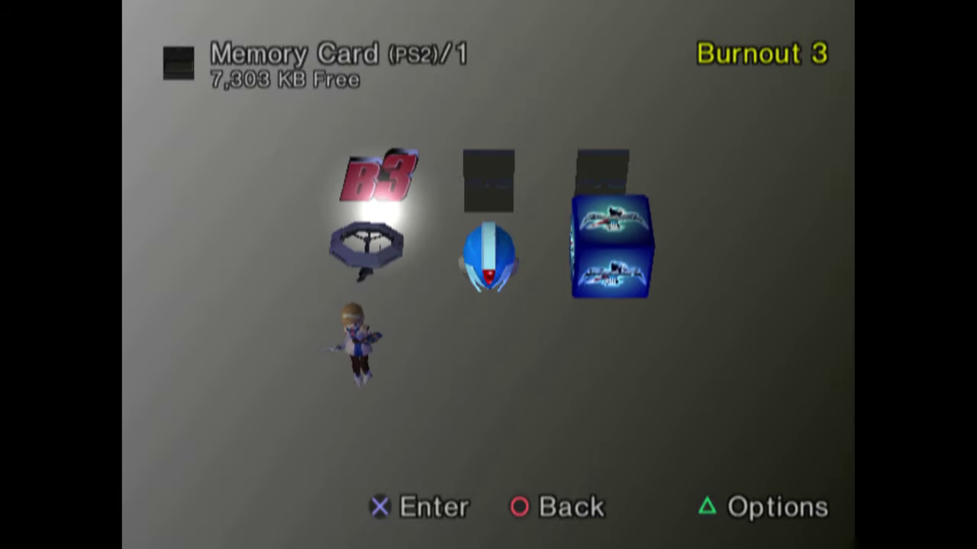
# Step: Open the emulator's Controller Settings and examine the multitap options for the console ports
pyautogui.press('Escape')
pyautogui.press('Return')
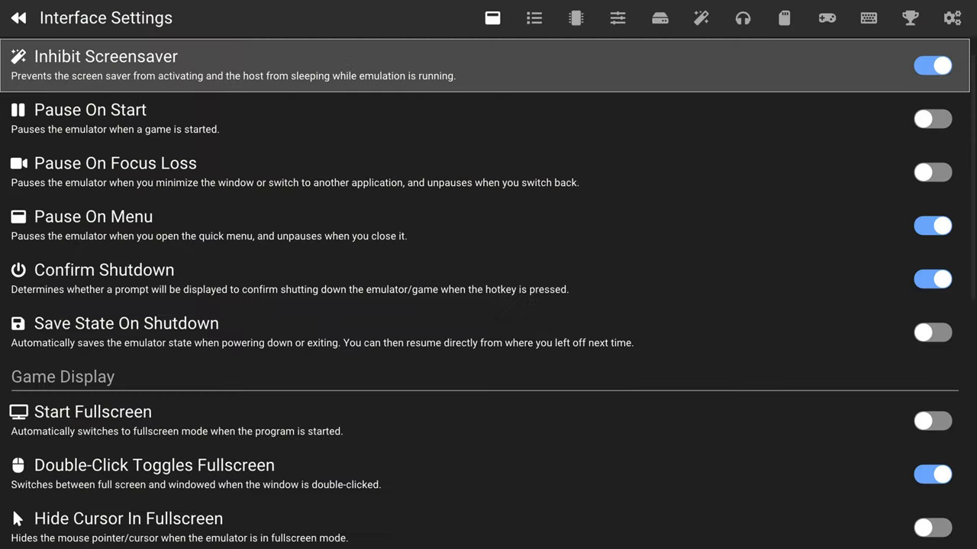
pyautogui.press('pagedown')
pyautogui.press('pagedown')
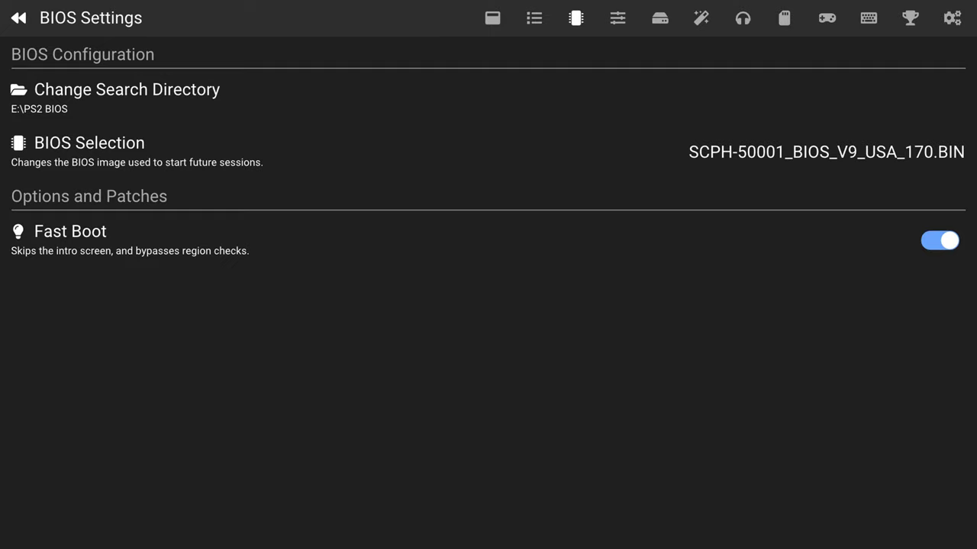
pyautogui.press('pagedown')
pyautogui.press('pagedown')
pyautogui.press('pagedown')
pyautogui.press('pagedown')
pyautogui.press('pagedown')
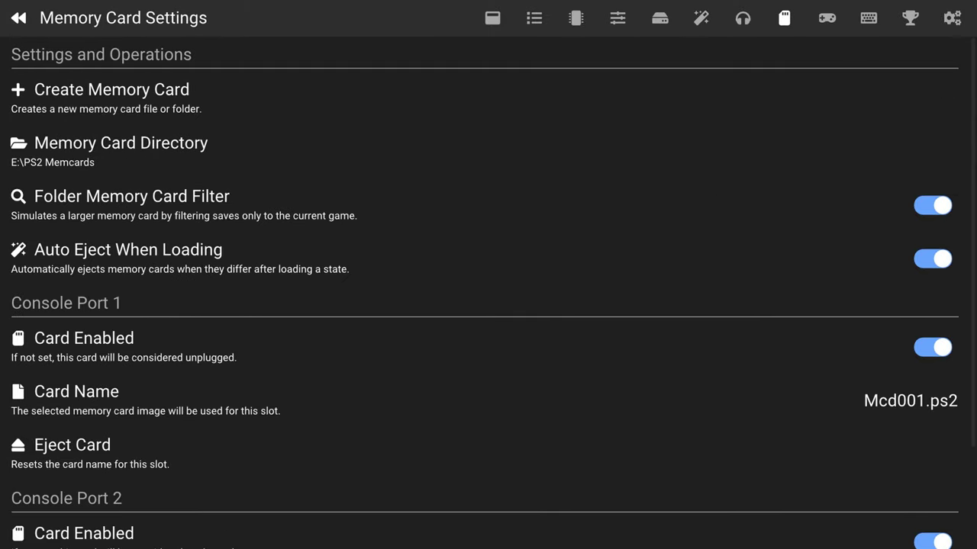
pyautogui.press('pagedown')
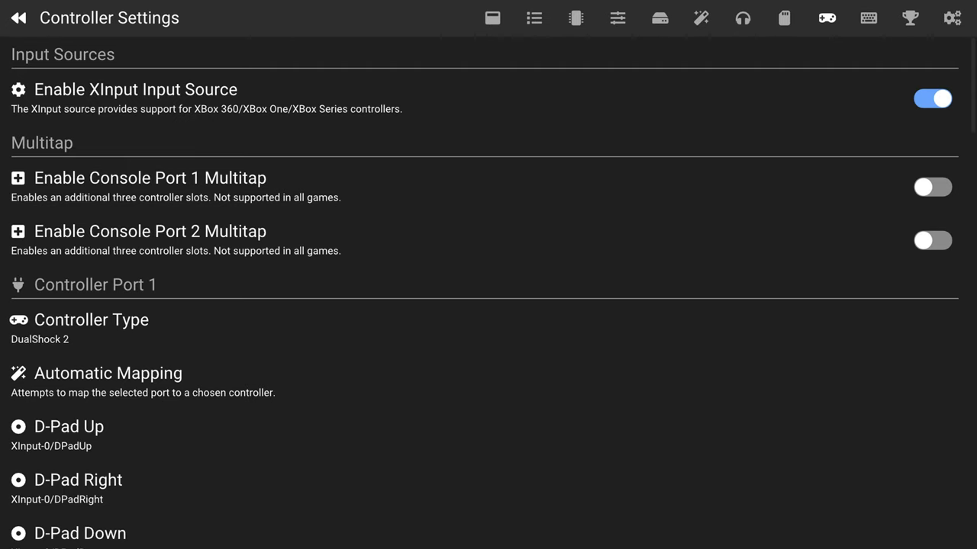
pyautogui.press('Down')
pyautogui.press('Down')
pyautogui.press('Up')
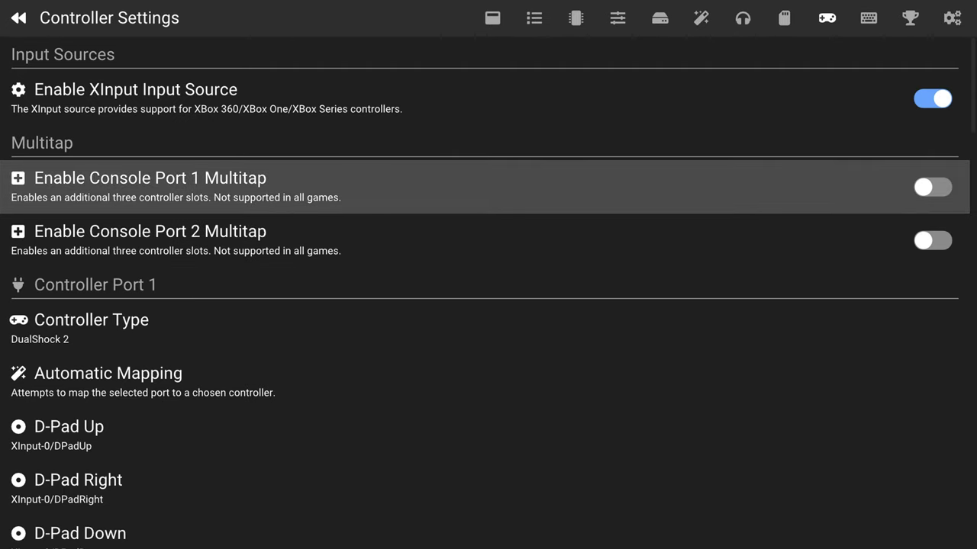
# Step: Examine the Controller Port 1 type, automatic mapping, and D-pad and face button bindings
pyautogui.press('Down')
pyautogui.press('Down')
pyautogui.press('Down')
pyautogui.press('Down')
pyautogui.press('Down')
pyautogui.press('Down')
pyautogui.press('Down')
pyautogui.press('Down')
pyautogui.press('Down')
pyautogui.press('Down')
pyautogui.press('Down')
pyautogui.press('Down')
pyautogui.press('Down')
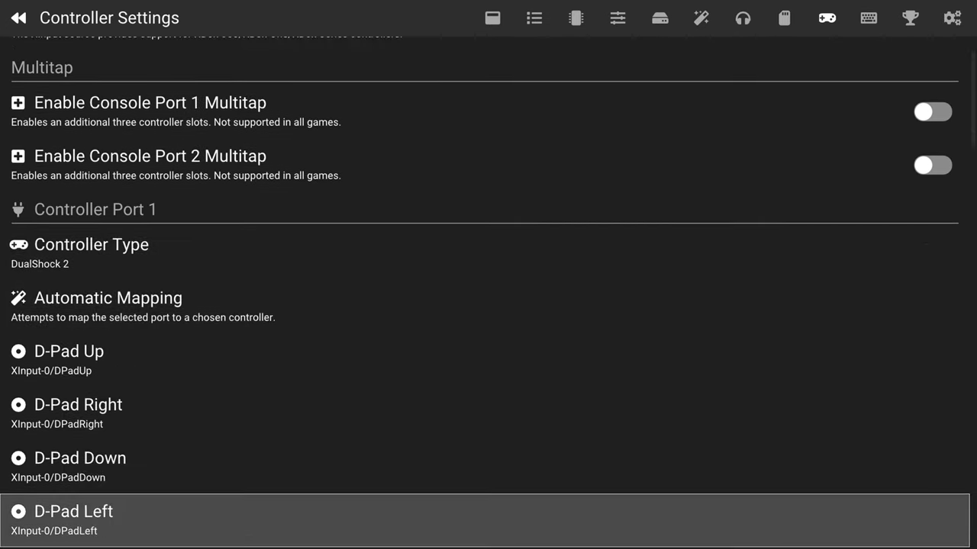
pyautogui.press('Down')
pyautogui.press('Down')
pyautogui.press('Down')
pyautogui.press('Down')
pyautogui.press('Up')
pyautogui.press('Up')
pyautogui.press('Up')
pyautogui.press('Up')
pyautogui.press('Up')
pyautogui.press('Up')
pyautogui.press('Up')
pyautogui.press('Up')
pyautogui.press('Up')
pyautogui.press('Up')
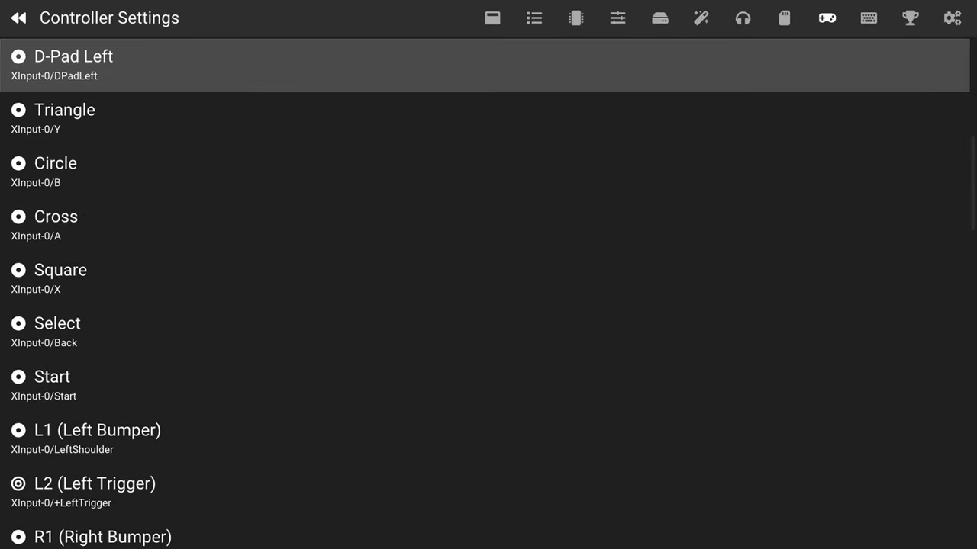
# Step: Review the Controller Port 1 bindings for the bumpers, triggers, stick buttons, Analog Toggle and left stick directions
pyautogui.press('Down')
pyautogui.press('Down')
pyautogui.press('Down')
pyautogui.press('Down')
pyautogui.press('Down')
pyautogui.press('Down')
pyautogui.press('Down')
pyautogui.press('Down')
pyautogui.press('Down')
pyautogui.press('Down')
pyautogui.press('Down')
pyautogui.press('Down')
pyautogui.press('Down')
pyautogui.press('Down')
pyautogui.press('Down')
pyautogui.press('Down')
pyautogui.press('Down')
pyautogui.press('Down')
pyautogui.press('Down')
pyautogui.press('Down')
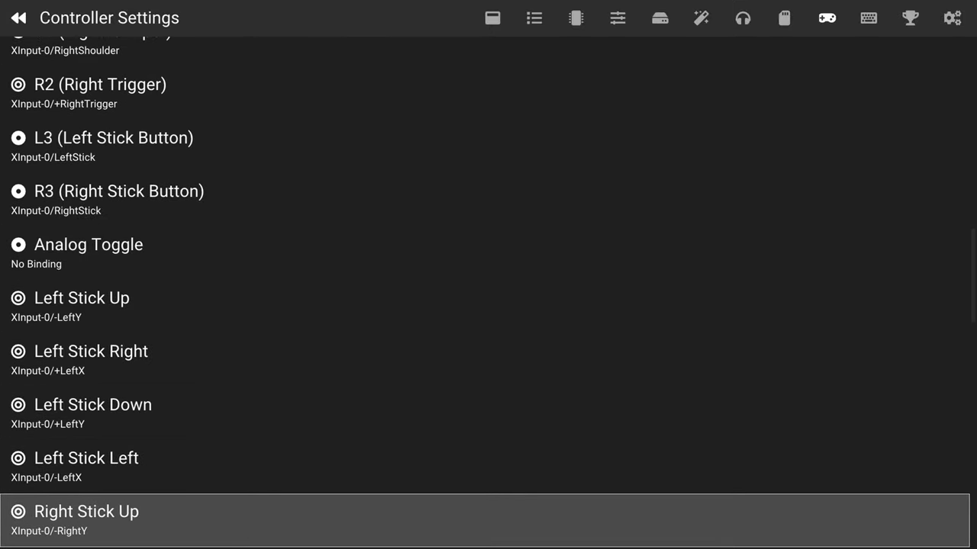
# Step: Look over the Controller Port 1 macro options and its axis scale and motor scale settings
pyautogui.press('Down')
pyautogui.press('Down')
pyautogui.press('Down')
pyautogui.press('Down')
pyautogui.press('Down')
pyautogui.press('Down')
pyautogui.press('Down')
pyautogui.press('Down')
pyautogui.press('Down')
pyautogui.press('Down')
pyautogui.press('Down')
pyautogui.press('Down')
pyautogui.press('Down')
pyautogui.press('Down')
pyautogui.press('Down')
pyautogui.press('Down')
pyautogui.press('Down')
pyautogui.press('Down')
pyautogui.press('Down')
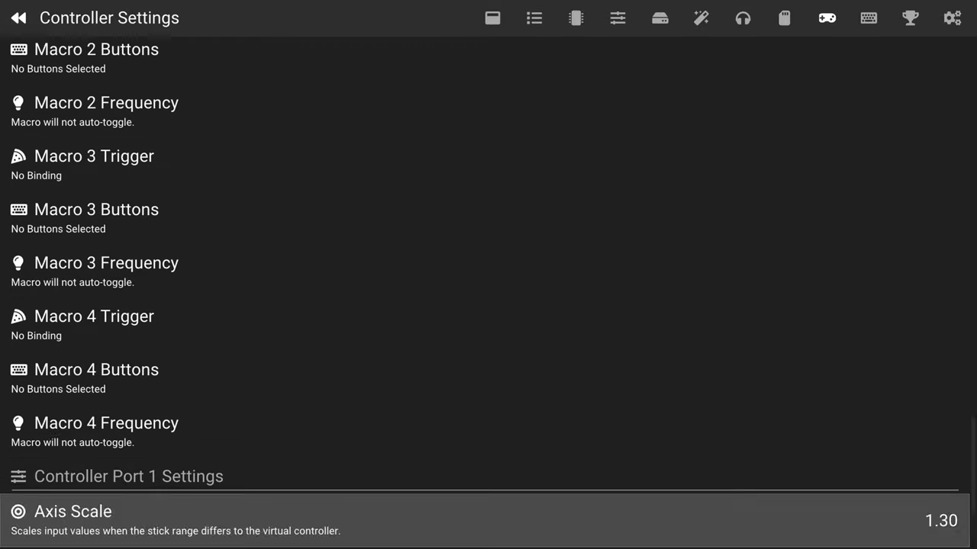
pyautogui.press('Up')
pyautogui.press('Up')
pyautogui.press('Down')
pyautogui.press('Down')
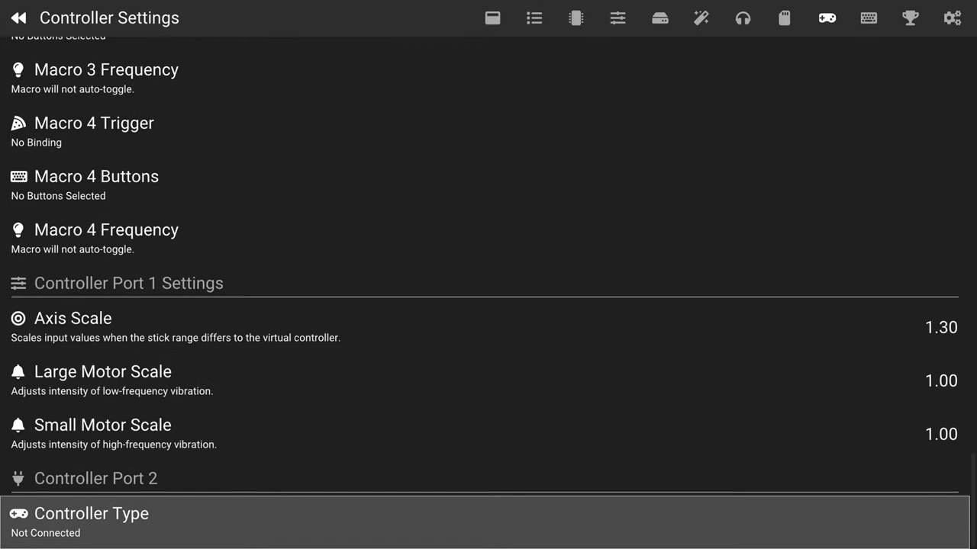
# Step: Set the Controller Port 2 controller type to DualShock 2
pyautogui.press('Return')
pyautogui.press('Down')
pyautogui.press('Return')
# Step: Examine the Controller Port 2 button bindings, macro options, and axis and motor scale settings
pyautogui.press('Down')
pyautogui.press('Down')
pyautogui.press('Down')
pyautogui.press('Down')
pyautogui.press('Down')
pyautogui.press('Down')
pyautogui.press('Down')
pyautogui.press('Down')
pyautogui.press('Down')
pyautogui.press('Down')
pyautogui.press('Down')
pyautogui.press('Down')
pyautogui.press('Down')
pyautogui.press('Down')
pyautogui.press('Down')
pyautogui.press('Down')
pyautogui.press('Down')
pyautogui.press('Down')
pyautogui.press('Down')
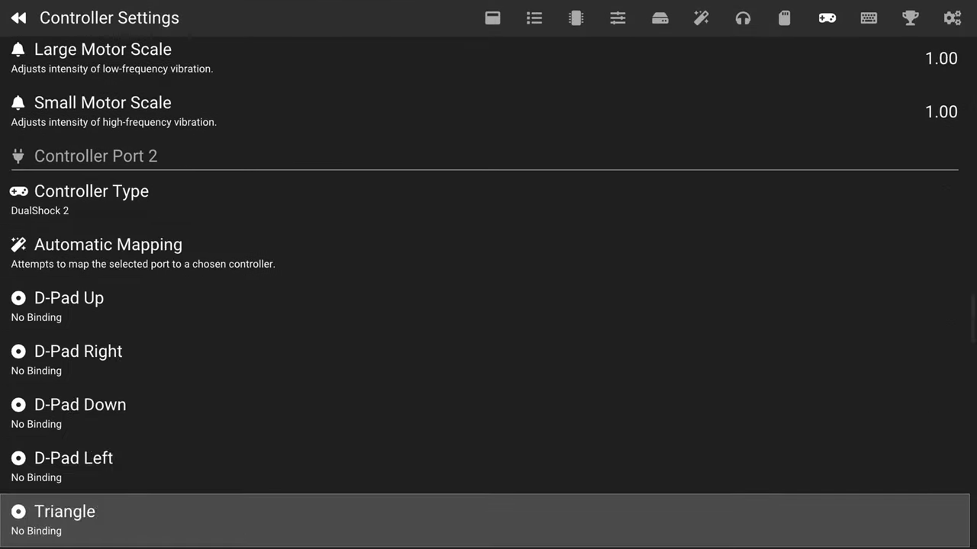
pyautogui.press('Down')
pyautogui.press('Down')
pyautogui.press('Down')
pyautogui.press('Down')
pyautogui.press('Down')
pyautogui.press('Down')
pyautogui.press('Down')
pyautogui.press('Down')
pyautogui.press('Down')
pyautogui.press('Down')
pyautogui.press('Down')
pyautogui.press('Down')
pyautogui.press('Down')
pyautogui.press('Down')
pyautogui.press('Down')
pyautogui.press('Down')
pyautogui.press('Down')
pyautogui.press('Down')
pyautogui.press('Down')
pyautogui.press('Down')
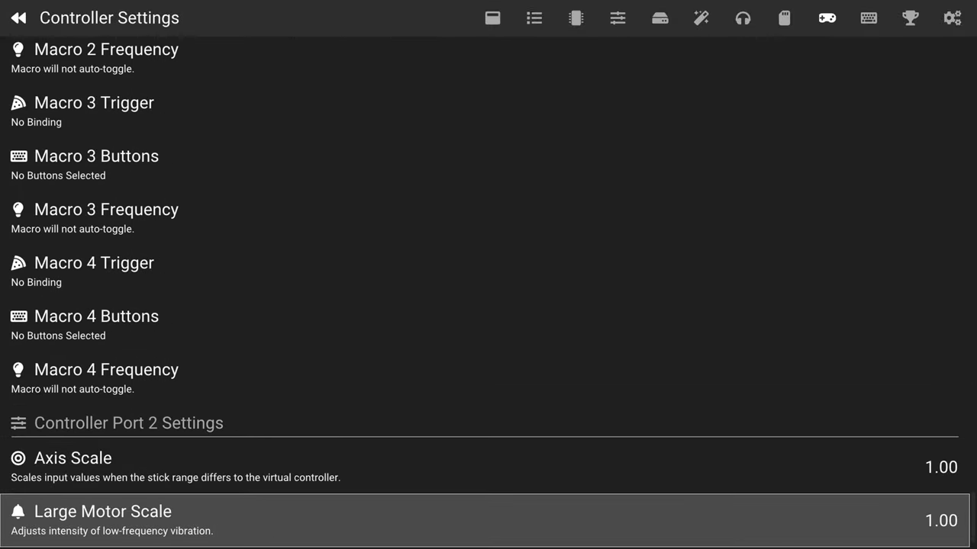
# Step: Return to the Controller Port 2 controller type and set it to Not Connected
pyautogui.press('Up')
pyautogui.press('Up')
pyautogui.press('Up')
pyautogui.press('Up')
pyautogui.press('Up')
pyautogui.press('Up')
pyautogui.press('Up')
pyautogui.press('Up')
pyautogui.press('Up')
pyautogui.press('Up')
pyautogui.press('Up')
pyautogui.press('Up')
pyautogui.press('Up')
pyautogui.press('Up')
pyautogui.press('Up')
pyautogui.press('Up')
pyautogui.press('Up')
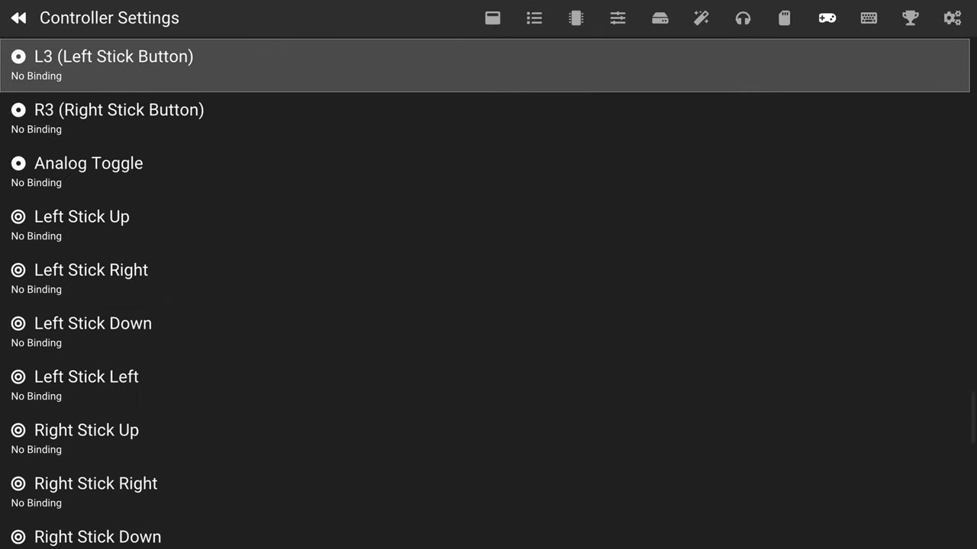
pyautogui.press('Up')
pyautogui.press('Up')
pyautogui.press('Up')
pyautogui.press('Up')
pyautogui.press('Up')
pyautogui.press('Up')
pyautogui.press('Up')
pyautogui.press('Up')
pyautogui.press('Up')
pyautogui.press('Up')
pyautogui.press('Up')
pyautogui.press('Down')
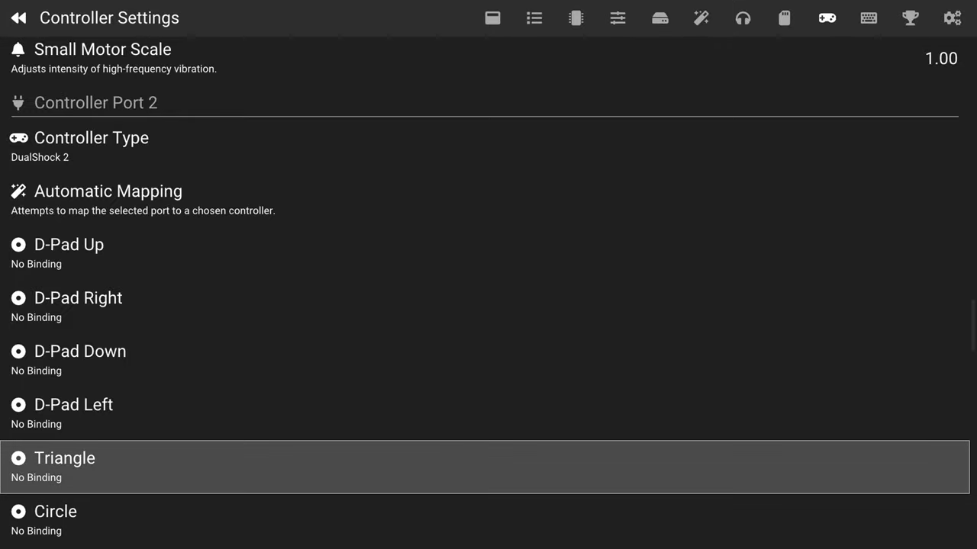
pyautogui.press('Up')
pyautogui.press('Up')
pyautogui.press('Up')
pyautogui.press('Up')
pyautogui.press('Up')
pyautogui.press('Up')
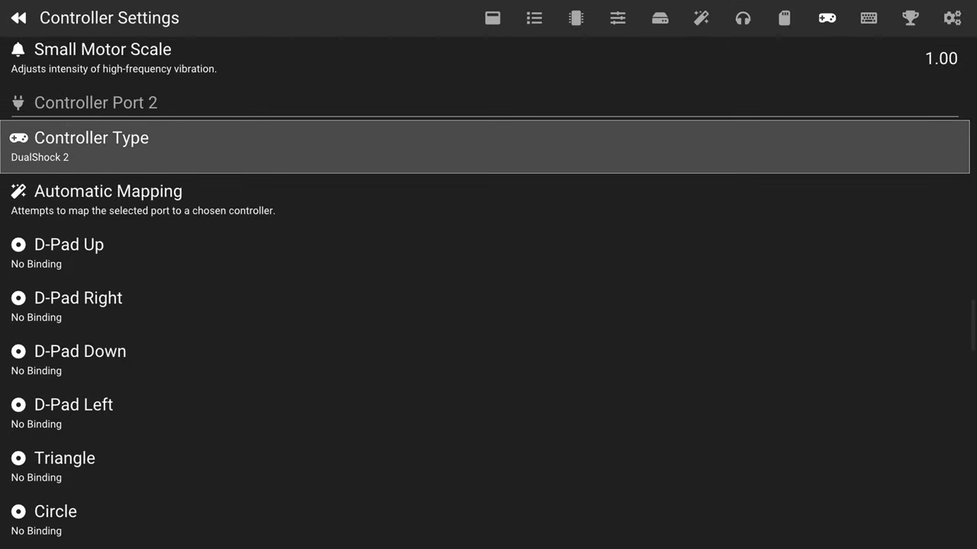
pyautogui.press('Return')
pyautogui.press('Down')
pyautogui.press('Up')
pyautogui.press('Return')
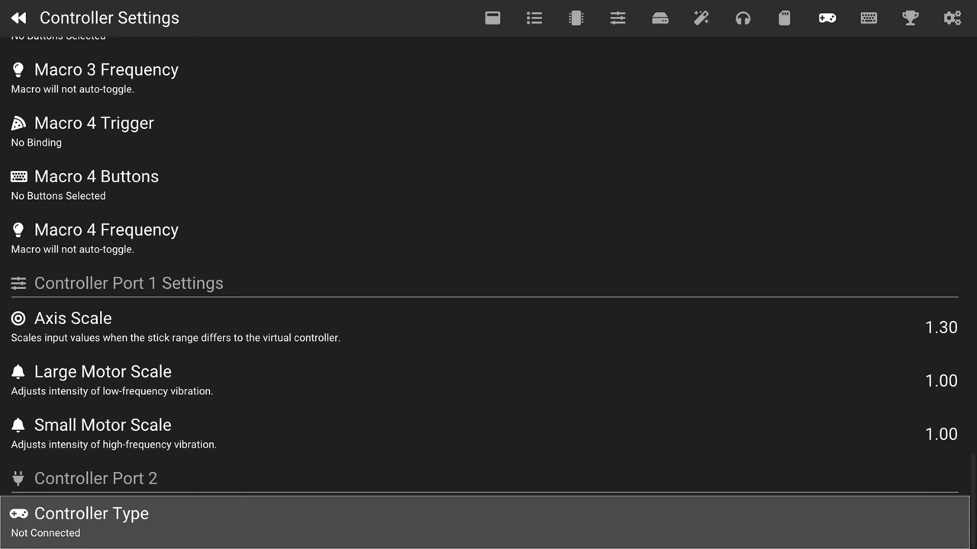
# Step: In the hotkey settings, bind Open Pause Menu to the controller's Start and Back combination, and return to the main menu
pyautogui.press('shift')
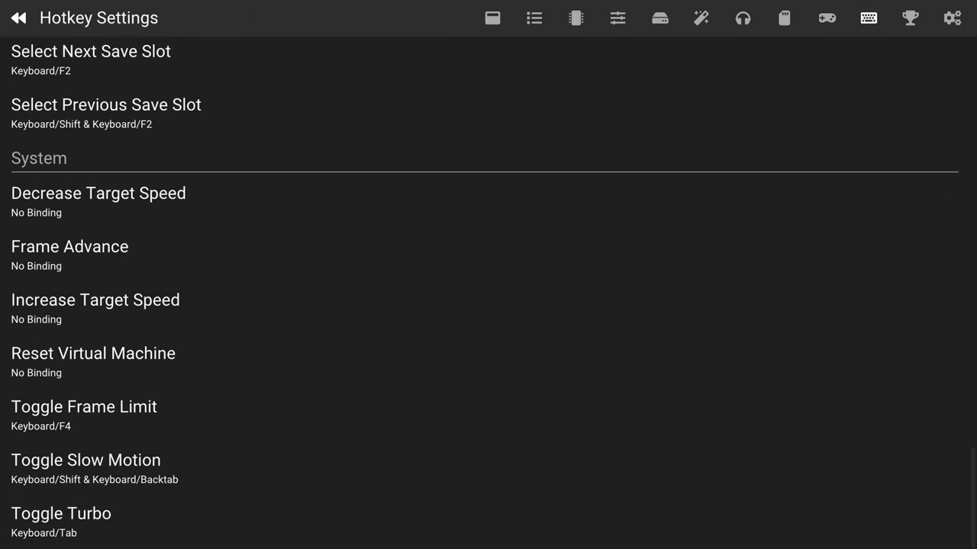
pyautogui.press('Up')
pyautogui.press('Up')
pyautogui.press('Up')
pyautogui.press('Up')
pyautogui.press('Up')
pyautogui.press('Up')
pyautogui.press('Up')
pyautogui.press('Up')
pyautogui.press('Up')
pyautogui.press('Up')
pyautogui.press('Up')
pyautogui.press('Up')
pyautogui.press('Up')
pyautogui.press('Up')
pyautogui.press('Up')
pyautogui.press('Up')
pyautogui.press('Up')
pyautogui.press('Up')
pyautogui.press('Up')
pyautogui.press('Up')
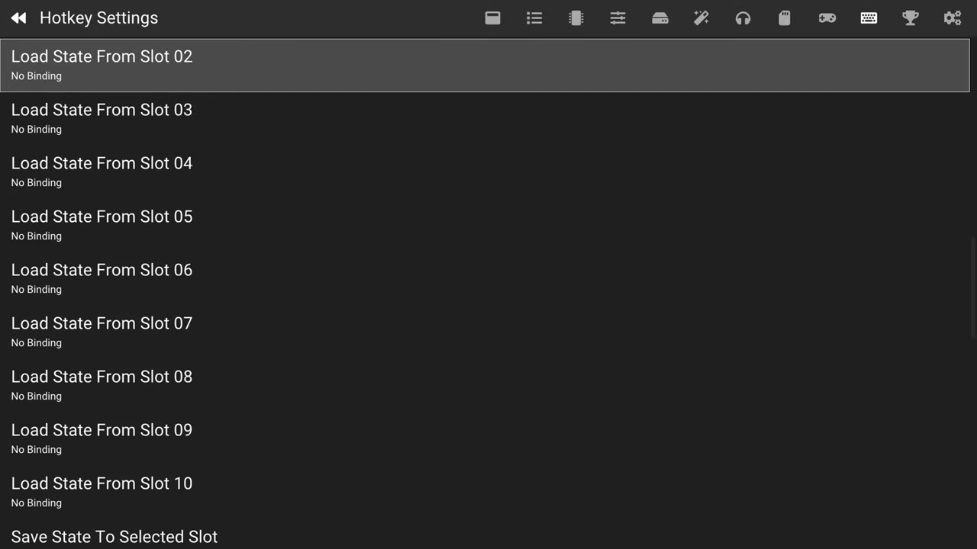
pyautogui.press('Up')
pyautogui.press('Up')
pyautogui.press('Up')
pyautogui.press('Up')
pyautogui.press('Up')
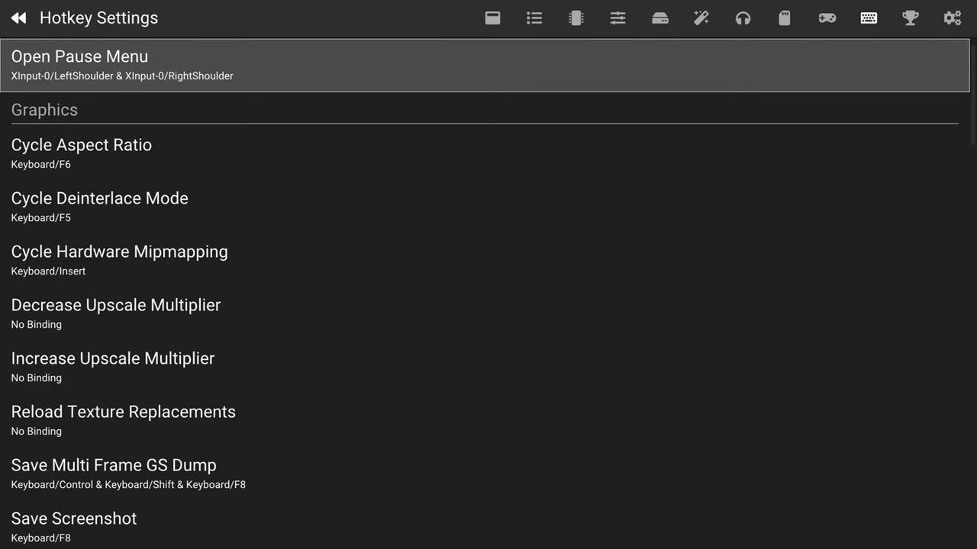
pyautogui.press('Return')
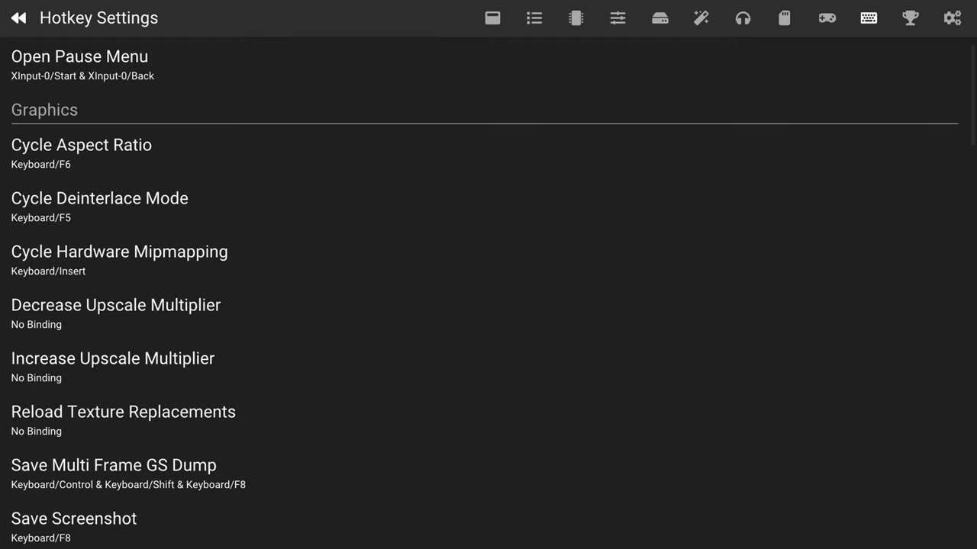
pyautogui.press('Escape')
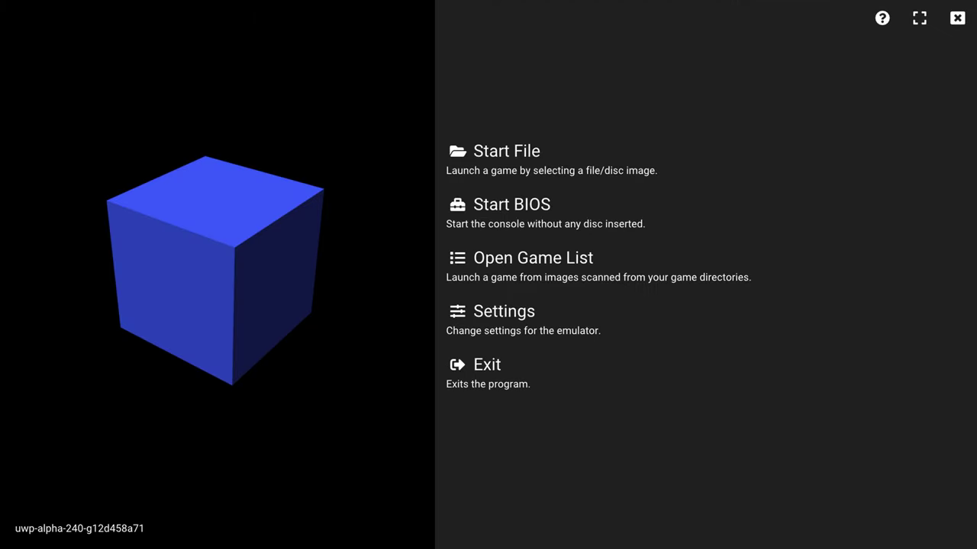
# Step: Open the game list and launch Freedom Fighters - The Battle for Liberty Island
pyautogui.press('Down')
pyautogui.press('Down')
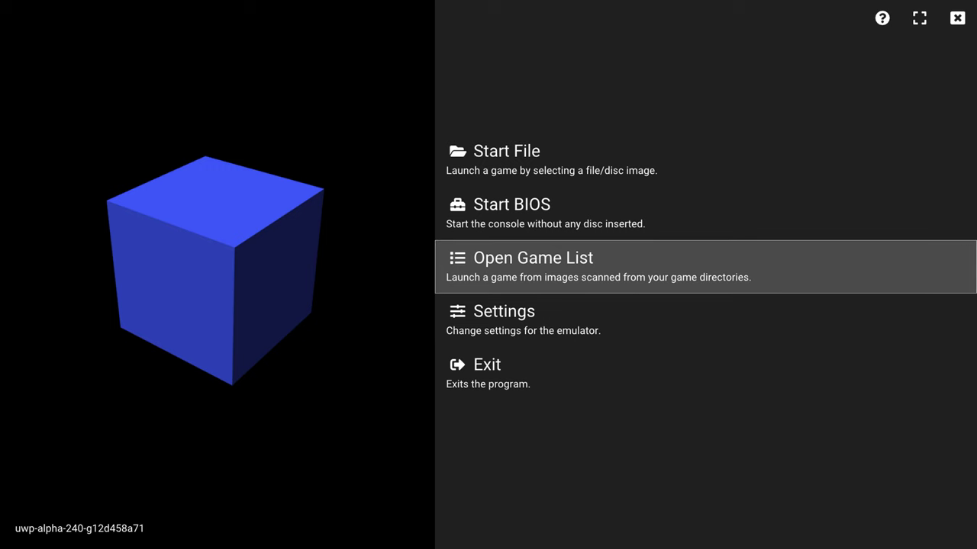
pyautogui.press('Up')
pyautogui.press('Up')
pyautogui.press('Down')
pyautogui.press('Down')
pyautogui.press('Return')
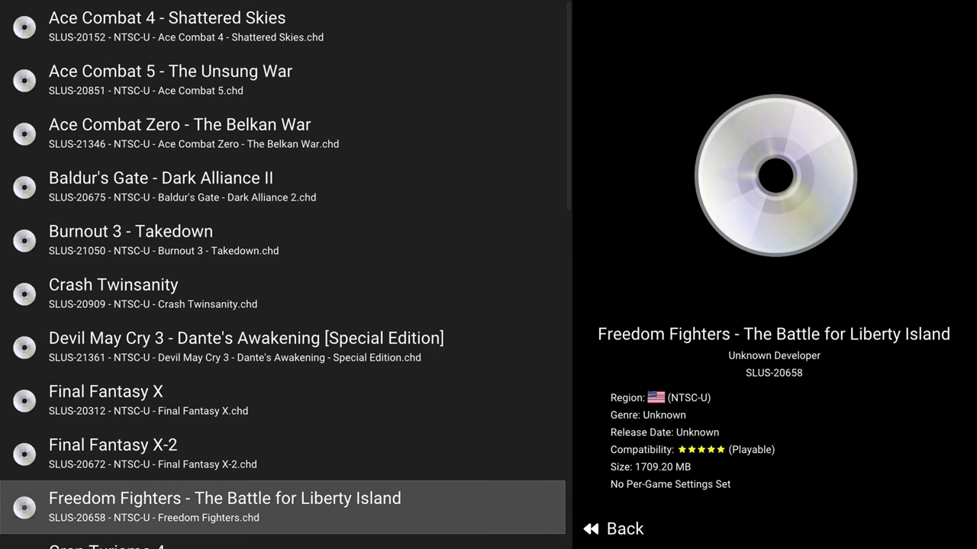
pyautogui.press('pagedown')
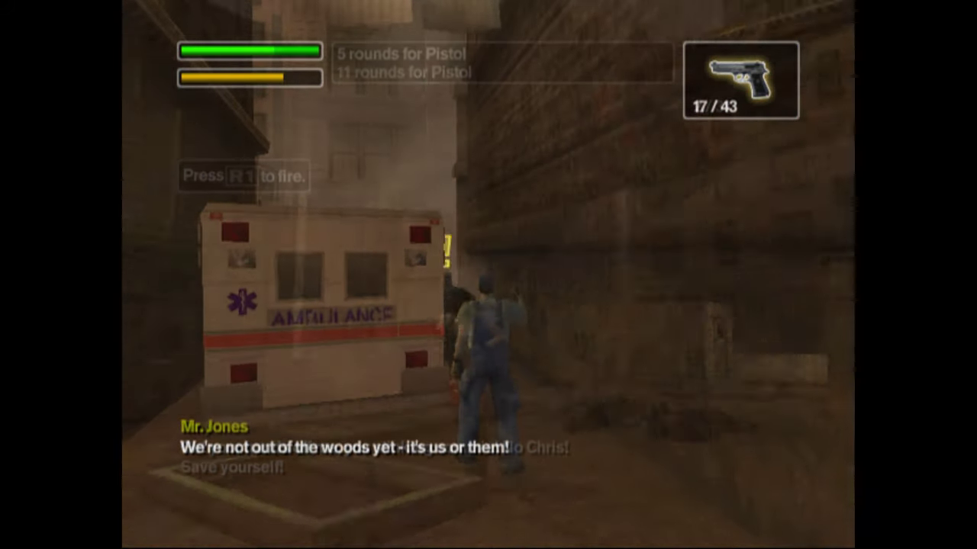
# Step: Bring up the pause menu during the game and close the game without saving
pyautogui.press('Escape')
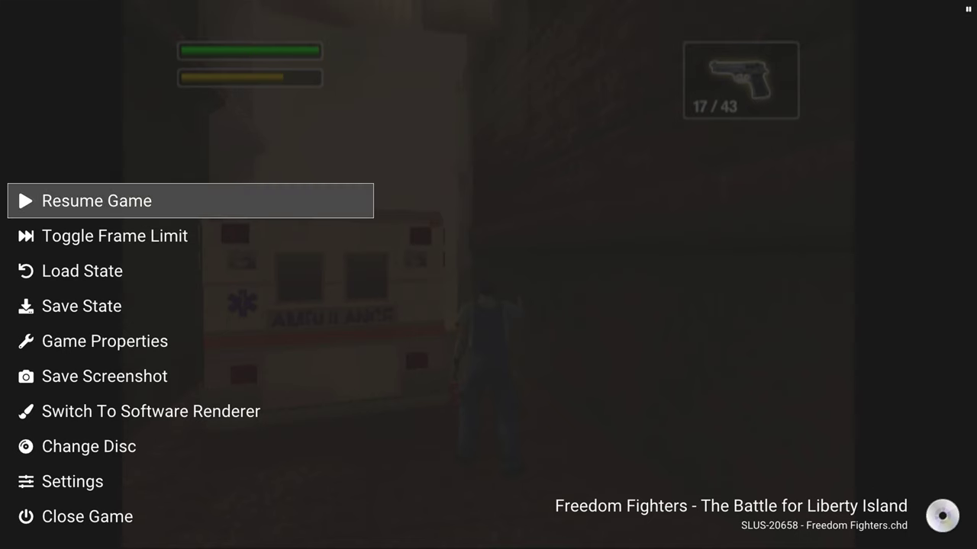
pyautogui.press('Down')
pyautogui.press('Down')
pyautogui.press('Down')
pyautogui.press('Down')
pyautogui.press('Down')
pyautogui.press('Down')
pyautogui.press('Down')
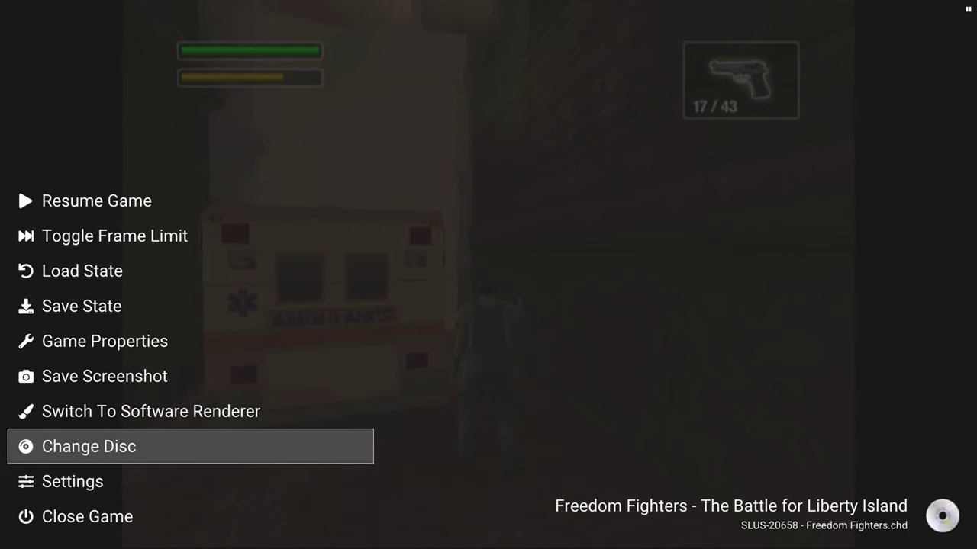
pyautogui.press('Down')
pyautogui.press('Down')
pyautogui.press('Return')
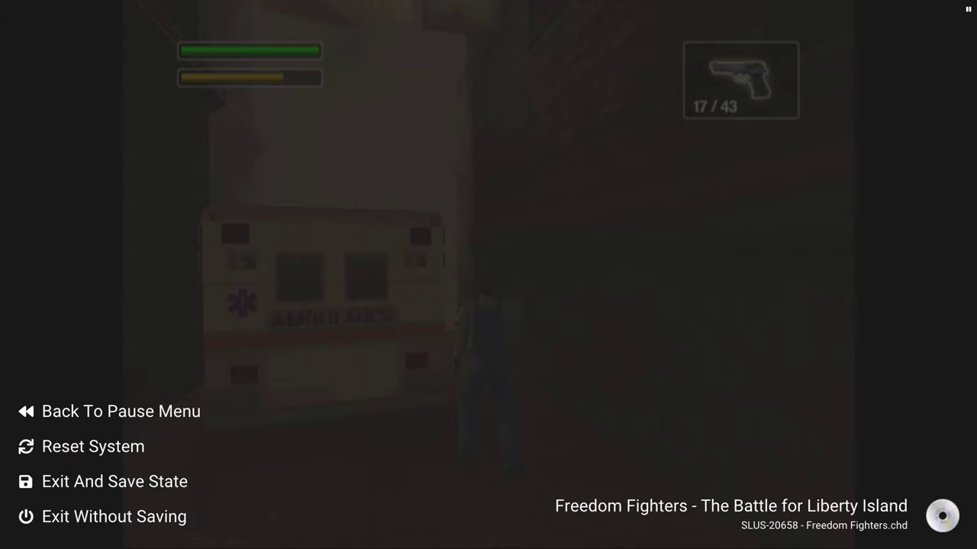
pyautogui.press('Down')
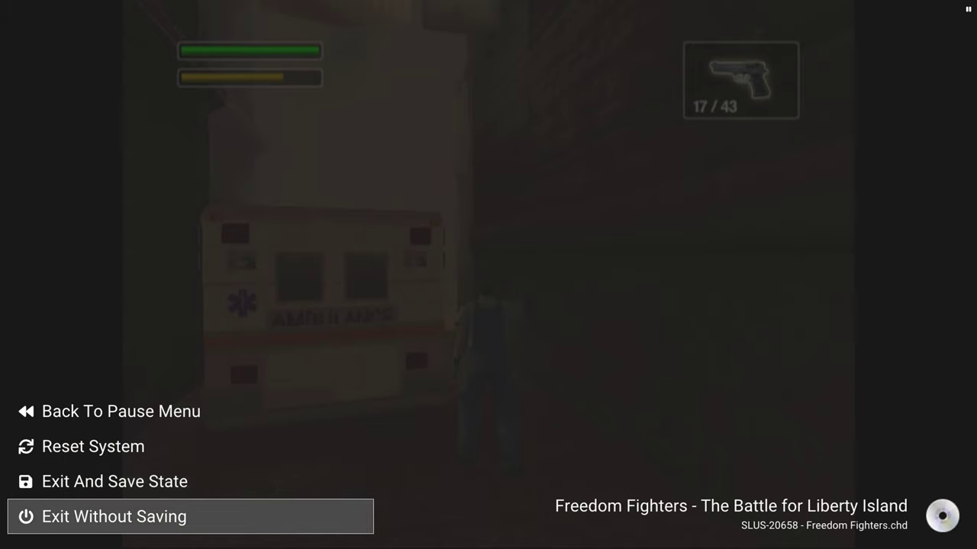
pyautogui.press('Return')
# Step: Open the emulator settings from the main menu
pyautogui.press('Up')
pyautogui.press('Up')
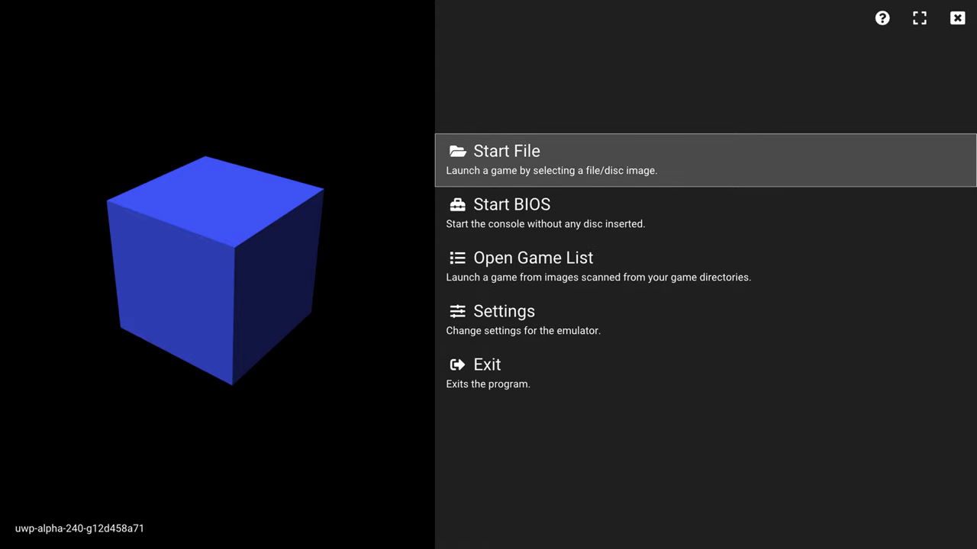
pyautogui.press('Down')
pyautogui.press('Down')
pyautogui.press('Down')
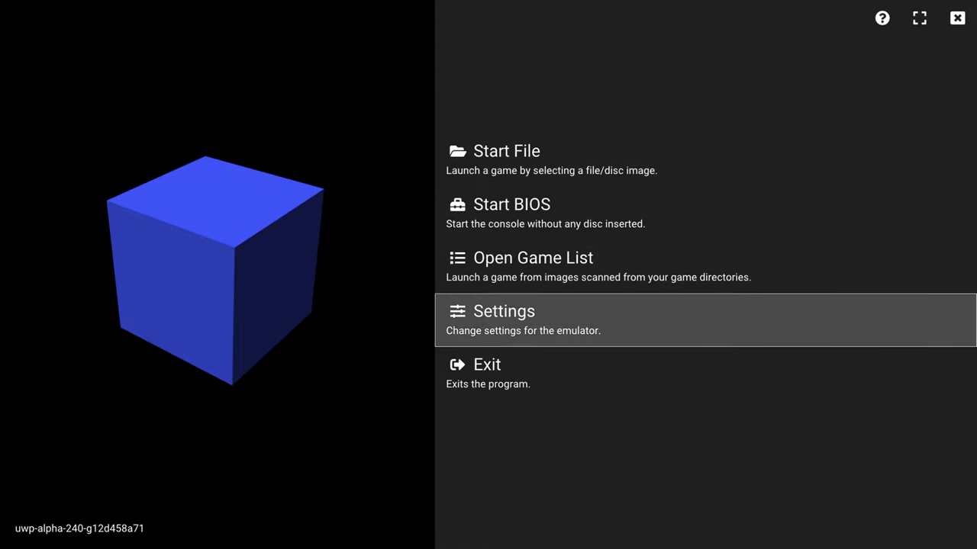
pyautogui.press('Return')
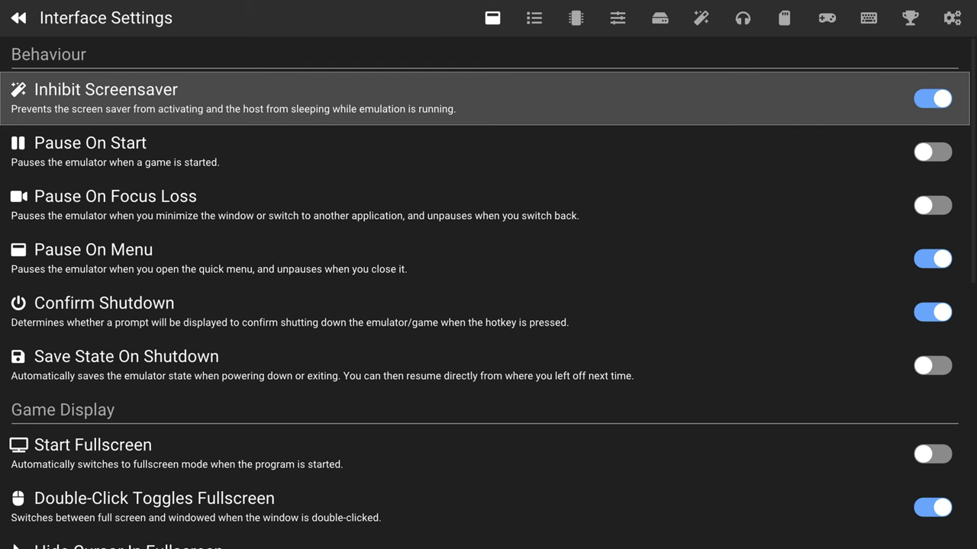
# Step: Look through the Behaviour and Game Display options in the interface settings
pyautogui.press('Down')
pyautogui.press('Down')
pyautogui.press('Down')
pyautogui.press('Down')
pyautogui.press('Down')
pyautogui.press('Down')
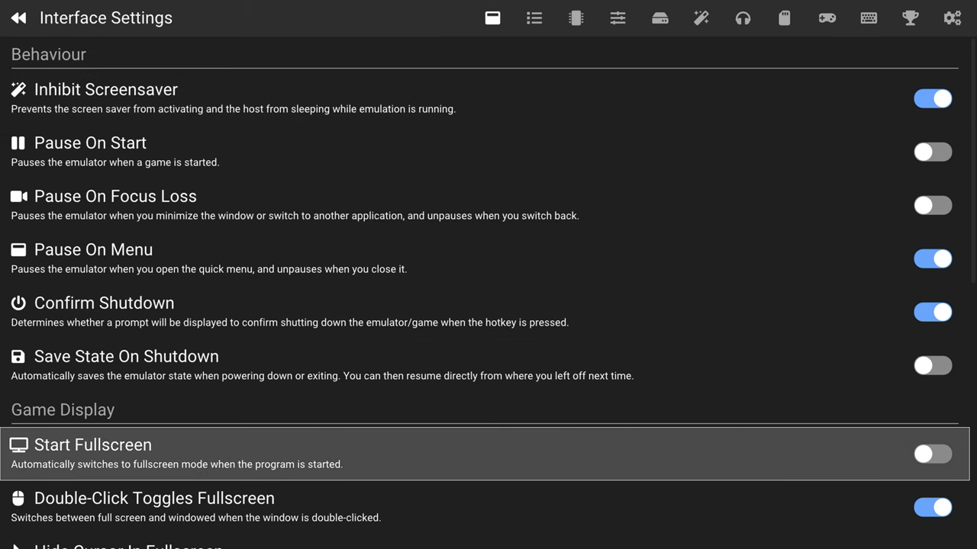
pyautogui.press('Down')
pyautogui.press('Down')
pyautogui.press('Down')
pyautogui.press('Down')
pyautogui.press('Down')
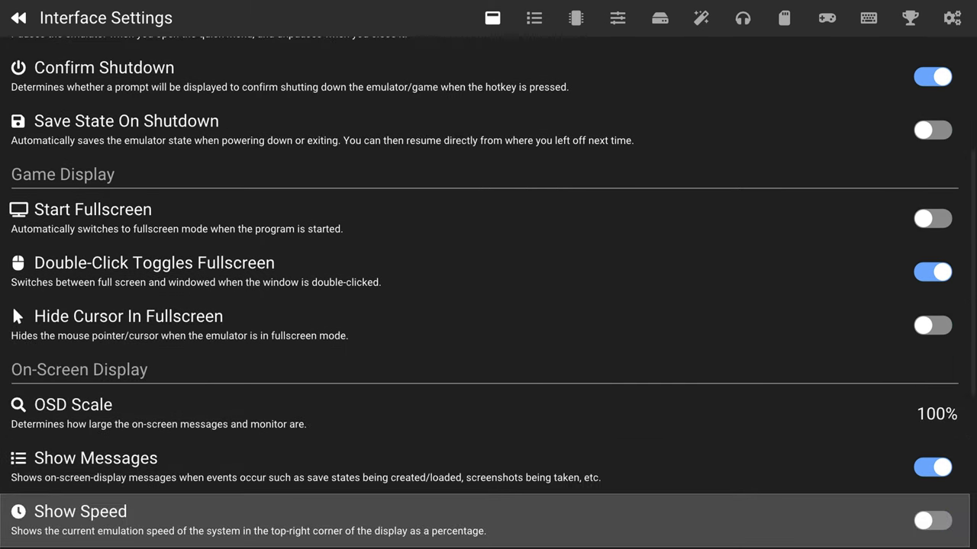
# Step: Examine the on-screen display options, from Show Messages through speed, FPS, CPU and GPU usage to Show Status Indicators
pyautogui.press('Up')
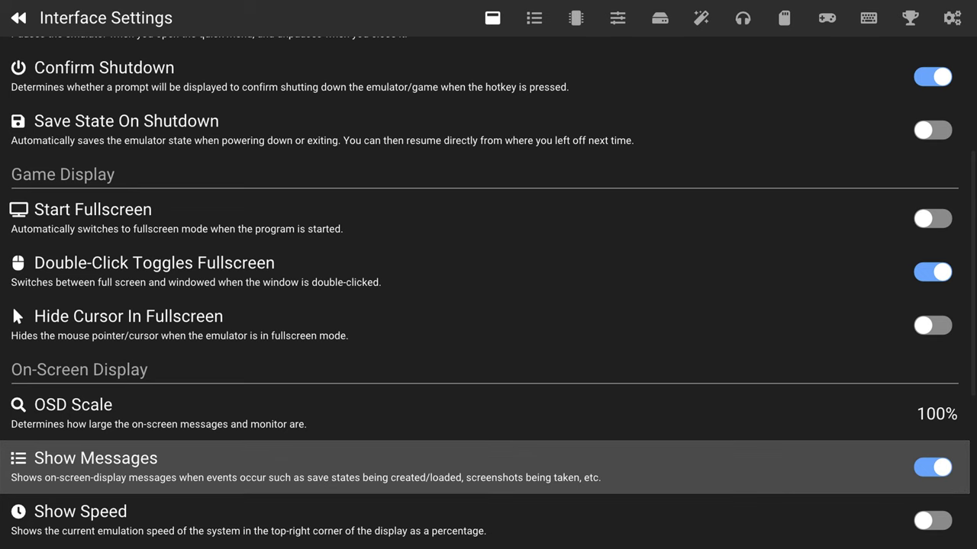
pyautogui.press('Down')
pyautogui.press('Down')
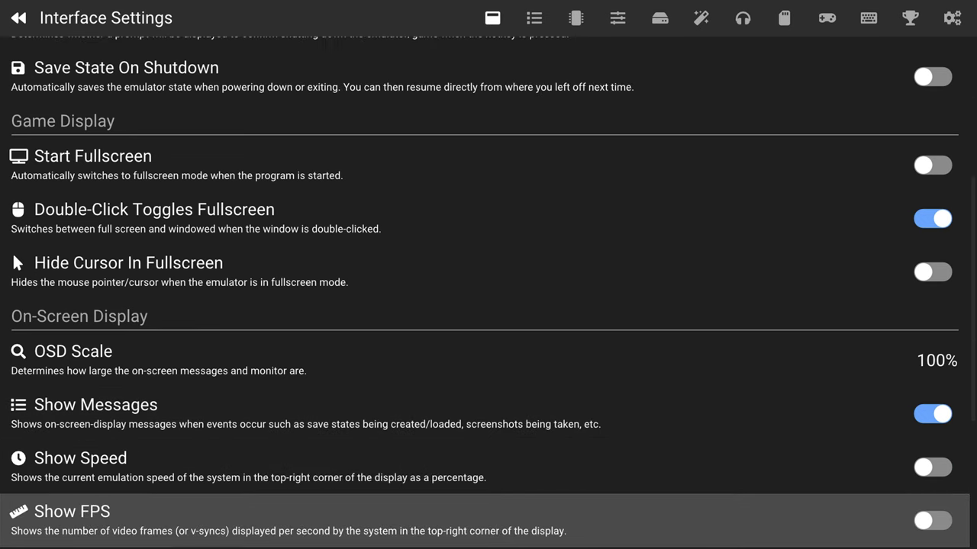
pyautogui.press('Up')
pyautogui.press('Down')
pyautogui.press('Down')
pyautogui.press('Down')
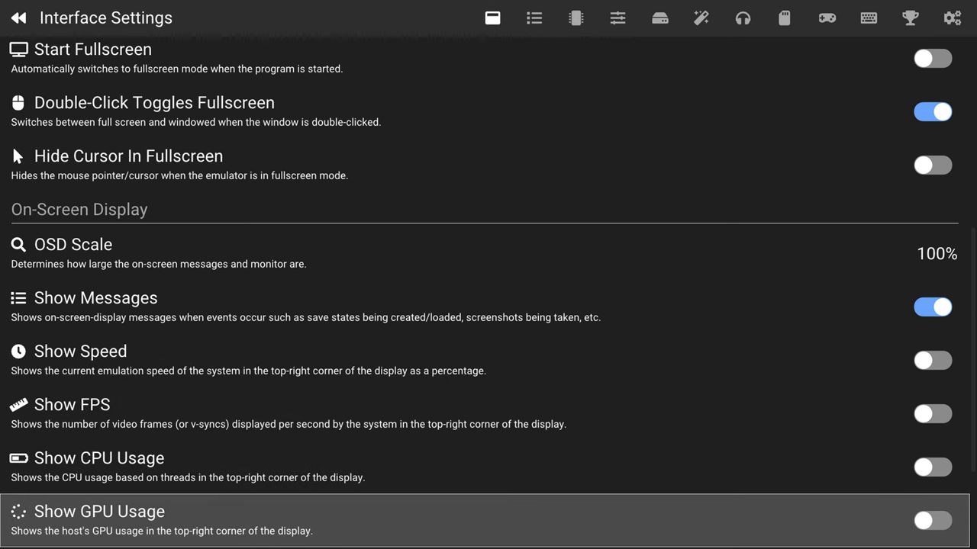
pyautogui.press('Down')
pyautogui.press('Down')
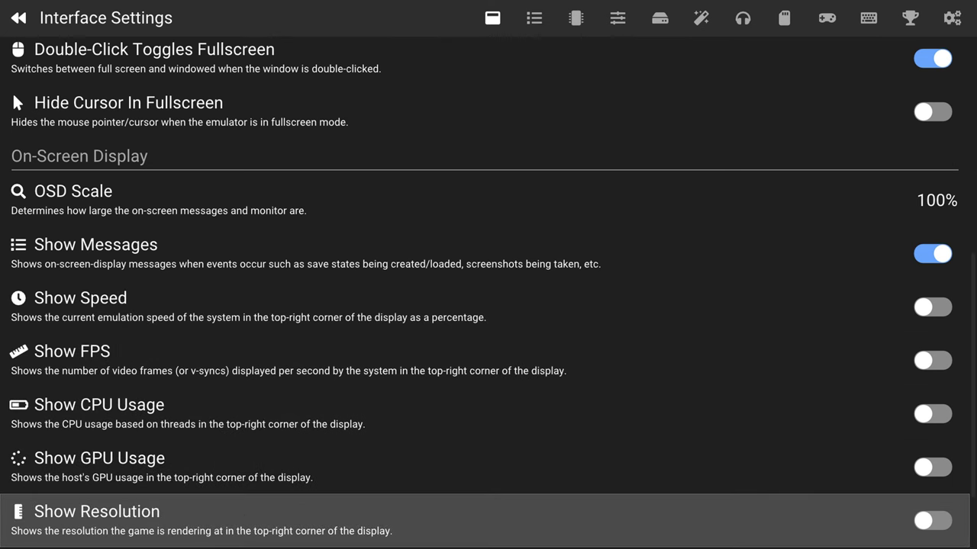
pyautogui.press('Down')
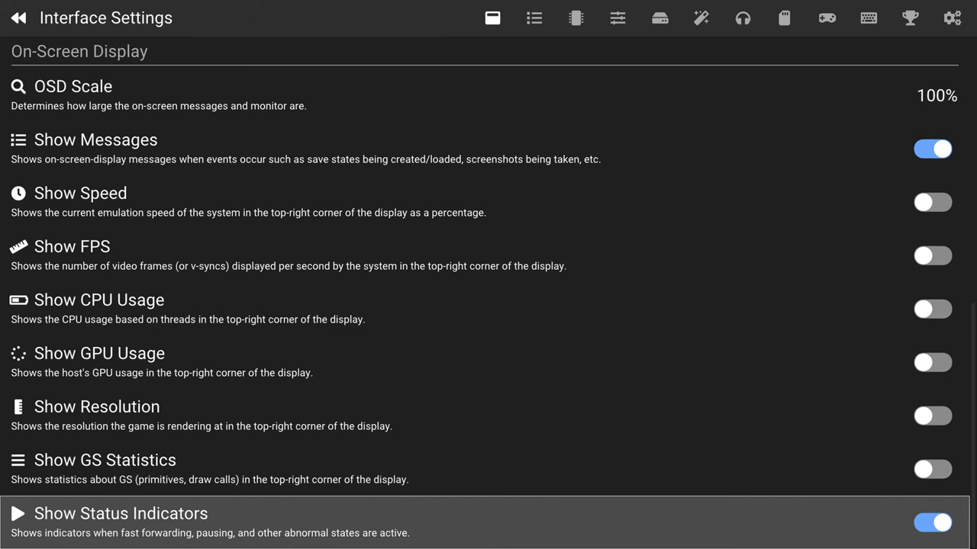
# Step: Turn off Show Messages in the on-screen display options
pyautogui.press('Up')
pyautogui.press('Up')
pyautogui.press('Up')
pyautogui.press('Up')
pyautogui.press('Up')
pyautogui.press('Up')
pyautogui.press('Up')
pyautogui.press('Return')
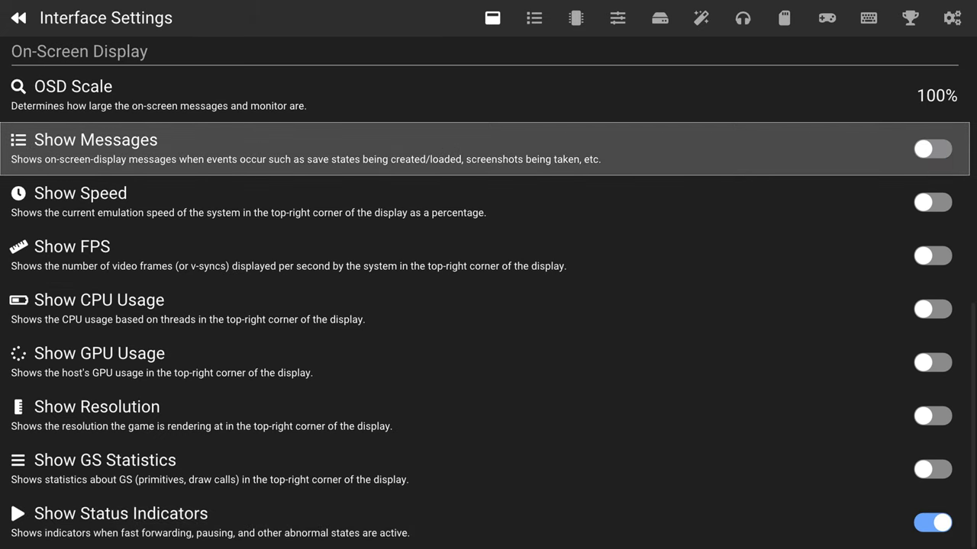
# Step: Pass over the game list settings and check the Fast Boot option in the BIOS settings
pyautogui.press('Down')
pyautogui.press('Down')
pyautogui.press('Down')
pyautogui.press('Down')
pyautogui.press('Down')
pyautogui.press('Down')
pyautogui.press('Down')
pyautogui.press('Right')
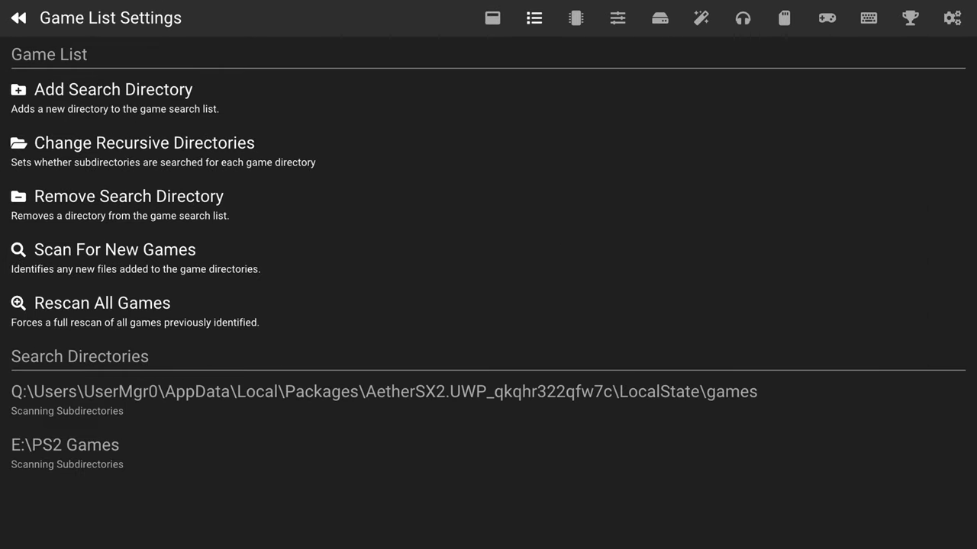
pyautogui.press('Right')
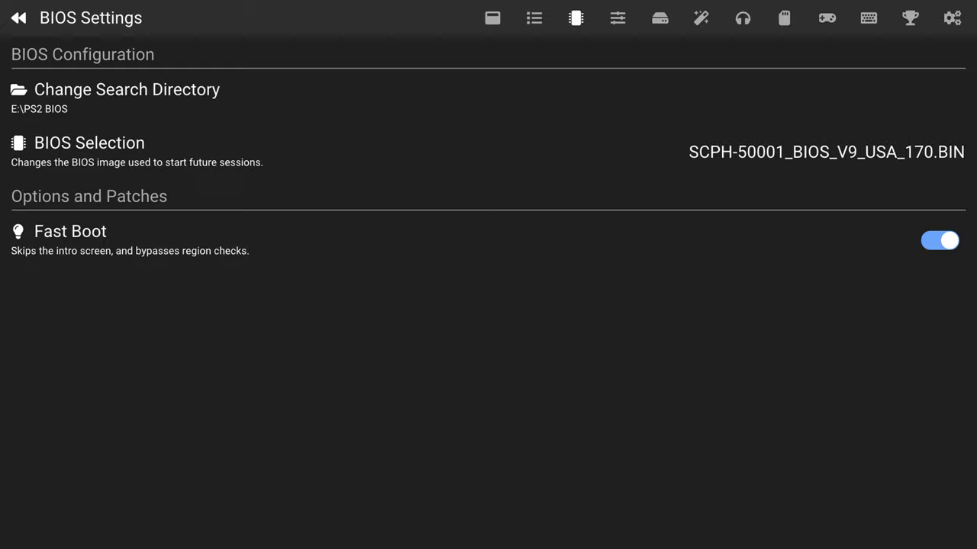
pyautogui.press('Down')
pyautogui.press('Down')
pyautogui.press('Down')
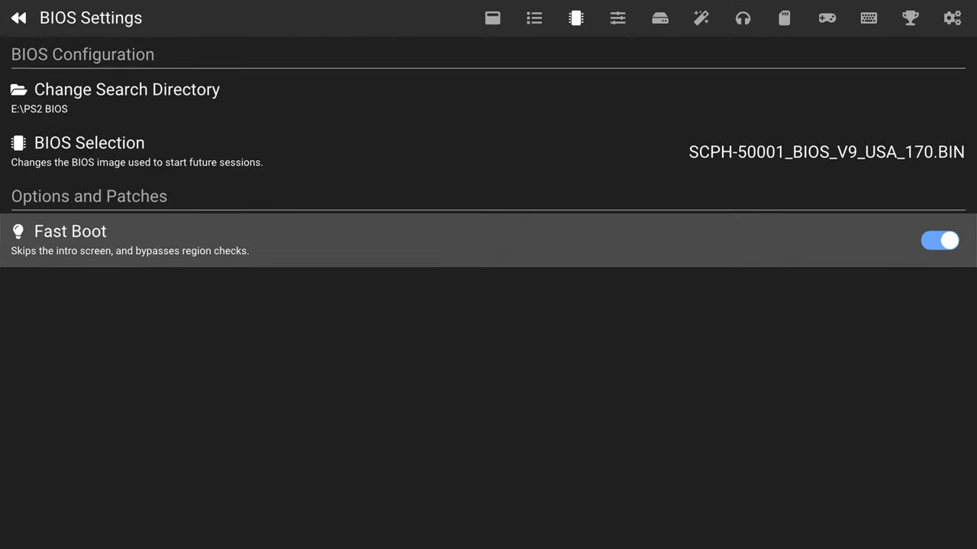
# Step: Review the Speed Control options in the emulation settings, from Normal Speed to Enable Speed Limiter
pyautogui.press('pagedown')
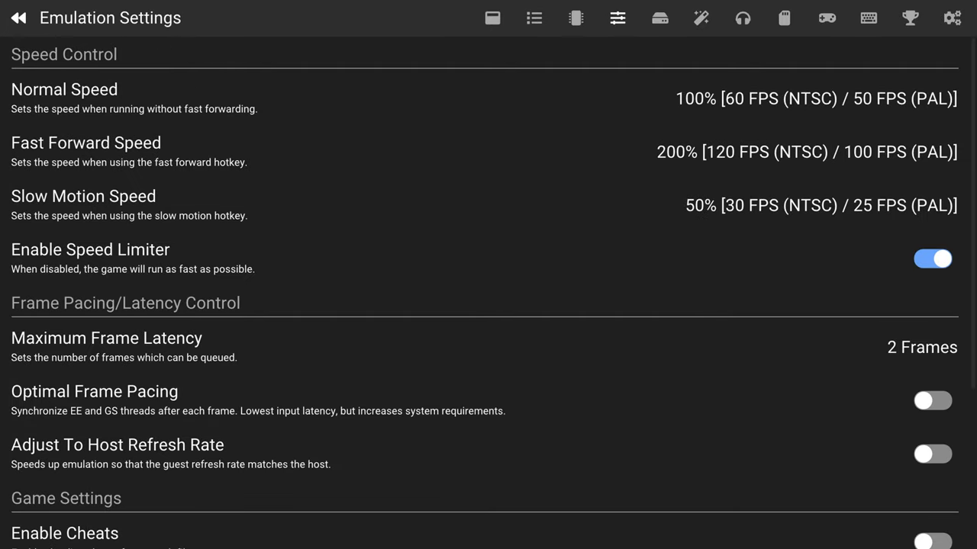
pyautogui.press('Up')
pyautogui.press('Up')
pyautogui.press('Up')
pyautogui.press('Up')
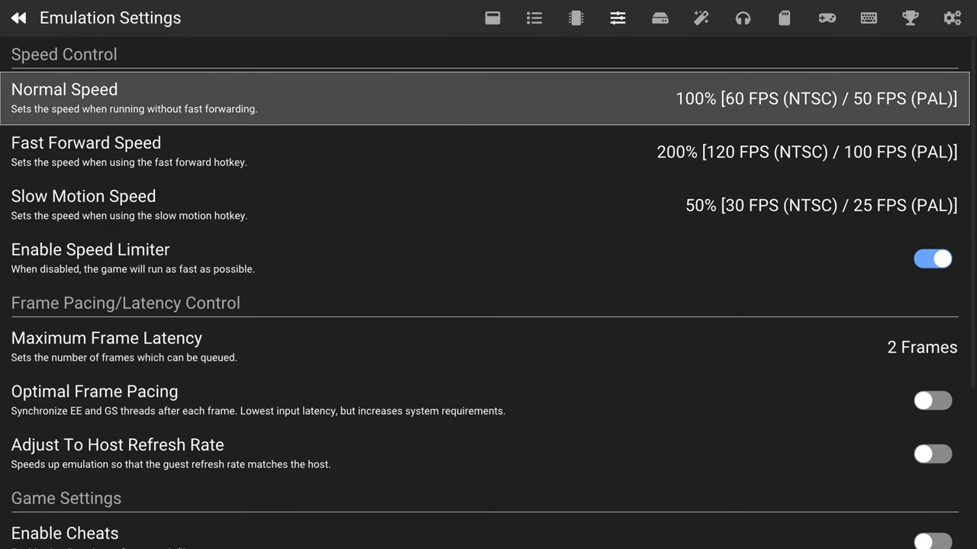
pyautogui.press('Down')
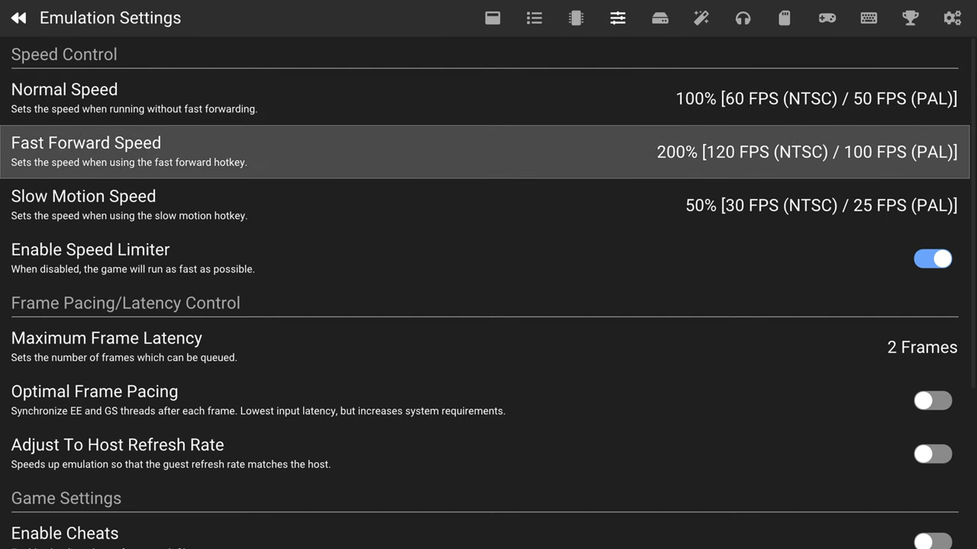
pyautogui.press('Down')
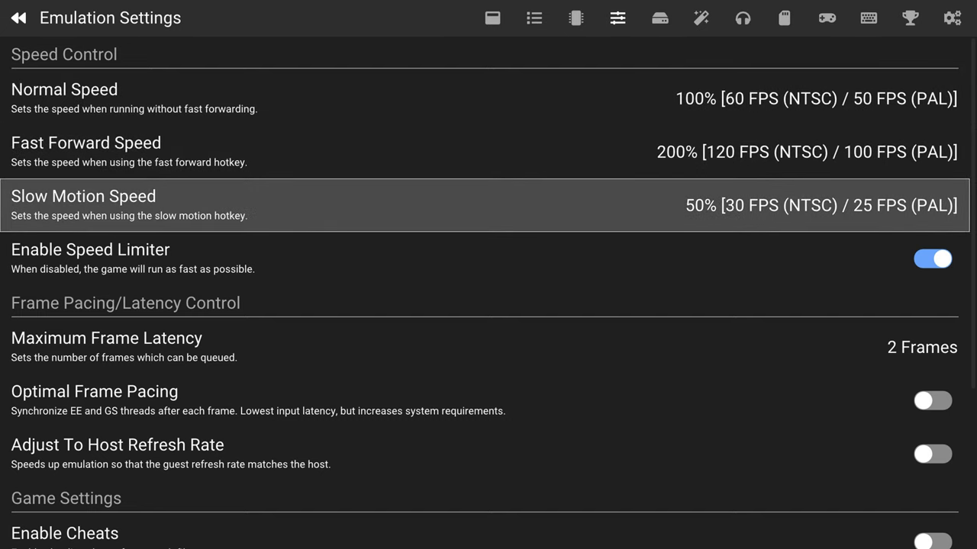
pyautogui.press('Down')
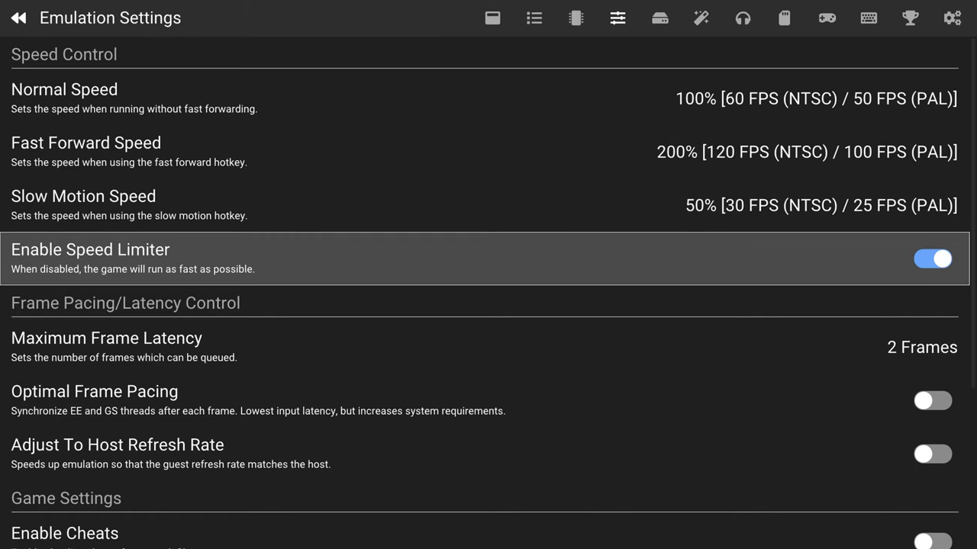
# Step: View the Maximum Frame Latency choices without picking one, and enable Optimal Frame Pacing
pyautogui.press('Down')
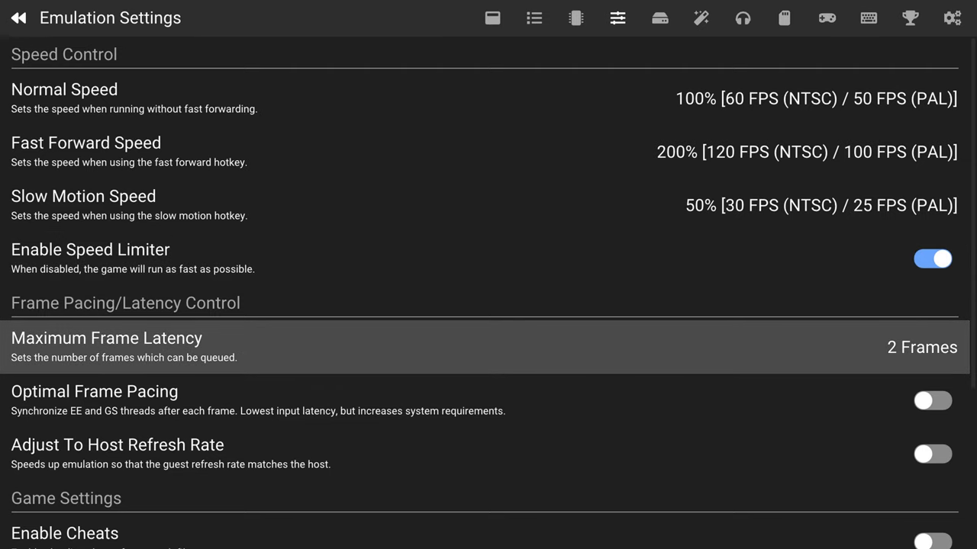
pyautogui.press('Return')
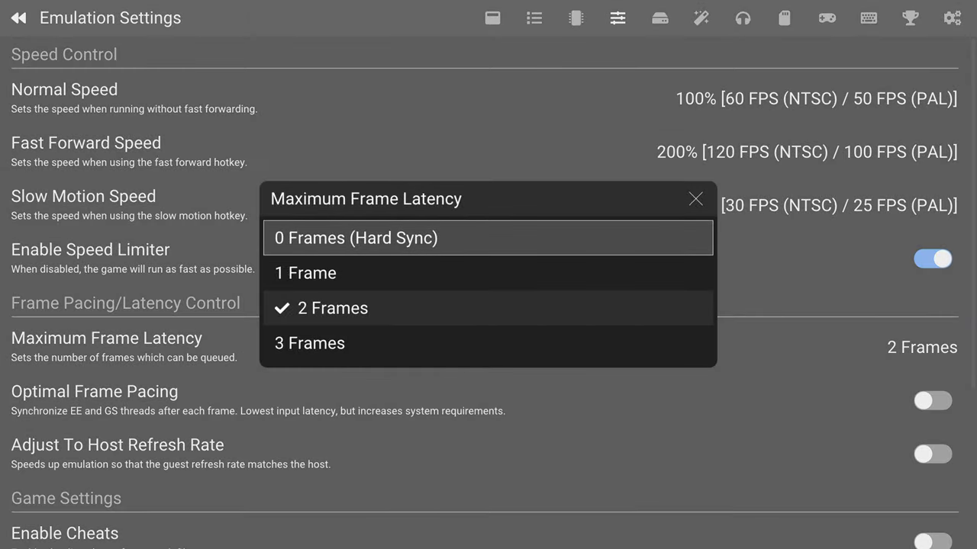
pyautogui.press('Escape')
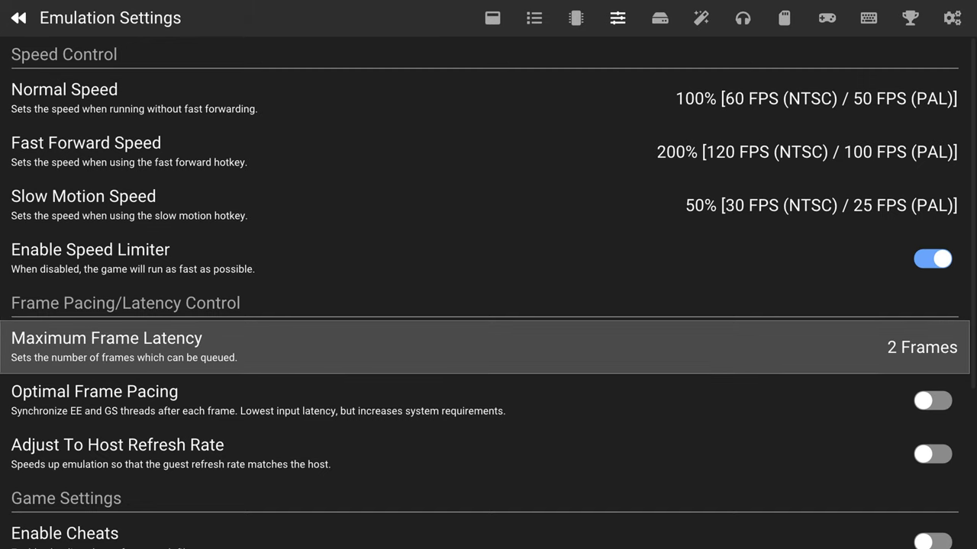
pyautogui.press('Down')
pyautogui.press('Return')
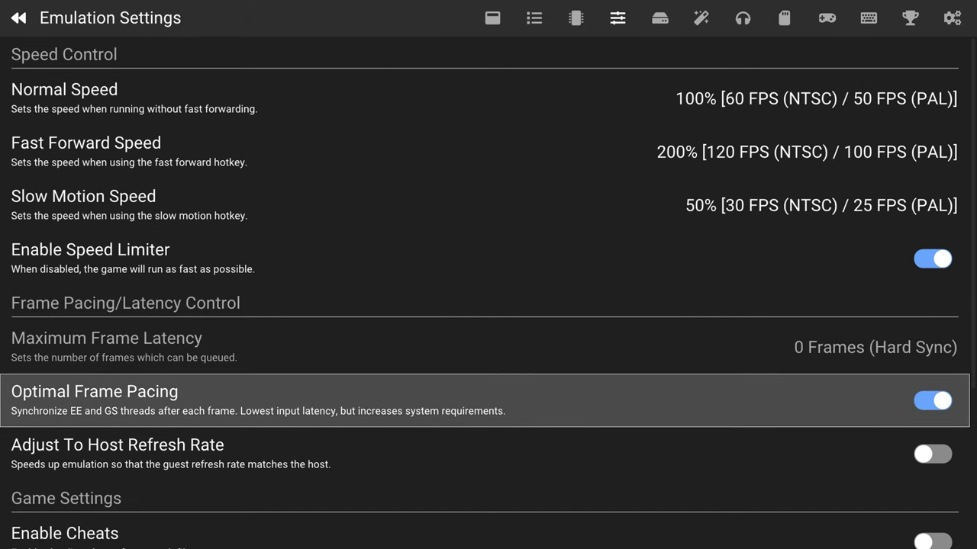
# Step: Try toggling Optimal Frame Pacing and Adjust To Host Refresh Rate, restoring each to its earlier state
pyautogui.press('Up')
pyautogui.press('Down')
pyautogui.press('Return')
pyautogui.press('Return')
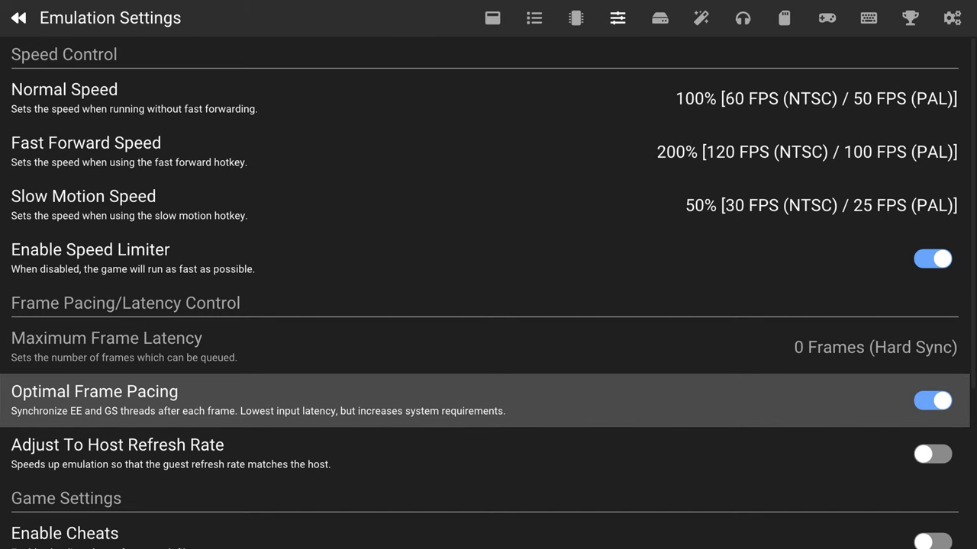
pyautogui.press('Down')
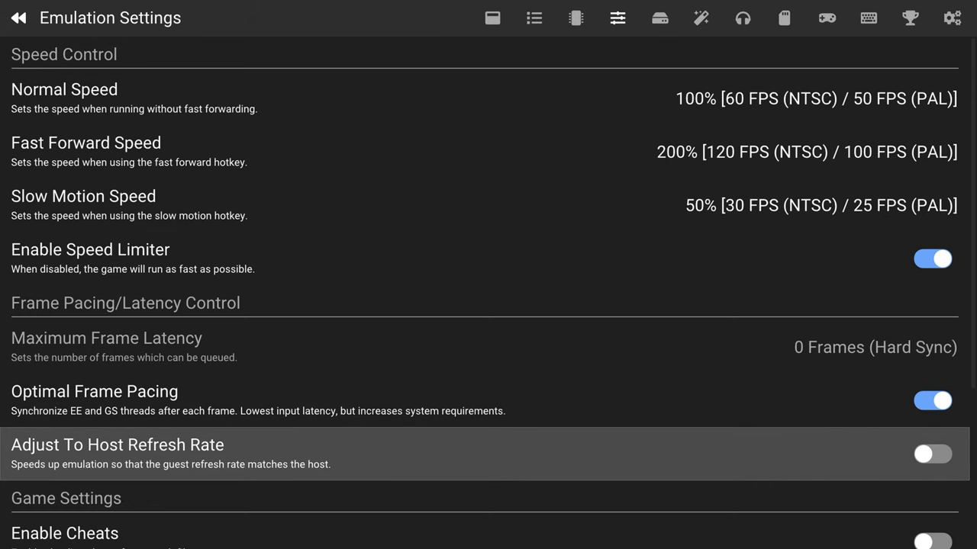
pyautogui.press('Return')
pyautogui.press('Return')
# Step: Review the Game Settings options in the emulation settings, from Enable Cheats to Enable Per-Game Settings
pyautogui.press('Down')
pyautogui.press('Down')
pyautogui.press('Down')
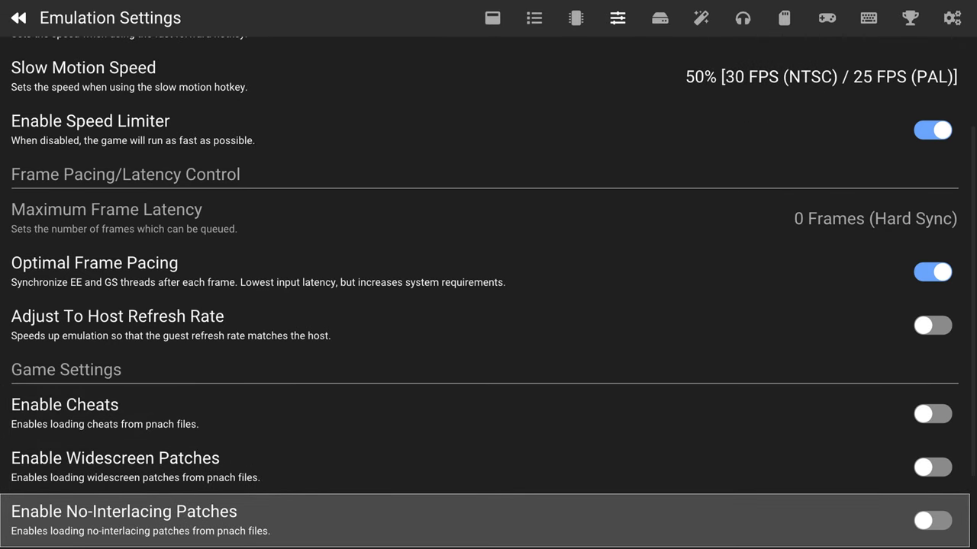
pyautogui.press('Down')
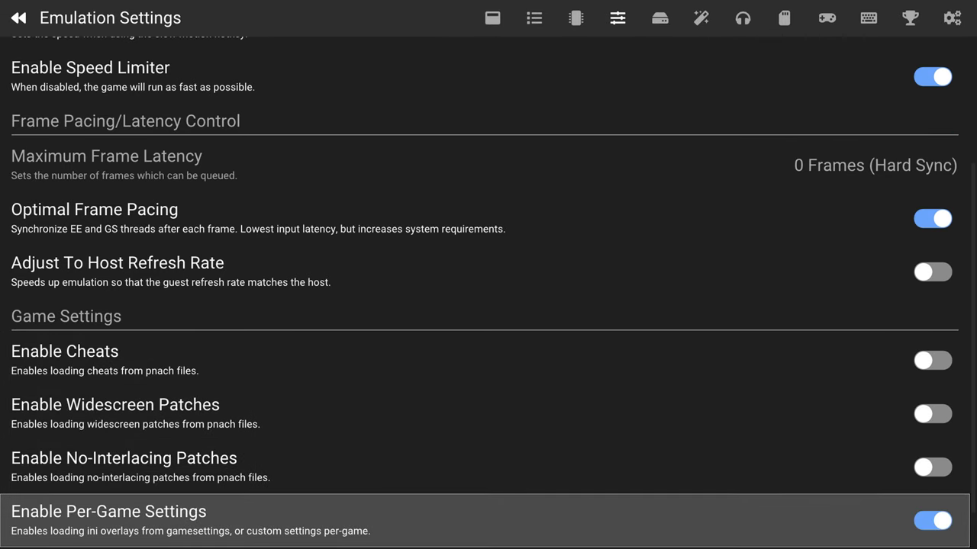
pyautogui.press('Up')
pyautogui.press('Up')
pyautogui.press('Up')
pyautogui.press('Down')
pyautogui.press('Down')
pyautogui.press('Up')
pyautogui.press('Up')
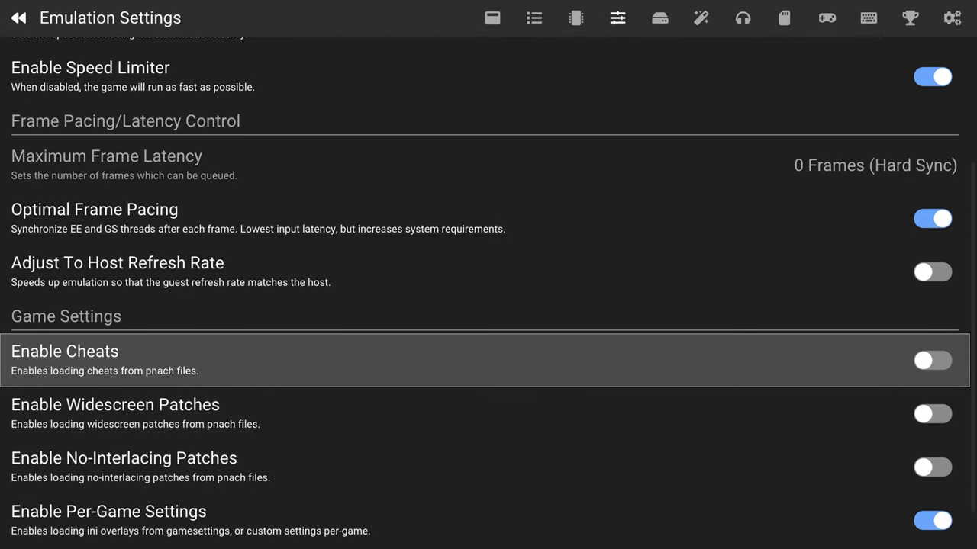
# Step: Switch to the Xbox Dev Home and check the app type in Durango FTP's app details
pyautogui.press('super')
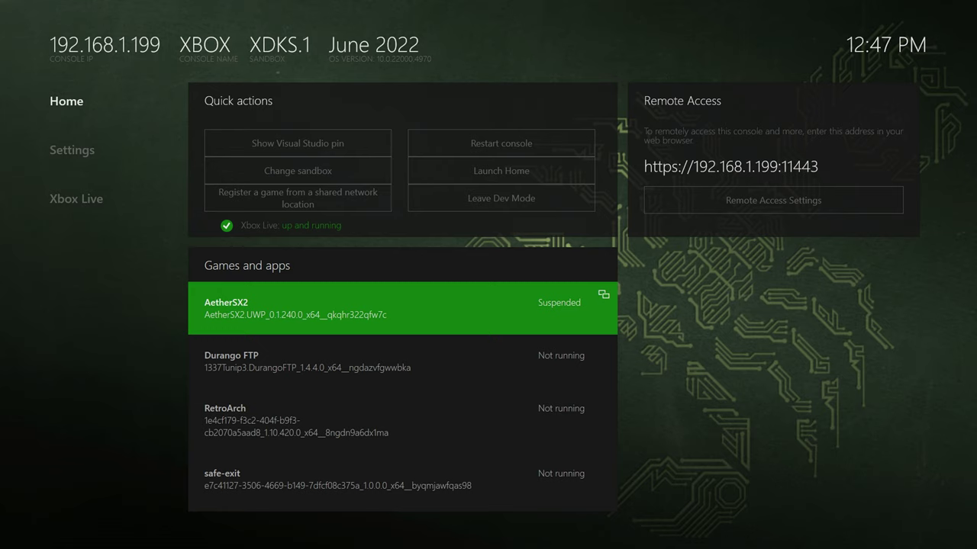
pyautogui.press('Down')
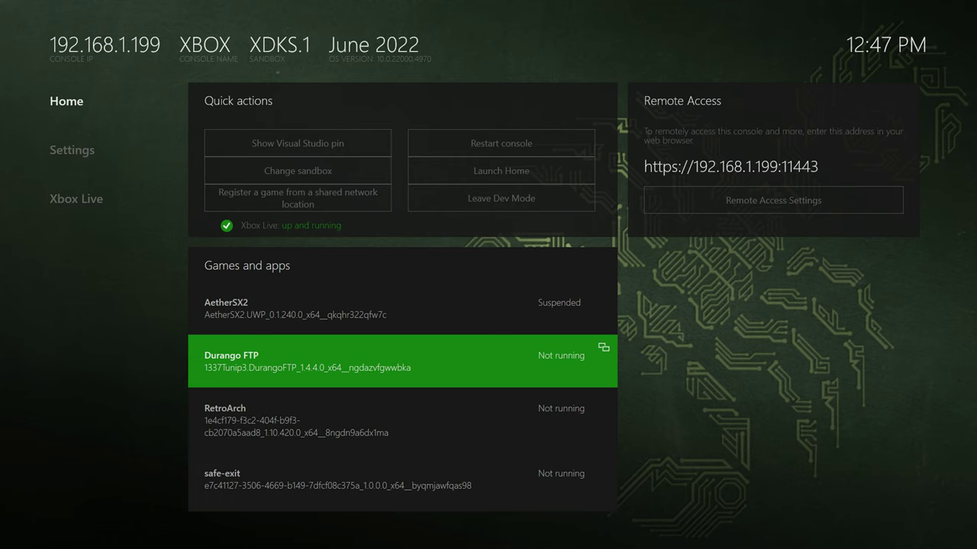
pyautogui.press('Return')
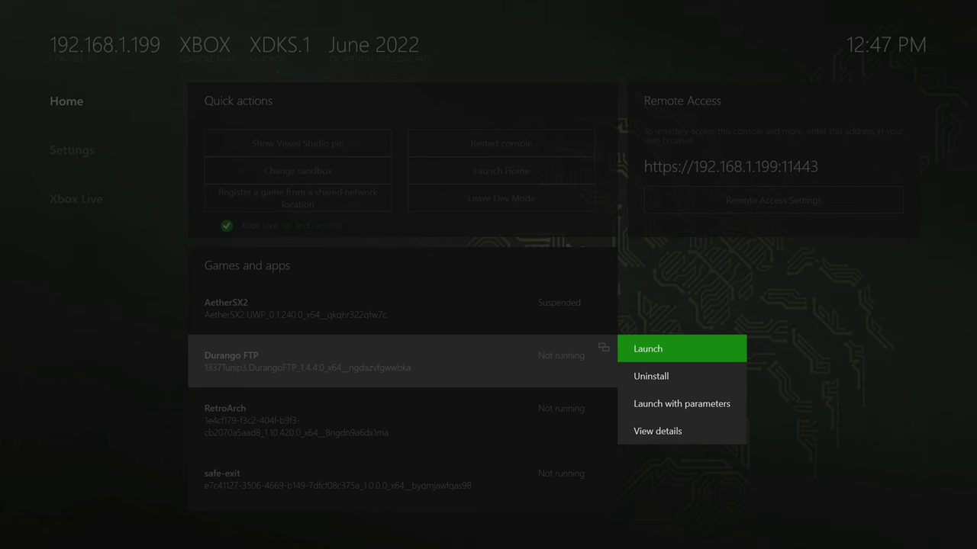
pyautogui.press('Down')
pyautogui.press('Down')
pyautogui.press('Down')
pyautogui.press('Return')
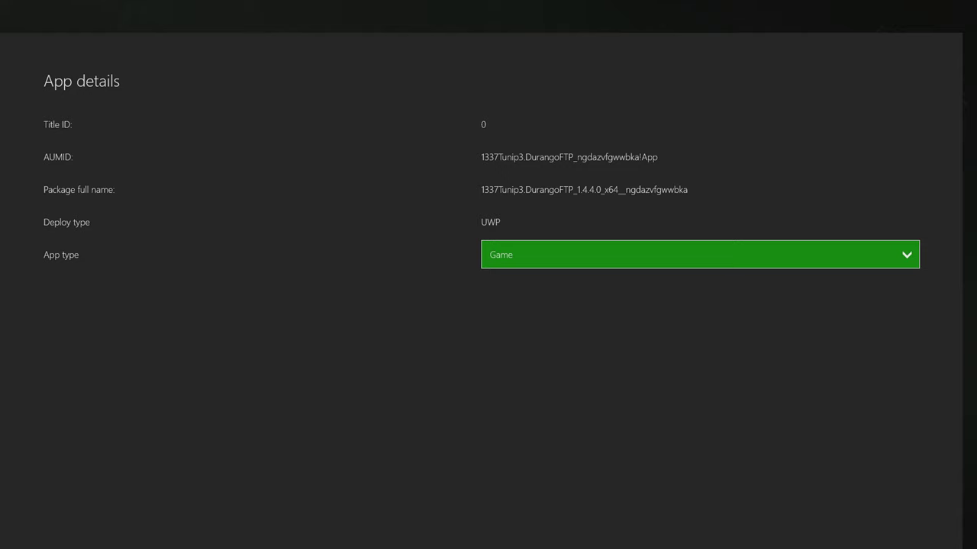
pyautogui.press('Escape')
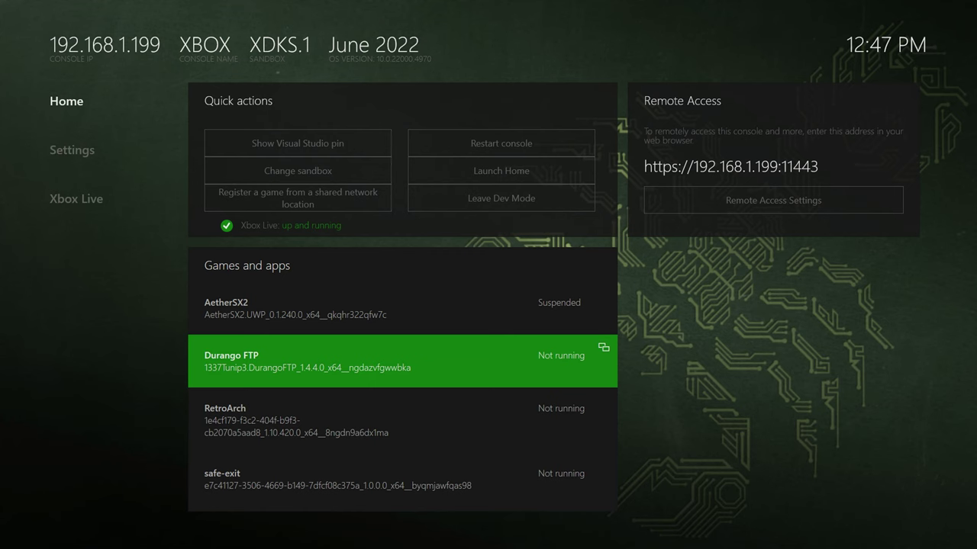
# Step: Launch Durango FTP on the Xbox and start its FTP server
pyautogui.press('Return')
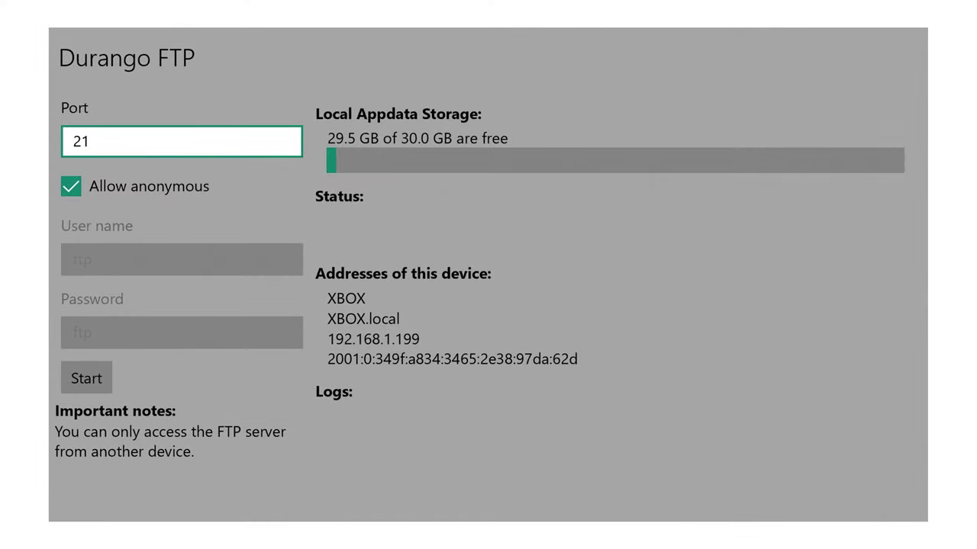
pyautogui.press('Up')
pyautogui.press('Down')
pyautogui.press('Down')
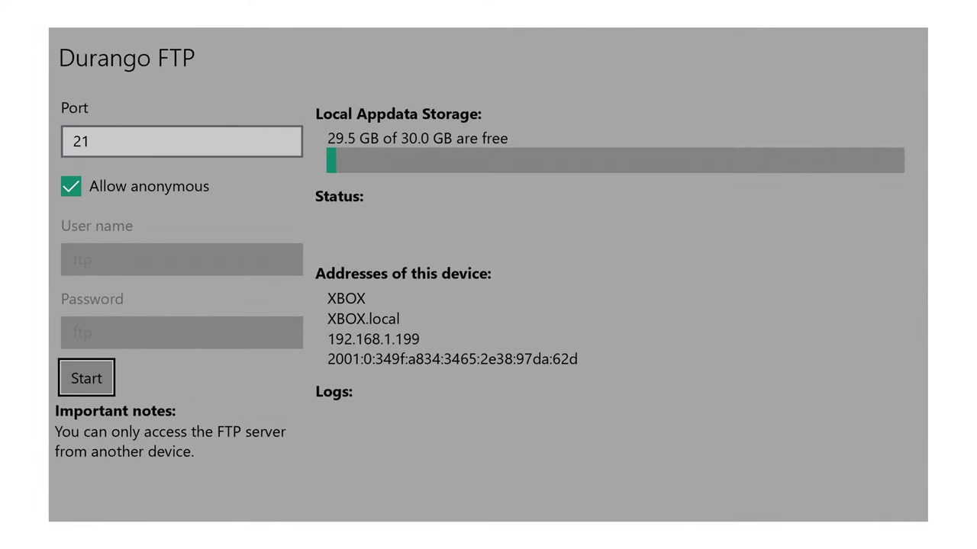
pyautogui.press('Return')
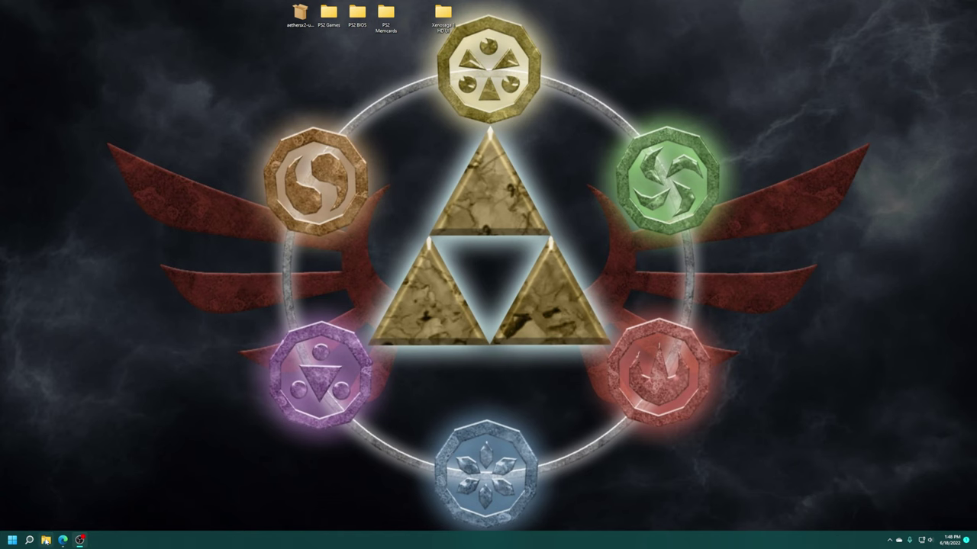
# Step: On the PC, open File Explorer and connect to the Xbox at ftp://192.168.1.199/
pyautogui.click(45, 540)
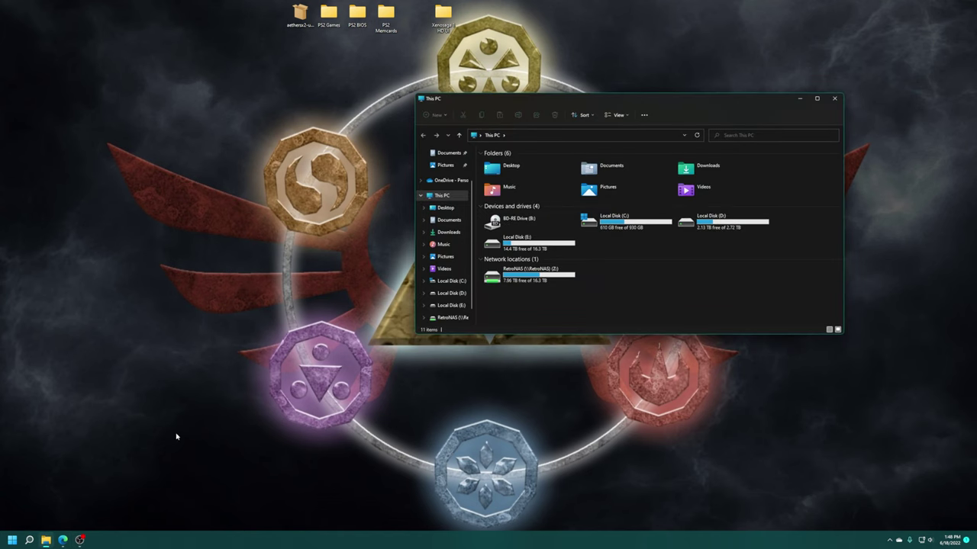
pyautogui.click(554, 138)
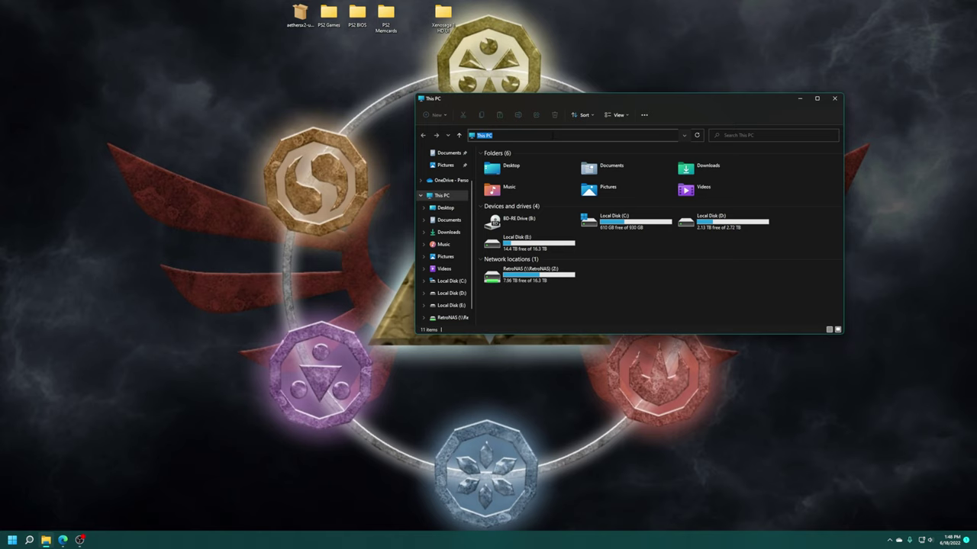
pyautogui.write('ft')
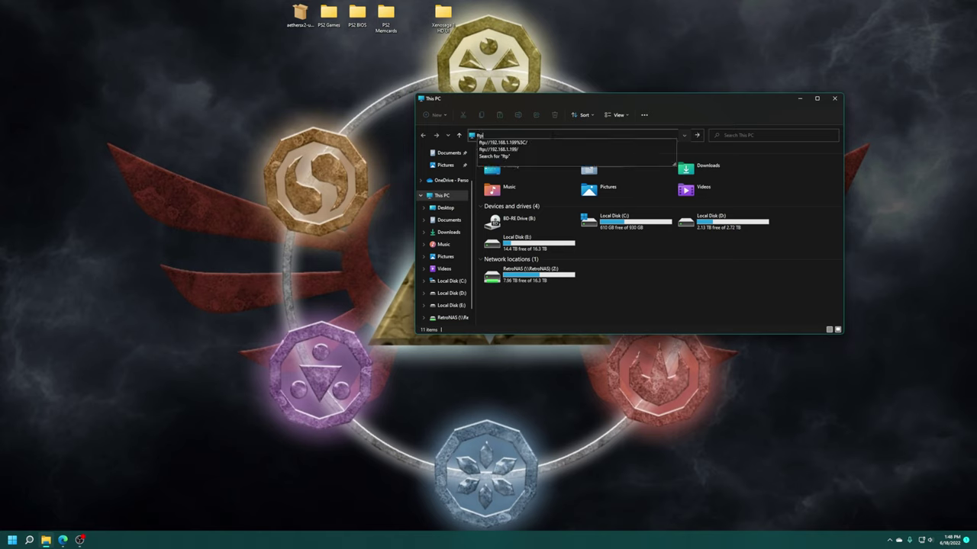
pyautogui.write('p')
pyautogui.press('Down')
pyautogui.press('Down')
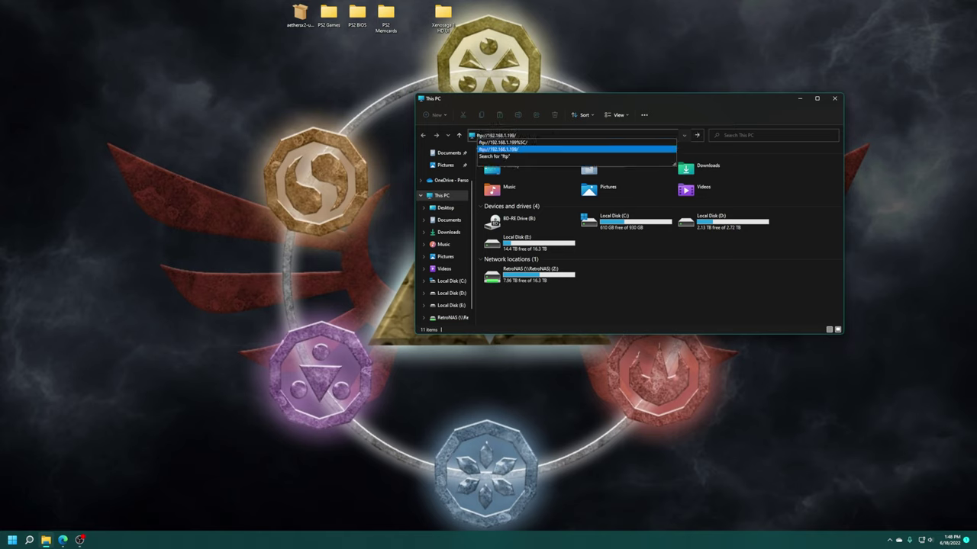
pyautogui.press('Return')
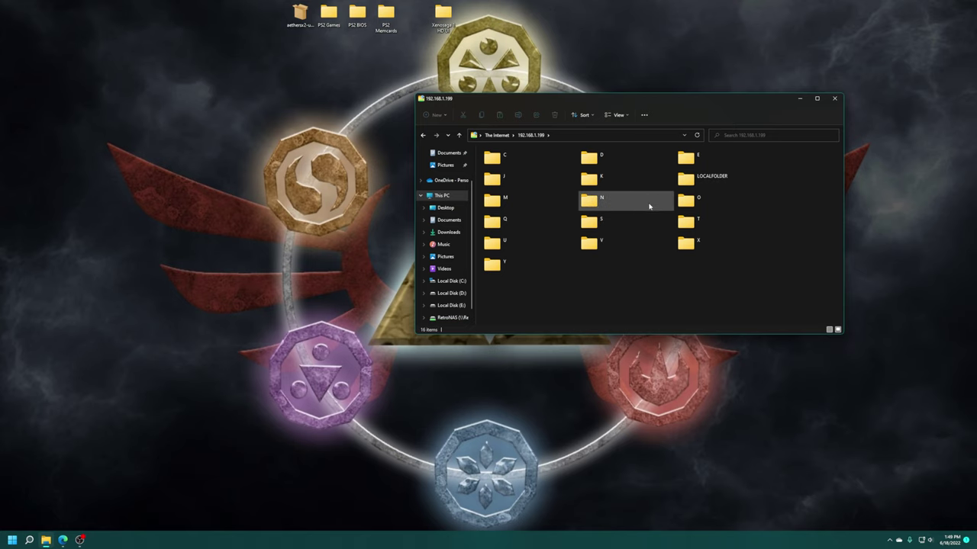
# Step: Open the LocalState folder of AetherSX2.UWP inside LOCALFOLDER on the FTP server
pyautogui.doubleClick(683, 179)
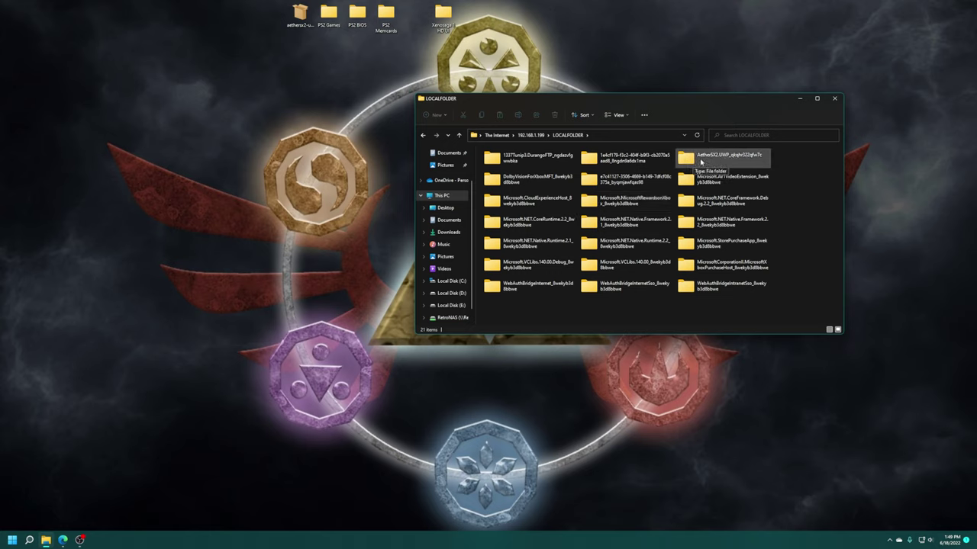
pyautogui.doubleClick(697, 161)
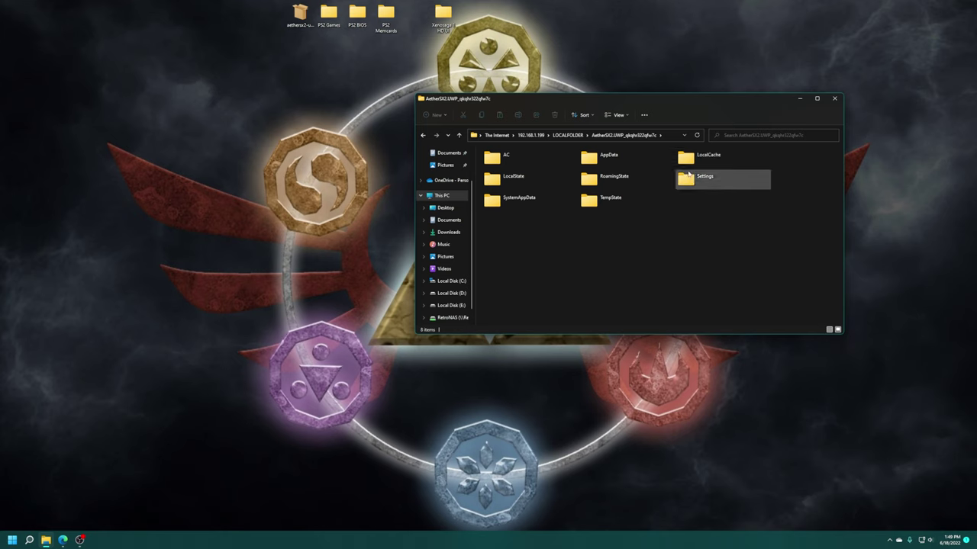
pyautogui.doubleClick(548, 185)
pyautogui.moveTo(550, 281); pyautogui.dragTo(737, 293)
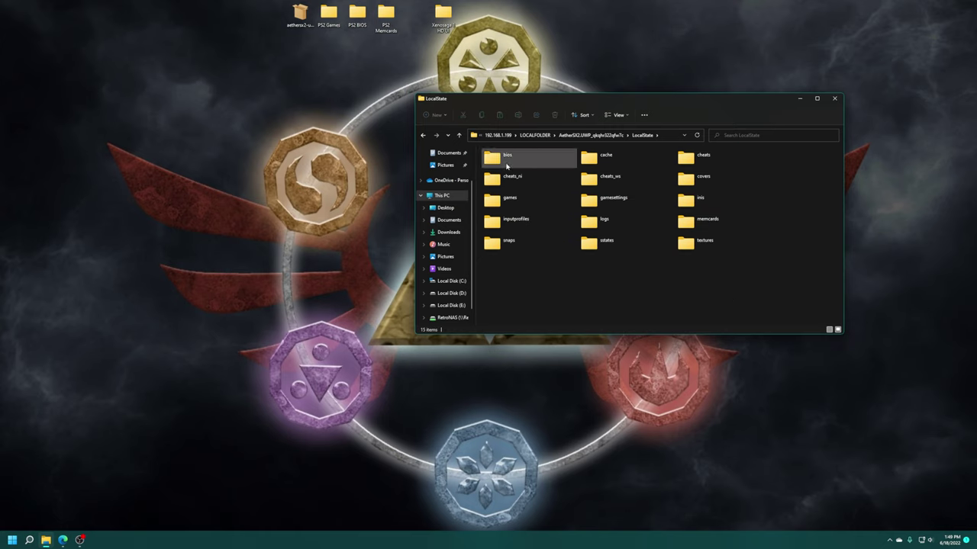
# Step: Look into the bios, games and memcards folders in LocalState, returning to LocalState after each
pyautogui.doubleClick(508, 164)
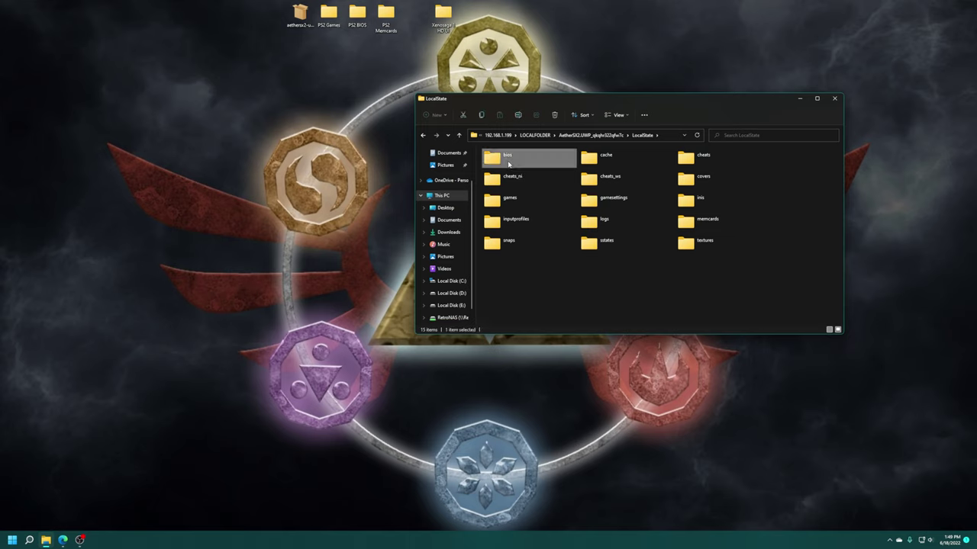
pyautogui.hotkey('alt', 'Left')
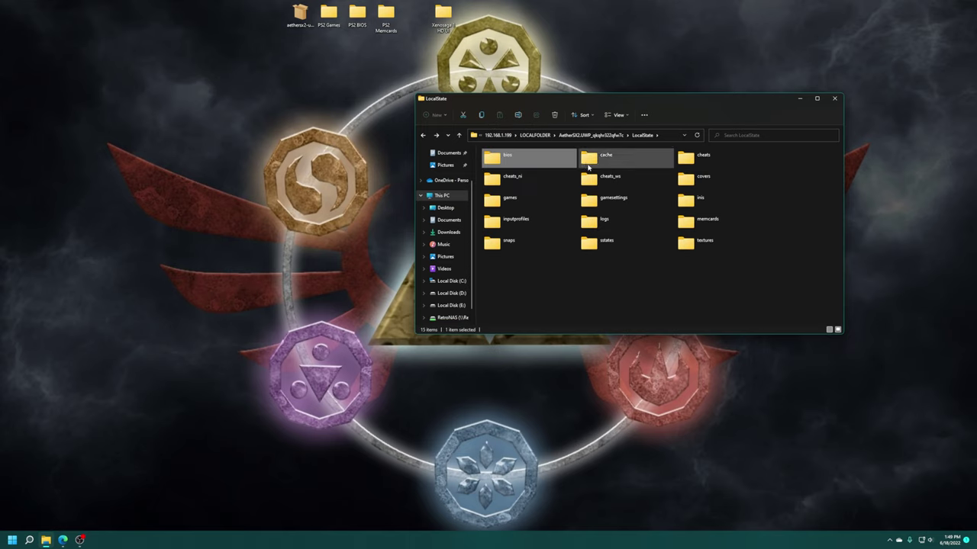
pyautogui.doubleClick(516, 203)
pyautogui.hotkey('alt', 'Left')
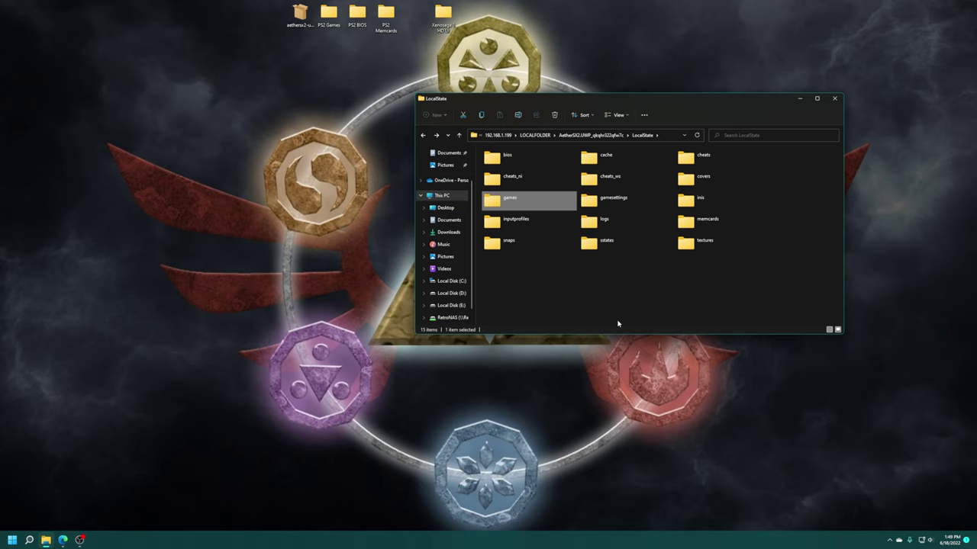
pyautogui.doubleClick(689, 222)
pyautogui.hotkey('alt', 'Left')
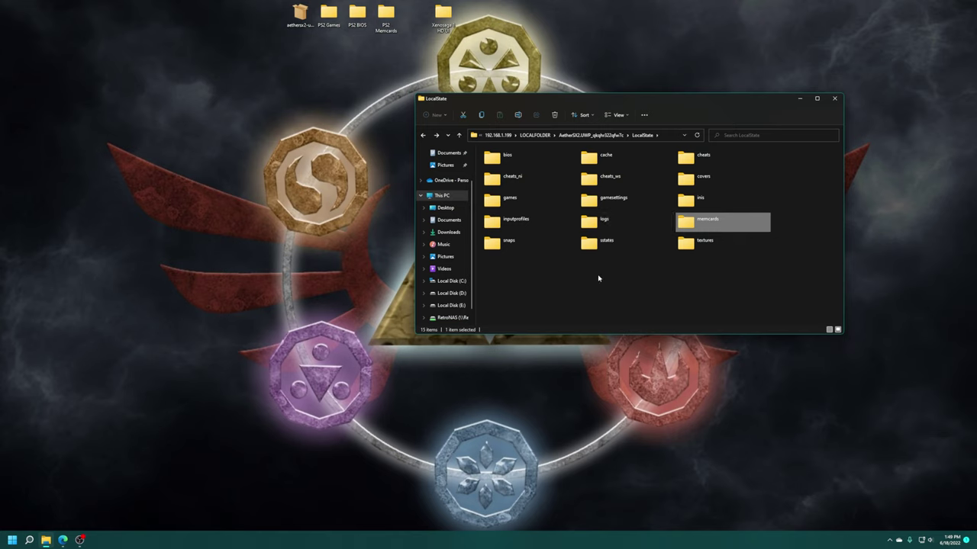
pyautogui.click(598, 279)
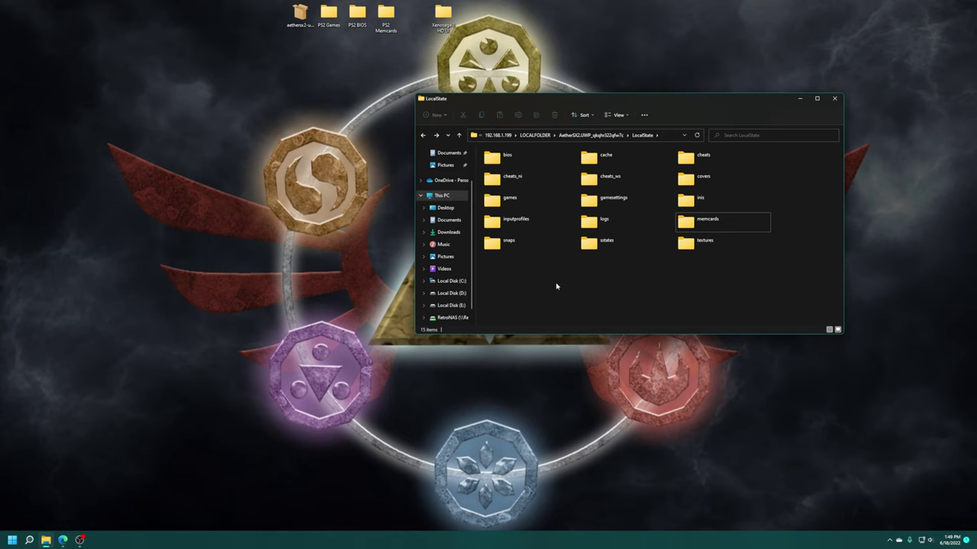
# Step: Return to the FTP root and open the AetherSX2 package's resources folder under S, Program Files, WindowsApps
pyautogui.hotkey('alt', 'Up')
pyautogui.hotkey('alt', 'Up')
pyautogui.hotkey('alt', 'Up')
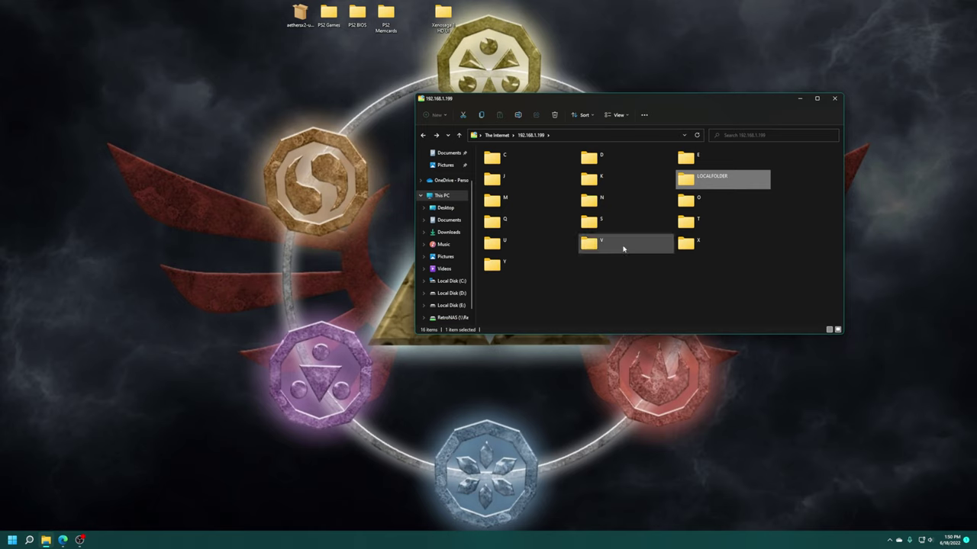
pyautogui.doubleClick(606, 228)
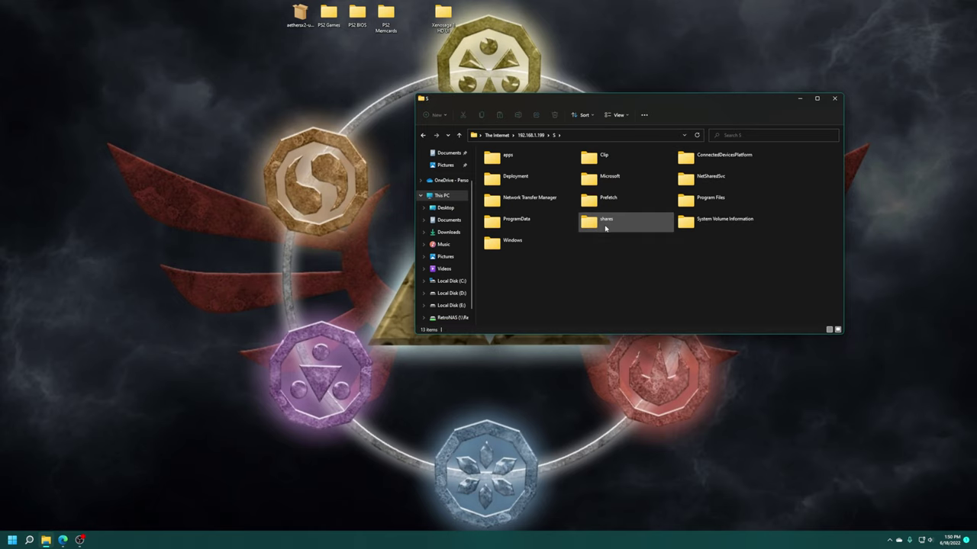
pyautogui.doubleClick(706, 201)
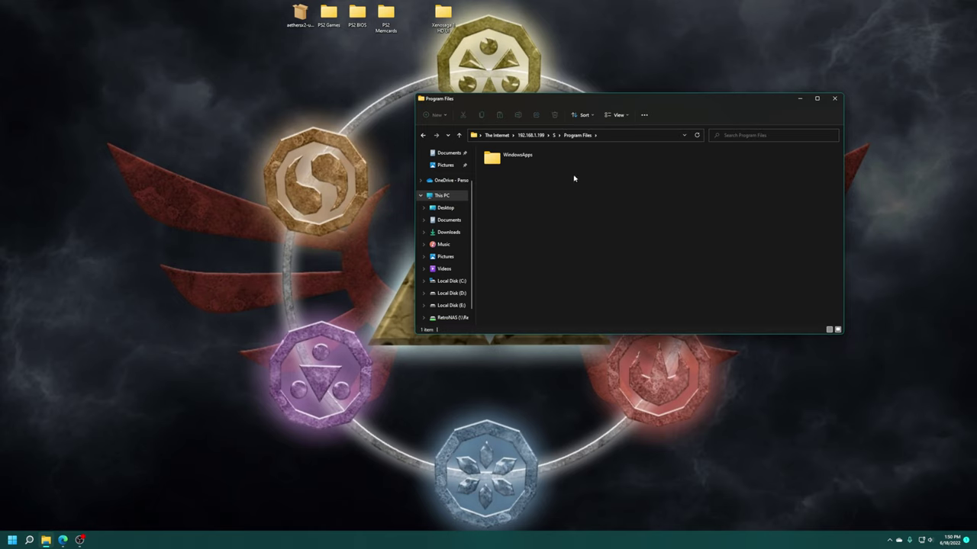
pyautogui.doubleClick(525, 167)
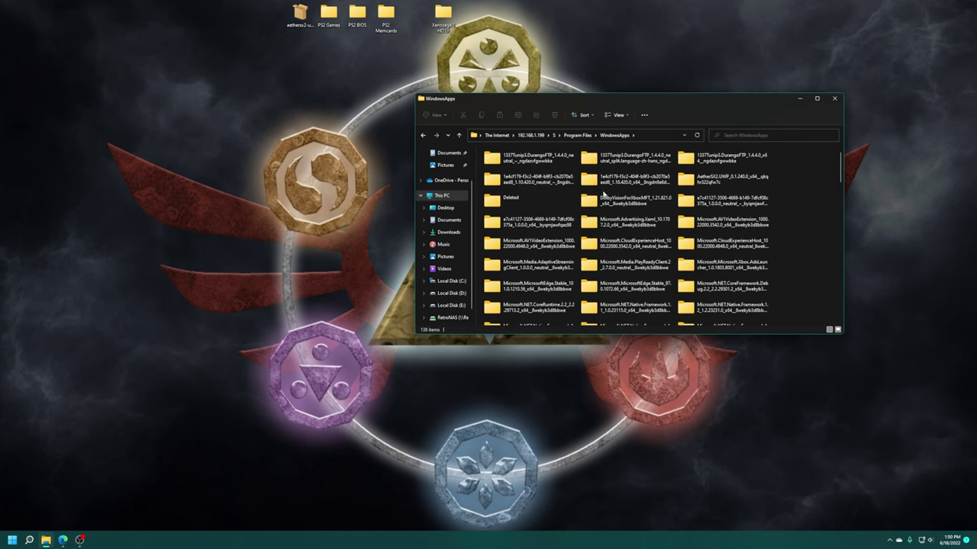
pyautogui.doubleClick(711, 182)
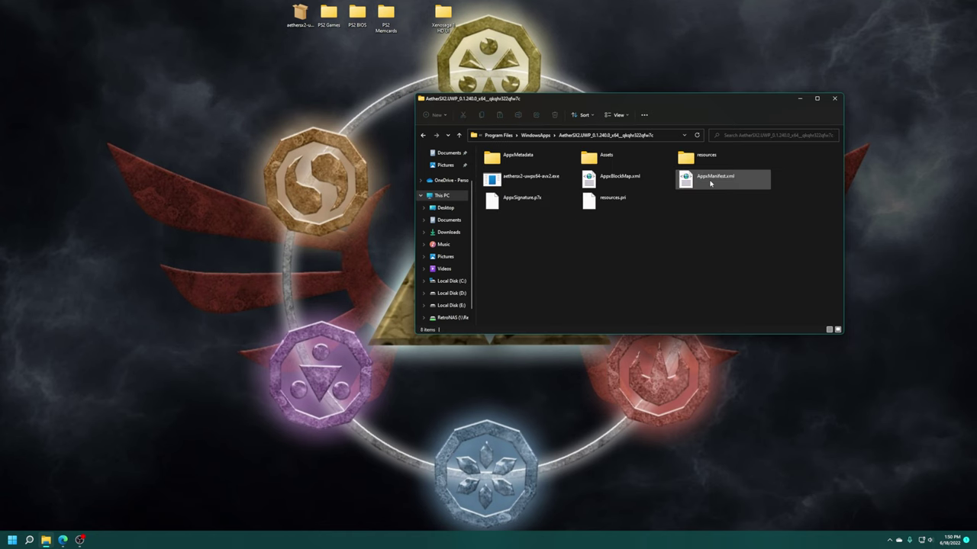
pyautogui.click(696, 162)
pyautogui.doubleClick(695, 161)
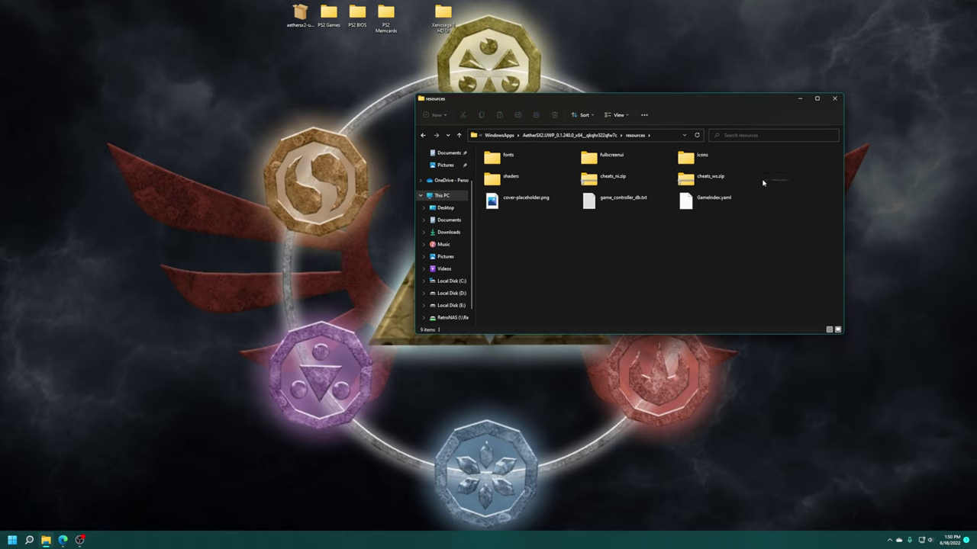
# Step: Copy cheats_ni.zip and cheats_ws.zip from the resources folder to the desktop and extract both with 7-Zip
pyautogui.moveTo(789, 184); pyautogui.dragTo(614, 180)
pyautogui.moveTo(292, 191); pyautogui.dragTo(345, 192)
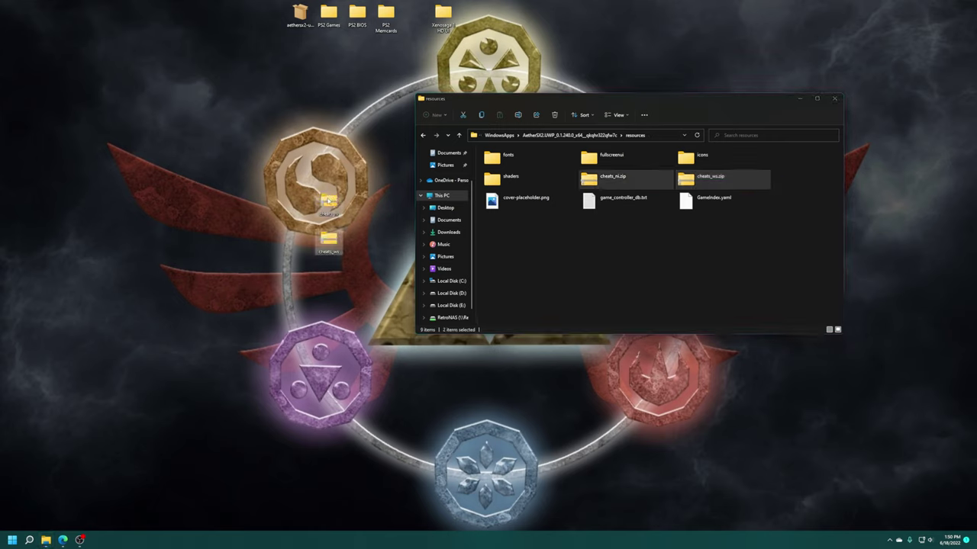
pyautogui.rightClick(328, 204)
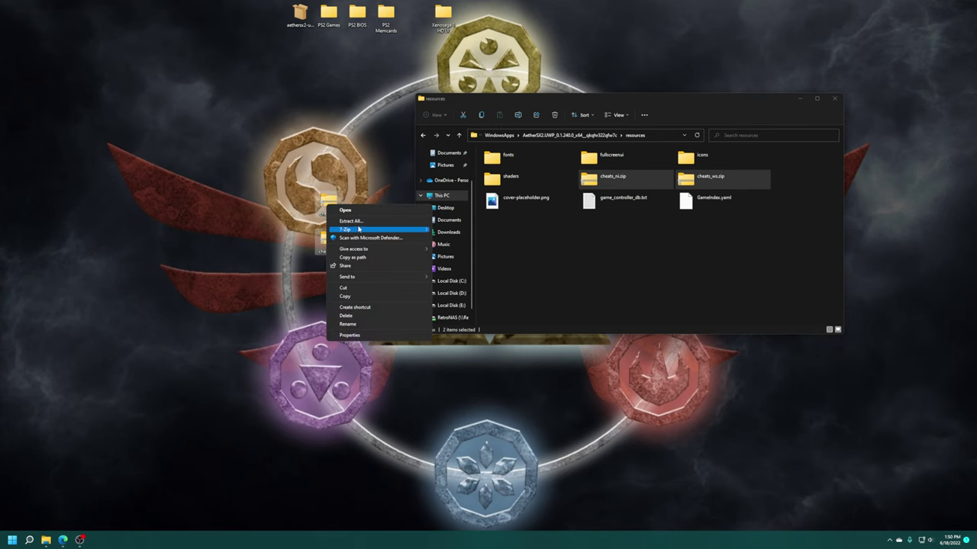
pyautogui.moveTo(381, 229)
pyautogui.click(470, 248)
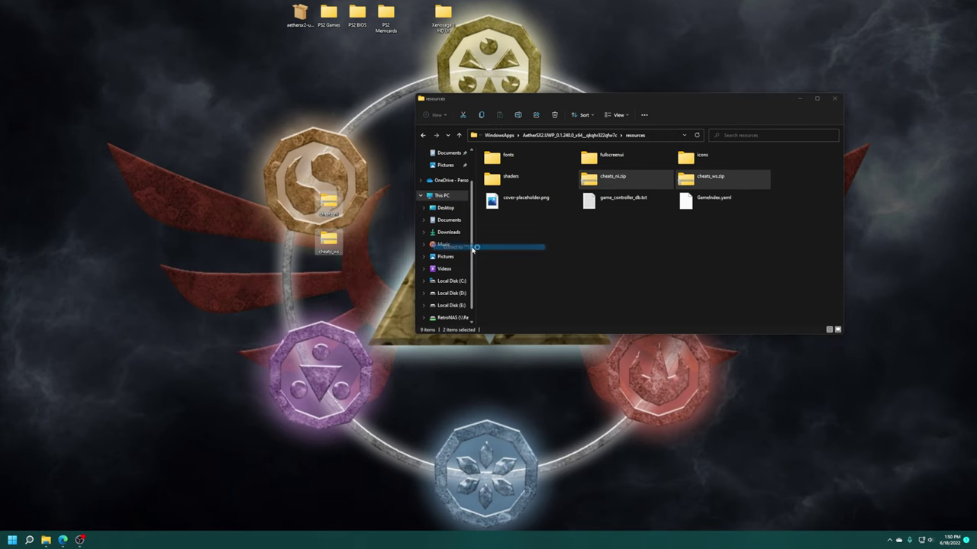
# Step: Return to the FTP root and open the cheats_ws folder in AetherSX2.UWP's LocalState folder under LOCALFOLDER
pyautogui.hotkey('alt', 'Left')
pyautogui.hotkey('alt', 'Left')
pyautogui.hotkey('alt', 'Left')
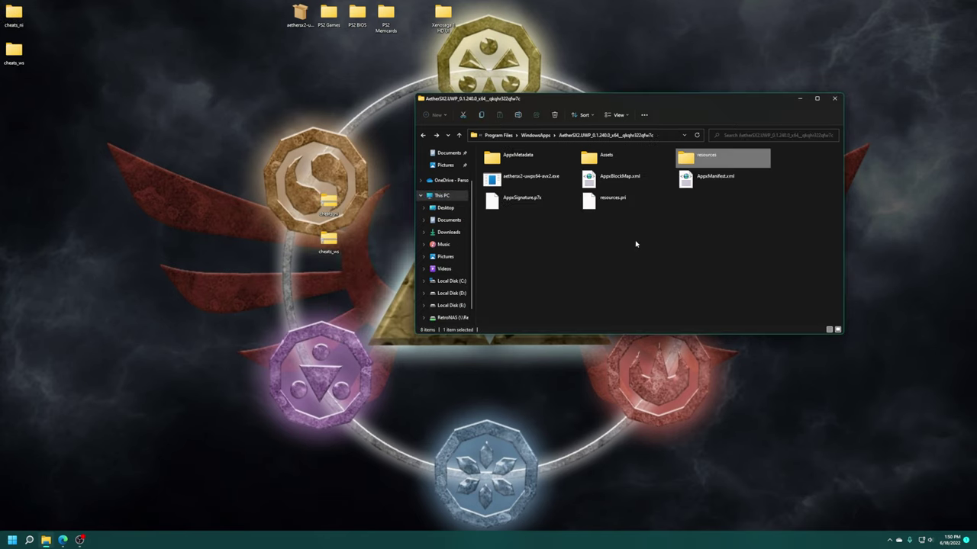
pyautogui.doubleClick(684, 202)
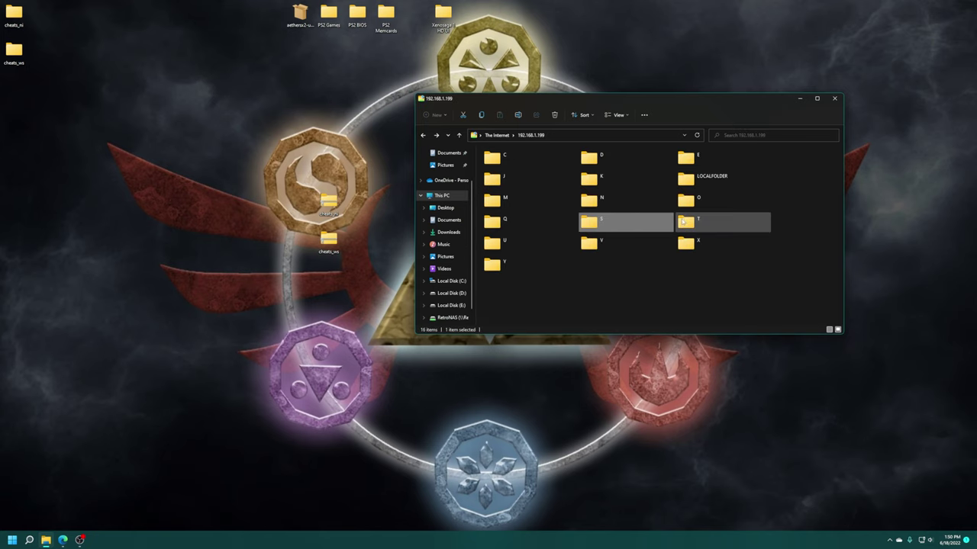
pyautogui.doubleClick(687, 179)
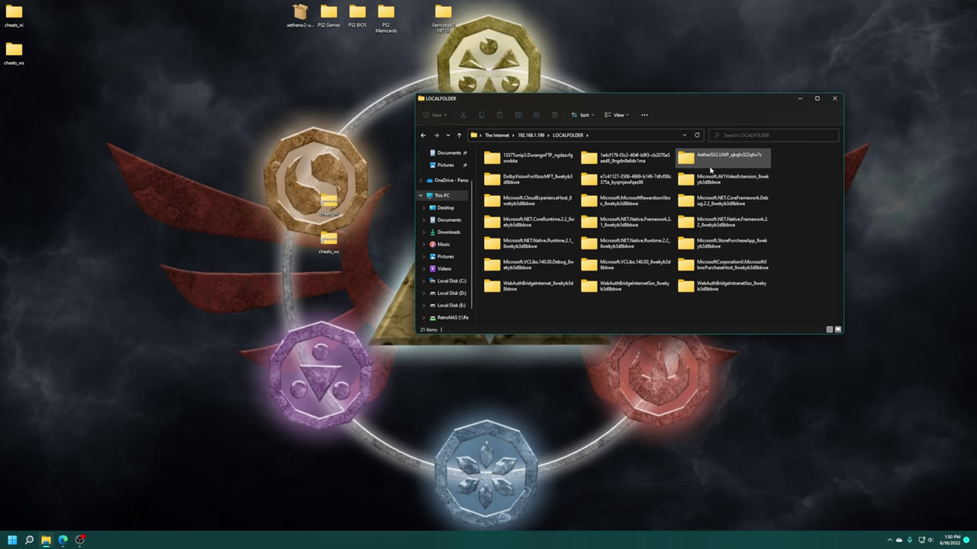
pyautogui.doubleClick(691, 158)
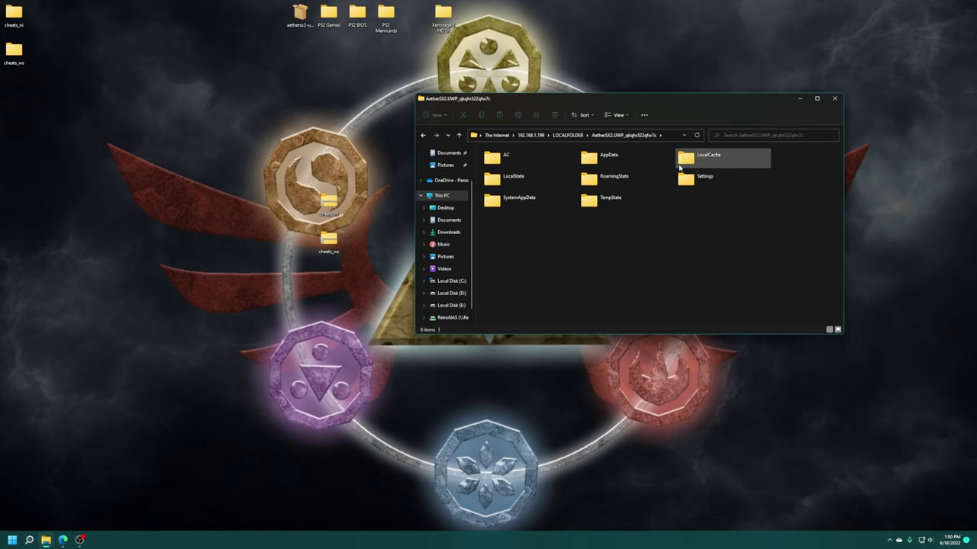
pyautogui.doubleClick(538, 181)
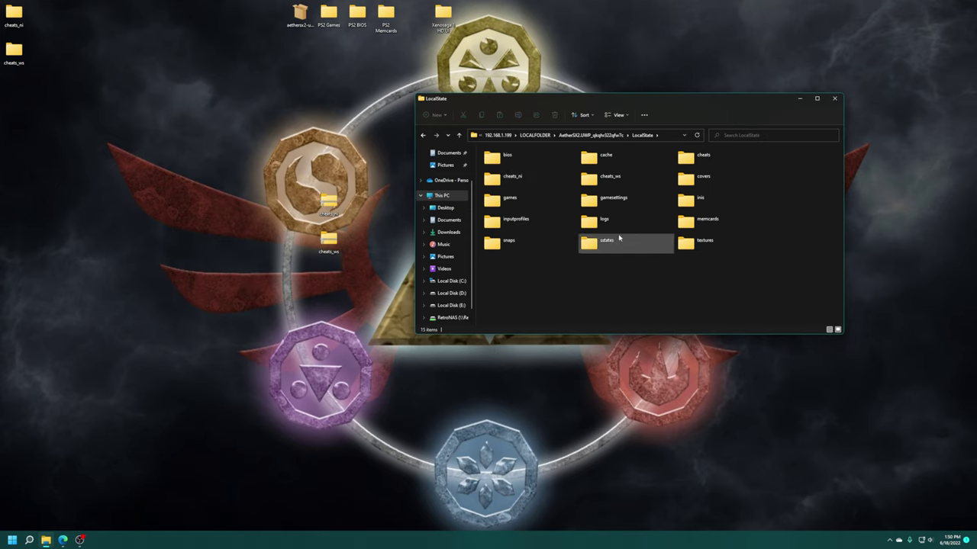
pyautogui.doubleClick(668, 180)
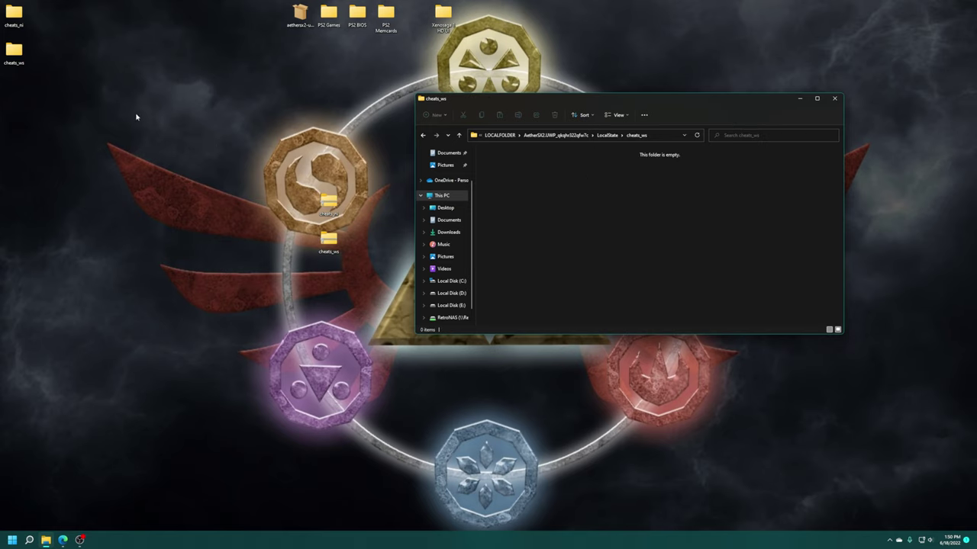
# Step: Transfer all PNACH files from the desktop's extracted cheats_ws folder into the empty cheats_ws folder on the FTP server
pyautogui.click(20, 58)
pyautogui.doubleClick(20, 58)
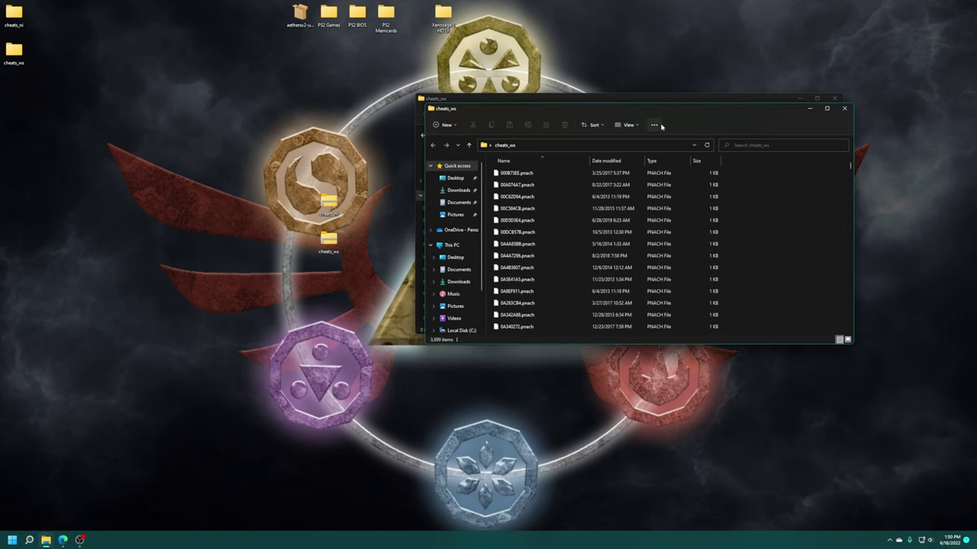
pyautogui.moveTo(662, 102); pyautogui.dragTo(283, 134)
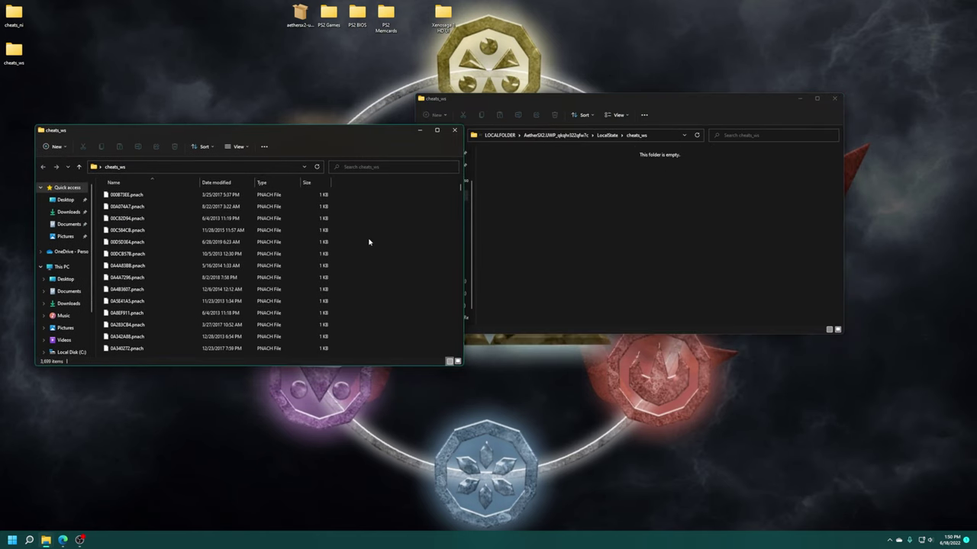
pyautogui.hotkey('ctrl', 'a')
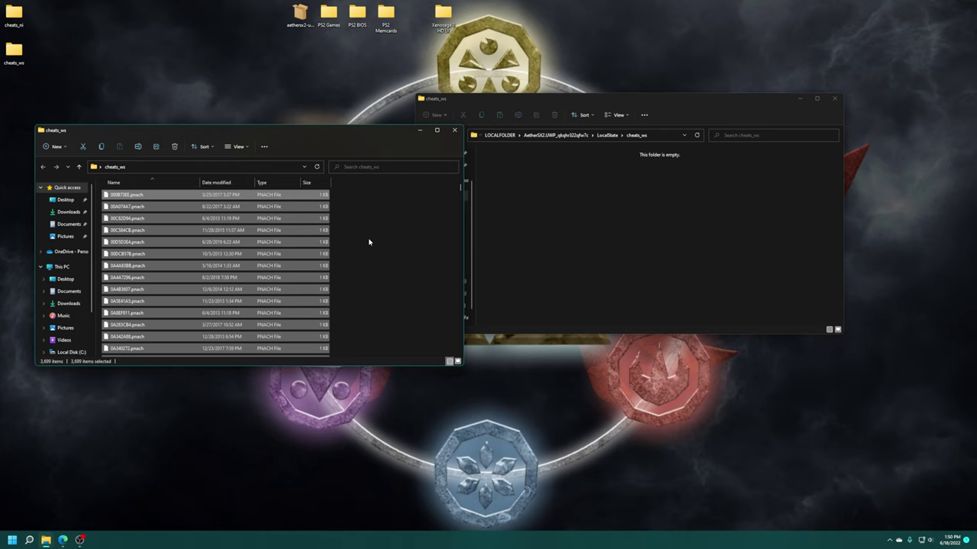
pyautogui.hotkey('ctrl', 'c')
pyautogui.click(587, 257)
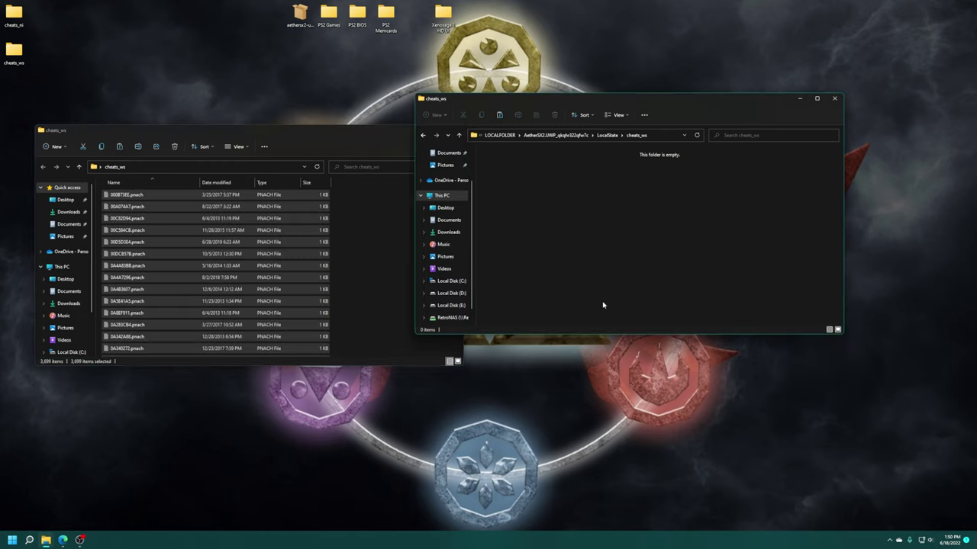
pyautogui.hotkey('ctrl', 'v')
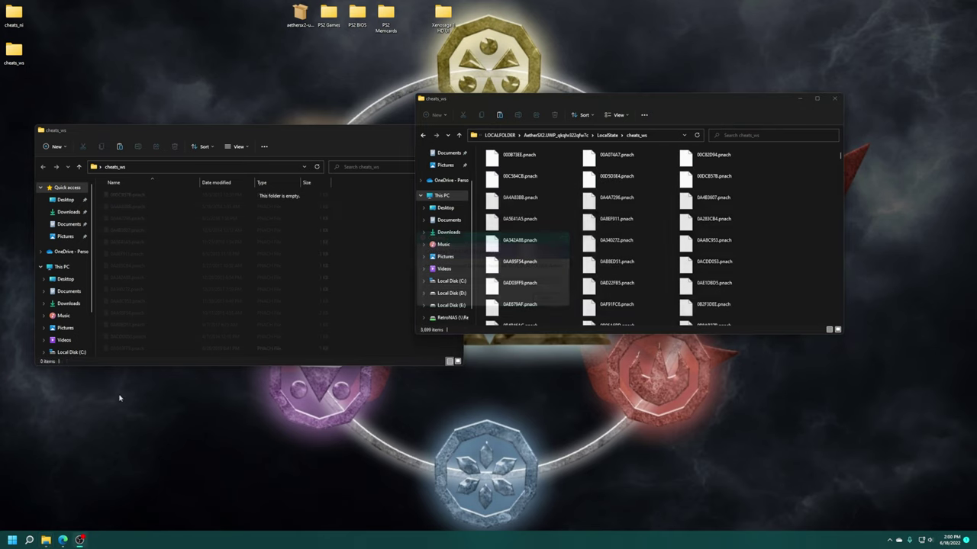
# Step: Close the local cheats_ws window and open the cheats_ni folder inside the console's LocalState directory
pyautogui.click(278, 259)
pyautogui.click(454, 130)
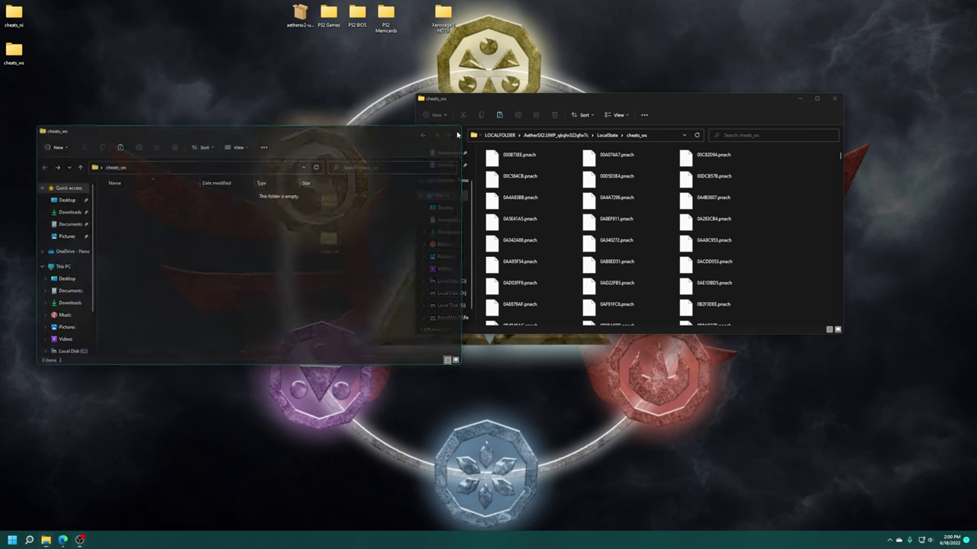
pyautogui.hotkey('alt', 'Up')
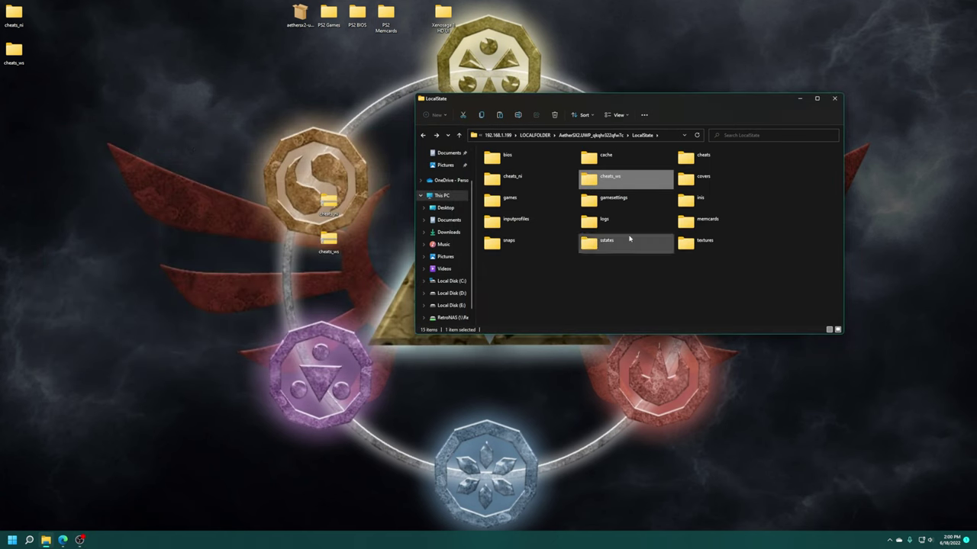
pyautogui.doubleClick(525, 189)
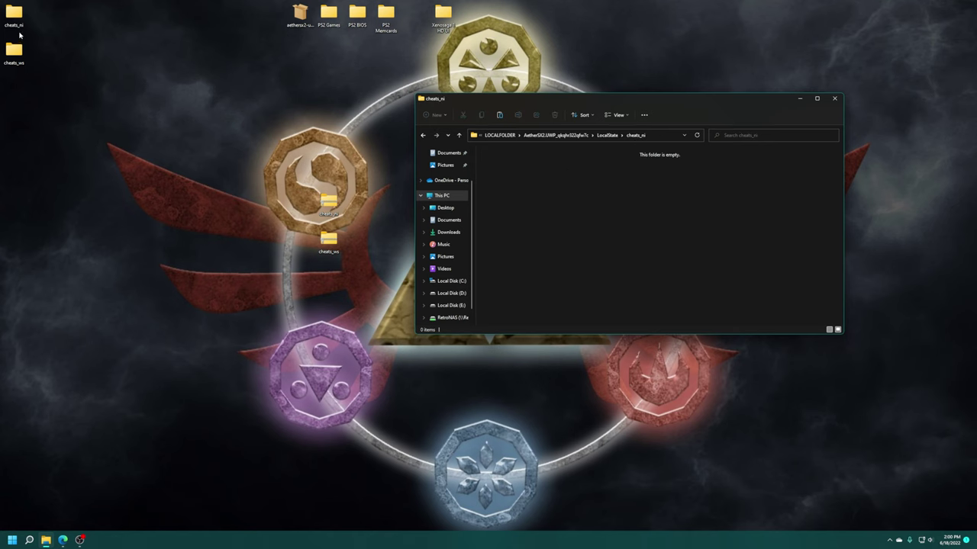
# Step: Move all pnach files from the desktop cheats_ni folder into the console's LocalState cheats_ni folder
pyautogui.doubleClick(19, 32)
pyautogui.click(187, 219)
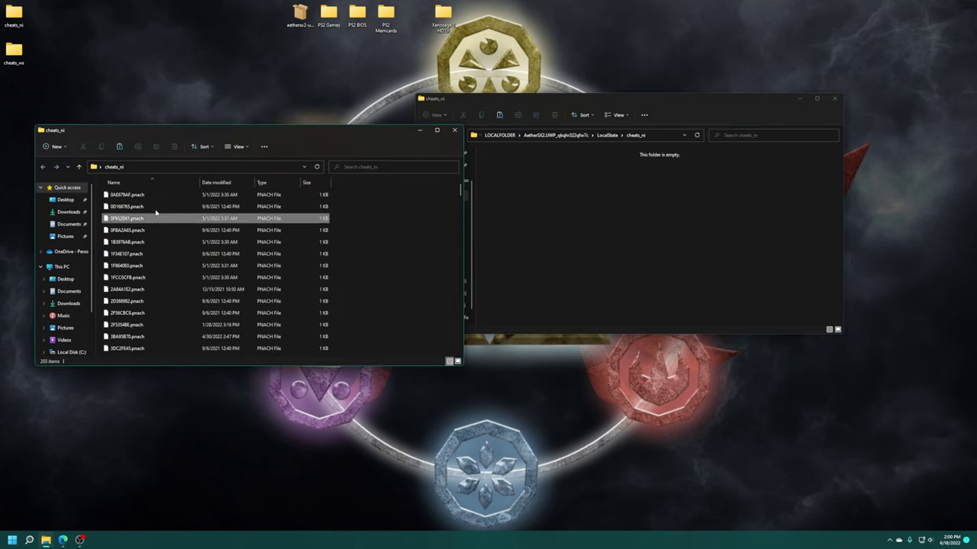
pyautogui.hotkey('ctrl', 'a')
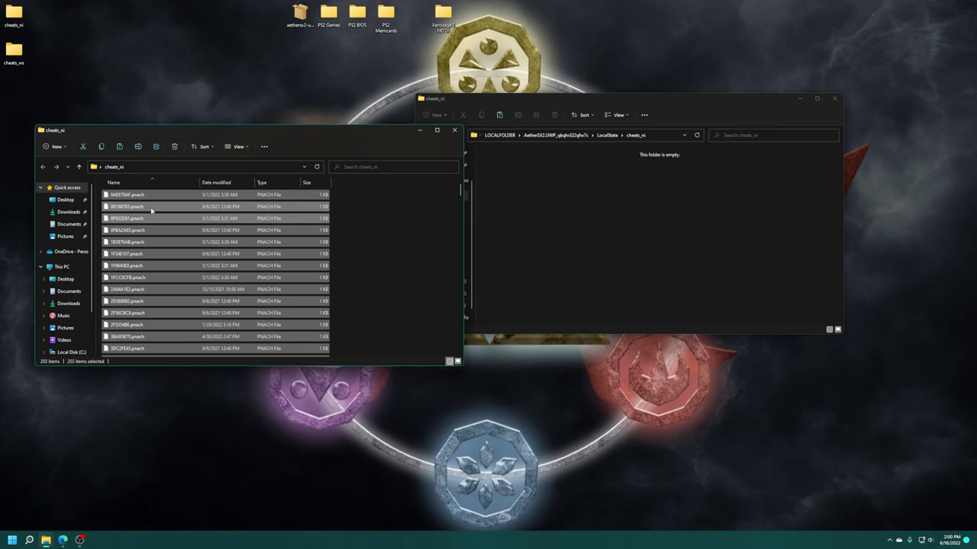
pyautogui.click(677, 252)
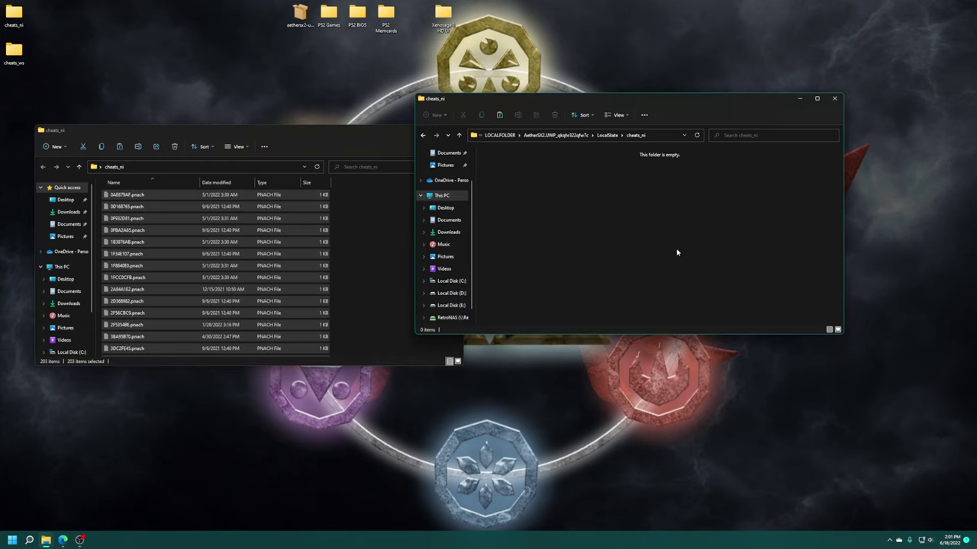
pyautogui.hotkey('ctrl', 'v')
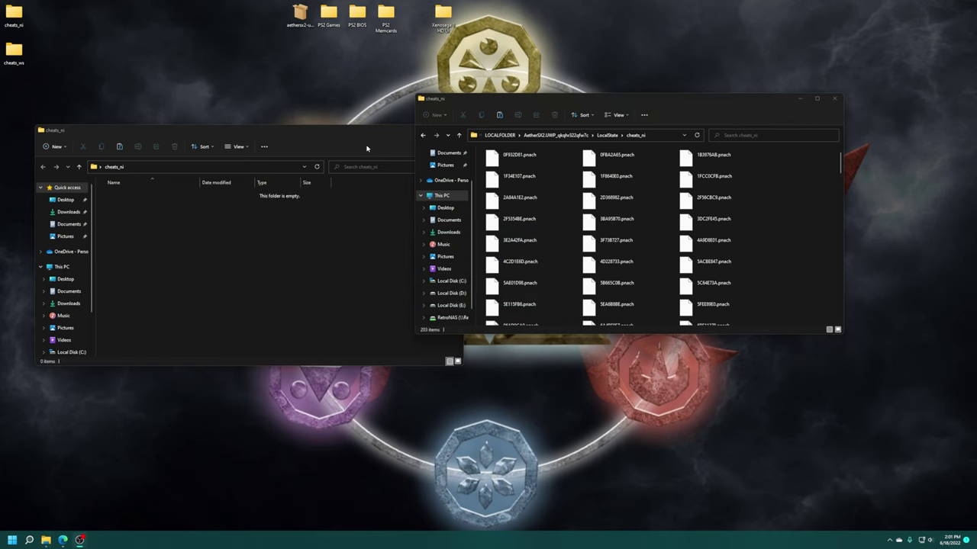
# Step: Go back to the LocalState directory and look inside its cheats folder
pyautogui.click(459, 135)
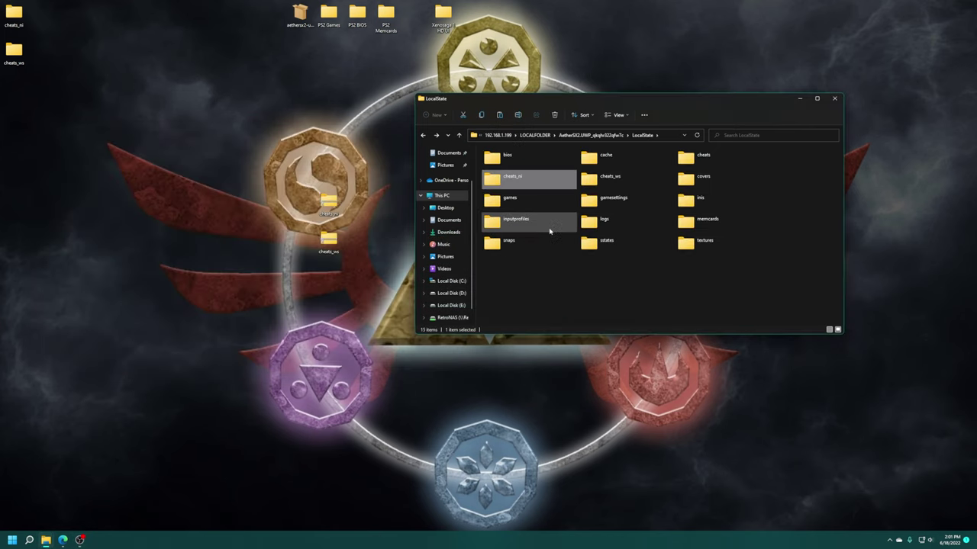
pyautogui.click(702, 156)
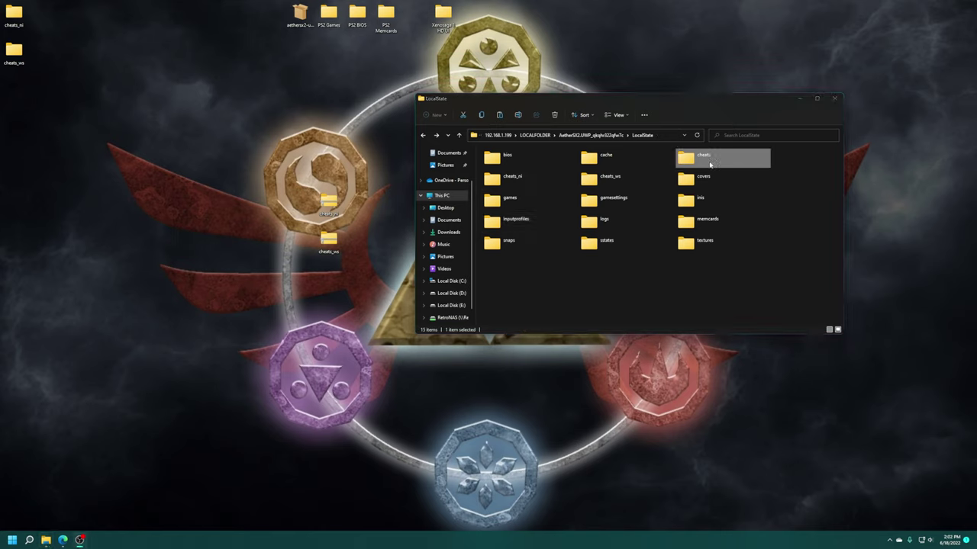
pyautogui.doubleClick(710, 164)
pyautogui.moveTo(760, 189); pyautogui.dragTo(533, 231)
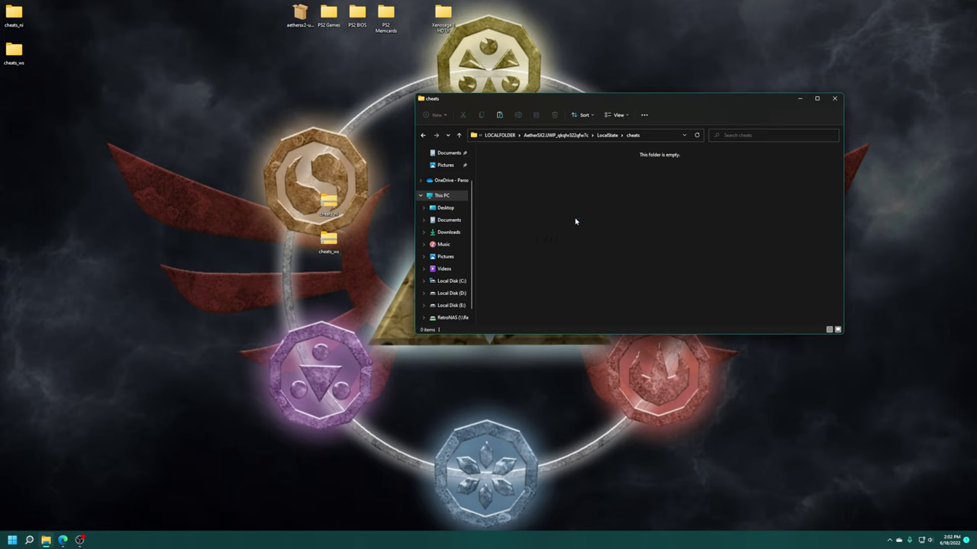
pyautogui.moveTo(698, 208); pyautogui.dragTo(524, 264)
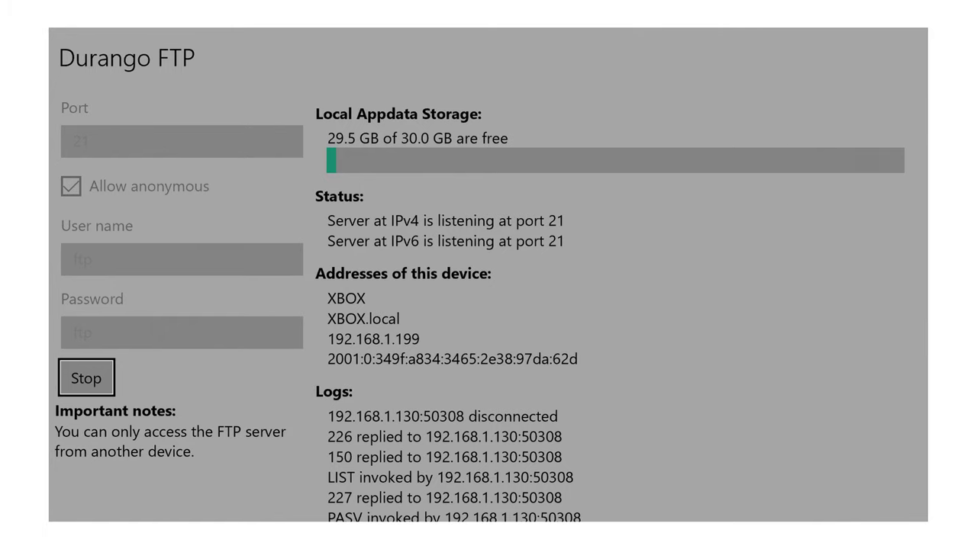
# Step: Switch from Durango FTP to AetherSX2 and open its Emulation Settings
pyautogui.press('super')
pyautogui.press('Down')
pyautogui.press('Return')
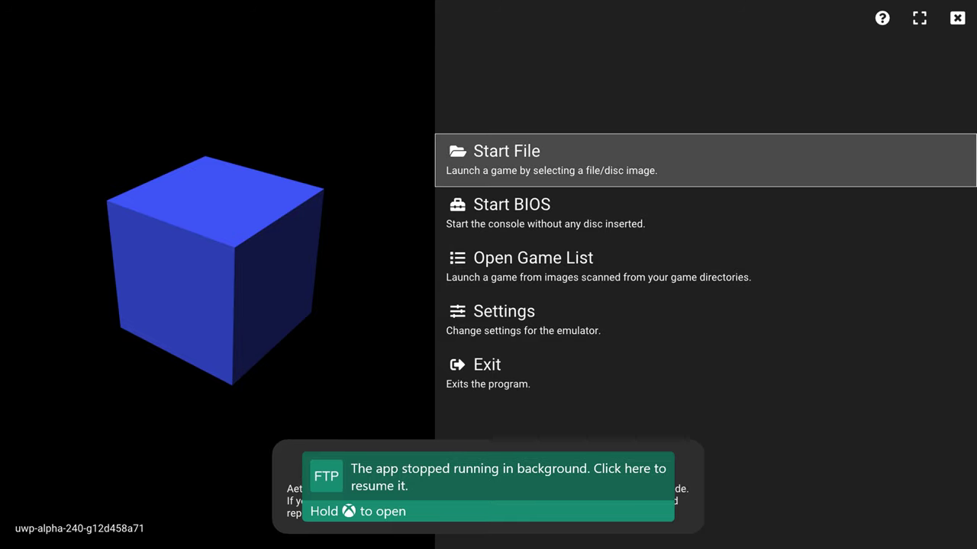
pyautogui.press('Down')
pyautogui.press('Down')
pyautogui.press('Return')
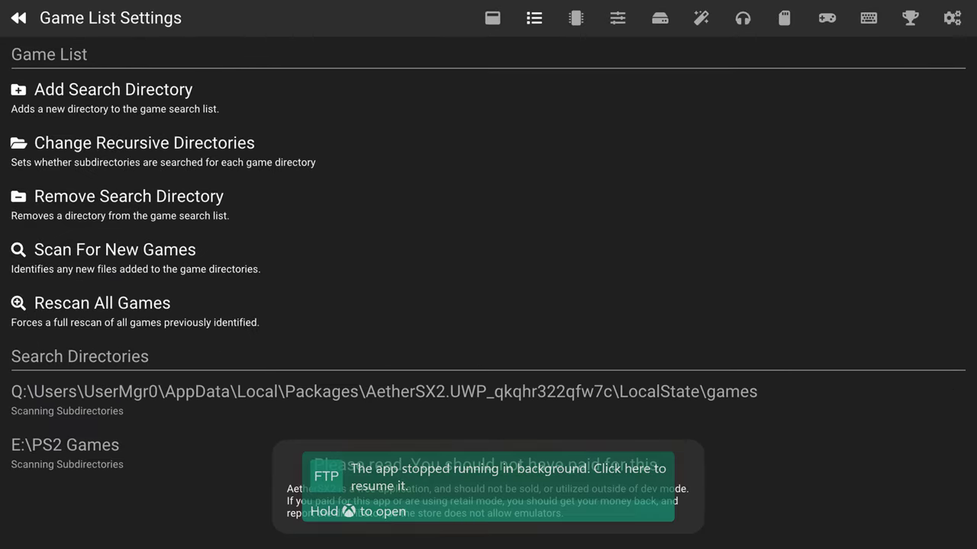
pyautogui.press('Right')
pyautogui.press('Right')
pyautogui.press('Down')
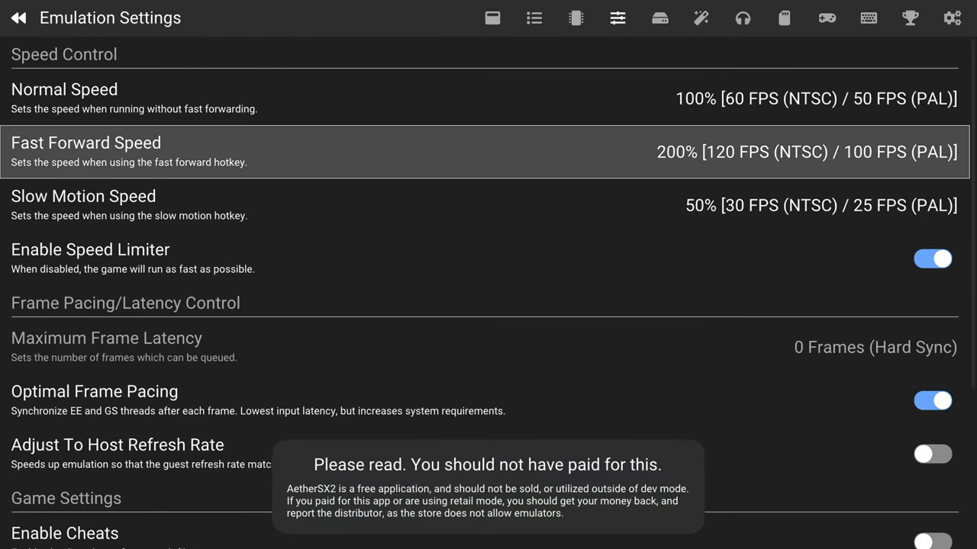
# Step: Turn on Enable Cheats in the game settings section
pyautogui.press('Down')
pyautogui.press('Down')
pyautogui.press('Down')
pyautogui.press('Down')
pyautogui.press('Down')
pyautogui.press('Return')
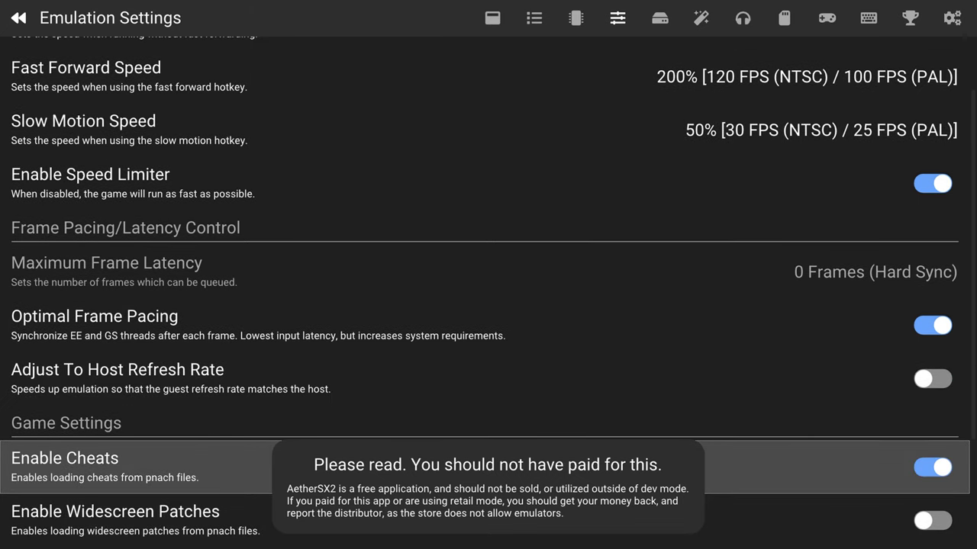
# Step: Turn on Enable Widescreen Patches and Enable No-Interlacing Patches
pyautogui.press('Down')
pyautogui.press('Return')
pyautogui.press('Down')
pyautogui.press('Return')
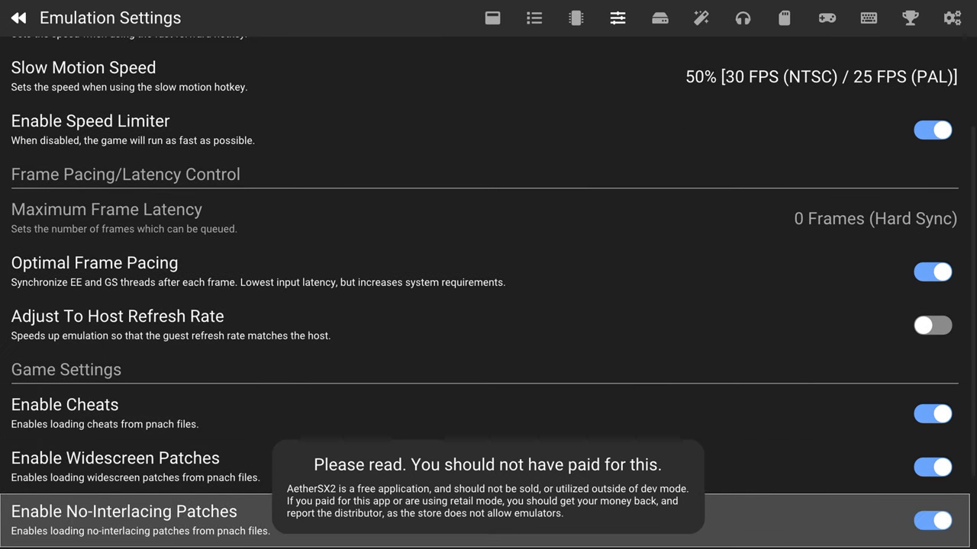
# Step: Turn Enable Cheats back off and review the remaining game settings down to Enable Per-Game Settings
pyautogui.press('Up')
pyautogui.press('Up')
pyautogui.press('Return')
pyautogui.press('Down')
pyautogui.press('Down')
pyautogui.press('Down')
pyautogui.press('Down')
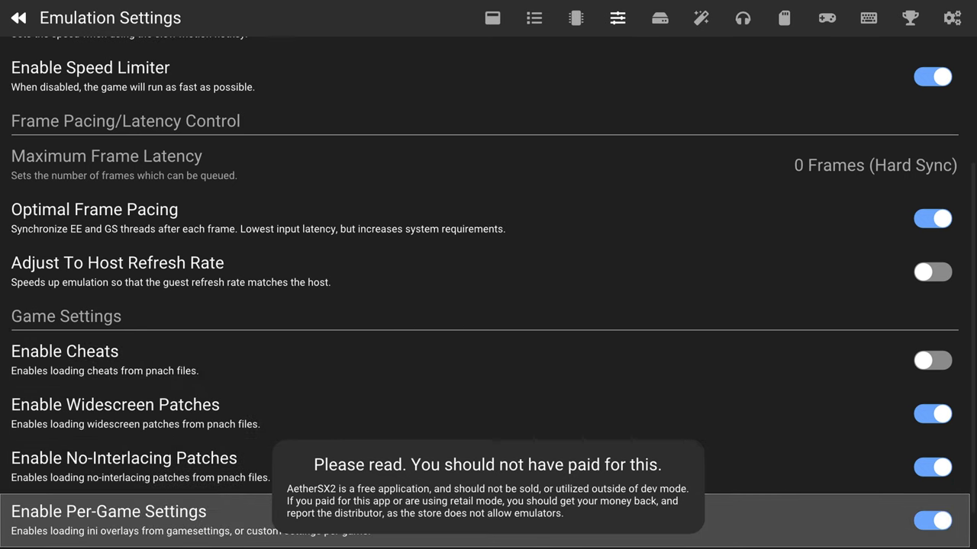
# Step: Leave the settings and open the game list from the main screen
pyautogui.press('Escape')
pyautogui.press('Down')
pyautogui.press('Down')
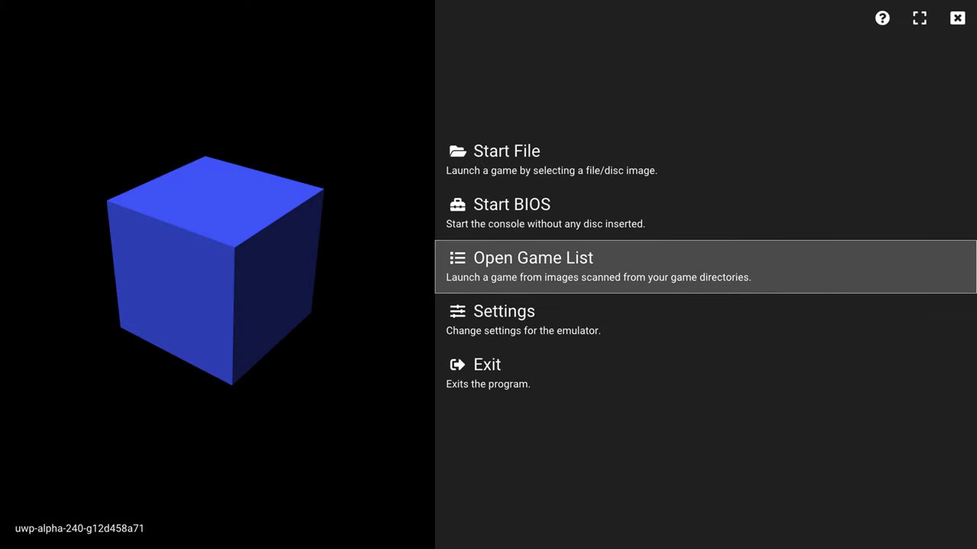
pyautogui.press('Return')
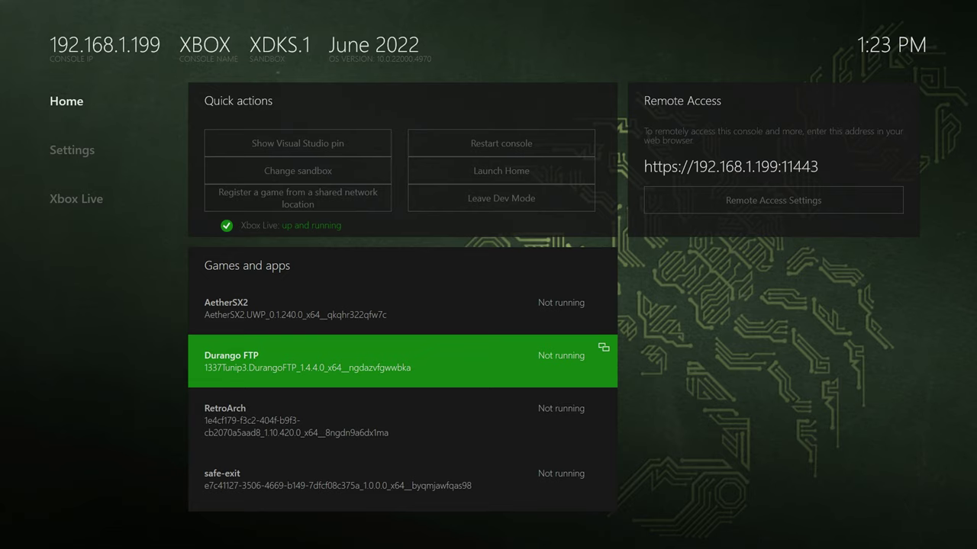
# Step: Launch AetherSX2 from the console's games and apps list and go to the Emulation Settings
pyautogui.press('Up')
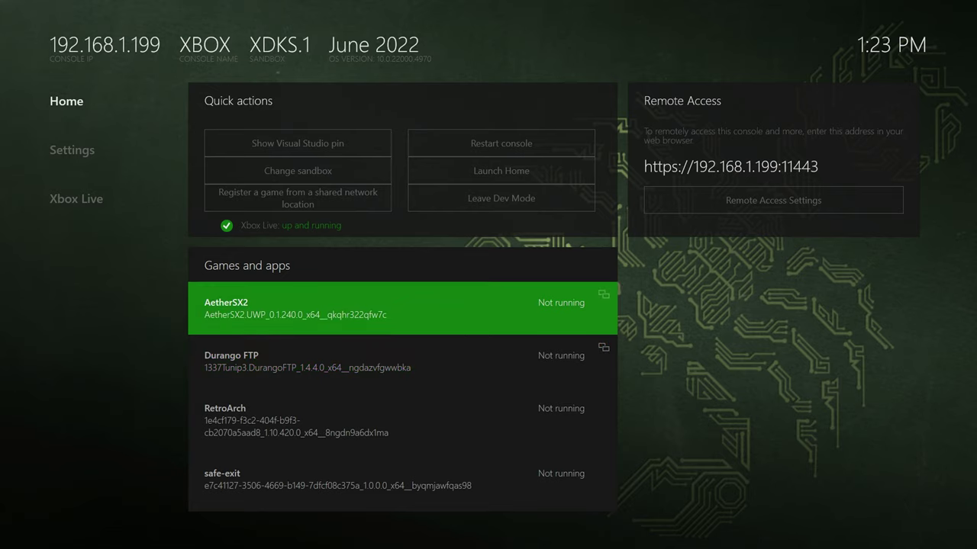
pyautogui.press('Return')
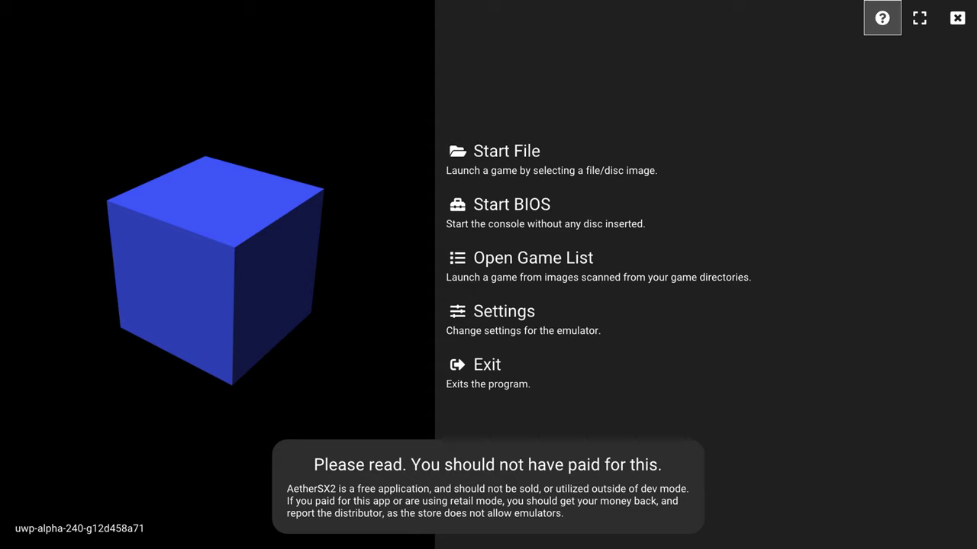
pyautogui.press('Down')
pyautogui.press('Down')
pyautogui.press('Down')
pyautogui.press('Down')
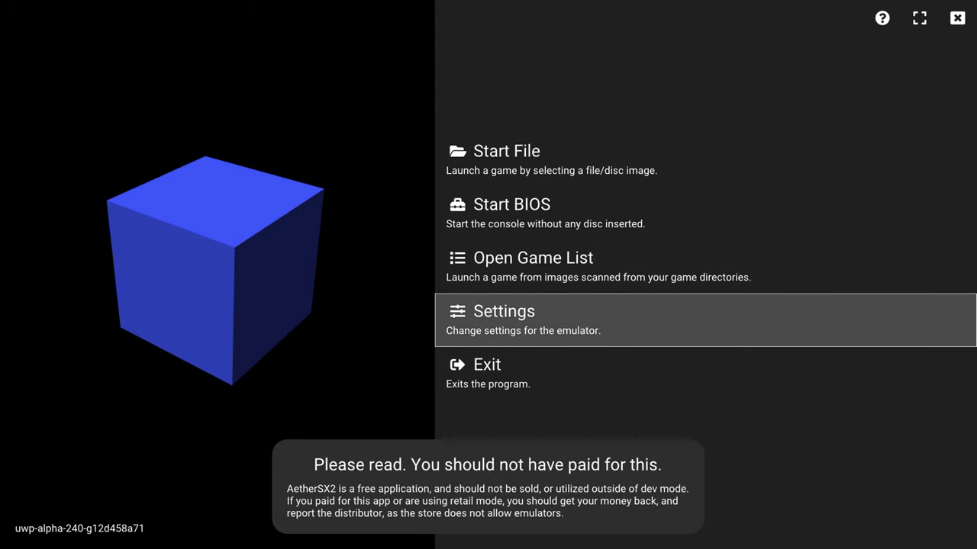
pyautogui.press('Return')
pyautogui.press('pagedown')
pyautogui.press('pagedown')
pyautogui.press('pagedown')
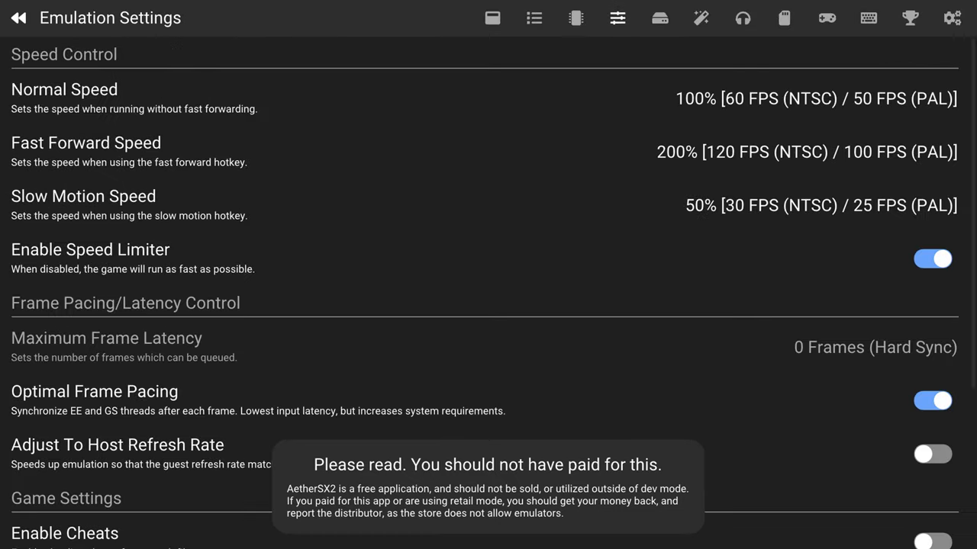
# Step: Turn off Enable Widescreen Patches and Enable No-Interlacing Patches, and leave the settings
pyautogui.press('Down')
pyautogui.press('Down')
pyautogui.press('Down')
pyautogui.press('Down')
pyautogui.press('Down')
pyautogui.press('Down')
pyautogui.press('Down')
pyautogui.press('Down')
pyautogui.press('Down')
pyautogui.press('Up')
pyautogui.press('Up')
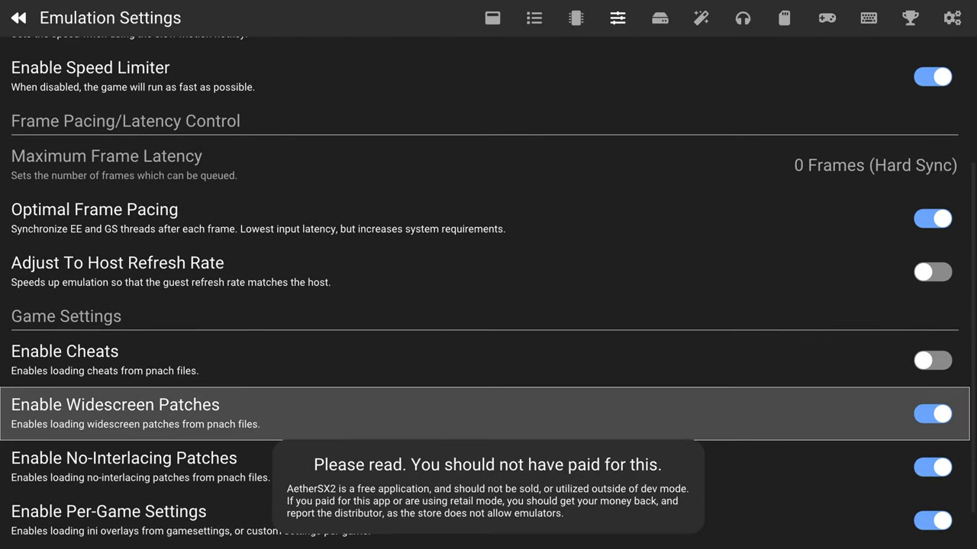
pyautogui.press('Return')
pyautogui.press('Down')
pyautogui.press('Return')
pyautogui.press('Escape')
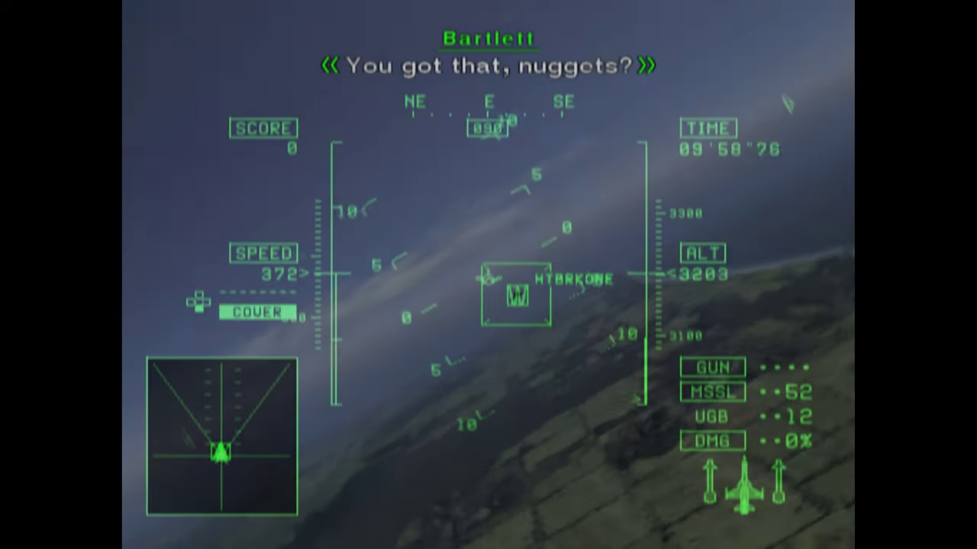
pyautogui.press('Left')
pyautogui.press('Right')
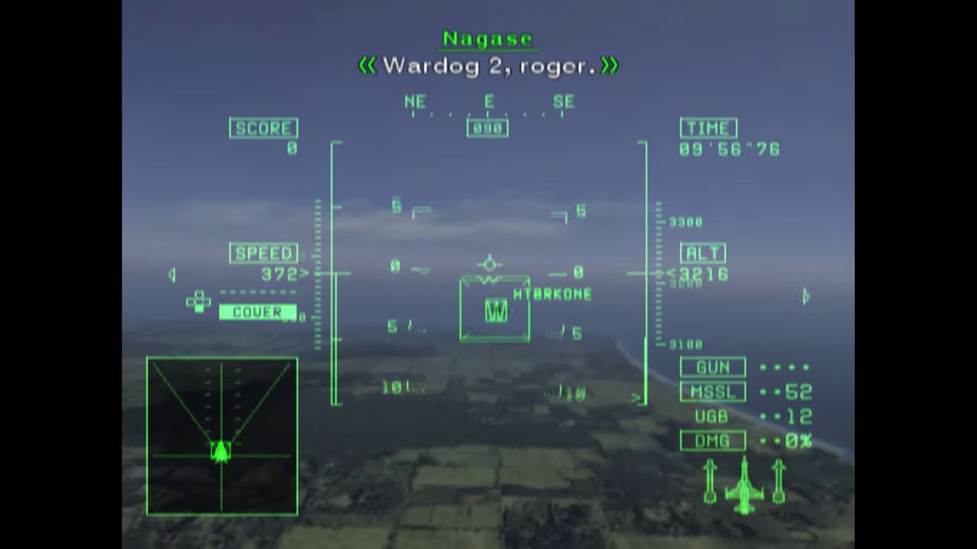
pyautogui.press('Down')
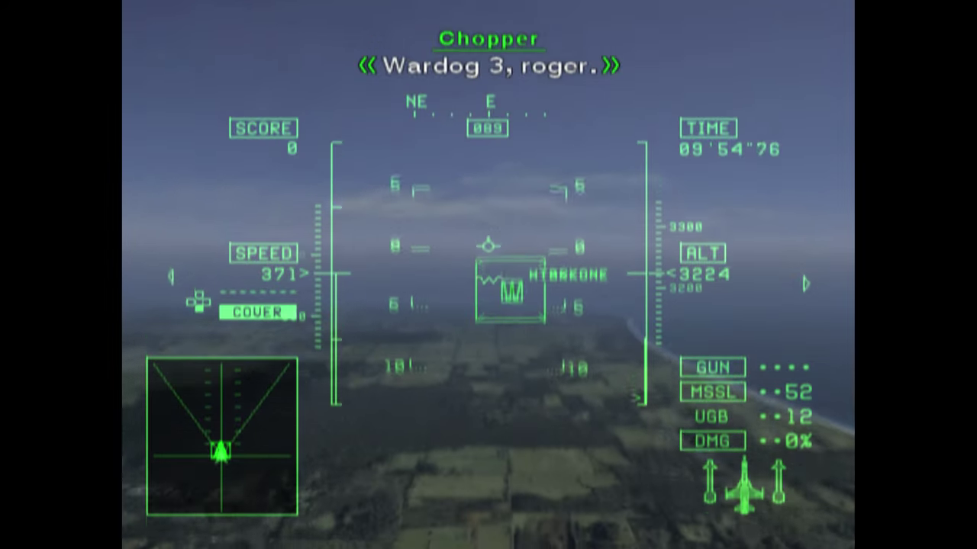
pyautogui.press('Down')
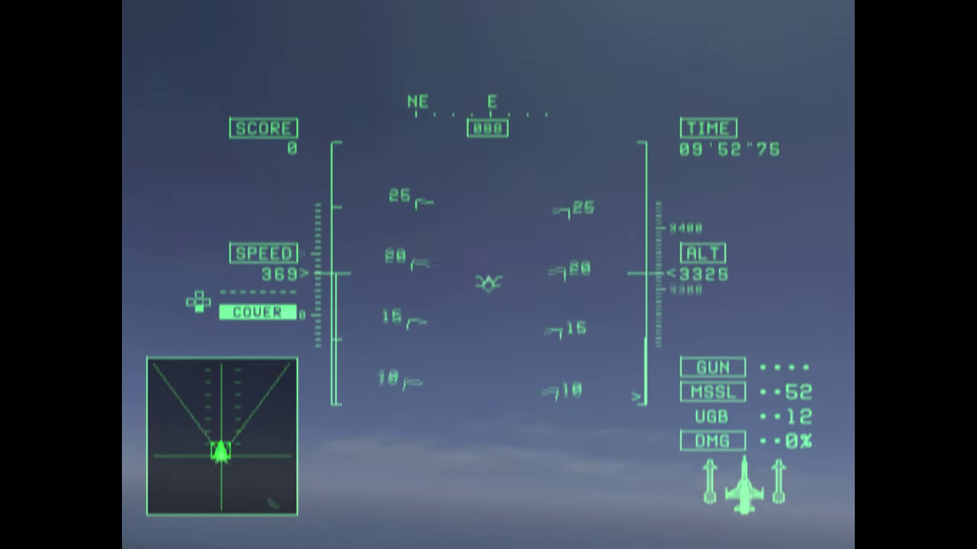
pyautogui.press('Up')
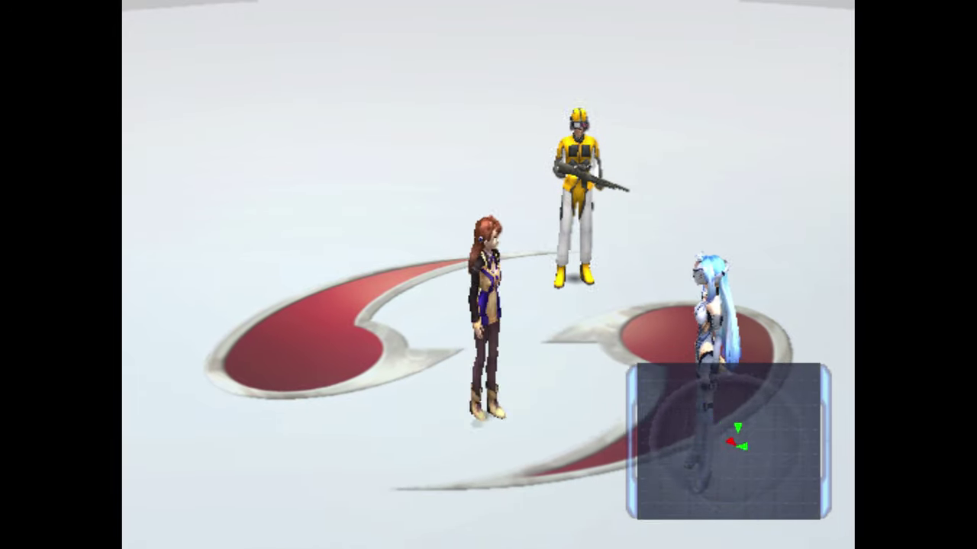
pyautogui.press('Up')
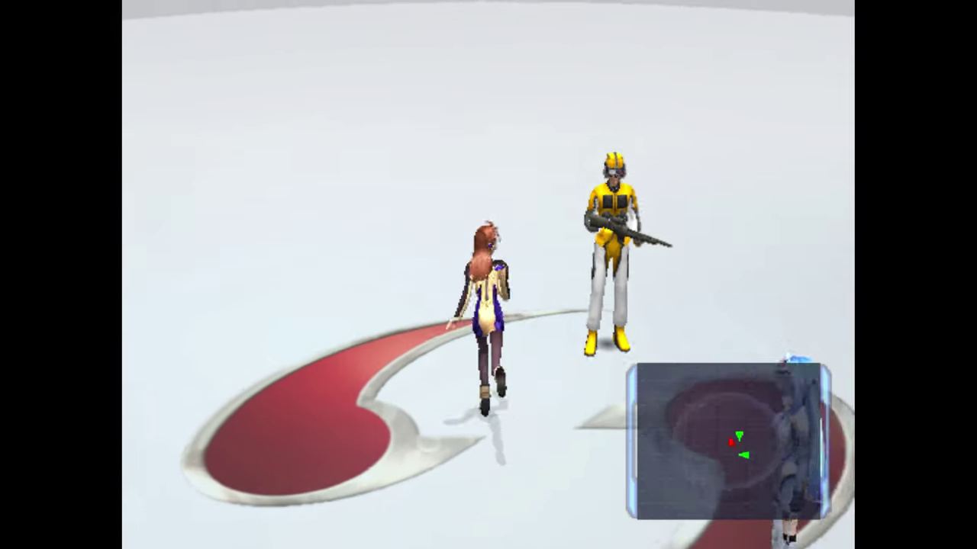
pyautogui.press('Down')
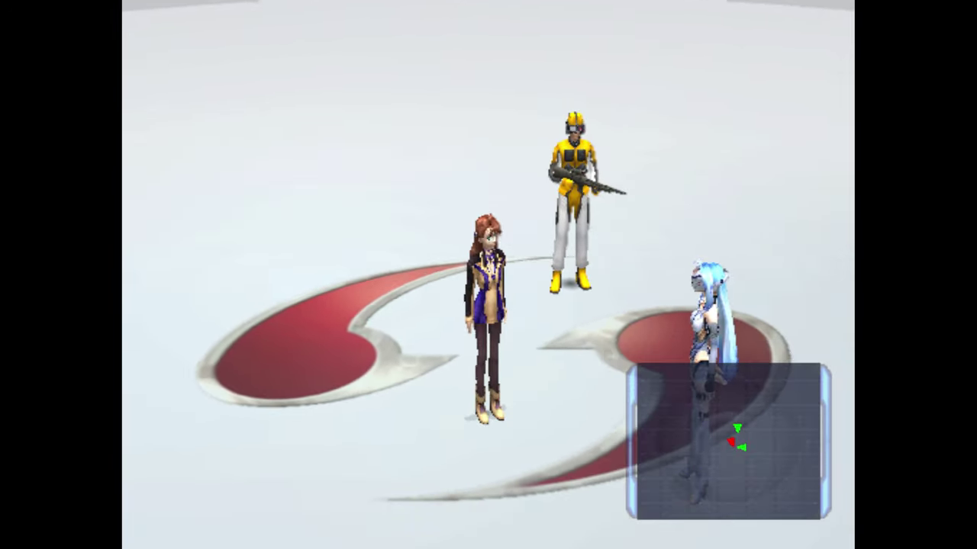
# Step: Pause the running Xenosaga game and open the emulator's Emulation Settings
pyautogui.press('Escape')
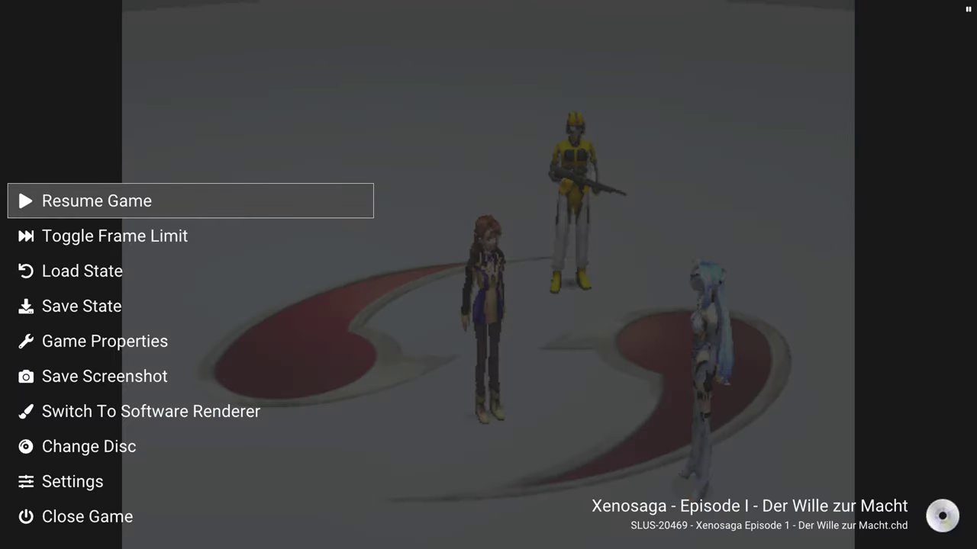
pyautogui.press('Down')
pyautogui.press('Down')
pyautogui.press('Down')
pyautogui.press('Down')
pyautogui.press('Down')
pyautogui.press('Down')
pyautogui.press('Down')
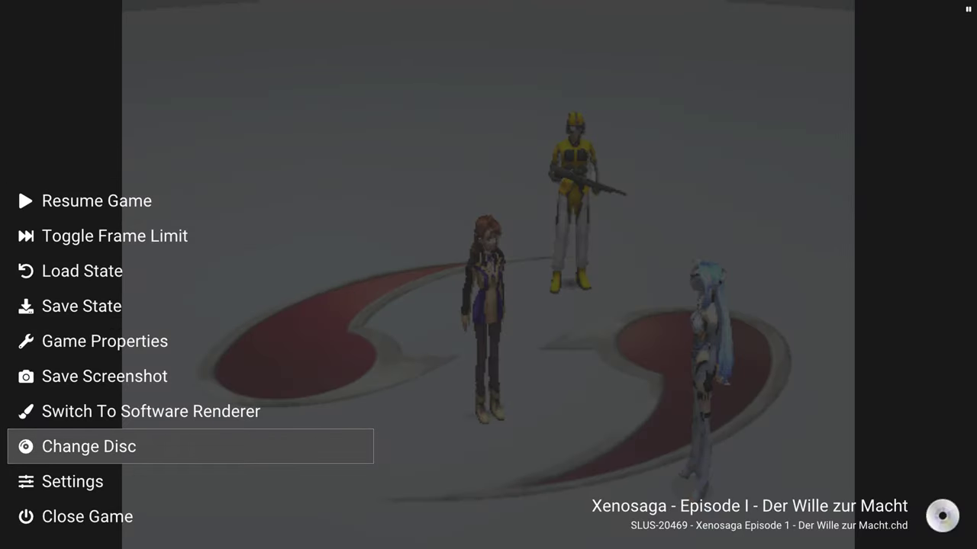
pyautogui.press('Down')
pyautogui.press('Return')
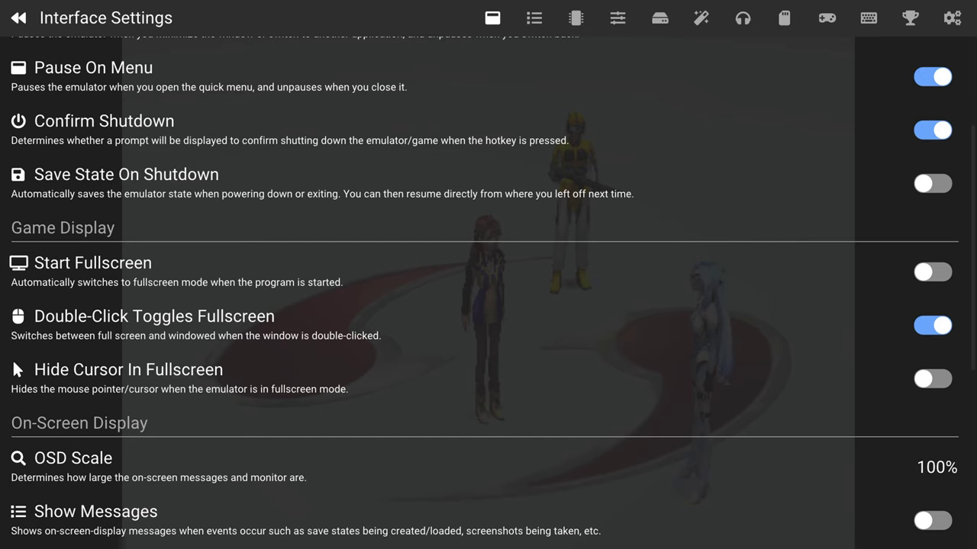
pyautogui.press('Right')
pyautogui.press('Right')
pyautogui.press('Right')
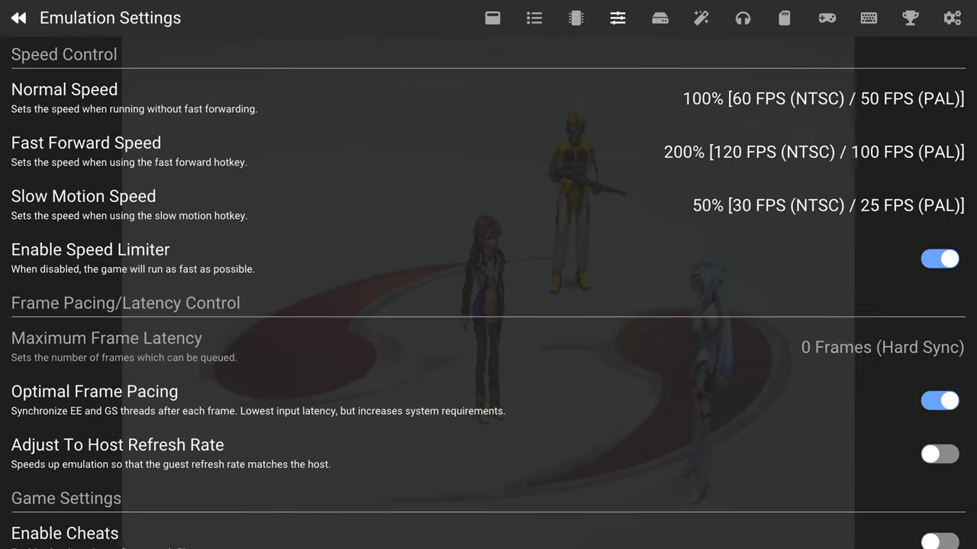
# Step: Set the Aspect Ratio in the Graphics Settings to 16:9 and return to the running game
pyautogui.press('Right')
pyautogui.press('Right')
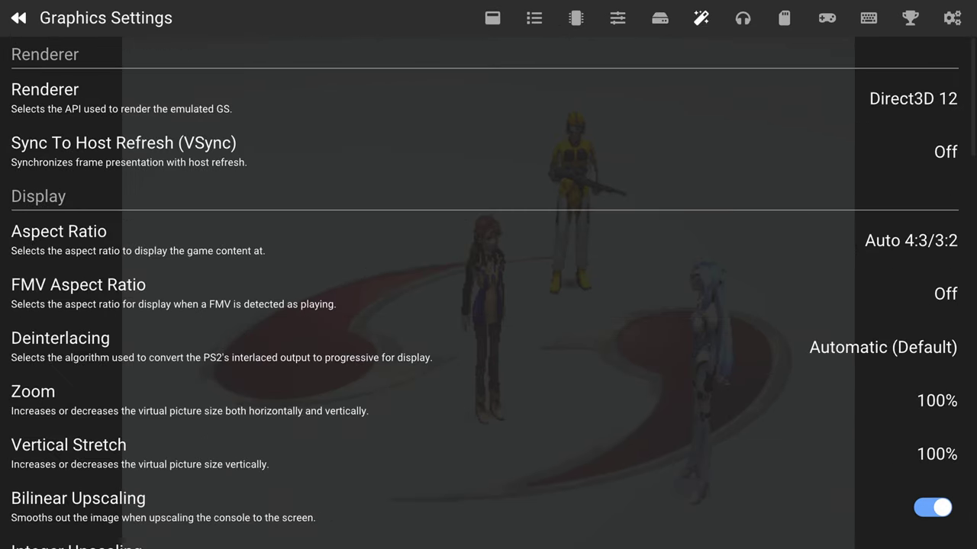
pyautogui.press('Down')
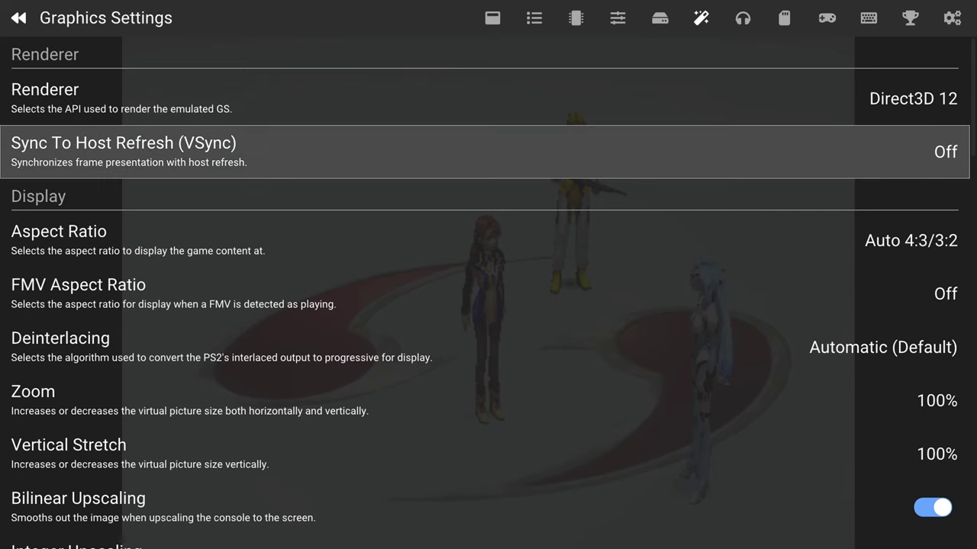
pyautogui.press('Down')
pyautogui.press('Return')
pyautogui.press('Down')
pyautogui.press('Down')
pyautogui.press('Down')
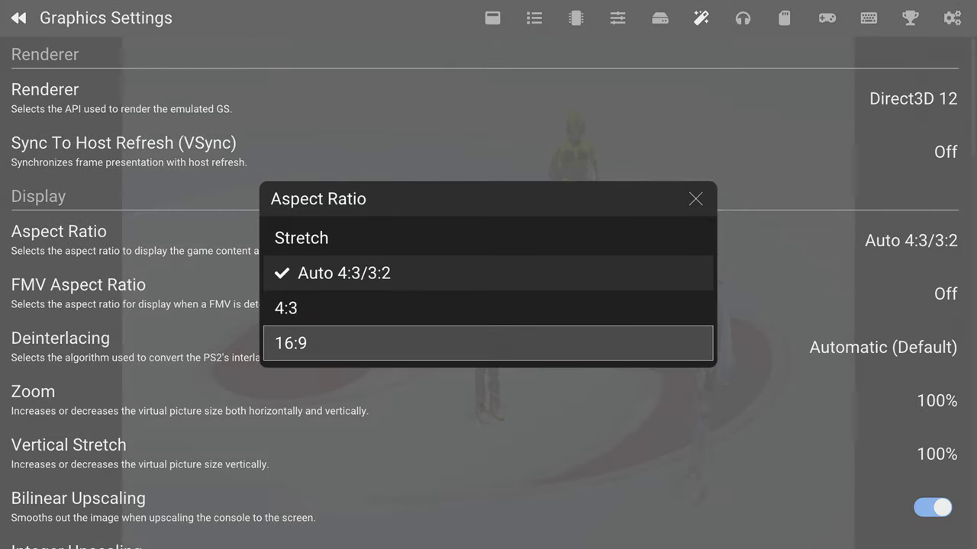
pyautogui.press('Return')
pyautogui.press('Escape')
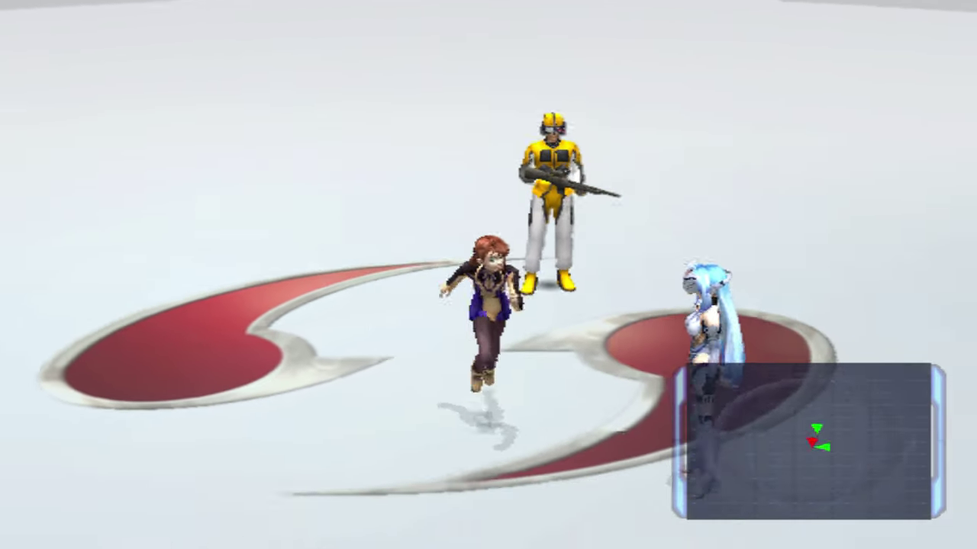
# Step: Run the character around the scene to examine the game picture in 16:9
pyautogui.press('Up')
pyautogui.press('Left')
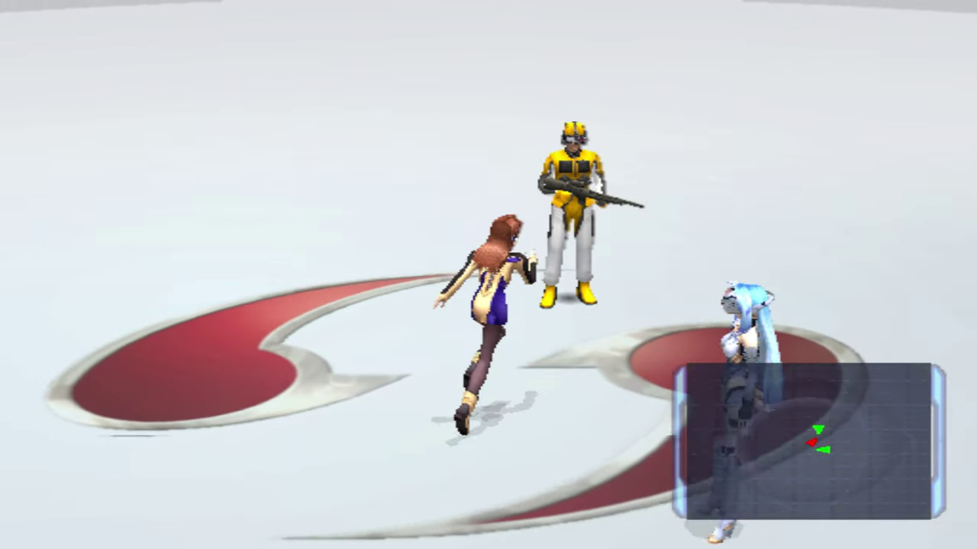
pyautogui.press('Up')
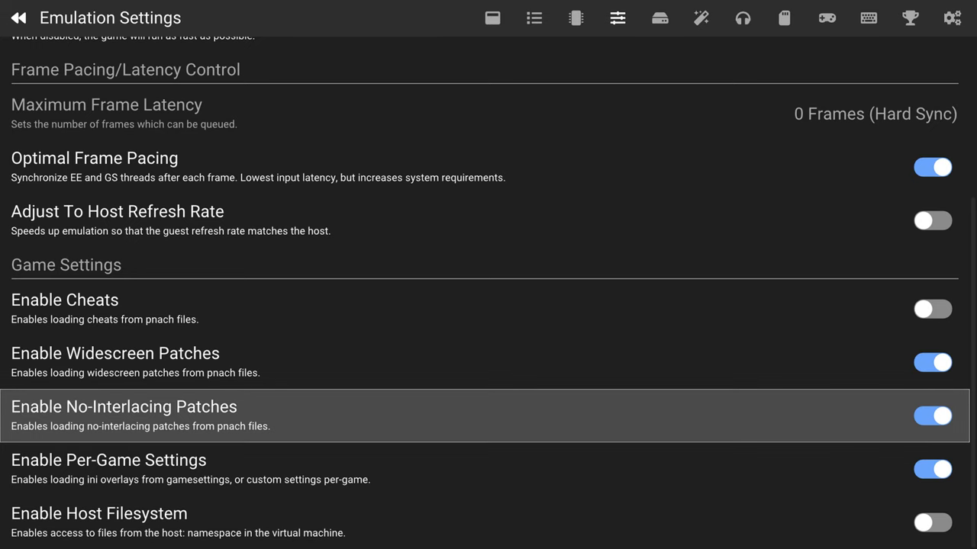
# Step: Review the per-game option in Emulation Settings and the System Settings from Cycle Rate down to Enable Fast CDVD
pyautogui.press('Down')
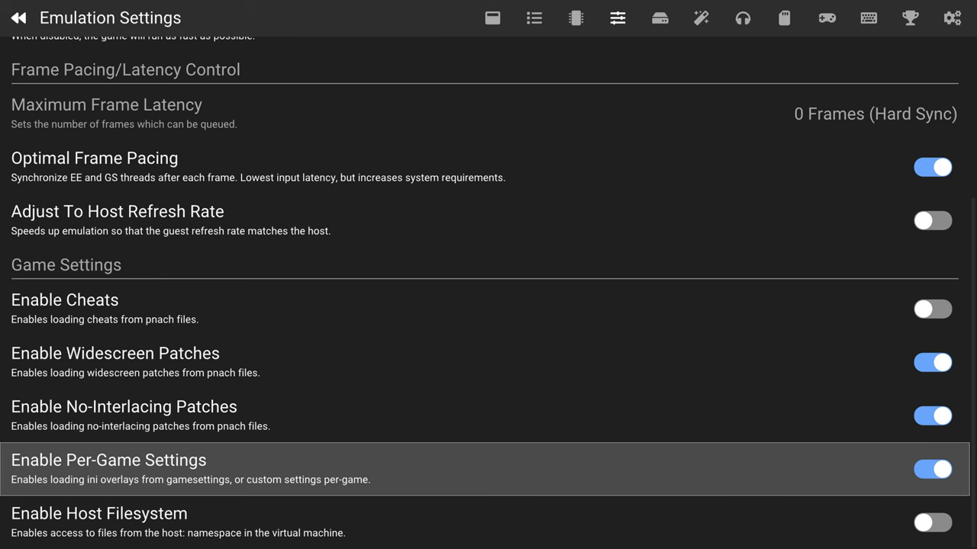
pyautogui.press('Right')
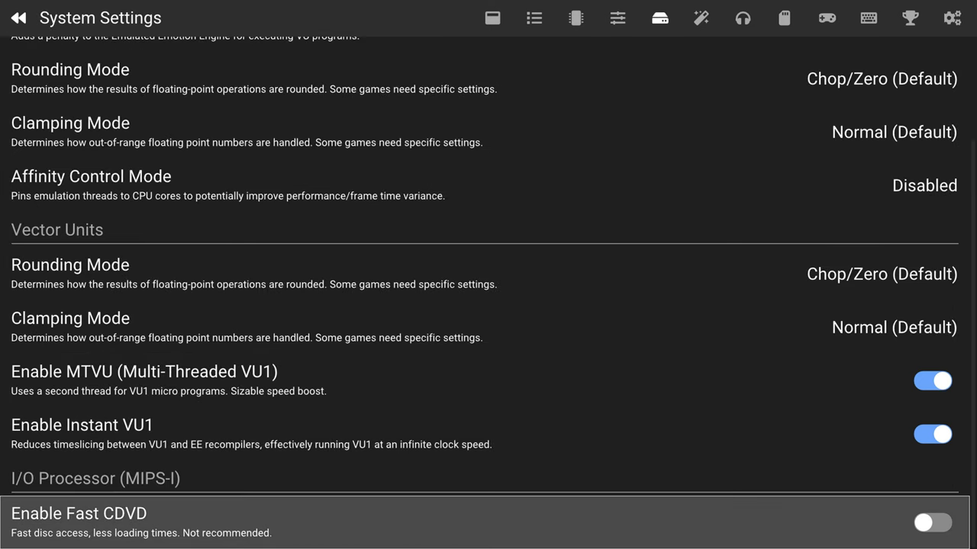
pyautogui.press('Up')
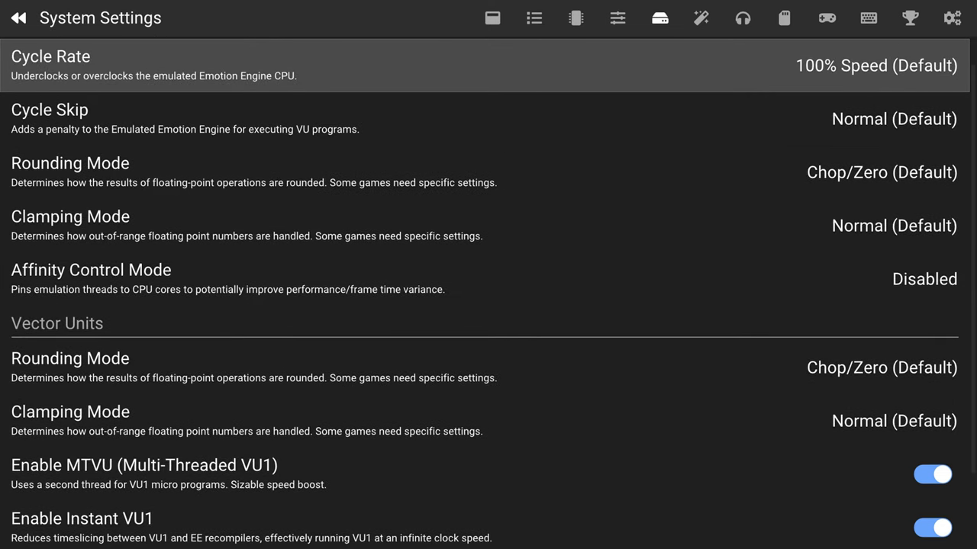
pyautogui.press('Down')
pyautogui.press('Down')
pyautogui.press('Down')
pyautogui.press('Down')
pyautogui.press('Down')
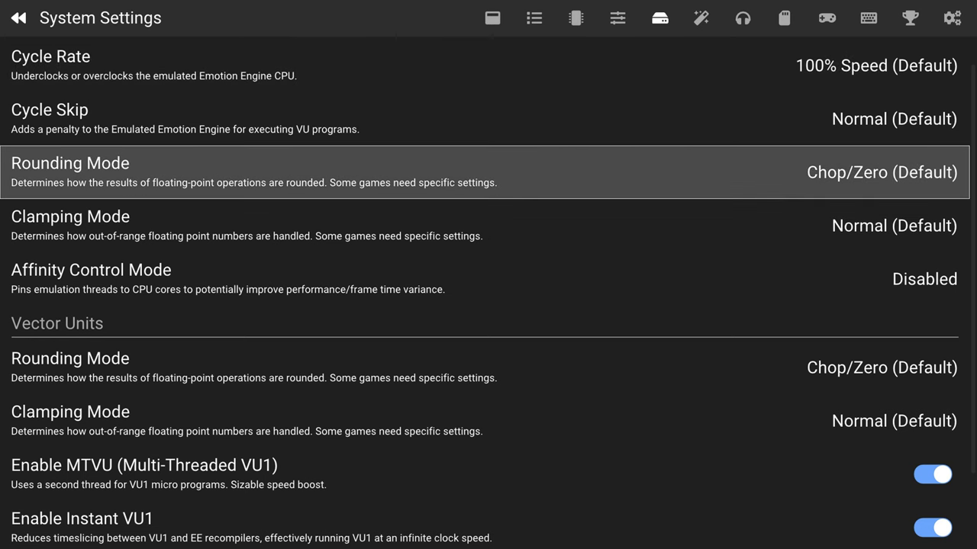
pyautogui.press('Down')
pyautogui.press('Down')
pyautogui.press('Down')
pyautogui.press('Down')
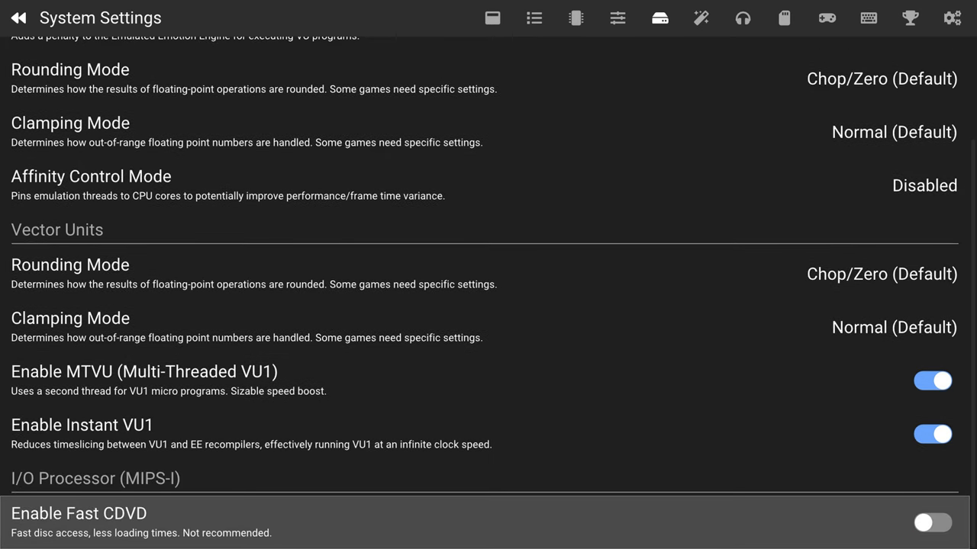
pyautogui.press('Up')
pyautogui.press('Up')
pyautogui.press('Up')
pyautogui.press('Up')
pyautogui.press('Up')
pyautogui.press('Up')
pyautogui.press('Up')
pyautogui.press('Up')
pyautogui.press('Up')
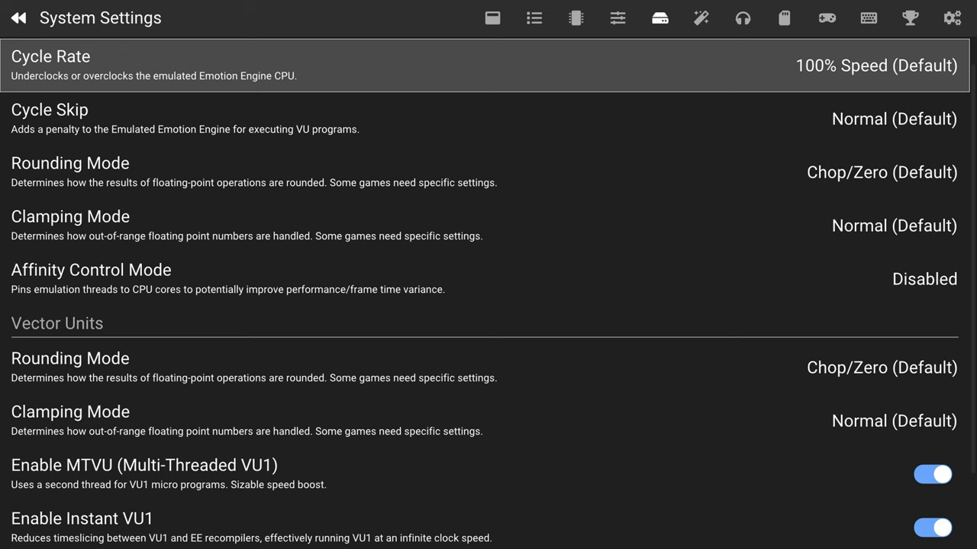
pyautogui.press('Down')
pyautogui.press('Down')
pyautogui.press('Down')
pyautogui.press('Down')
pyautogui.press('Down')
pyautogui.press('Down')
pyautogui.press('Down')
pyautogui.press('Down')
pyautogui.press('Down')
pyautogui.press('Up')
pyautogui.press('Up')
pyautogui.press('Up')
pyautogui.press('Up')
pyautogui.press('Up')
pyautogui.press('Up')
pyautogui.press('Up')
pyautogui.press('Up')
pyautogui.press('Up')
# Step: Go to the Graphics Settings, examine the available Renderer choices, and leave the list without selecting another one
pyautogui.press('Right')
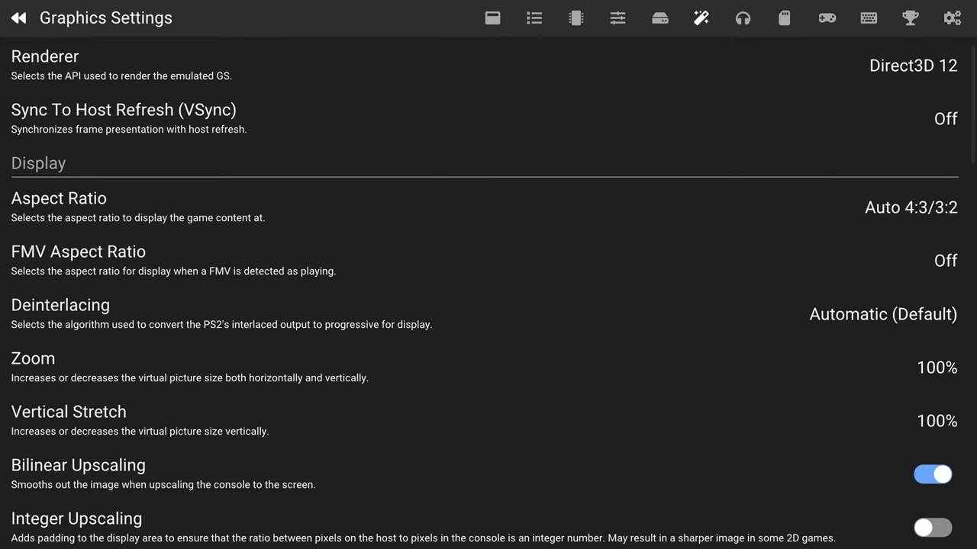
pyautogui.press('Down')
pyautogui.press('Up')
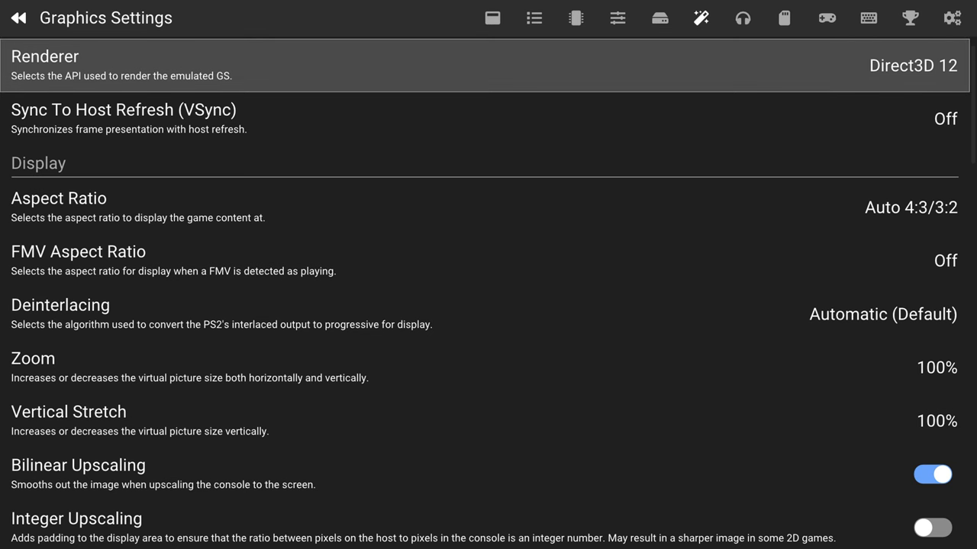
pyautogui.press('Return')
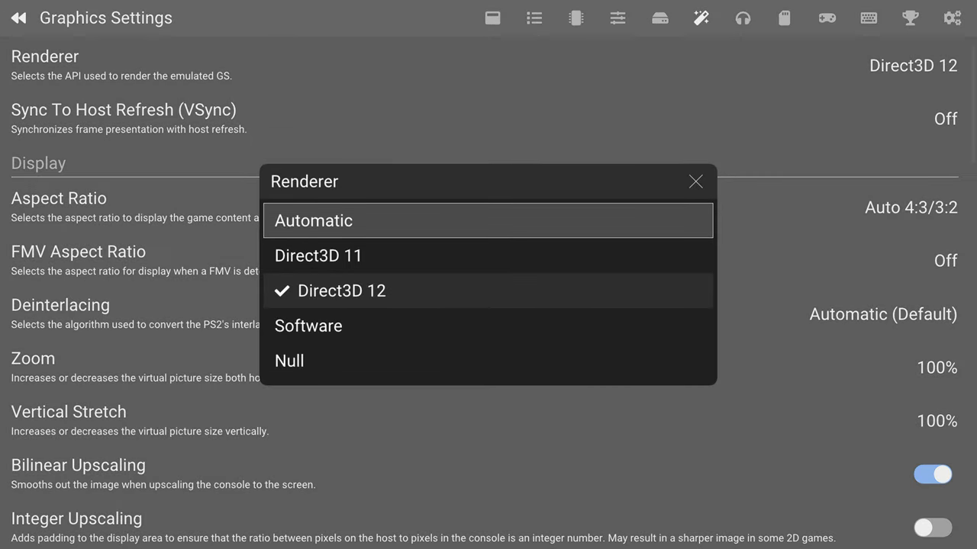
pyautogui.press('Down')
pyautogui.press('Down')
pyautogui.press('Down')
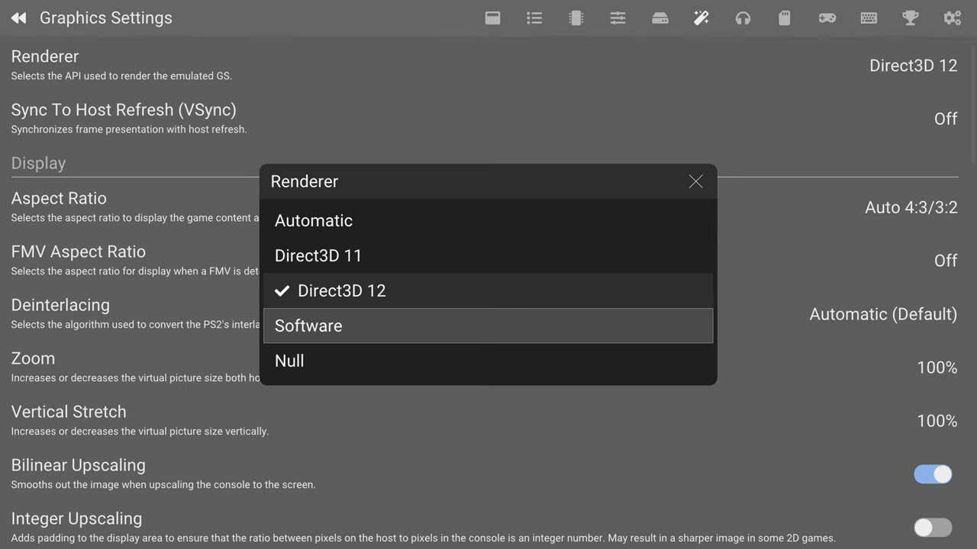
pyautogui.press('Up')
pyautogui.press('Up')
pyautogui.press('Up')
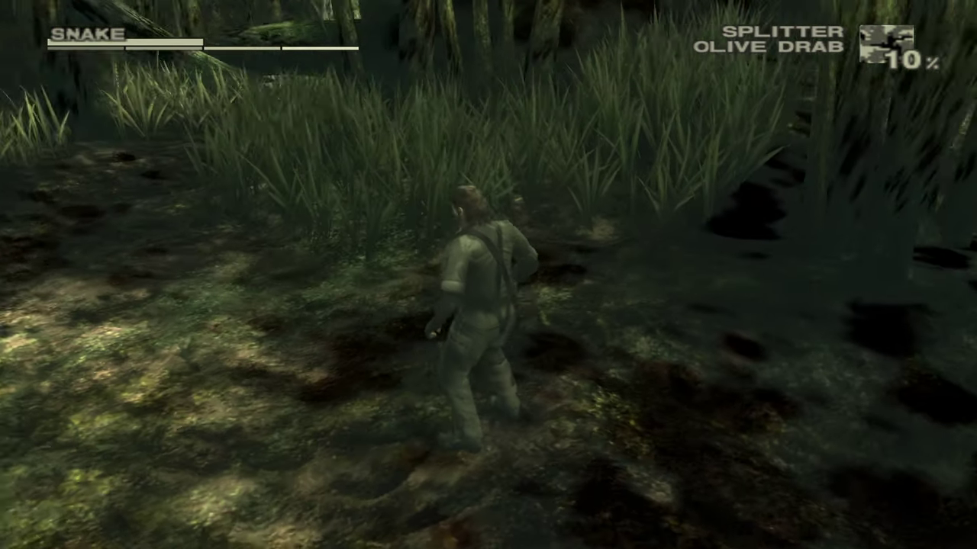
pyautogui.press('Escape')
# Step: Look through the Sync To Host Refresh (VSync) choices and choose Off
pyautogui.click(122, 119)
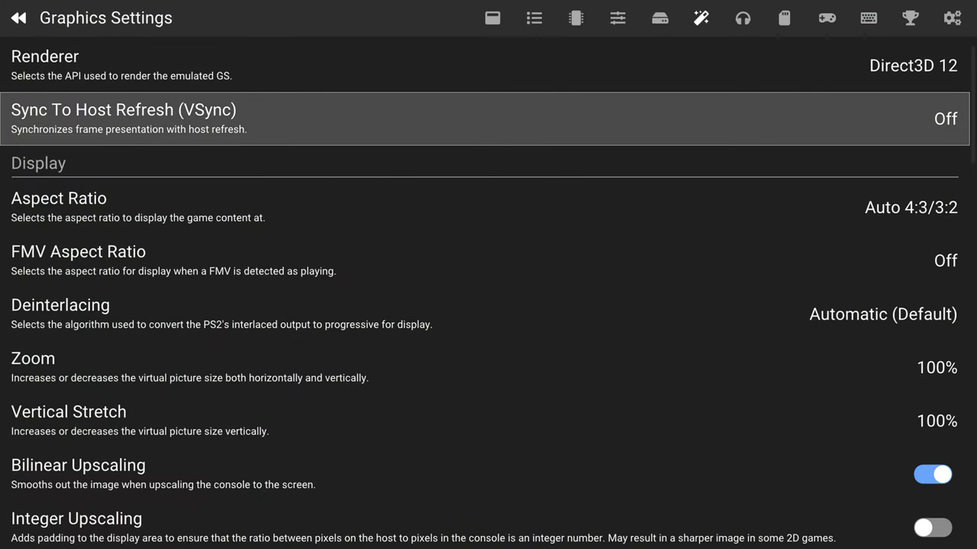
pyautogui.press('Return')
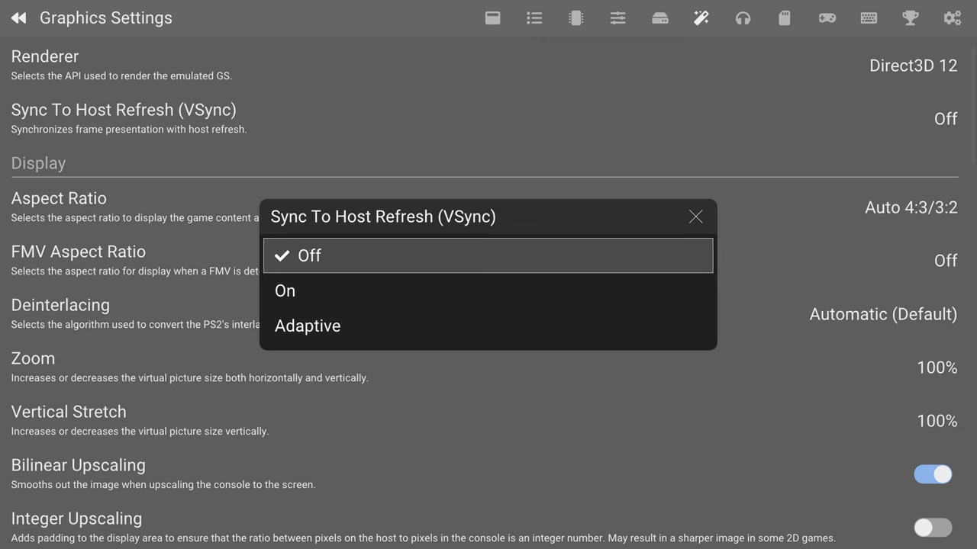
pyautogui.press('Down')
pyautogui.press('Down')
pyautogui.press('Up')
pyautogui.press('Up')
pyautogui.press('Return')
# Step: Look through the Aspect Ratio choices and choose Auto 4:3/3:2
pyautogui.press('Down')
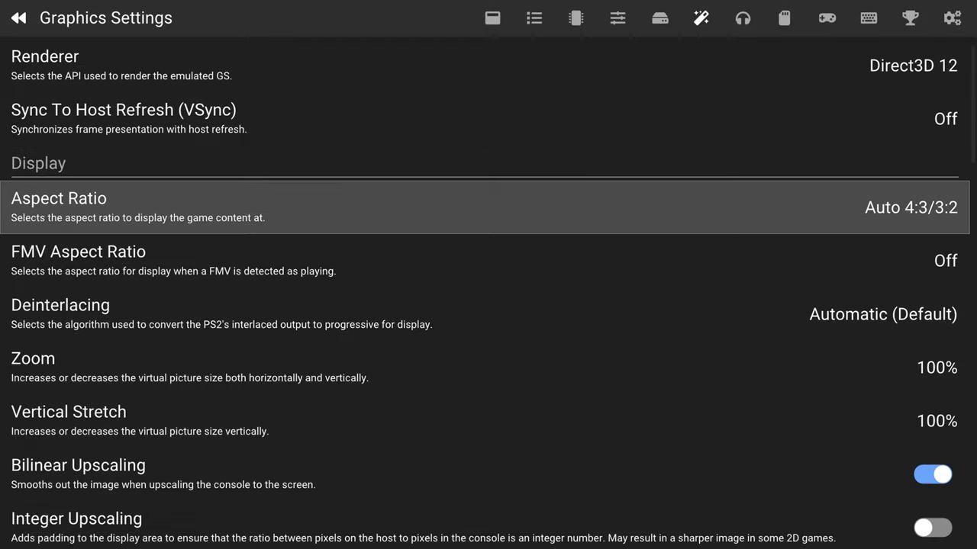
pyautogui.press('Return')
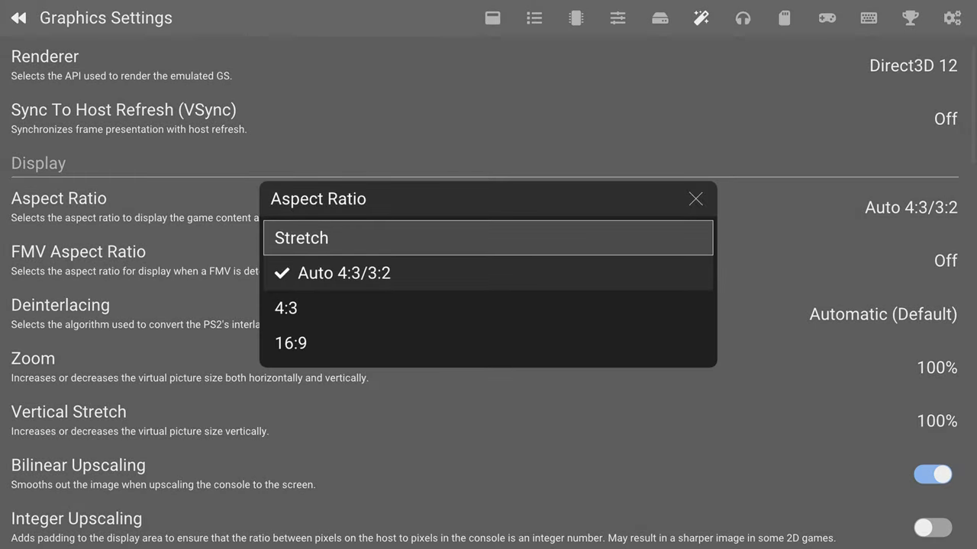
pyautogui.press('Down')
pyautogui.press('Down')
pyautogui.press('Down')
pyautogui.press('Up')
pyautogui.press('Up')
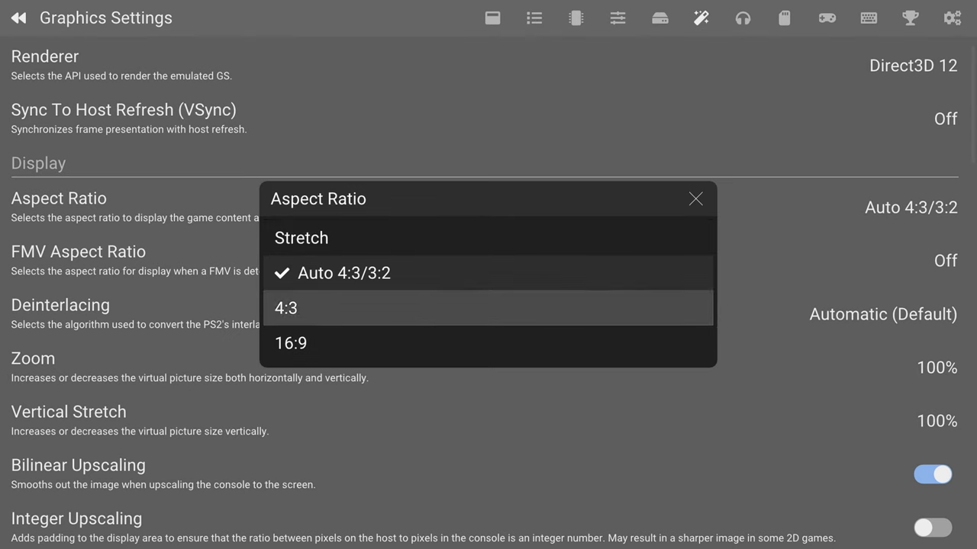
pyautogui.press('Return')
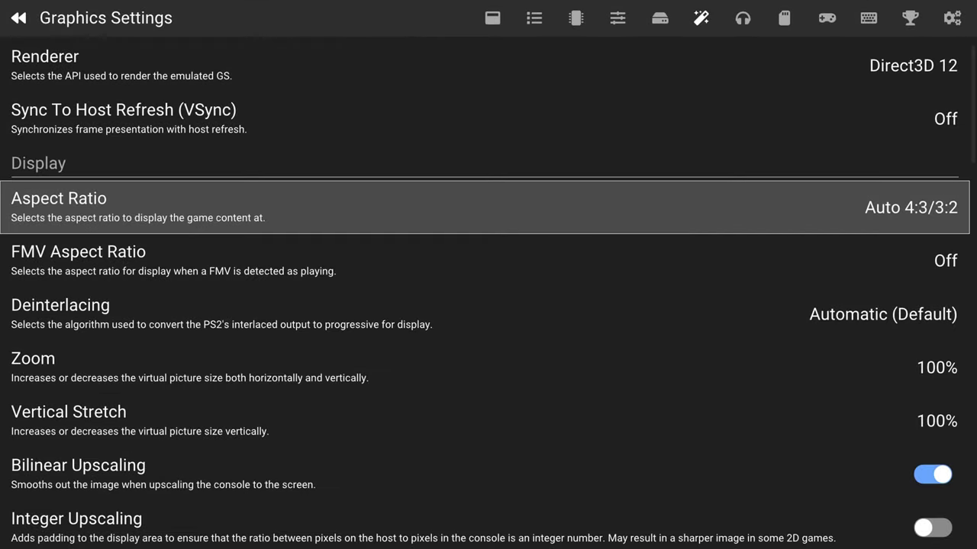
# Step: Check the FMV Aspect Ratio choices and choose Off
pyautogui.press('Down')
pyautogui.press('Return')
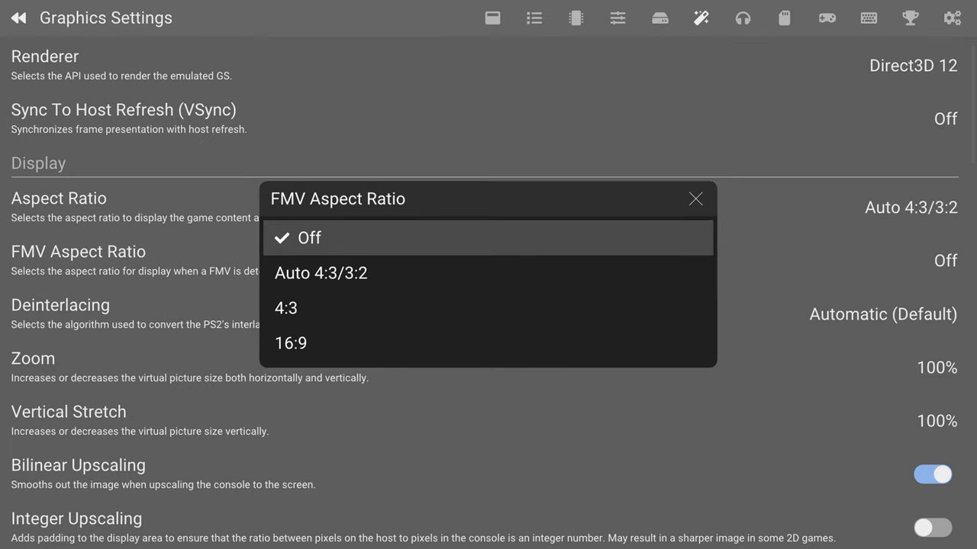
pyautogui.press('Return')
# Step: Look through the Deinterlacing methods and choose Automatic (Default)
pyautogui.press('Down')
pyautogui.press('Return')
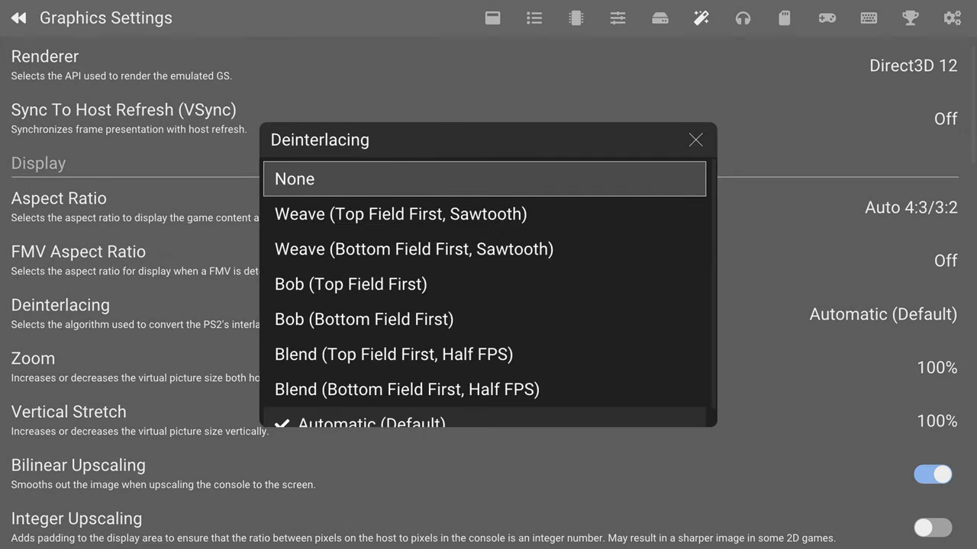
pyautogui.press('Down')
pyautogui.press('Down')
pyautogui.press('Down')
pyautogui.press('Down')
pyautogui.press('Down')
pyautogui.press('Down')
pyautogui.press('Down')
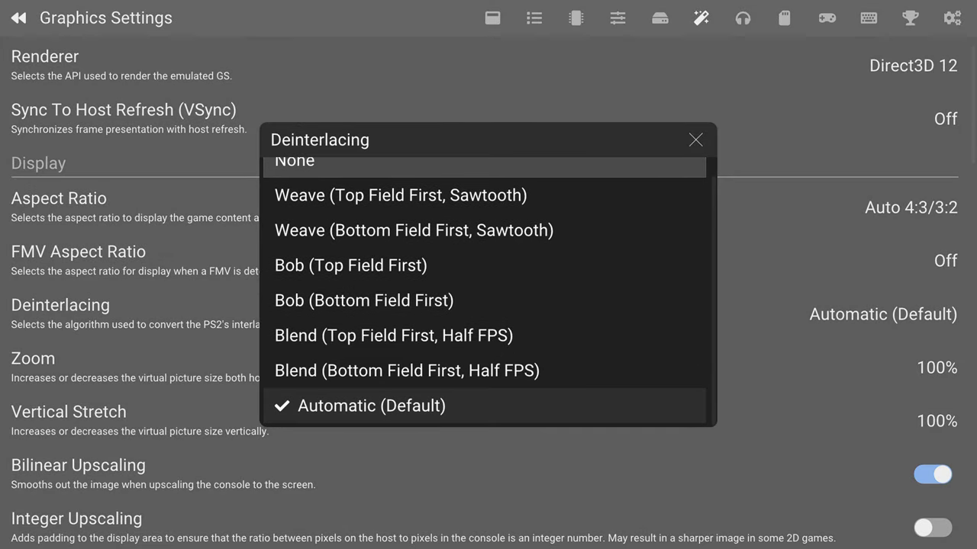
pyautogui.press('Return')
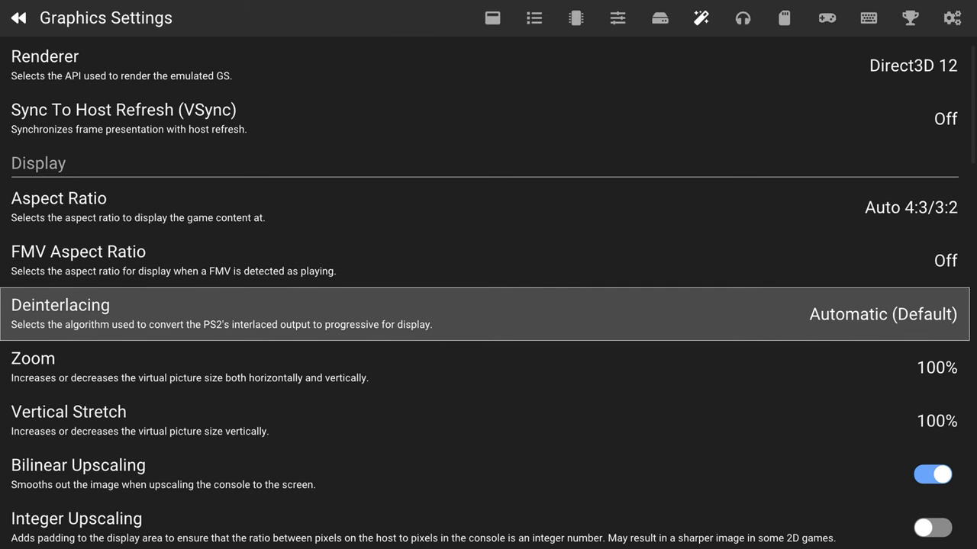
# Step: Review the display options from Zoom to Screen Offsets, briefly switching Integer Upscaling on and back off
pyautogui.press('Down')
pyautogui.press('Down')
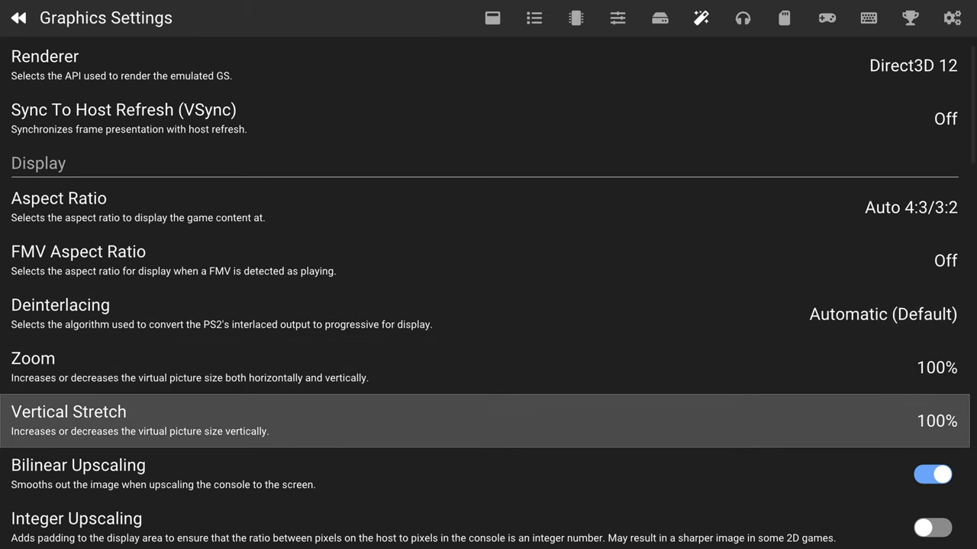
pyautogui.press('Down')
pyautogui.press('Down')
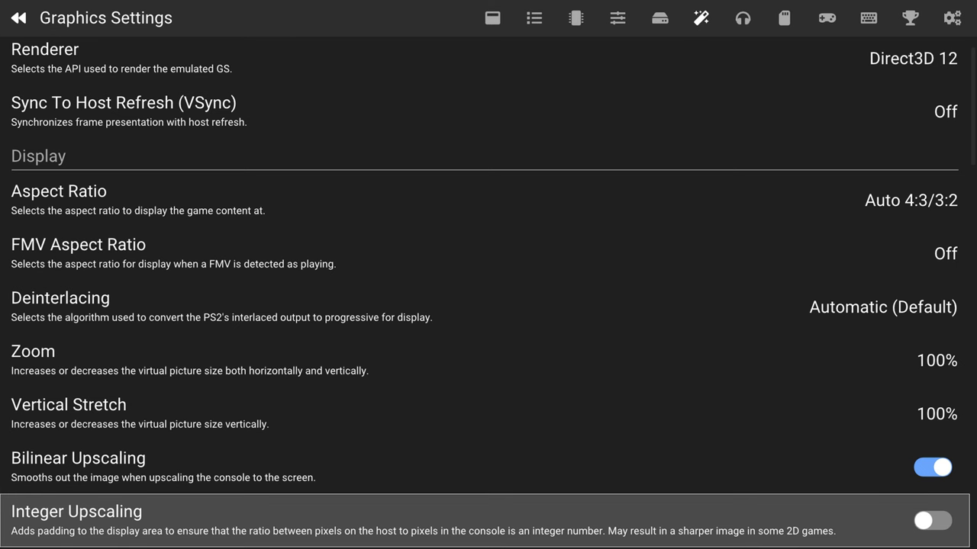
pyautogui.press('Down')
pyautogui.press('Up')
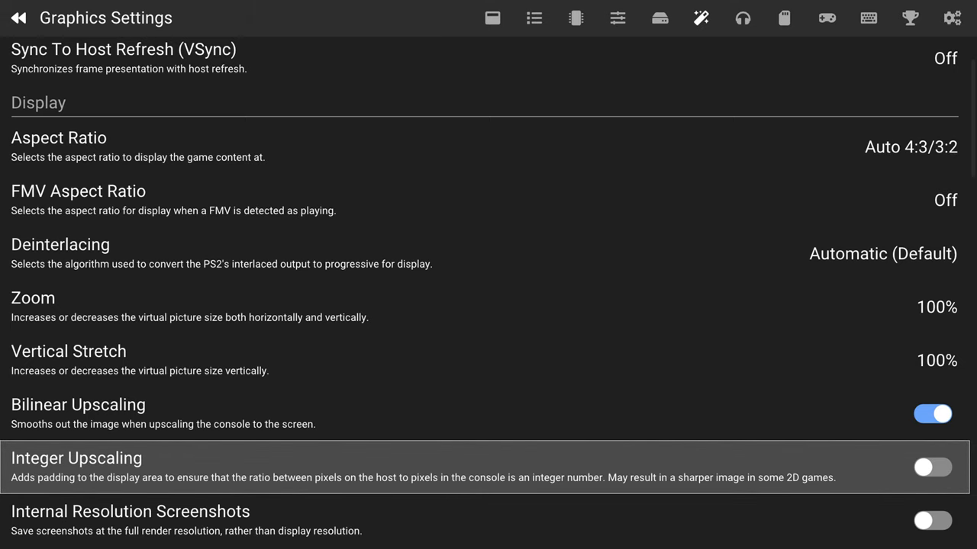
pyautogui.press('Return')
pyautogui.press('Return')
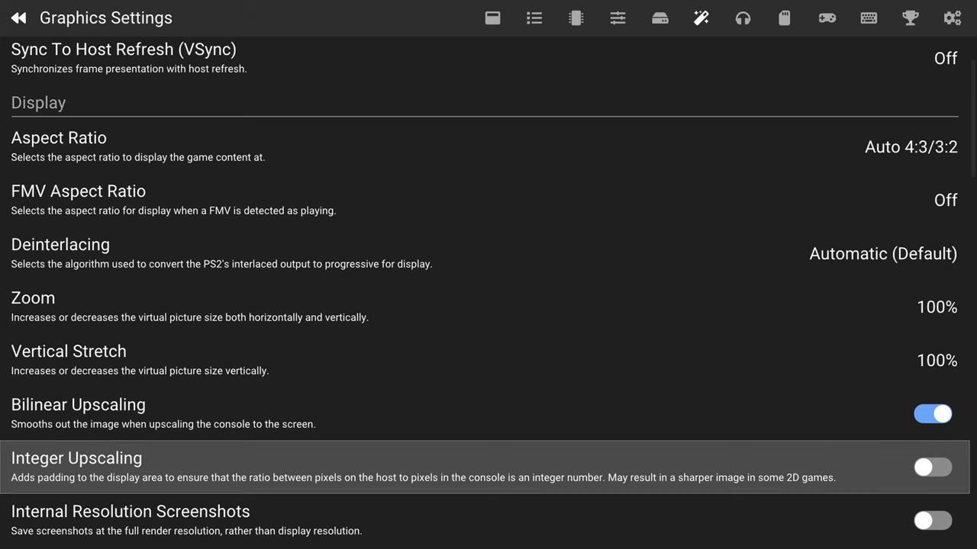
pyautogui.press('Down')
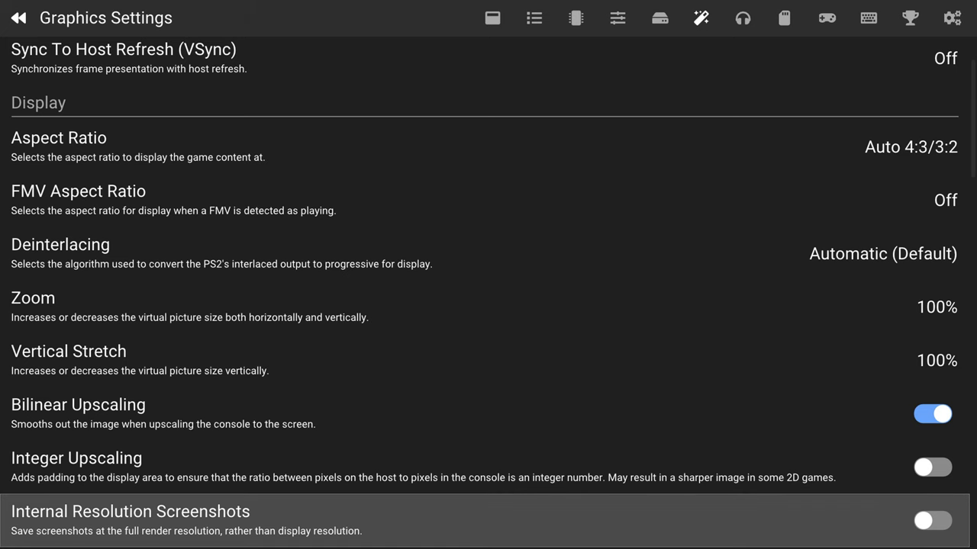
pyautogui.press('Down')
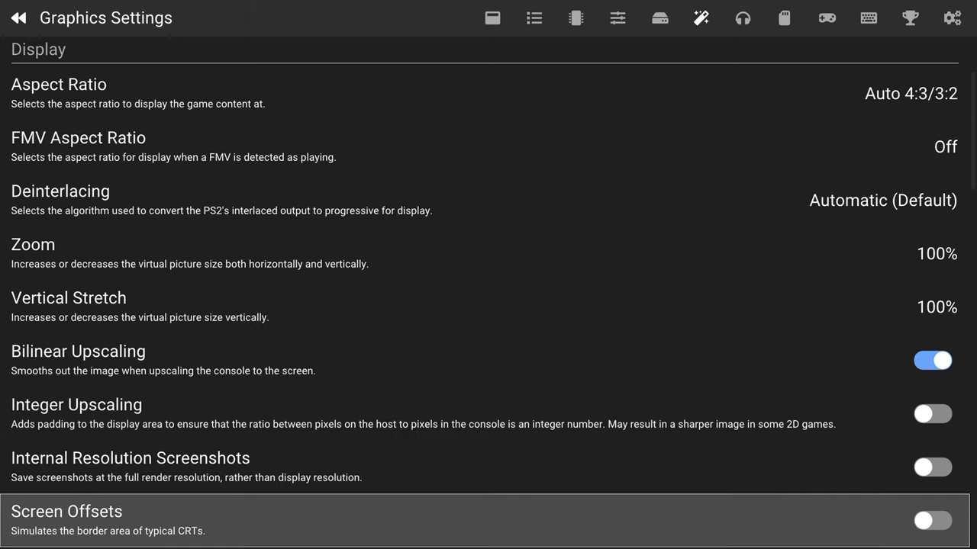
# Step: Look through the Internal Resolution choices and set it to 4x Native (~1440p/2K)
pyautogui.press('Down')
pyautogui.press('Return')
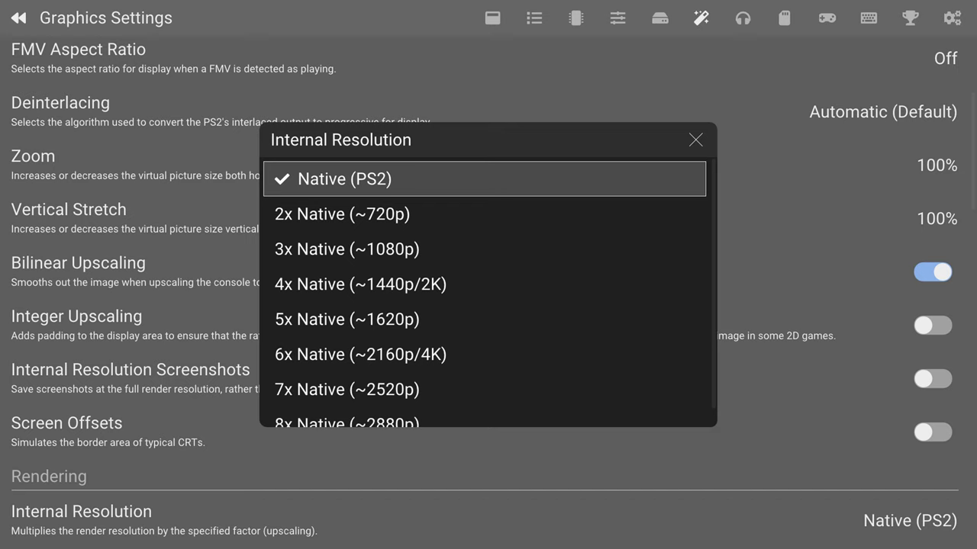
pyautogui.press('Down')
pyautogui.press('Down')
pyautogui.press('Down')
pyautogui.press('Down')
pyautogui.press('Down')
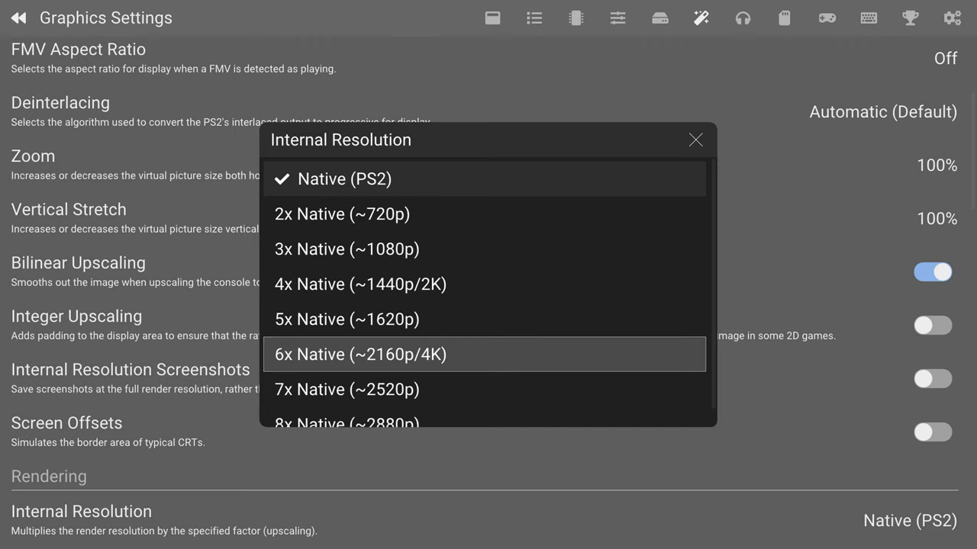
pyautogui.press('Up')
pyautogui.press('Up')
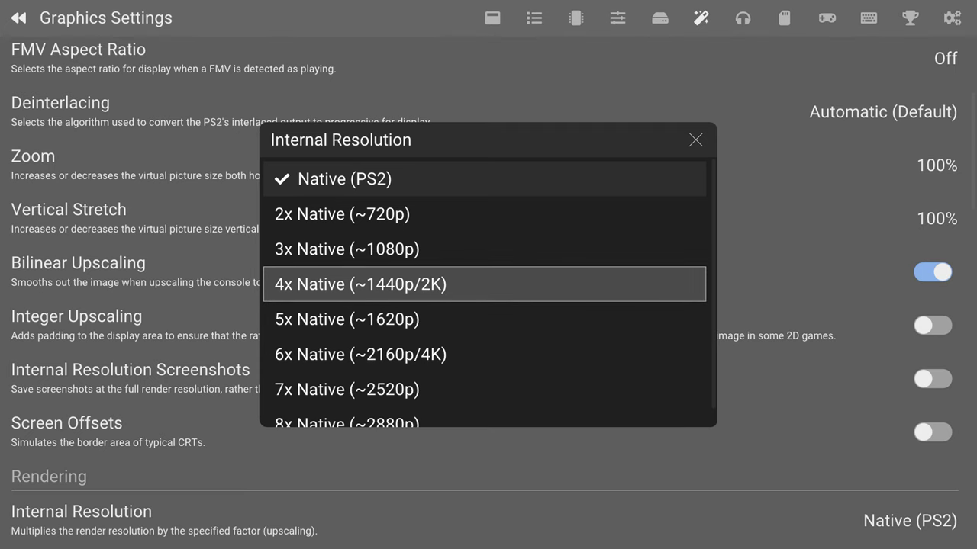
pyautogui.press('Return')
# Step: Look through the Mipmapping choices and choose Automatic (Default)
pyautogui.press('Down')
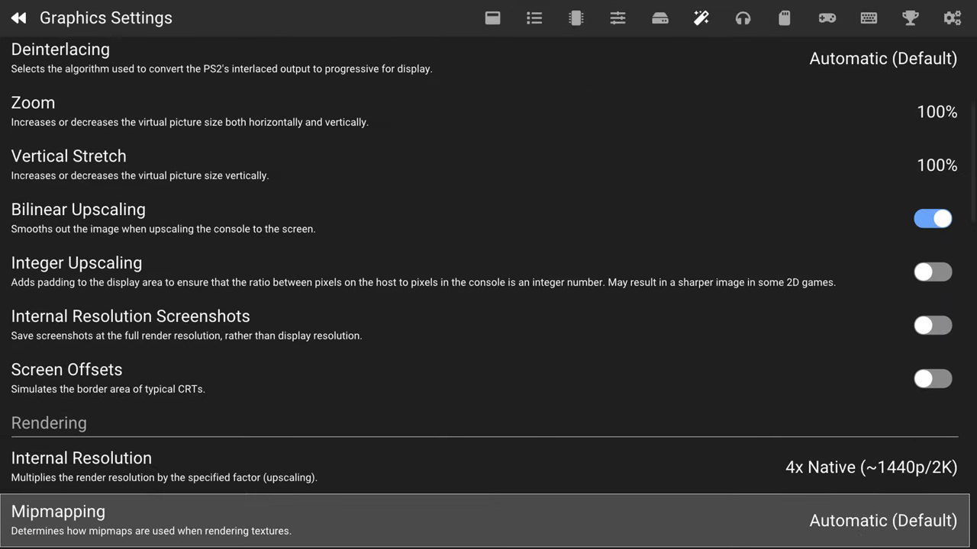
pyautogui.press('Return')
pyautogui.press('Down')
pyautogui.press('Down')
pyautogui.press('Down')
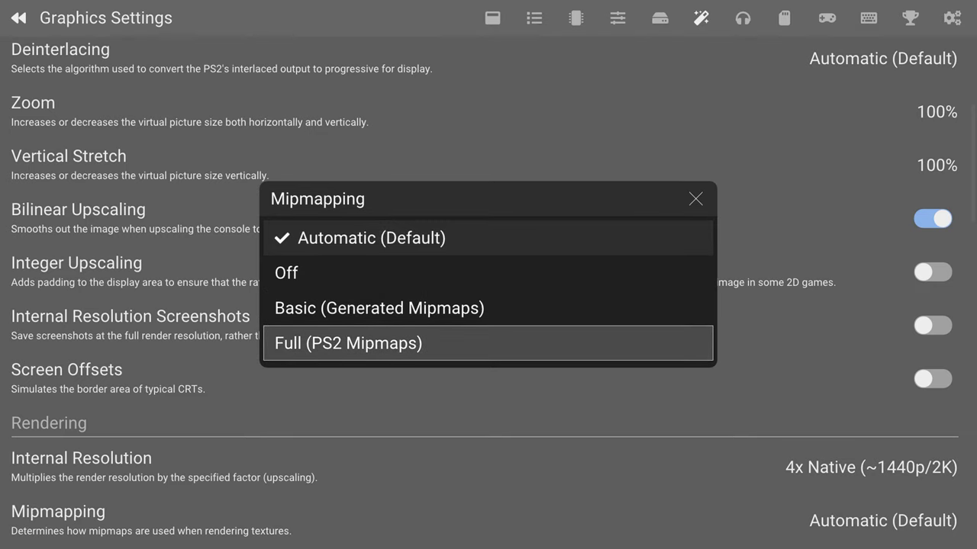
pyautogui.press('Up')
pyautogui.press('Up')
pyautogui.press('Up')
pyautogui.press('Return')
# Step: Check the Bilinear Filtering and Trilinear Filtering choices, keeping both as they are set
pyautogui.press('Down')
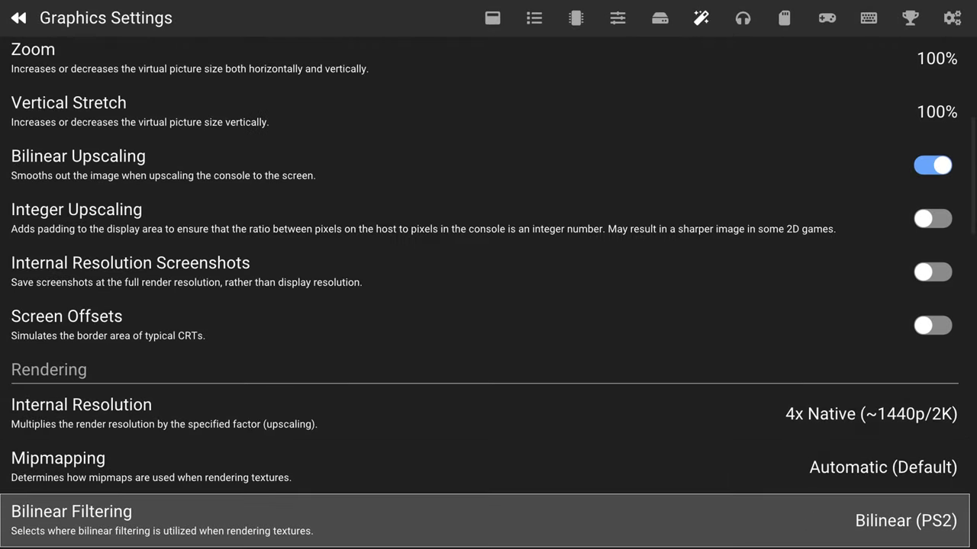
pyautogui.press('Return')
pyautogui.press('Escape')
pyautogui.press('Down')
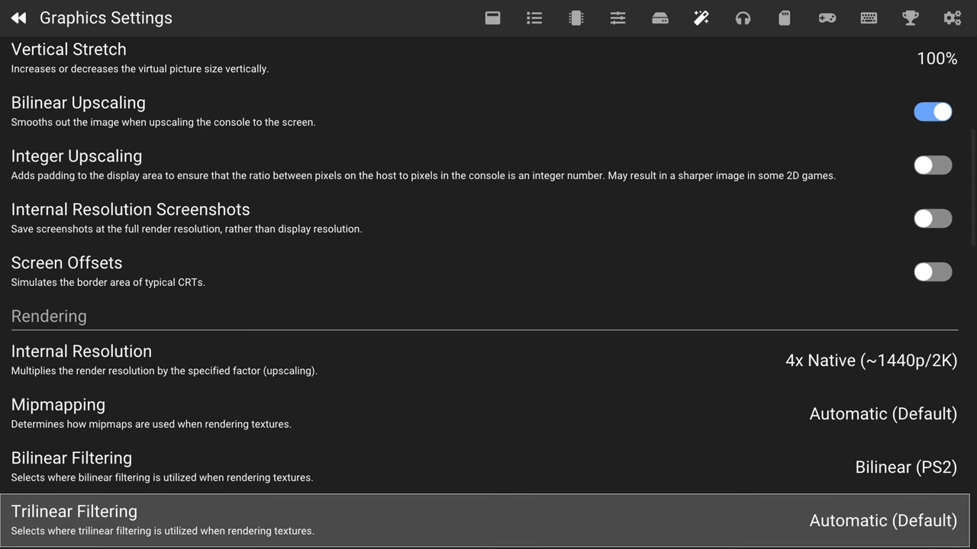
pyautogui.press('Return')
pyautogui.press('Return')
# Step: Set Anisotropic Filtering to 16x
pyautogui.press('Down')
pyautogui.press('Return')
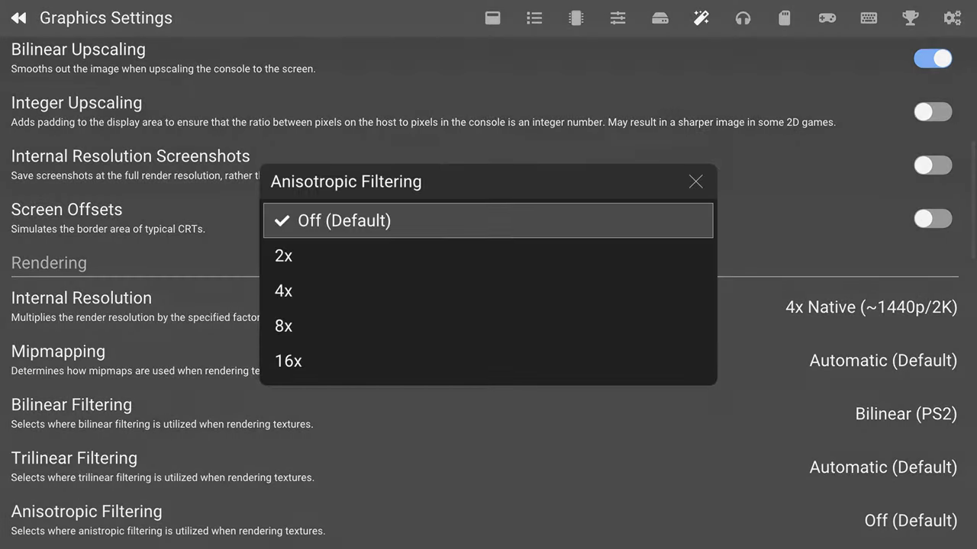
pyautogui.press('Down')
pyautogui.press('Down')
pyautogui.press('Down')
pyautogui.press('Down')
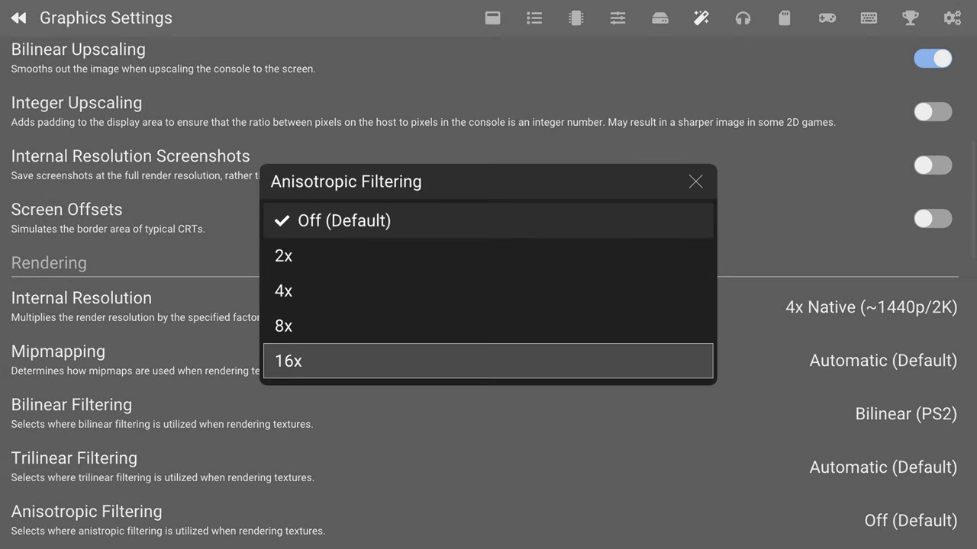
pyautogui.press('Return')
# Step: Set Dithering to Scaled
pyautogui.press('Down')
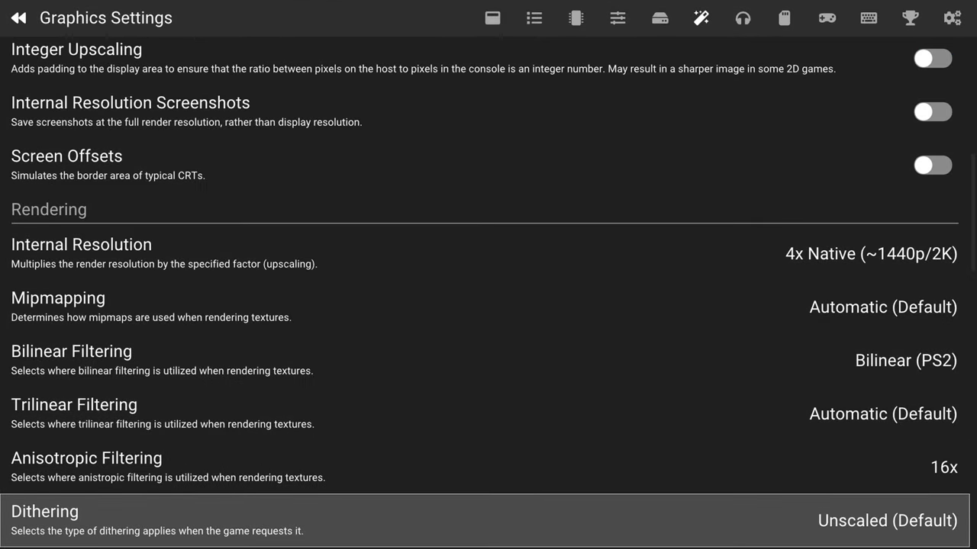
pyautogui.press('Return')
pyautogui.press('Down')
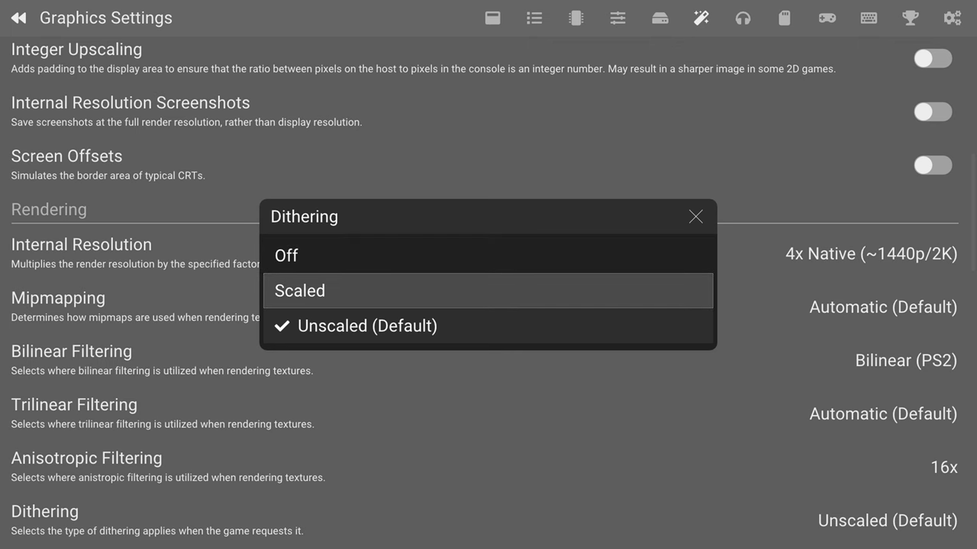
pyautogui.press('Return')
# Step: Check the Blending Accuracy and Texture Preloading choices, leaving both without picking another option
pyautogui.press('Down')
pyautogui.press('Down')
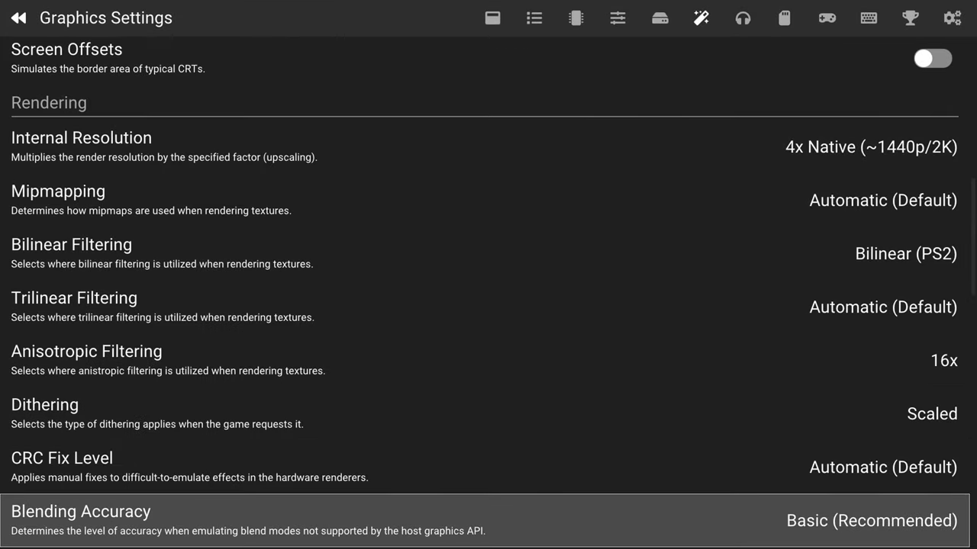
pyautogui.press('Return')
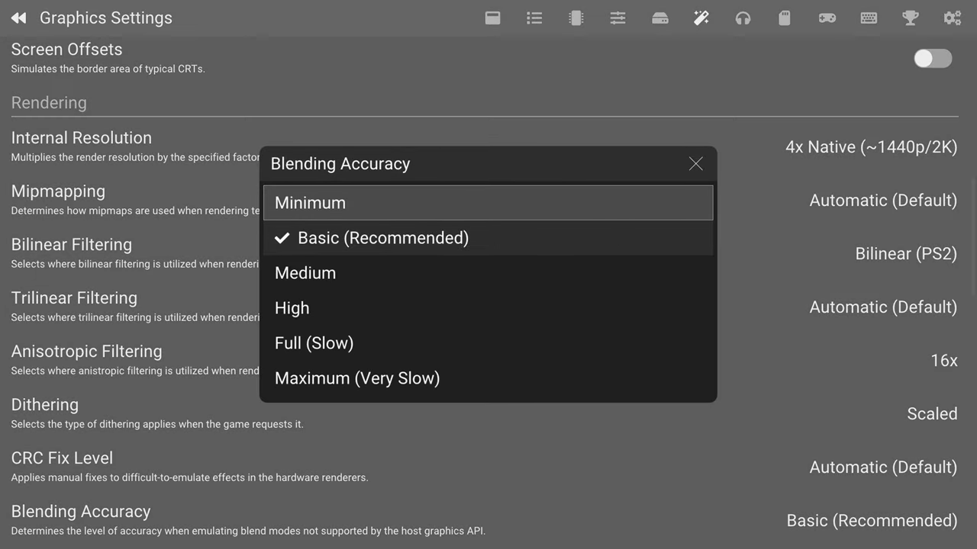
pyautogui.press('Escape')
pyautogui.press('Down')
pyautogui.press('Return')
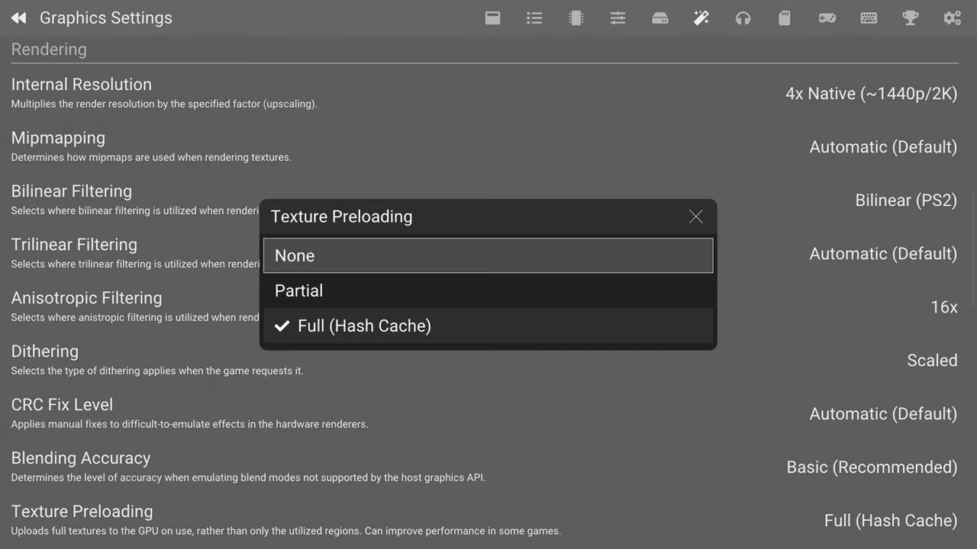
pyautogui.press('Escape')
# Step: Review the rendering, hardware fix and texture options from Hardware Download Mode to Dump Textures
pyautogui.press('Down')
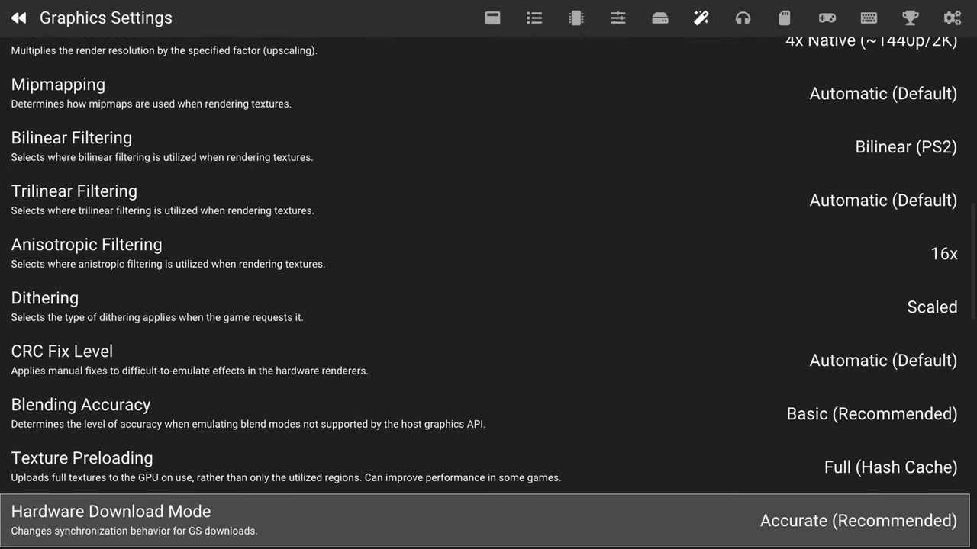
pyautogui.press('Down')
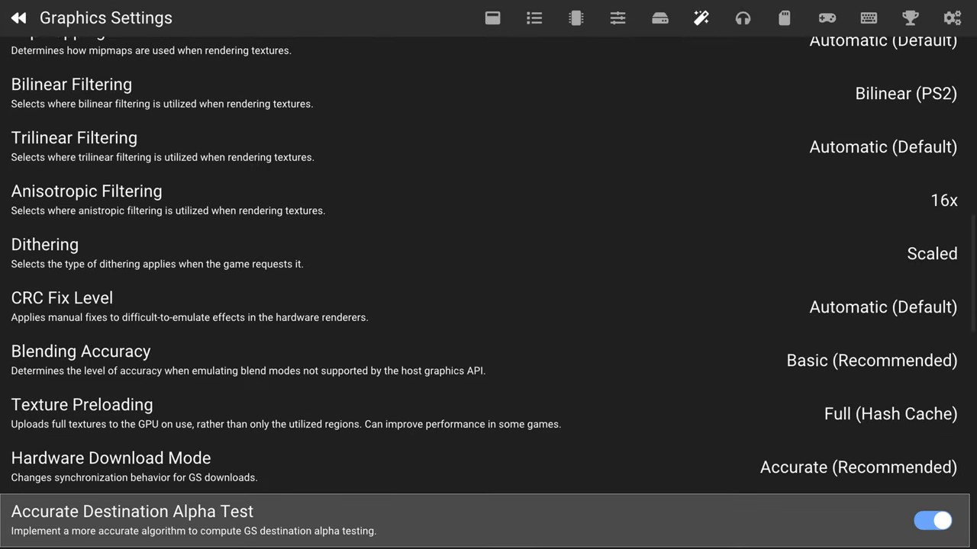
pyautogui.press('Up')
pyautogui.press('Down')
pyautogui.press('Down')
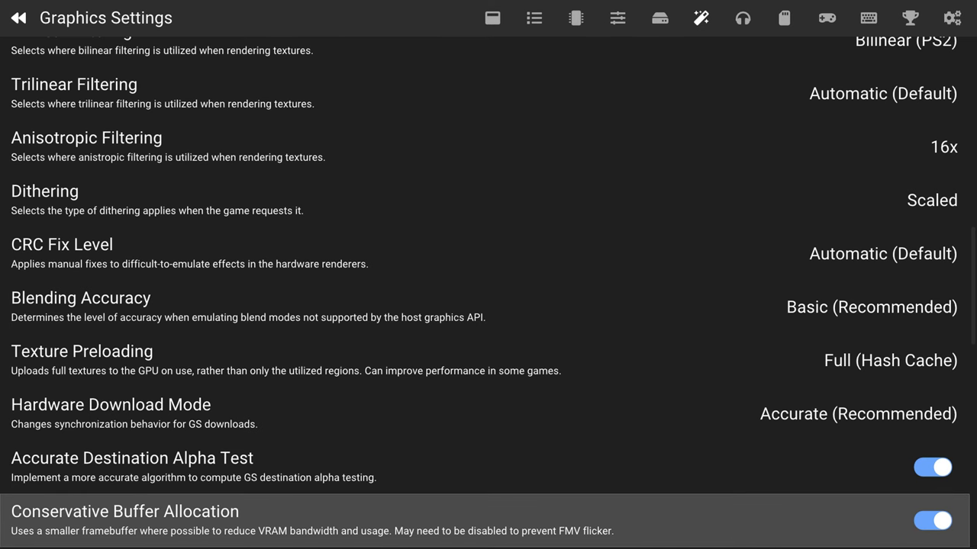
pyautogui.press('Down')
pyautogui.press('Down')
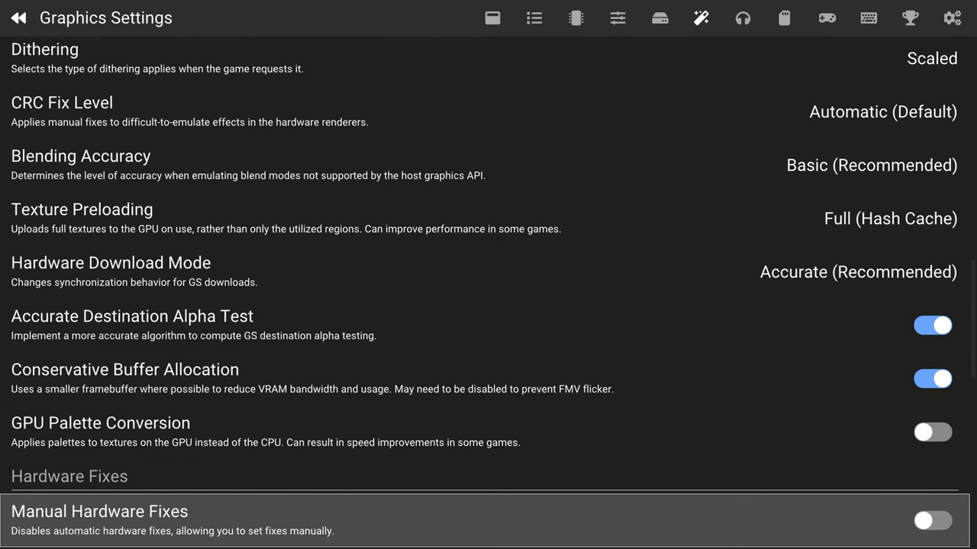
pyautogui.press('Down')
pyautogui.press('Down')
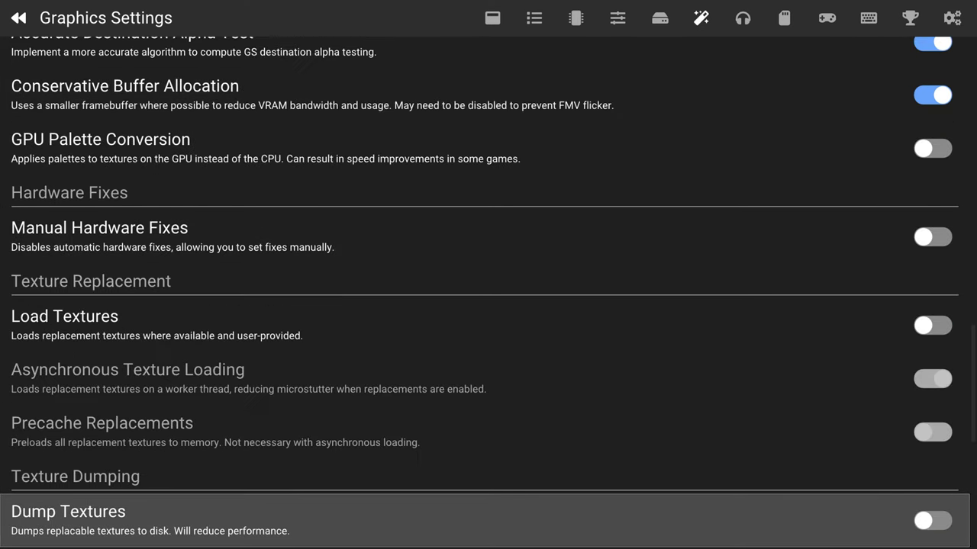
# Step: Switch on Manual Hardware Fixes
pyautogui.press('Up')
pyautogui.press('Up')
pyautogui.press('Up')
pyautogui.press('Down')
pyautogui.press('Down')
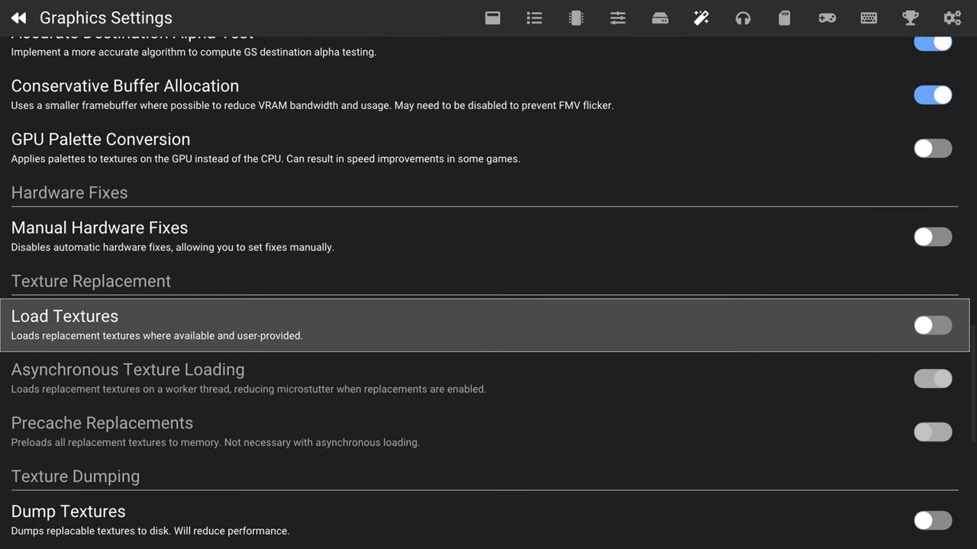
pyautogui.press('Up')
pyautogui.press('Up')
pyautogui.press('Down')
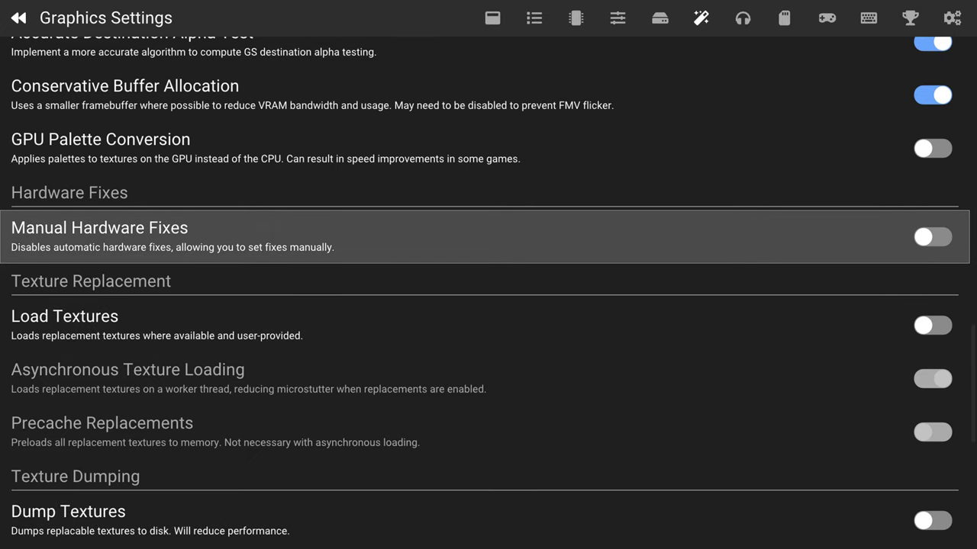
pyautogui.press('Down')
pyautogui.press('Up')
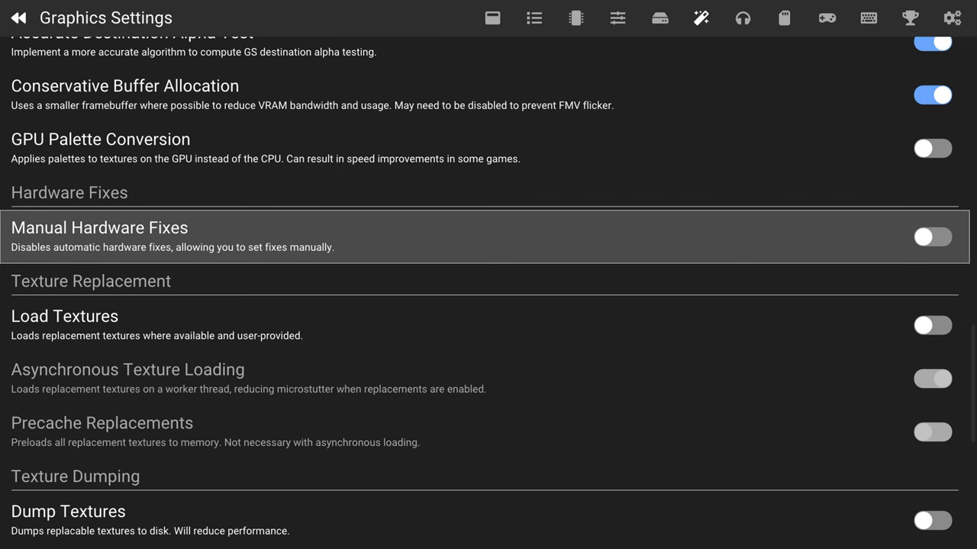
pyautogui.press('Return')
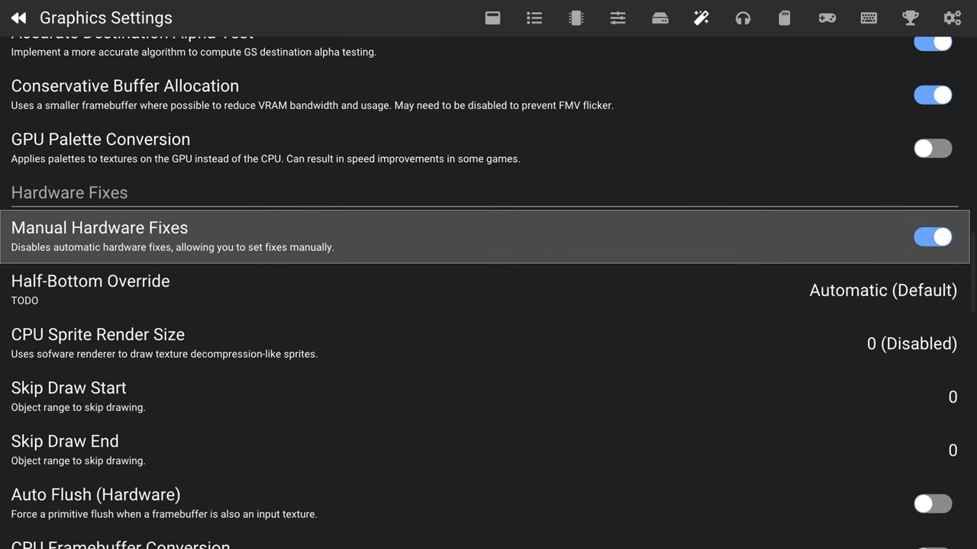
# Step: Look through the first manual hardware fixes, from Half-Bottom Override to CPU Framebuffer Conversion
pyautogui.press('Down')
pyautogui.press('Down')
pyautogui.press('Down')
pyautogui.press('Down')
pyautogui.press('Down')
pyautogui.press('Down')
pyautogui.press('Up')
pyautogui.press('Up')
pyautogui.press('Up')
pyautogui.press('Up')
pyautogui.press('Up')
pyautogui.press('Up')
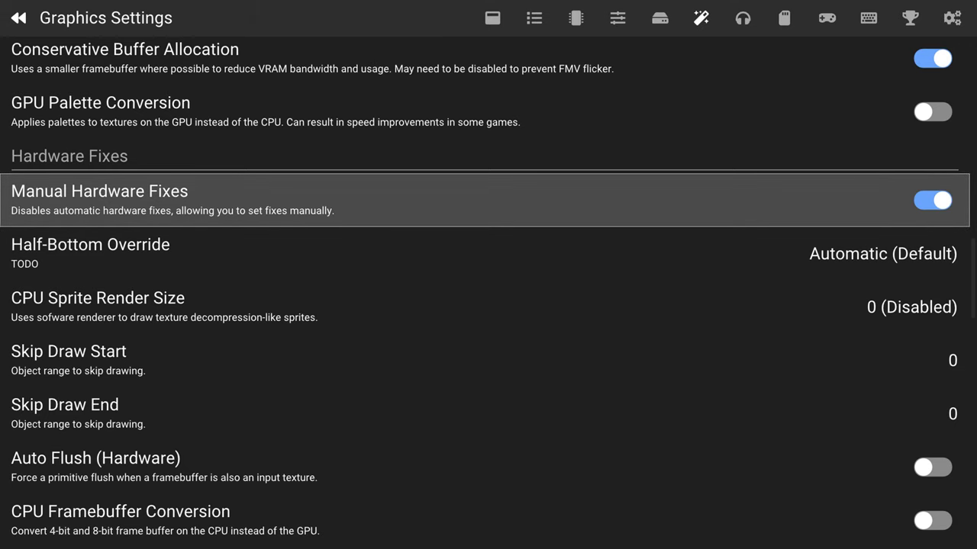
# Step: Review the remaining manual hardware fixes and the Upscaling Fixes, down to Merge Sprite
pyautogui.press('Down')
pyautogui.press('Down')
pyautogui.press('Down')
pyautogui.press('Down')
pyautogui.press('Down')
pyautogui.press('Down')
pyautogui.press('Down')
pyautogui.press('Down')
pyautogui.press('Down')
pyautogui.press('Down')
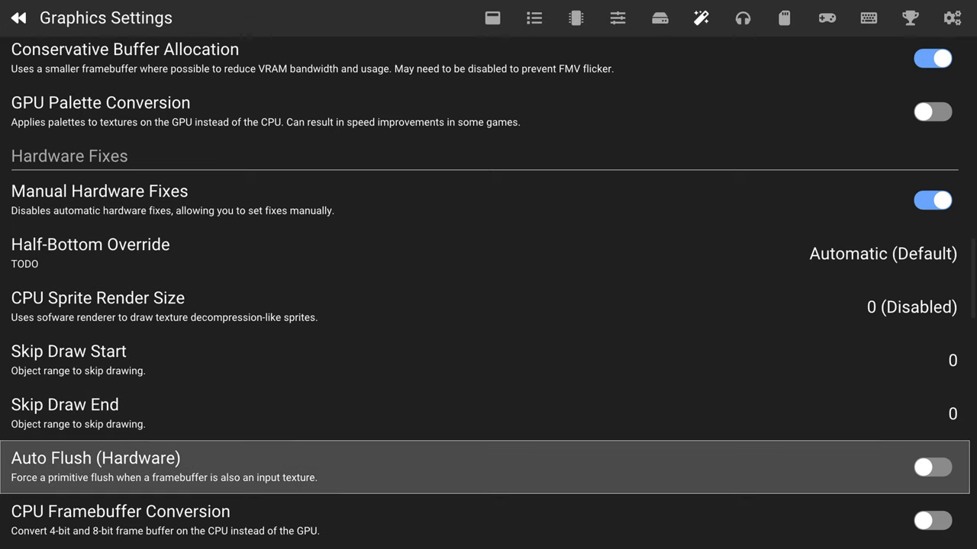
pyautogui.press('Down')
pyautogui.press('Down')
pyautogui.press('Down')
pyautogui.press('Down')
pyautogui.press('Down')
pyautogui.press('Down')
pyautogui.press('Down')
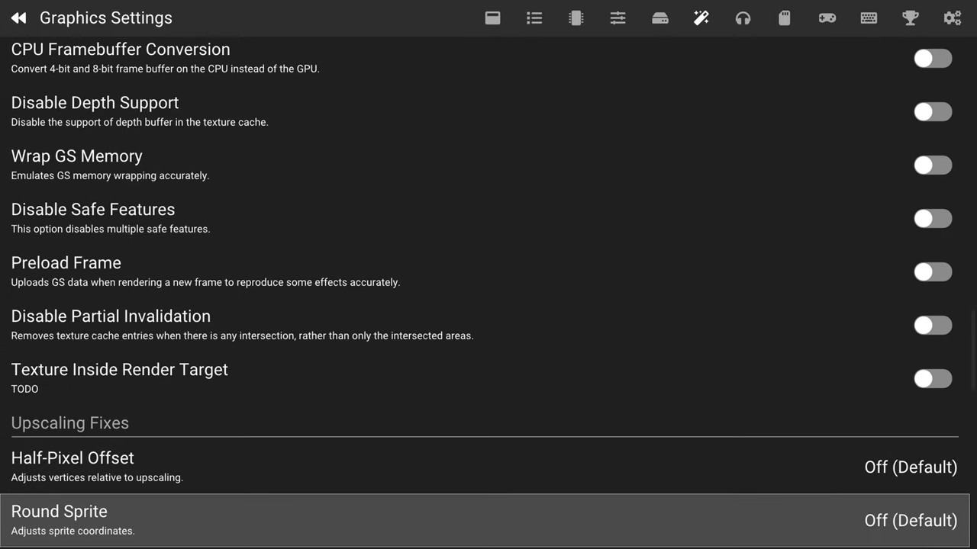
pyautogui.press('Down')
pyautogui.press('Down')
pyautogui.press('Down')
pyautogui.press('Down')
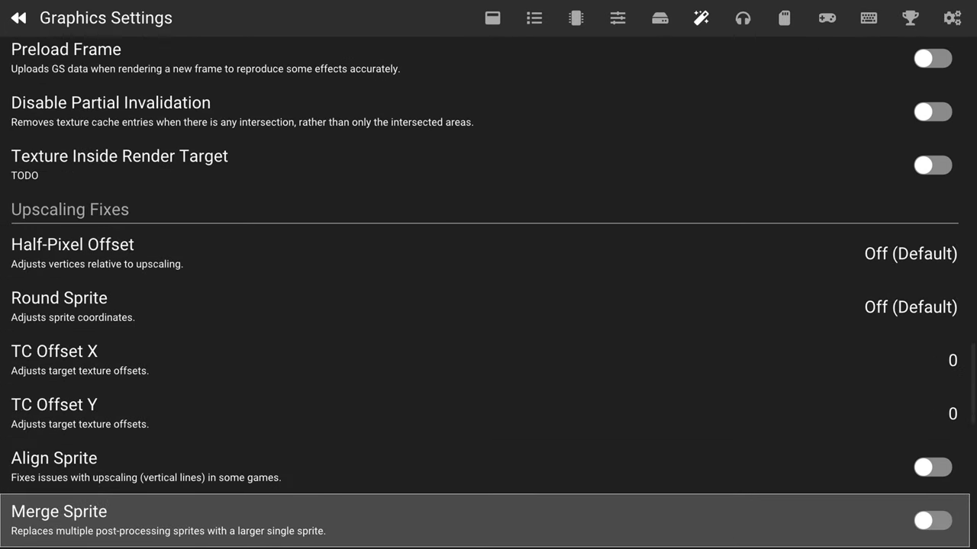
# Step: Go back through the list of fixes and switch Manual Hardware Fixes off
pyautogui.press('Up')
pyautogui.press('Up')
pyautogui.press('Up')
pyautogui.press('Up')
pyautogui.press('Up')
pyautogui.press('Up')
pyautogui.press('Up')
pyautogui.press('Up')
pyautogui.press('Up')
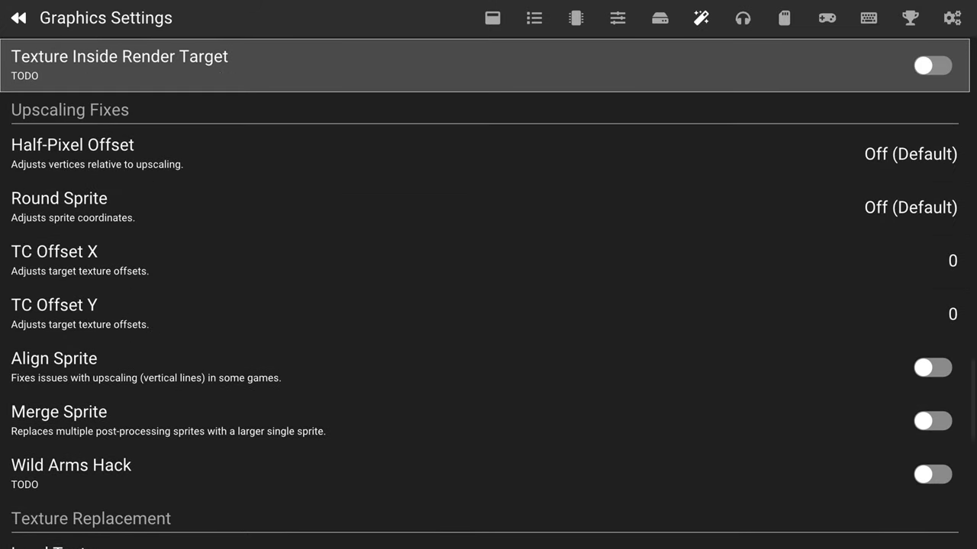
pyautogui.press('Up')
pyautogui.press('Up')
pyautogui.press('Up')
pyautogui.press('Up')
pyautogui.press('Up')
pyautogui.press('Up')
pyautogui.press('Up')
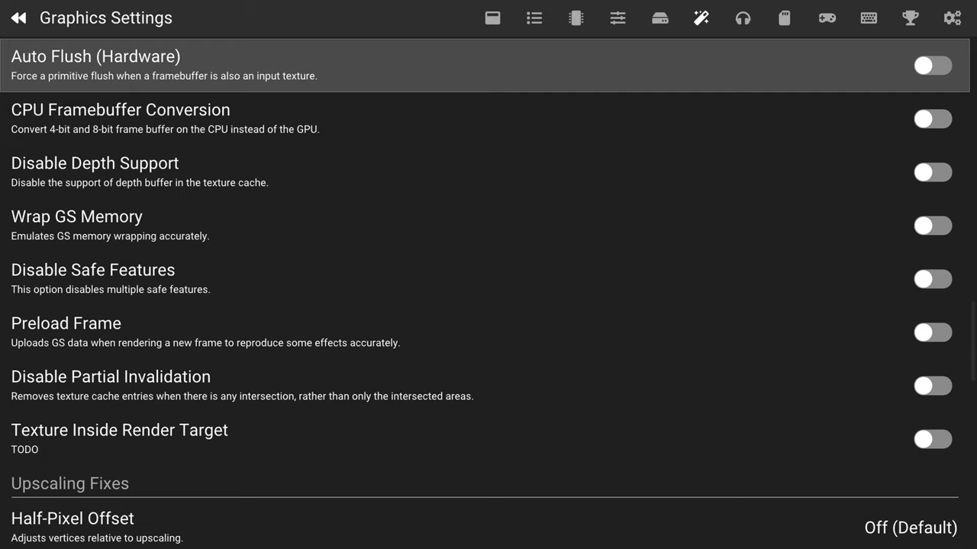
pyautogui.press('Up')
pyautogui.press('Up')
pyautogui.press('Up')
pyautogui.press('Up')
pyautogui.press('Up')
pyautogui.press('Up')
pyautogui.press('Up')
pyautogui.press('Up')
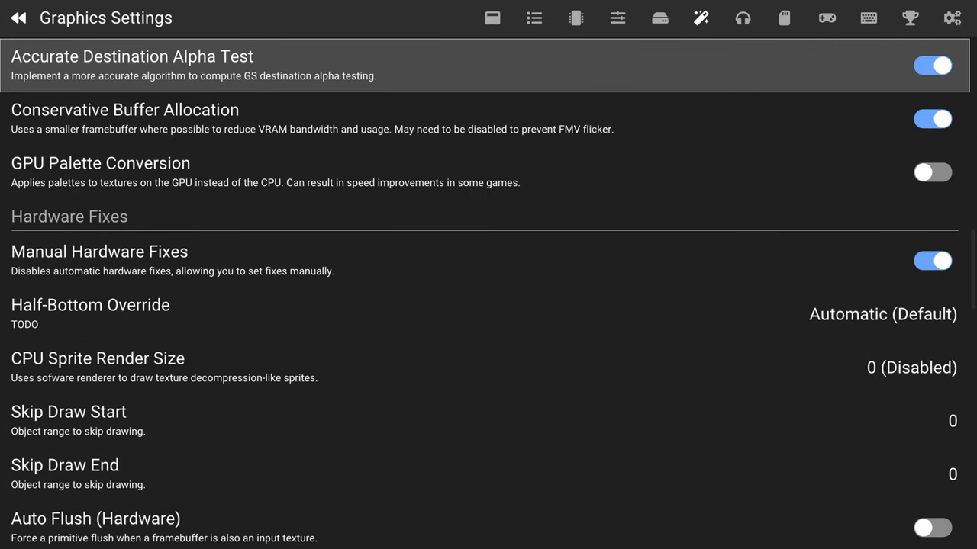
pyautogui.press('Up')
pyautogui.press('Up')
pyautogui.press('Up')
pyautogui.press('Down')
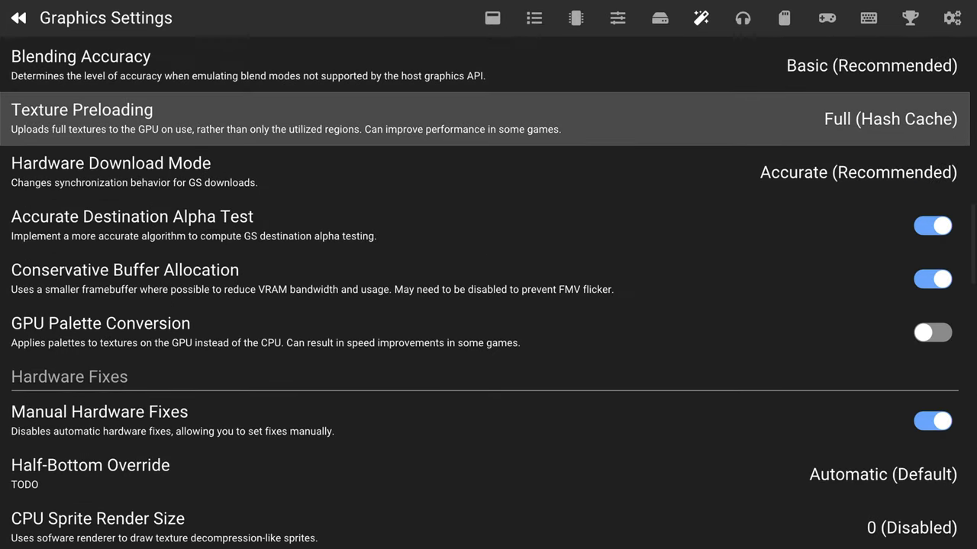
pyautogui.press('Down')
pyautogui.press('Down')
pyautogui.press('Down')
pyautogui.press('Down')
pyautogui.press('Down')
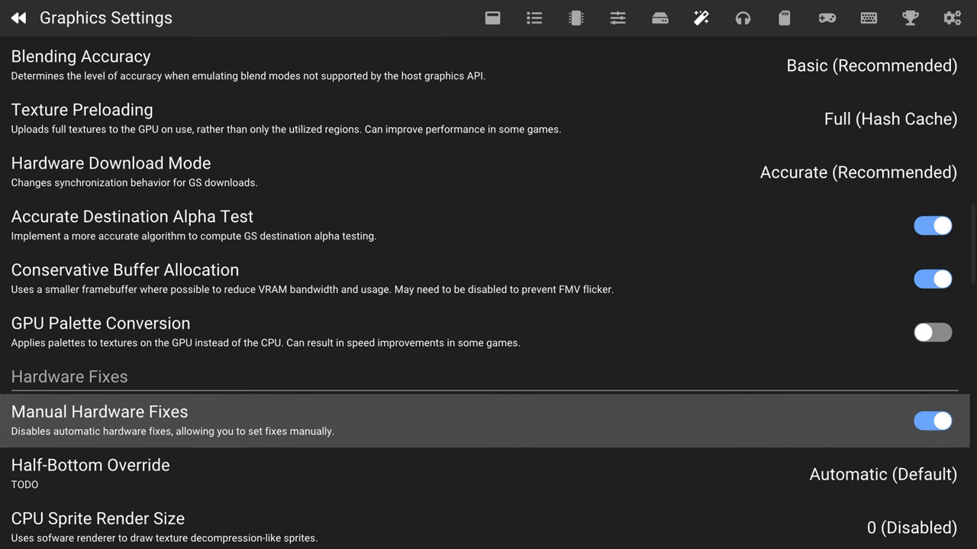
pyautogui.press('Return')
# Step: Switch on Load Textures for replacement textures
pyautogui.press('Down')
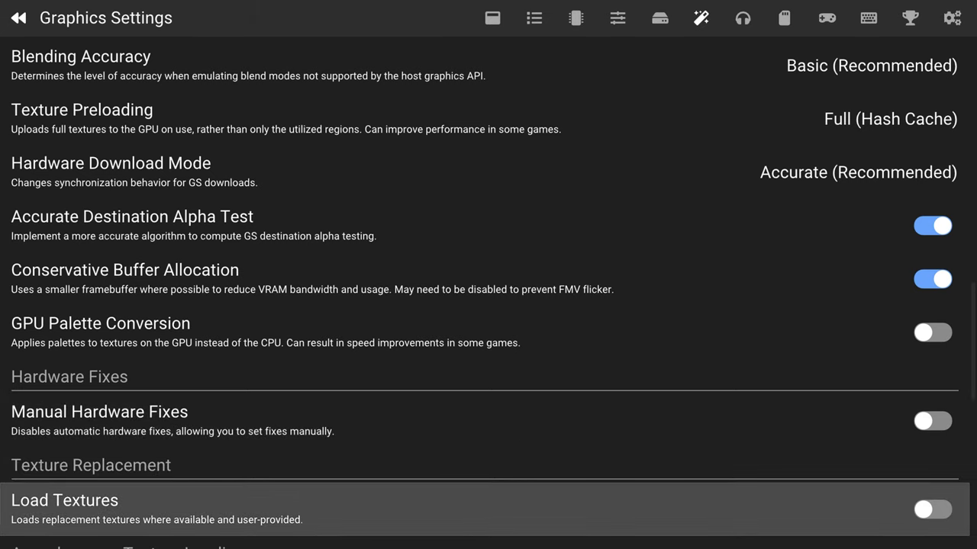
pyautogui.press('Down')
pyautogui.press('Up')
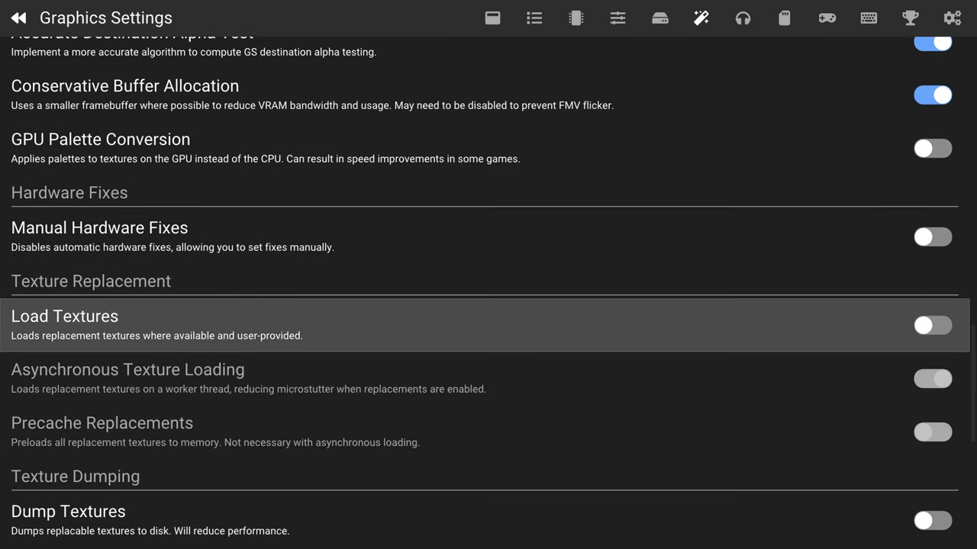
pyautogui.press('Return')
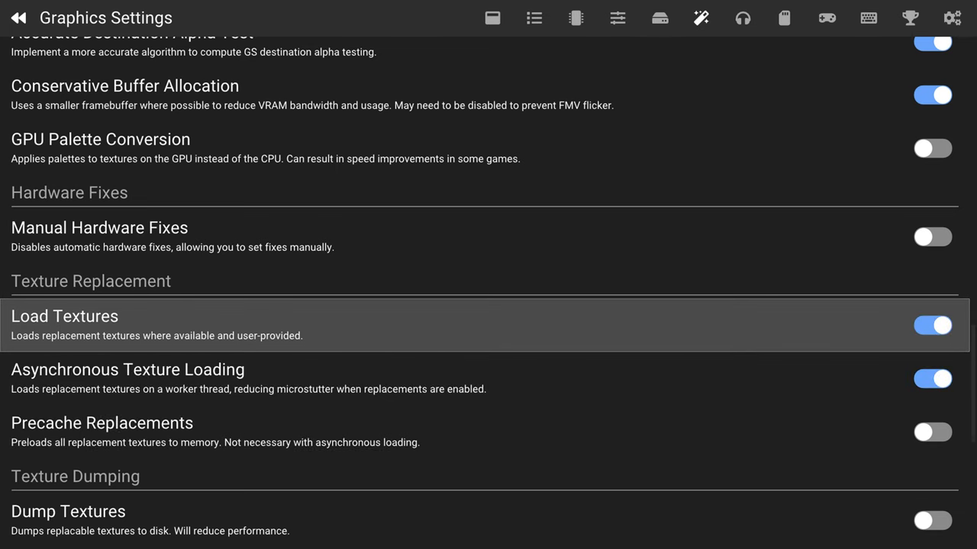
# Step: Switch on Precache Replacements and toggle Asynchronous Texture Loading off and back on
pyautogui.press('Down')
pyautogui.press('Return')
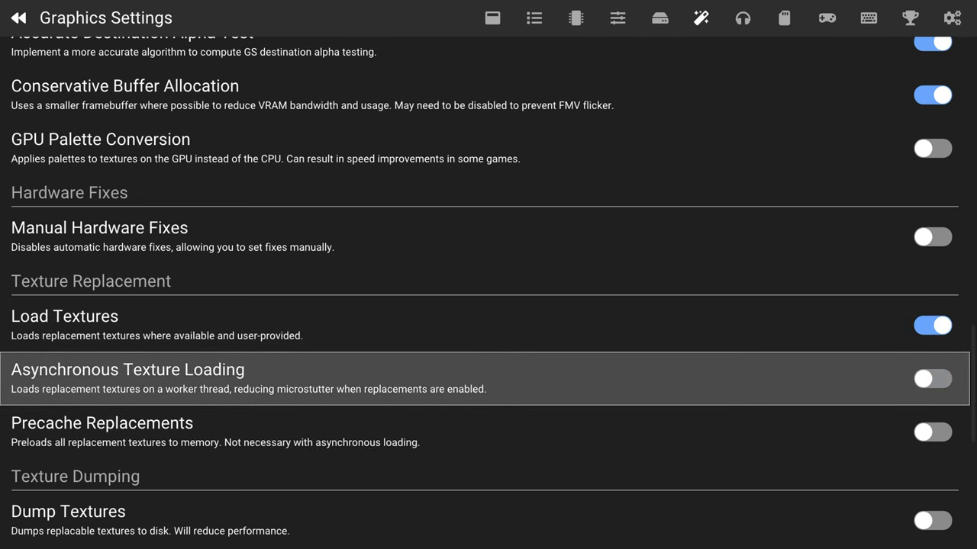
pyautogui.press('Down')
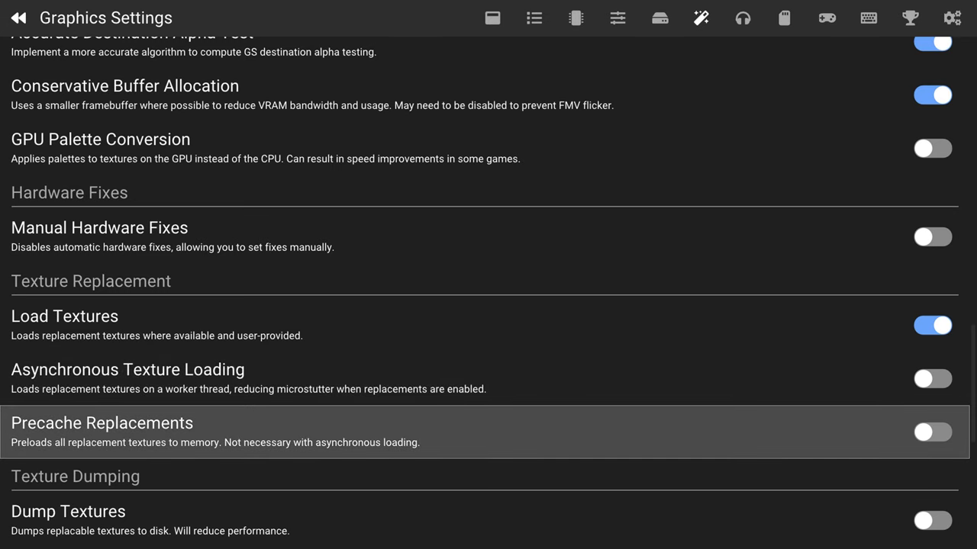
pyautogui.press('Return')
pyautogui.press('Up')
pyautogui.press('Return')
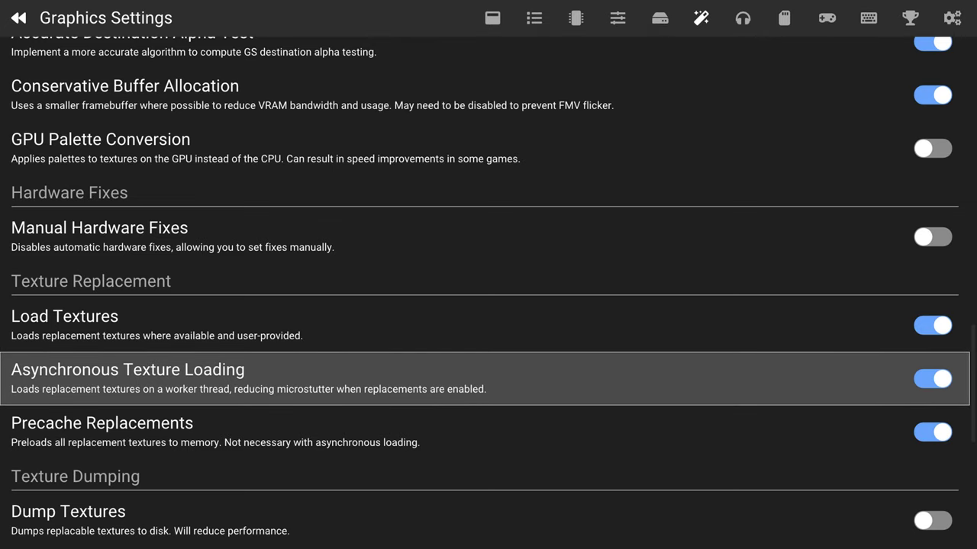
# Step: Switch to Durango FTP on the Xbox and start its FTP server
pyautogui.press('super')
pyautogui.press('Down')
pyautogui.press('Down')
pyautogui.press('Down')
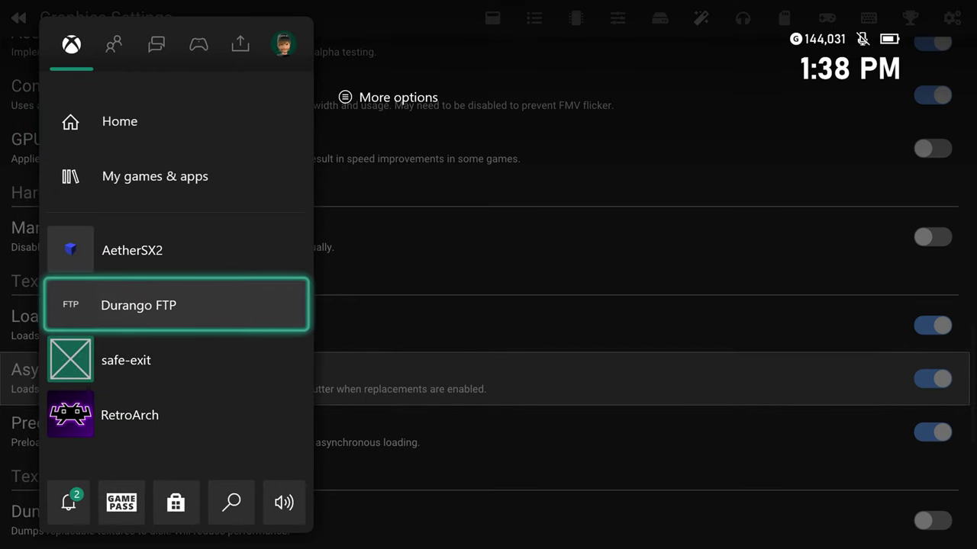
pyautogui.press('Return')
pyautogui.press('Down')
pyautogui.press('Down')
pyautogui.press('Return')
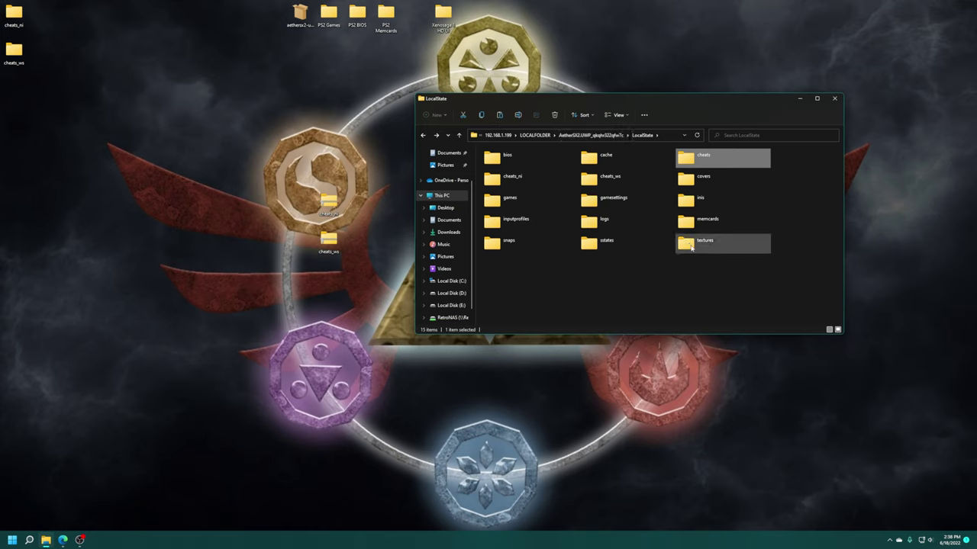
# Step: Copy the SLUS-20469 folder from the Xenosaga 1 HD UI folder into AetherSX2's textures folder on the Xbox
pyautogui.doubleClick(692, 246)
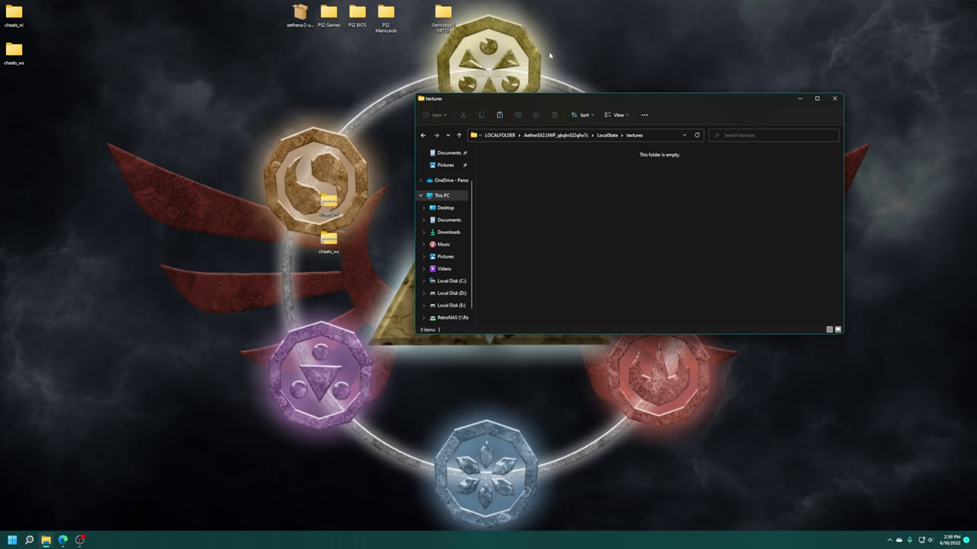
pyautogui.moveTo(525, 61); pyautogui.dragTo(425, 21)
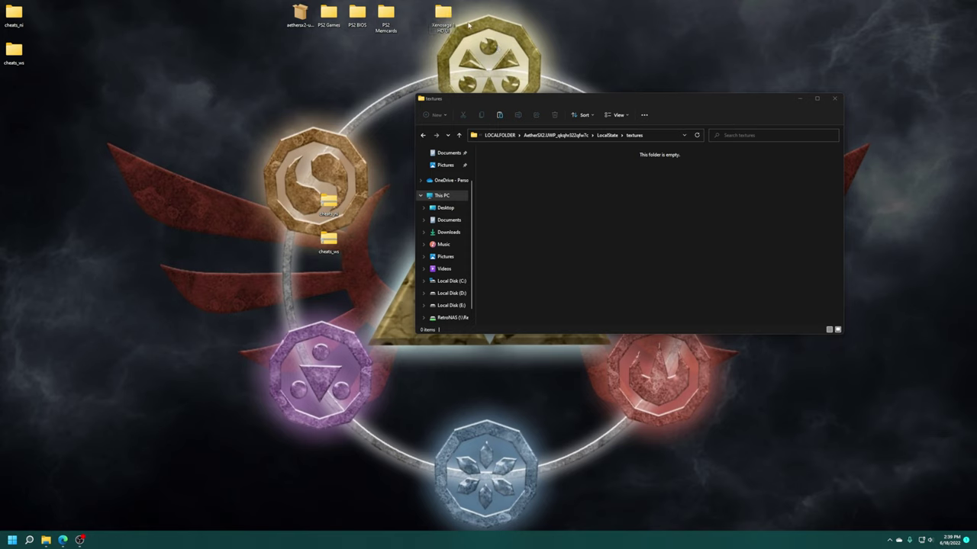
pyautogui.doubleClick(442, 16)
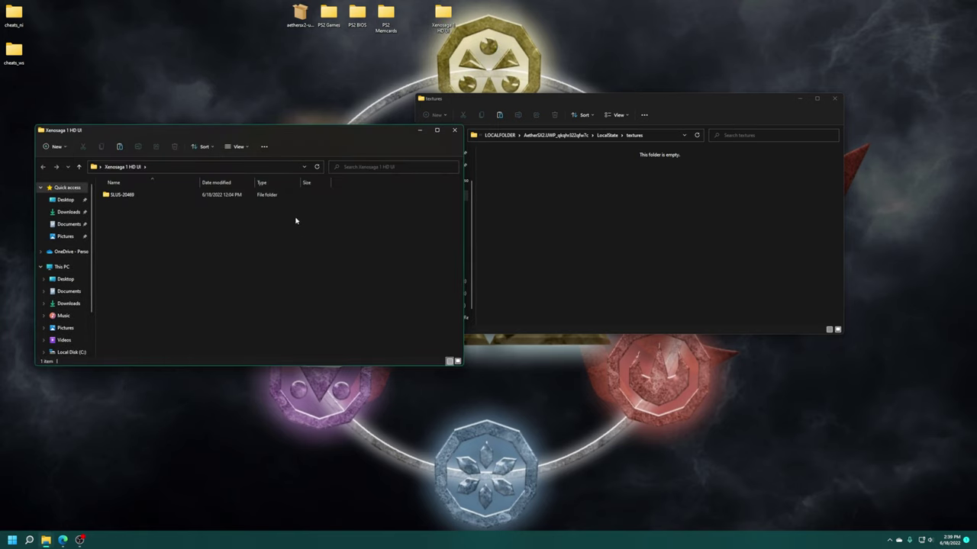
pyautogui.click(119, 199)
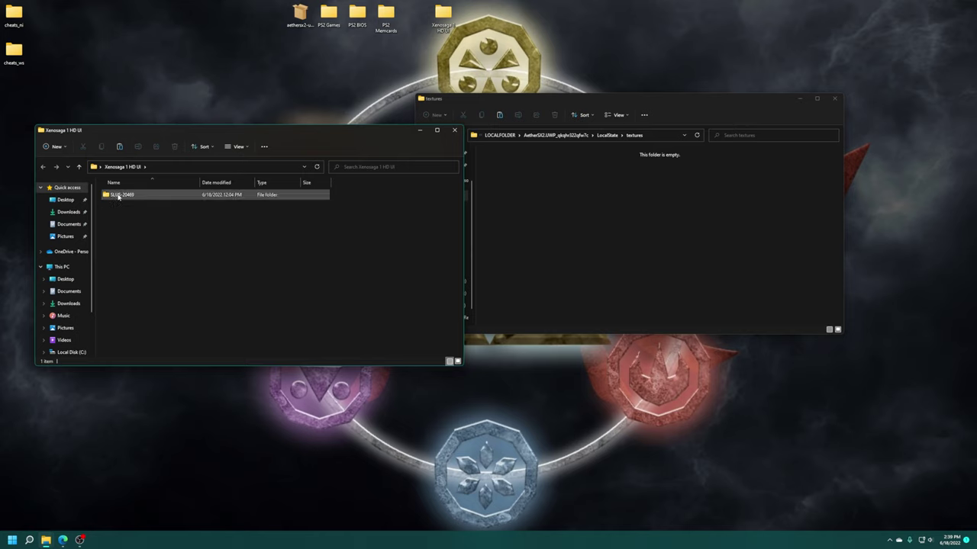
pyautogui.moveTo(118, 197); pyautogui.dragTo(565, 244)
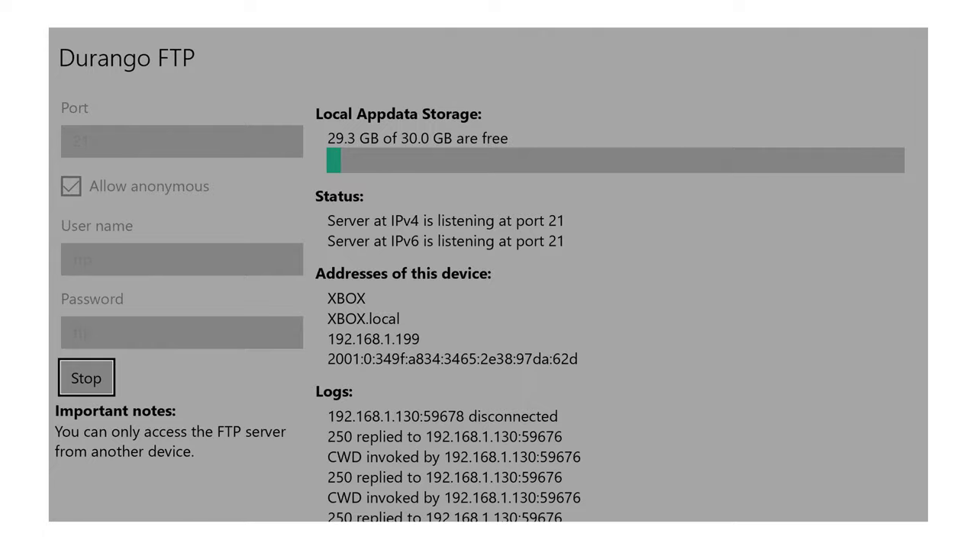
# Step: Switch back to AetherSX2 and open its graphics settings
pyautogui.press('super')
pyautogui.press('Down')
pyautogui.press('Down')
pyautogui.press('Down')
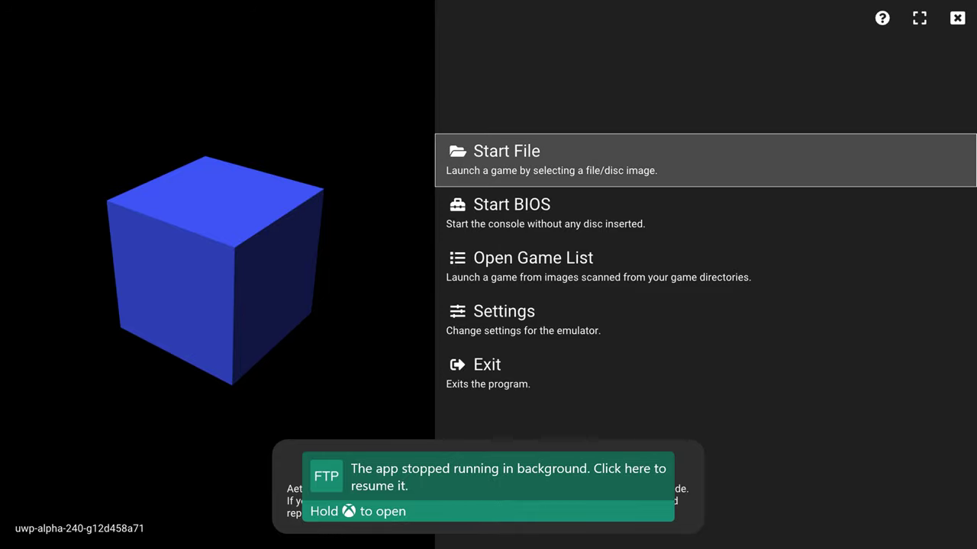
pyautogui.press('Down')
pyautogui.press('Down')
pyautogui.press('Down')
pyautogui.press('Return')
pyautogui.press('pagedown')
pyautogui.press('pagedown')
pyautogui.press('pagedown')
pyautogui.press('pagedown')
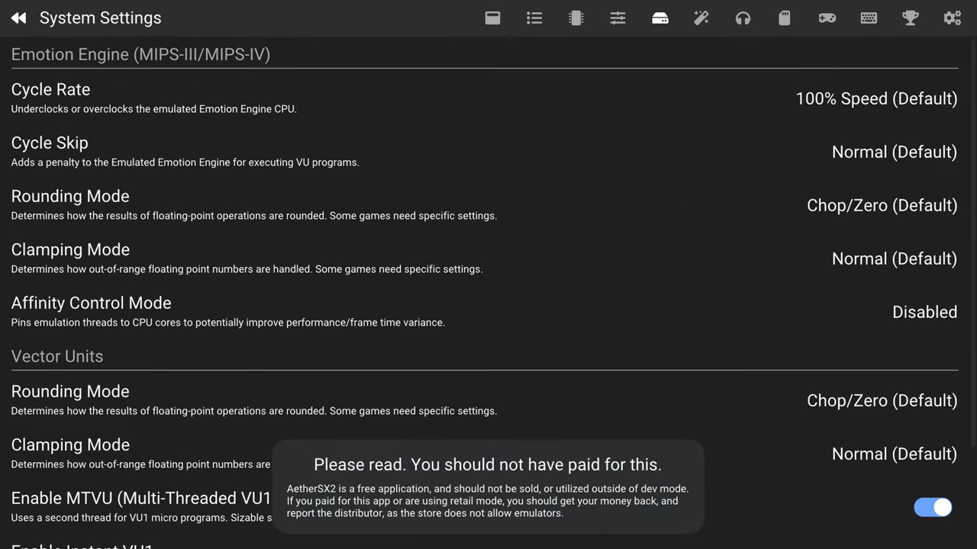
pyautogui.press('pagedown')
# Step: Check the graphics options down to the Texture Replacement section and Dump Textures
pyautogui.press('Down')
pyautogui.press('Down')
pyautogui.press('Down')
pyautogui.press('Down')
pyautogui.press('Down')
pyautogui.press('Down')
pyautogui.press('Down')
pyautogui.press('Down')
pyautogui.press('Down')
pyautogui.press('Down')
pyautogui.press('Down')
pyautogui.press('Down')
pyautogui.press('Down')
pyautogui.press('Down')
pyautogui.press('Down')
pyautogui.press('Down')
pyautogui.press('Down')
pyautogui.press('Down')
pyautogui.press('Down')
pyautogui.press('Down')
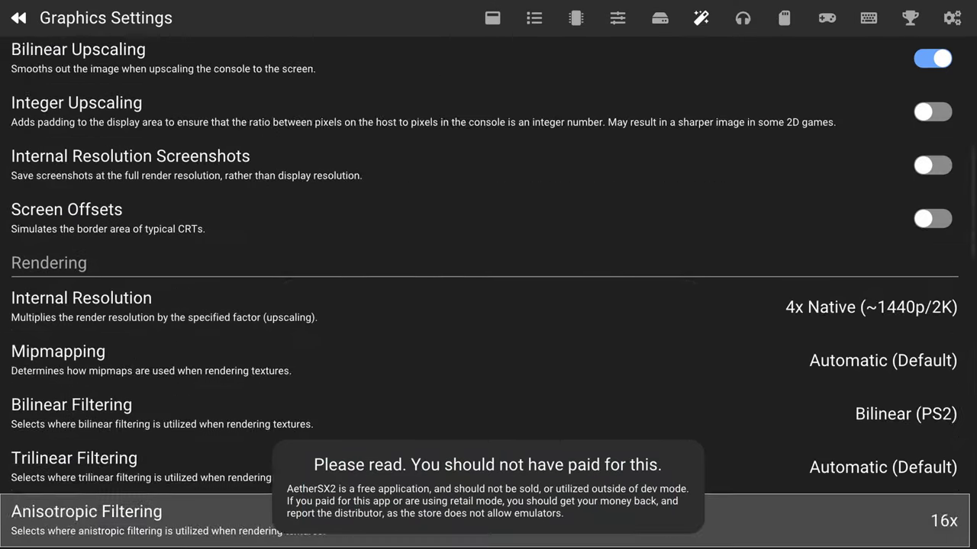
pyautogui.press('Down')
pyautogui.press('Down')
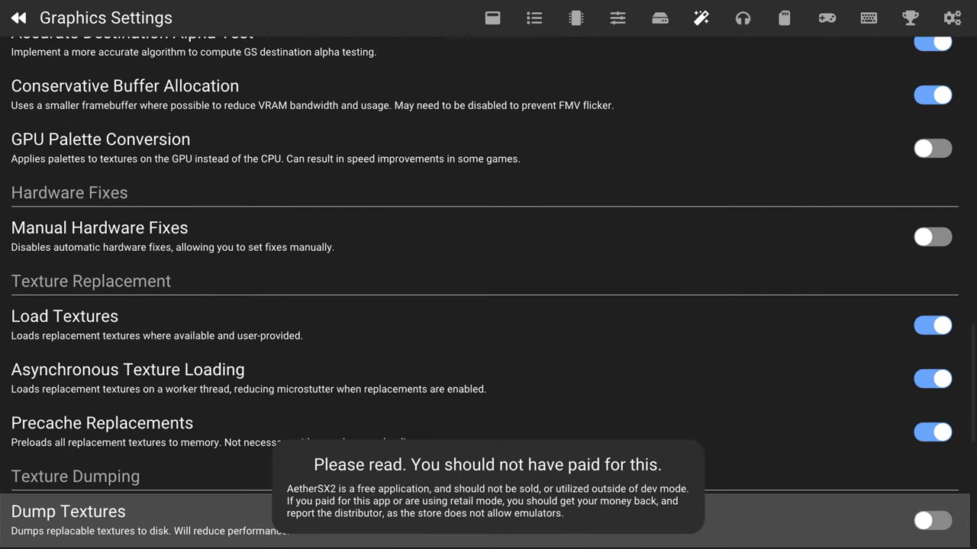
# Step: Look back over the display and rendering options between Renderer and Mipmapping
pyautogui.press('Up')
pyautogui.press('Up')
pyautogui.press('Up')
pyautogui.press('Up')
pyautogui.press('Up')
pyautogui.press('Up')
pyautogui.press('Up')
pyautogui.press('Up')
pyautogui.press('Up')
pyautogui.press('Up')
pyautogui.press('Up')
pyautogui.press('Up')
pyautogui.press('Up')
pyautogui.press('Up')
pyautogui.press('Up')
pyautogui.press('Up')
pyautogui.press('Up')
pyautogui.press('Up')
pyautogui.press('Up')
pyautogui.press('Up')
pyautogui.press('Up')
pyautogui.press('Up')
pyautogui.press('Up')
pyautogui.press('Up')
pyautogui.press('Up')
pyautogui.press('Up')
pyautogui.press('Up')
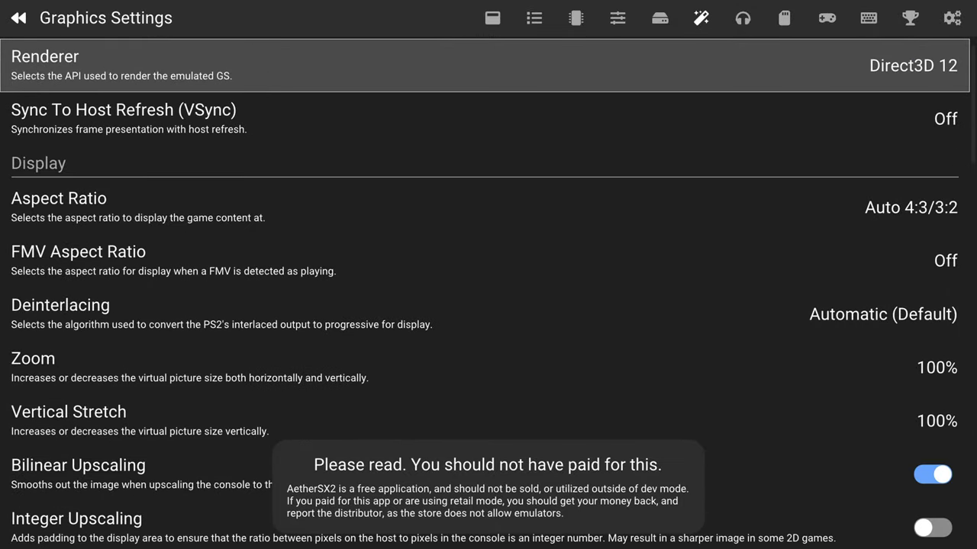
pyautogui.press('Down')
pyautogui.press('Down')
pyautogui.press('Down')
pyautogui.press('Down')
pyautogui.press('Down')
pyautogui.press('Down')
pyautogui.press('Down')
pyautogui.press('Down')
pyautogui.press('Down')
pyautogui.press('Down')
pyautogui.press('Down')
pyautogui.press('Down')
pyautogui.press('Down')
pyautogui.press('Down')
pyautogui.press('Up')
pyautogui.press('Up')
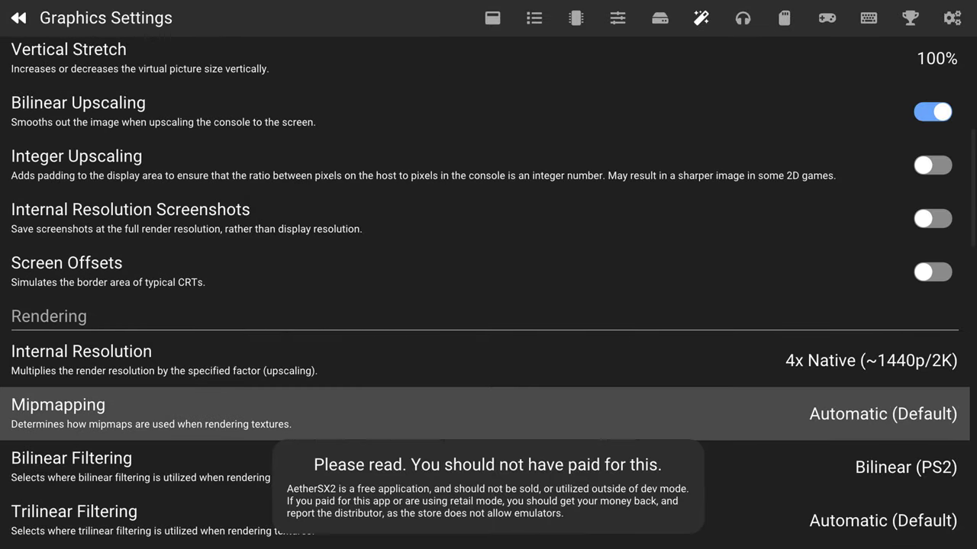
# Step: Set the display Aspect Ratio to 16:9
pyautogui.press('Up')
pyautogui.press('Up')
pyautogui.press('Up')
pyautogui.press('Up')
pyautogui.press('Up')
pyautogui.press('Up')
pyautogui.press('Up')
pyautogui.press('Up')
pyautogui.press('Up')
pyautogui.press('Up')
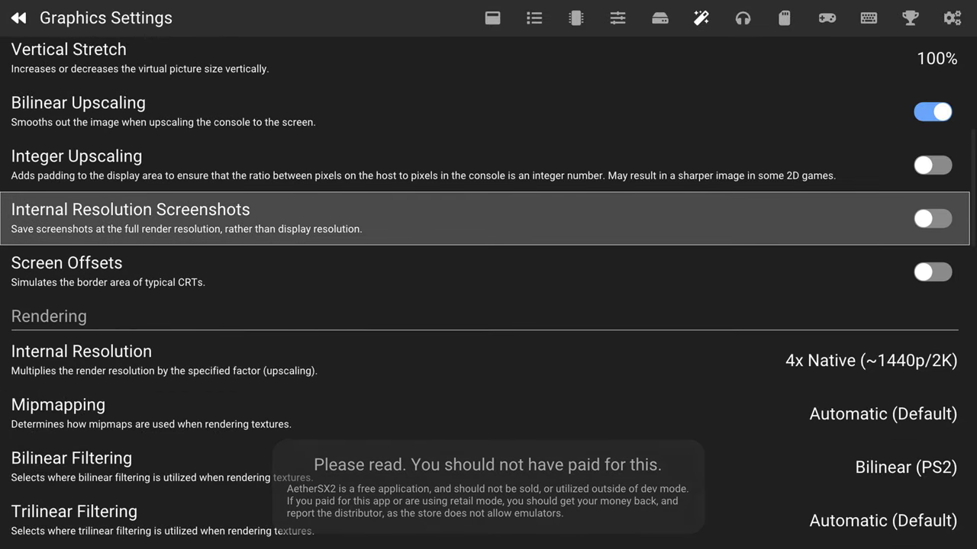
pyautogui.press('Up')
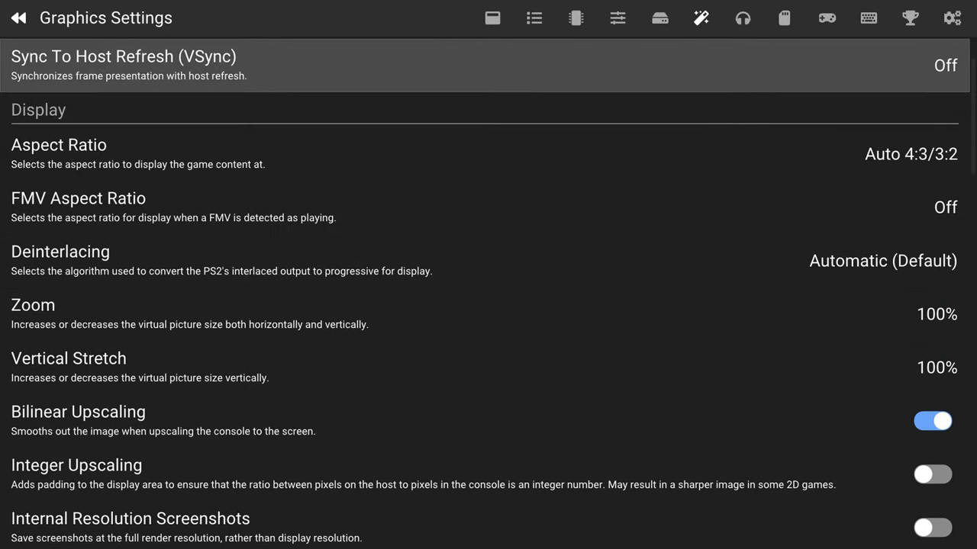
pyautogui.press('Down')
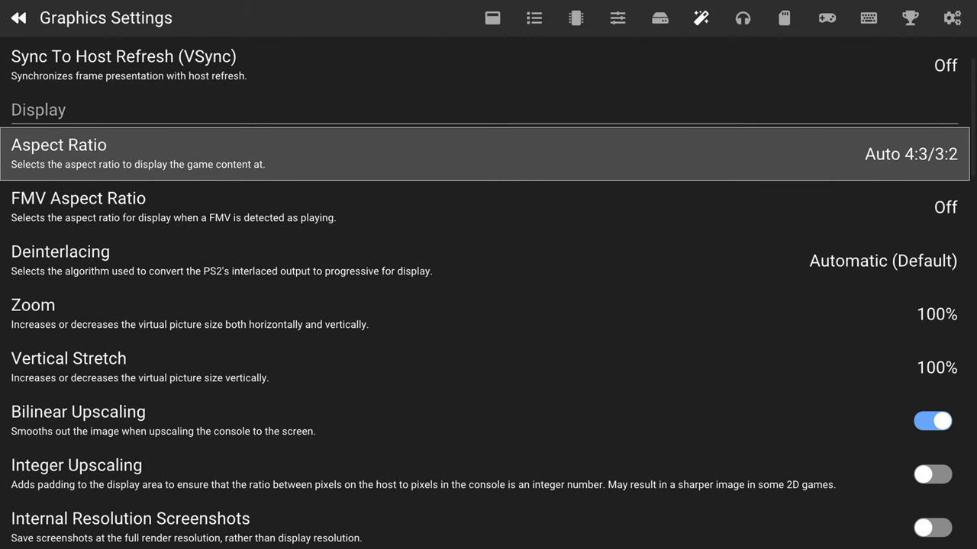
pyautogui.press('Return')
pyautogui.press('Down')
pyautogui.press('Down')
pyautogui.press('Down')
pyautogui.press('Return')
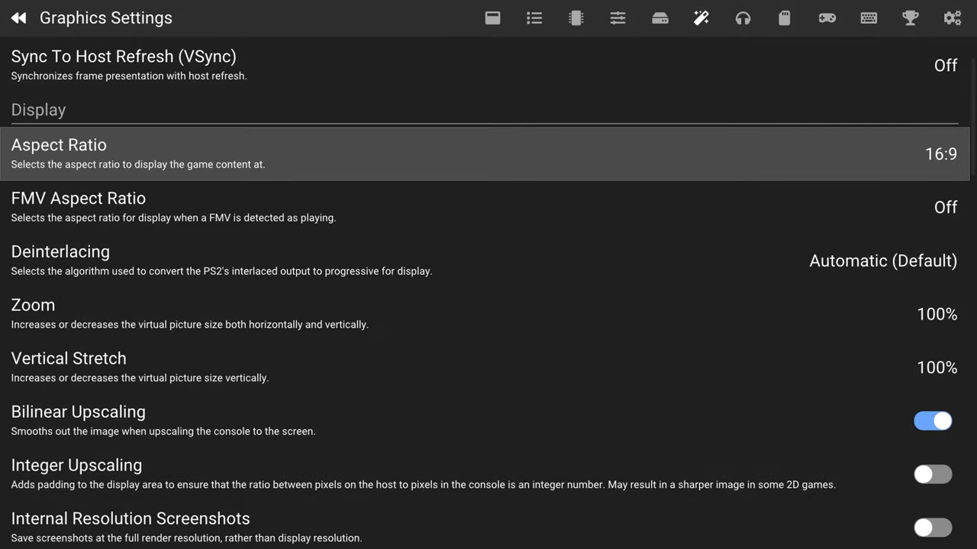
# Step: Launch Xenosaga from the game list to try out the replacement textures
pyautogui.press('Escape')
pyautogui.press('Down')
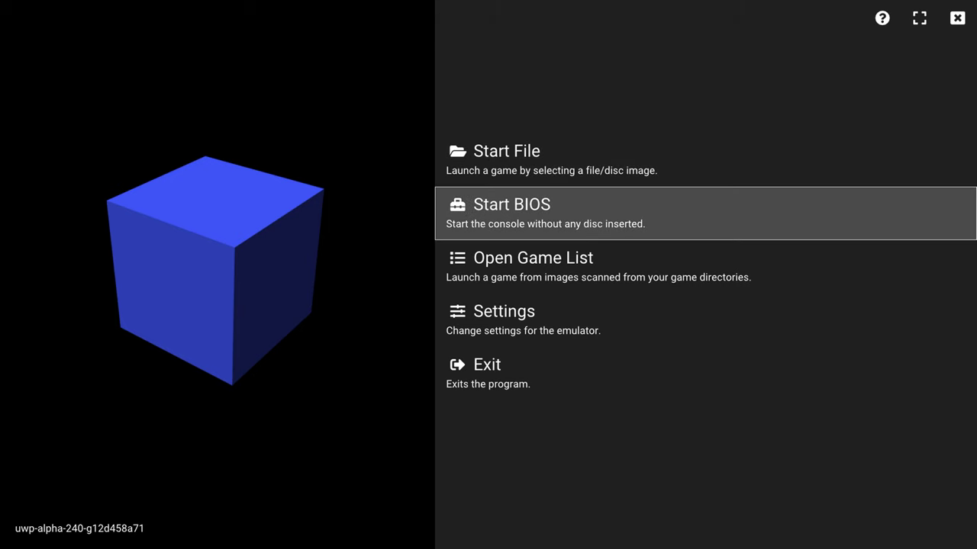
pyautogui.press('Down')
pyautogui.press('Return')
pyautogui.press('Down')
pyautogui.press('Down')
pyautogui.press('Down')
pyautogui.press('Down')
pyautogui.press('Down')
pyautogui.press('Down')
pyautogui.press('Down')
pyautogui.press('Down')
pyautogui.press('Down')
pyautogui.press('Down')
pyautogui.press('Down')
pyautogui.press('Down')
pyautogui.press('Down')
pyautogui.press('Down')
pyautogui.press('Down')
pyautogui.press('Down')
pyautogui.press('Down')
pyautogui.press('Down')
pyautogui.press('Down')
pyautogui.press('Down')
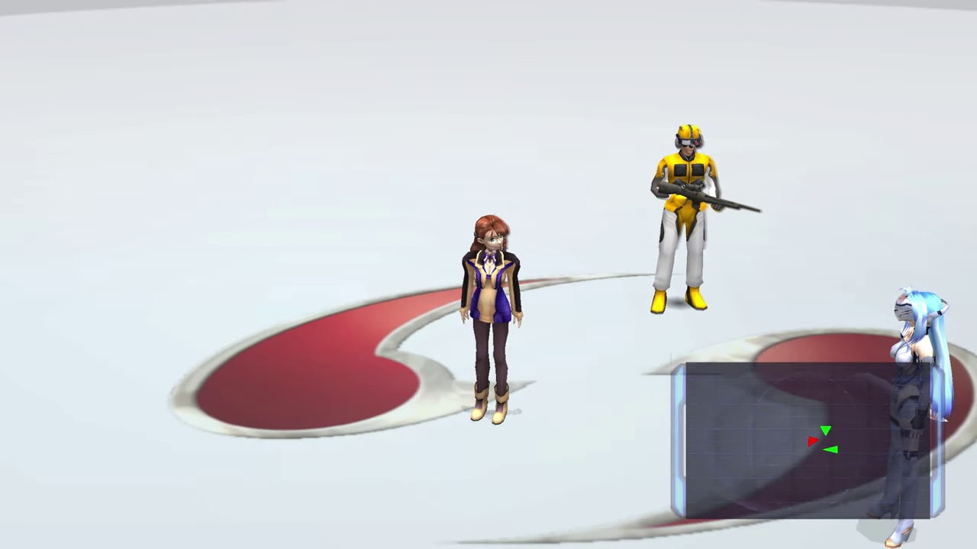
pyautogui.press('i')
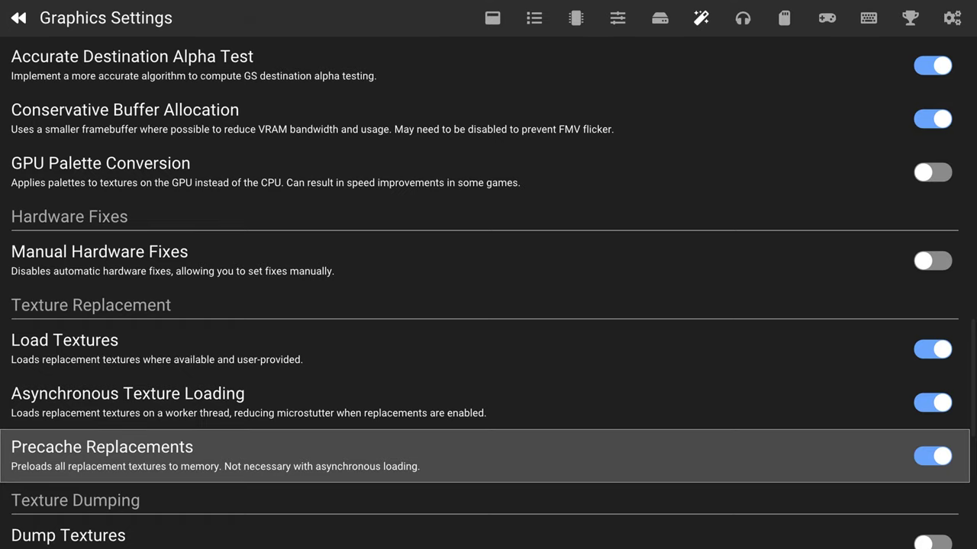
# Step: Review the Texture Dumping and Advanced graphics options, from Dump Textures to Disable Dual-Source Blending
pyautogui.press('Down')
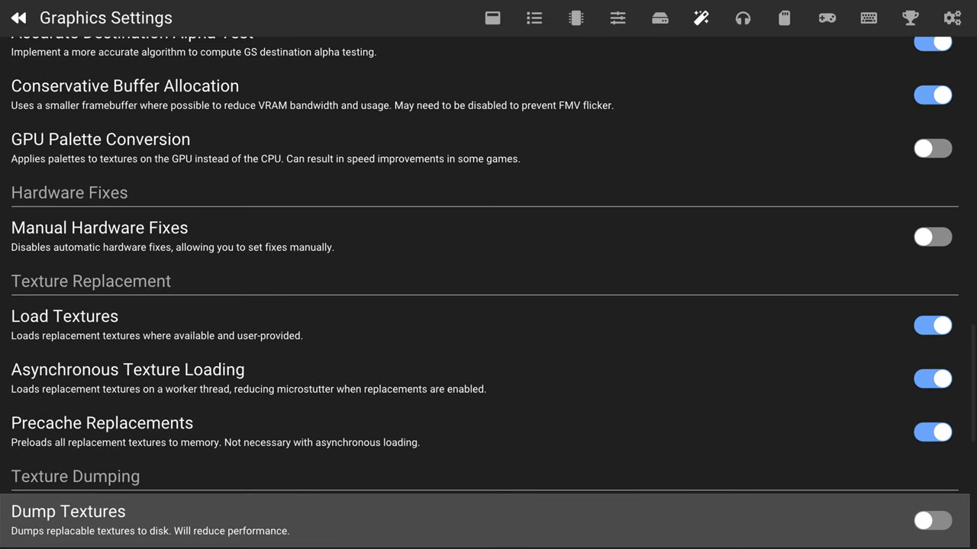
pyautogui.press('Down')
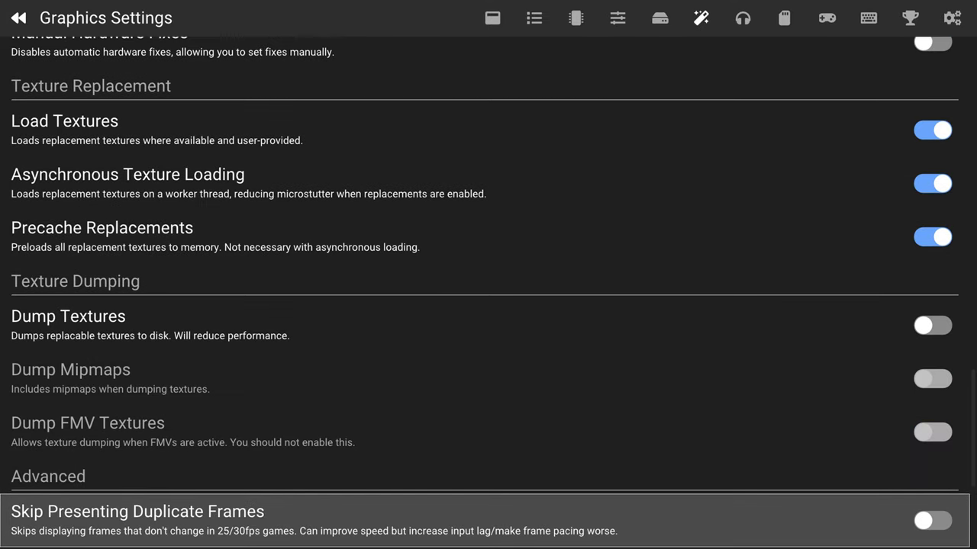
pyautogui.scroll(-2, 488, 306)
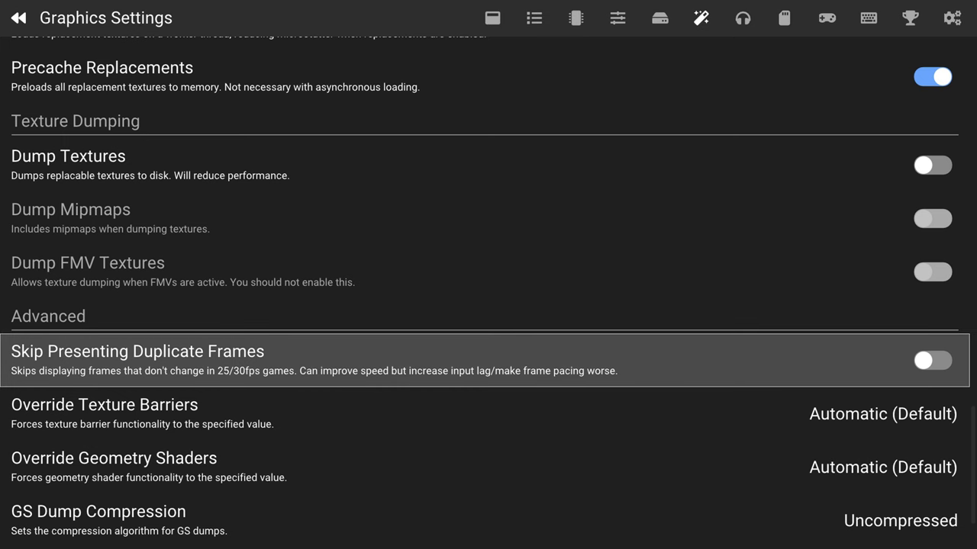
pyautogui.press('Down')
pyautogui.press('Down')
pyautogui.press('Down')
pyautogui.press('Down')
pyautogui.press('Up')
pyautogui.press('Up')
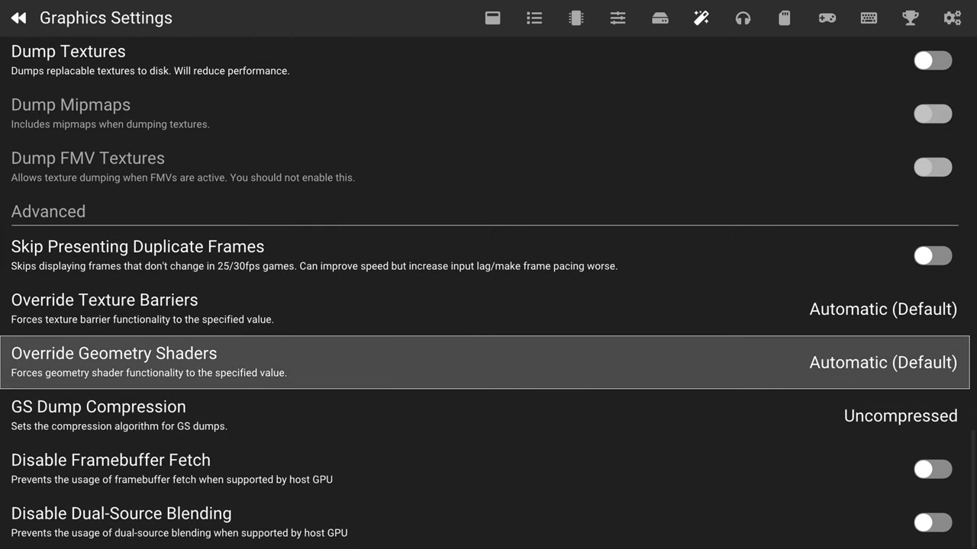
pyautogui.press('Up')
pyautogui.press('Up')
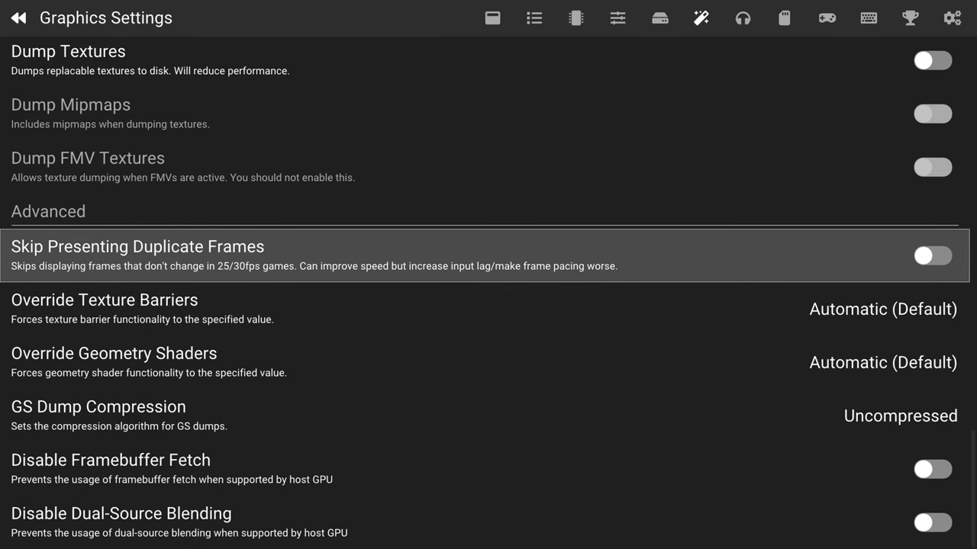
# Step: Open the audio settings and look at the available Interpolation Mode choices
pyautogui.press('Right')
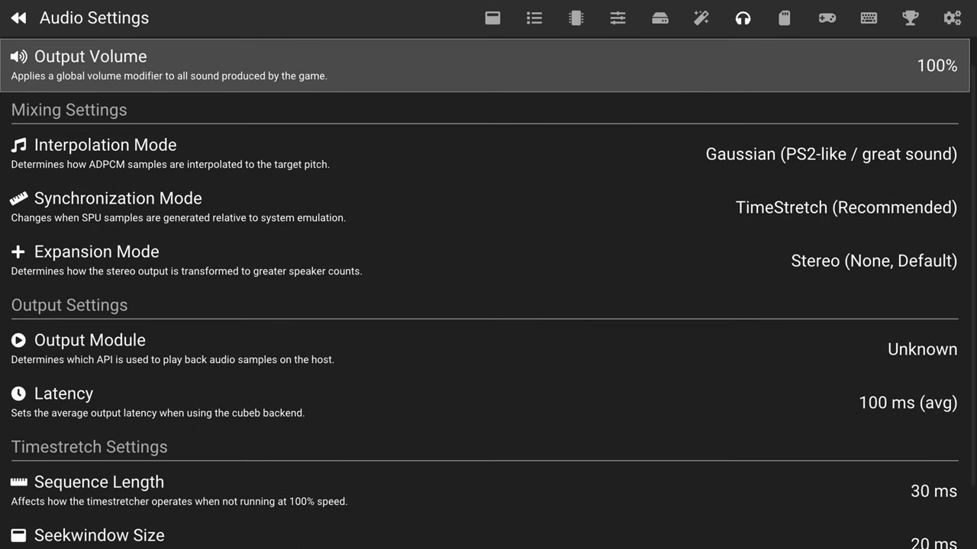
pyautogui.press('Down')
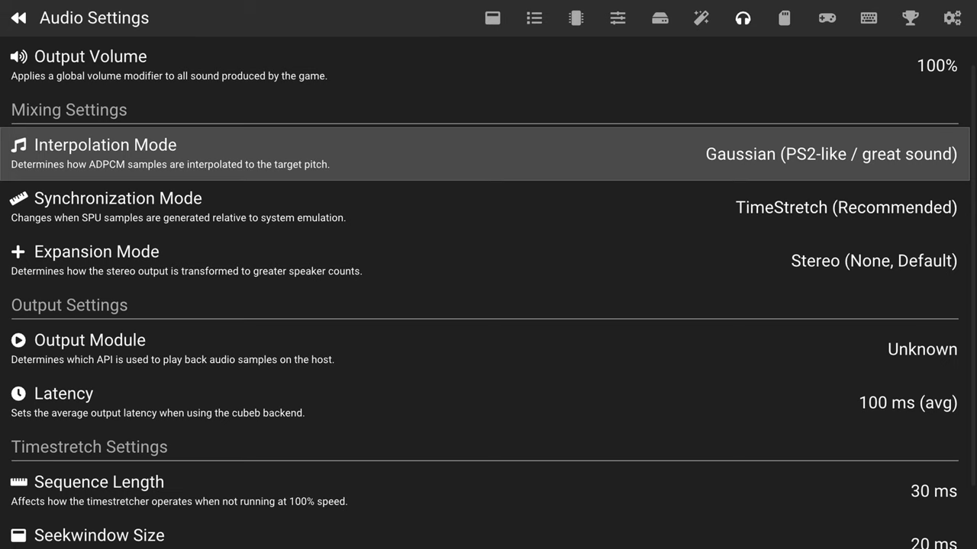
pyautogui.press('Return')
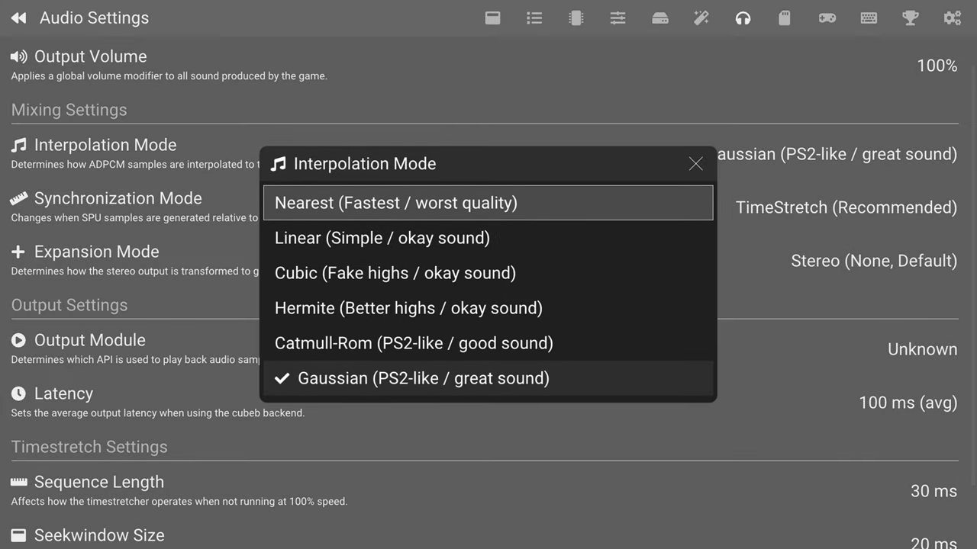
pyautogui.press('Escape')
pyautogui.press('Down')
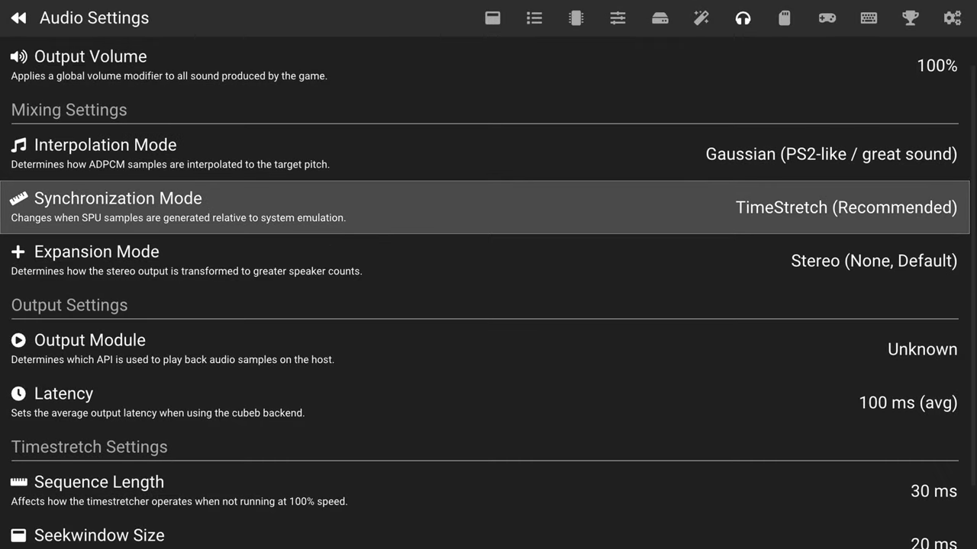
# Step: Look at the available Expansion Mode choices for the audio output
pyautogui.press('Down')
pyautogui.press('Return')
pyautogui.press('Down')
pyautogui.press('Down')
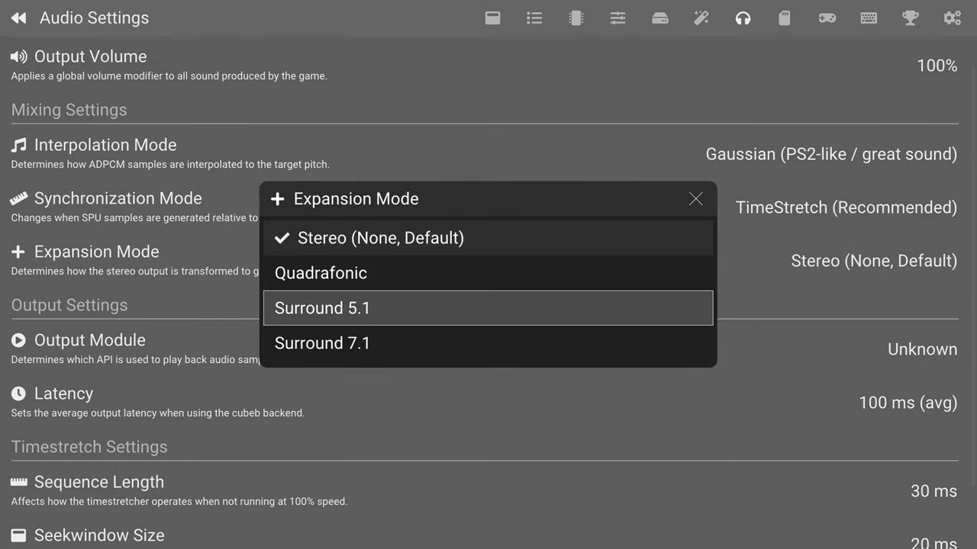
pyautogui.press('Escape')
# Step: Look at the available Output Module choices, leaving the setting as it is
pyautogui.press('Down')
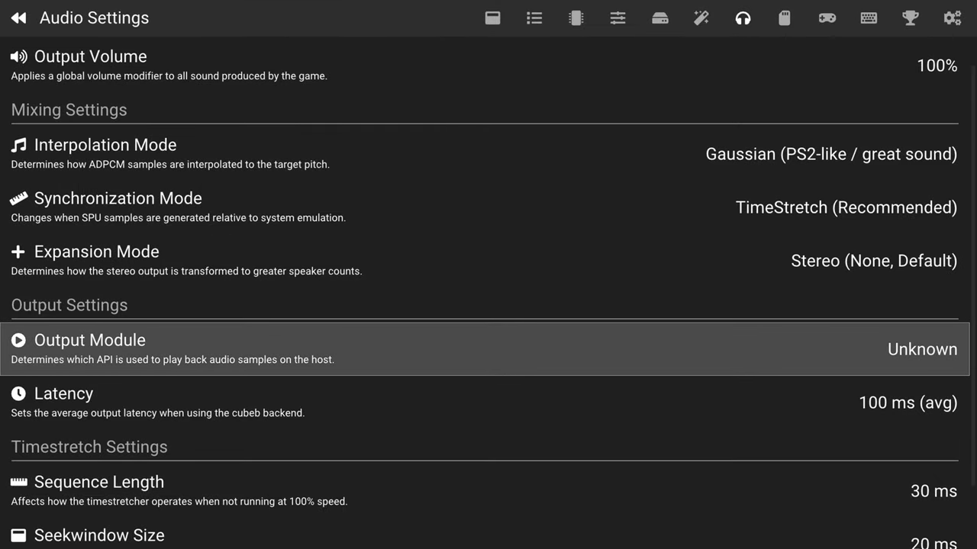
pyautogui.press('Return')
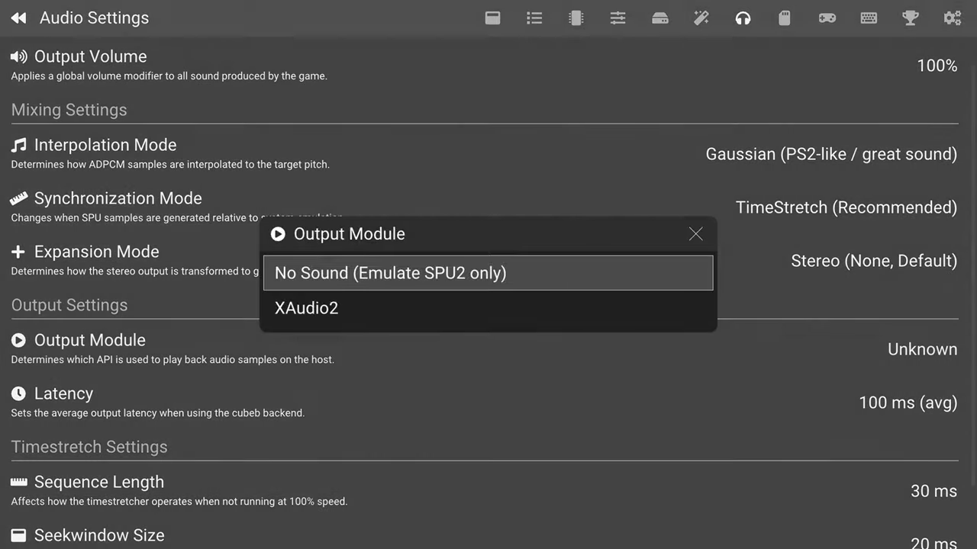
pyautogui.press('Down')
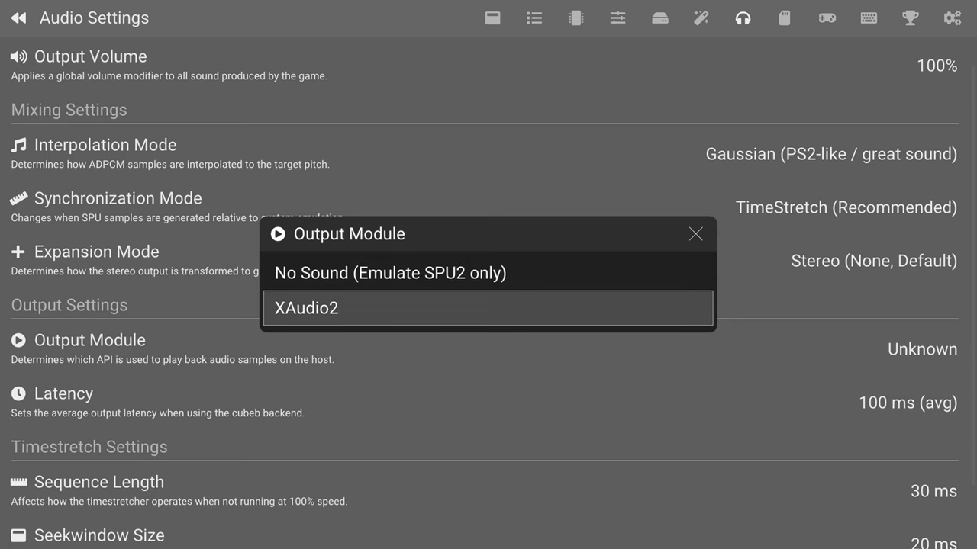
pyautogui.press('Escape')
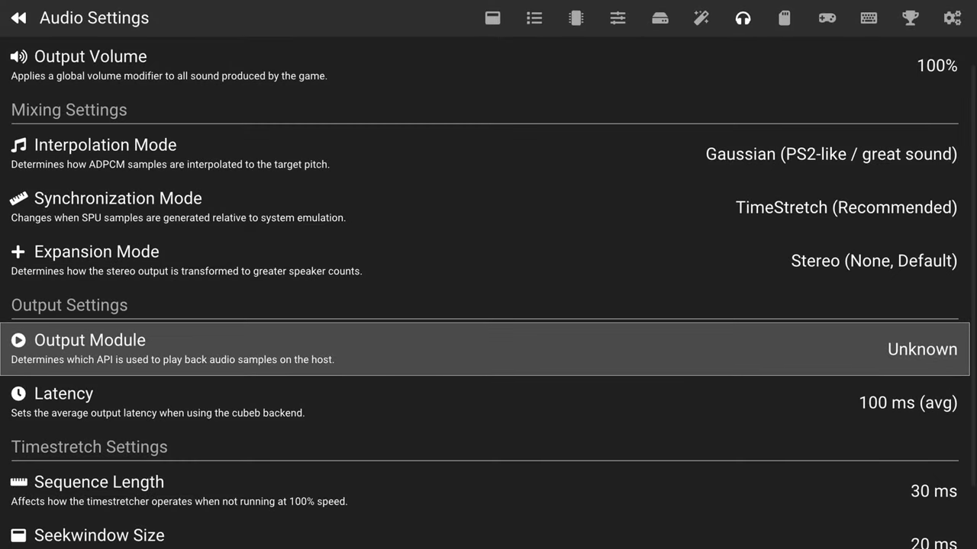
# Step: Review the audio Latency option and the Timestretch settings: Sequence Length, Seekwindow Size and Overlap
pyautogui.press('Down')
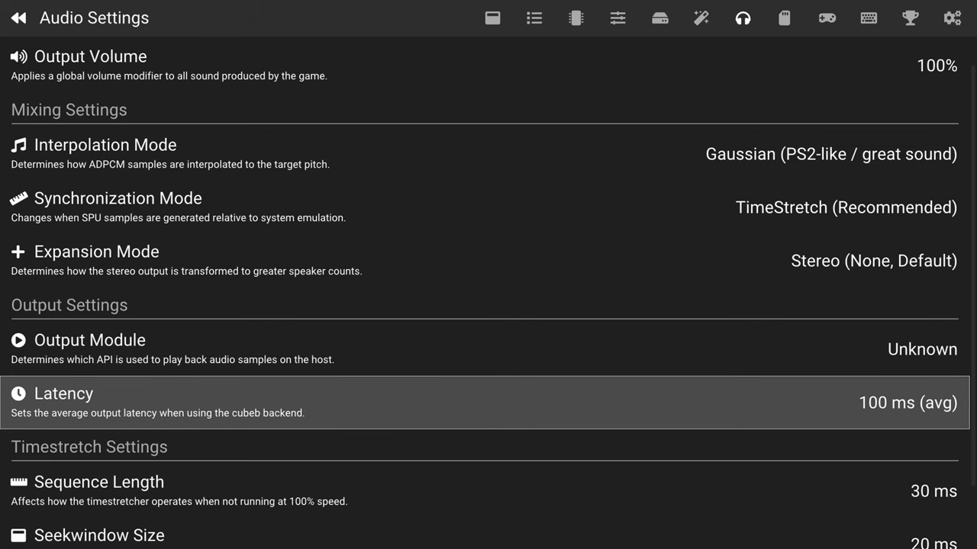
pyautogui.press('Down')
pyautogui.press('Down')
pyautogui.press('Down')
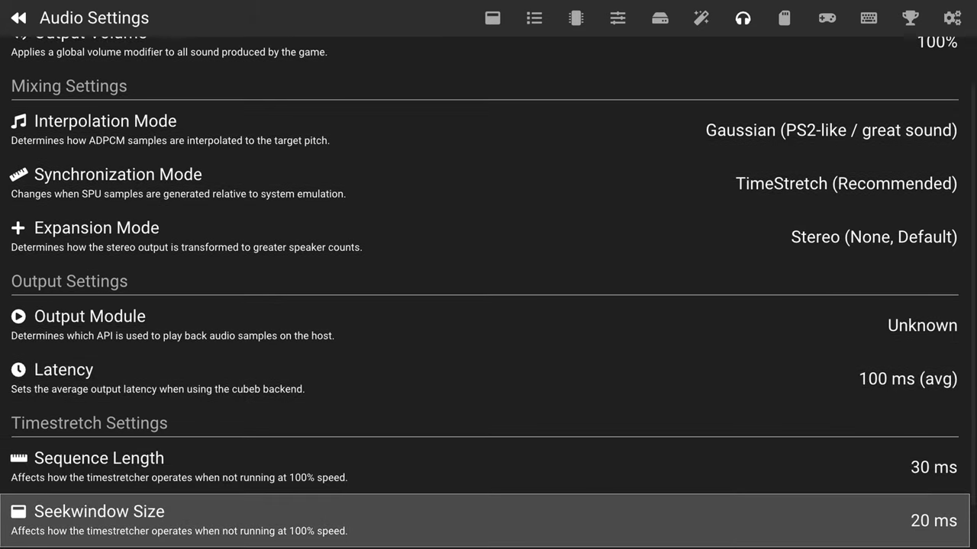
pyautogui.press('Up')
pyautogui.press('Up')
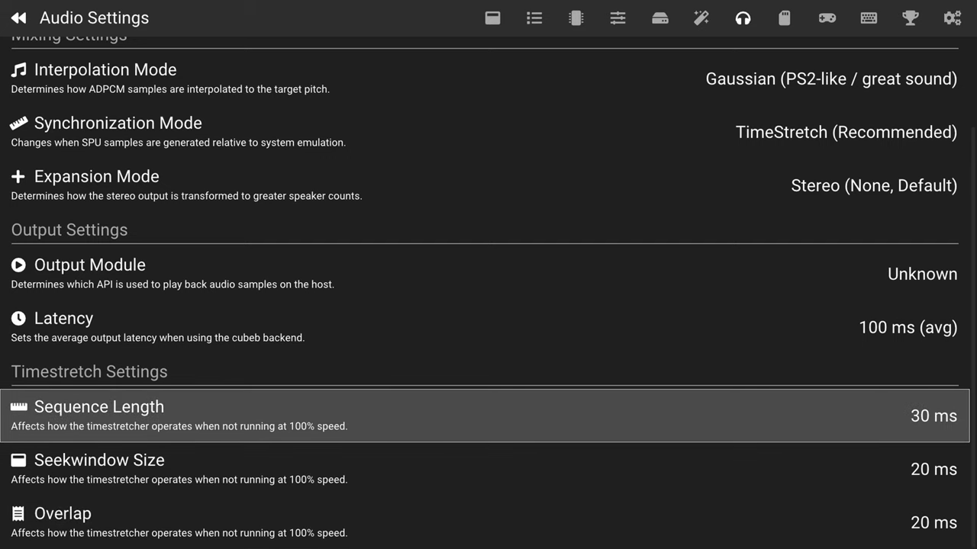
pyautogui.press('Down')
pyautogui.press('Down')
pyautogui.press('Up')
pyautogui.press('Up')
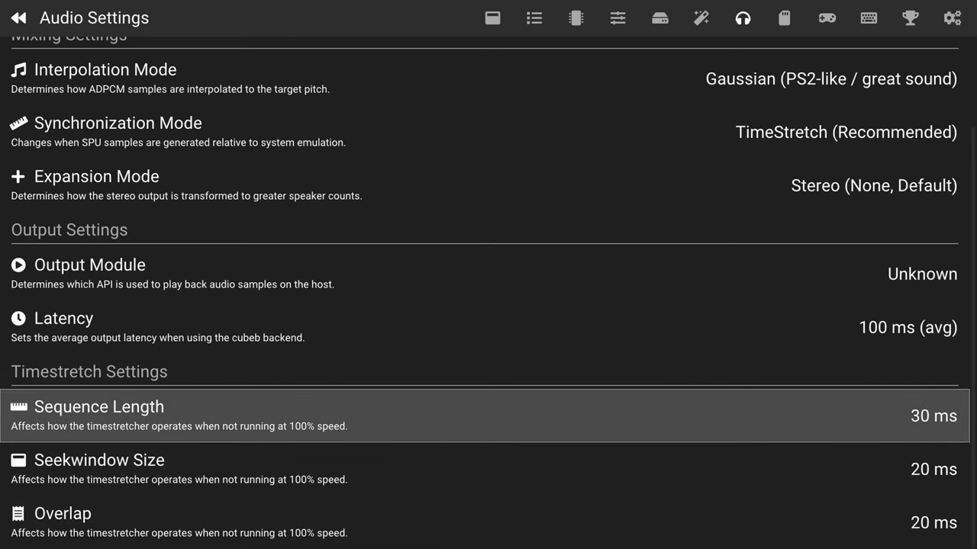
pyautogui.press('Down')
pyautogui.press('Down')
pyautogui.press('Up')
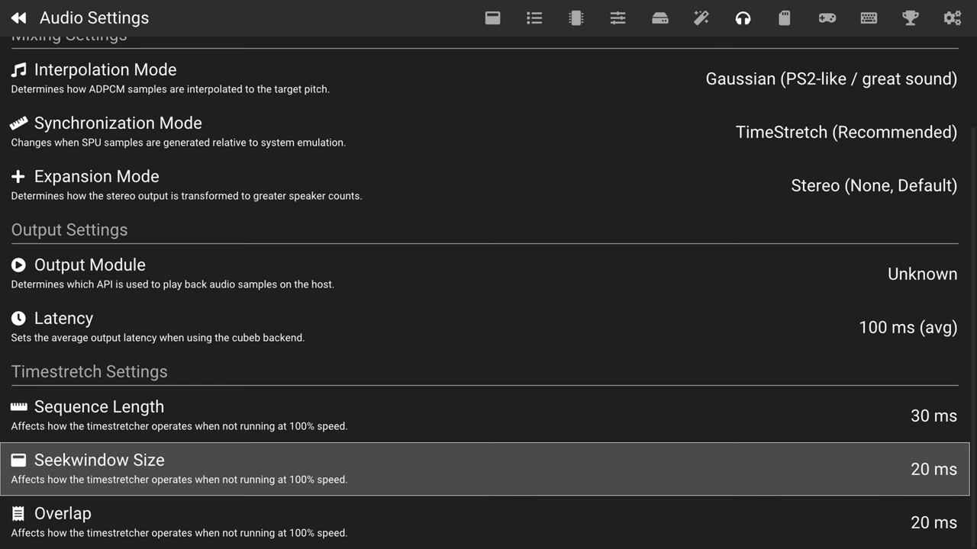
pyautogui.press('Down')
pyautogui.press('Up')
pyautogui.press('Up')
pyautogui.press('Up')
pyautogui.press('Up')
pyautogui.press('Up')
pyautogui.press('Up')
pyautogui.press('Up')
pyautogui.press('Up')
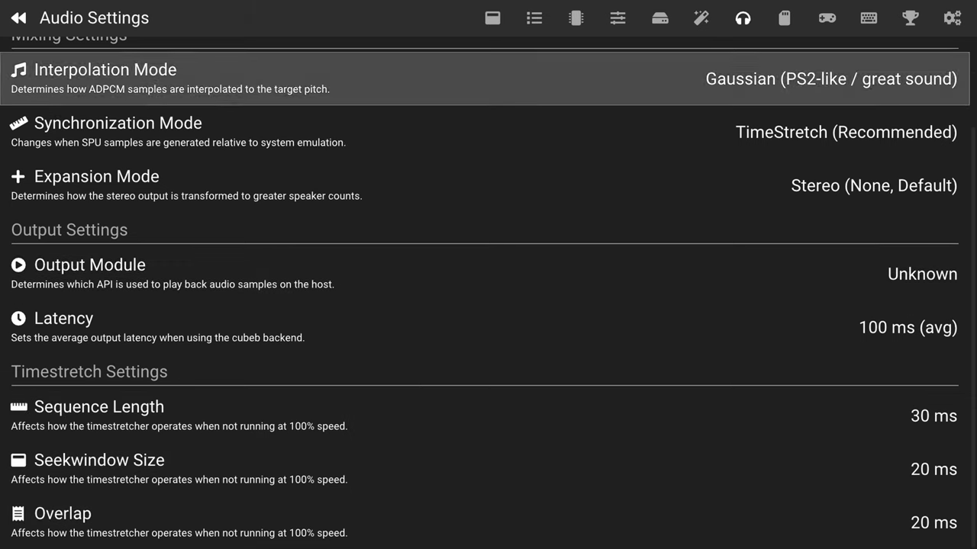
# Step: Go past the memory card settings to the controller settings and enable Console Port 1 Multitap
pyautogui.press('Right')
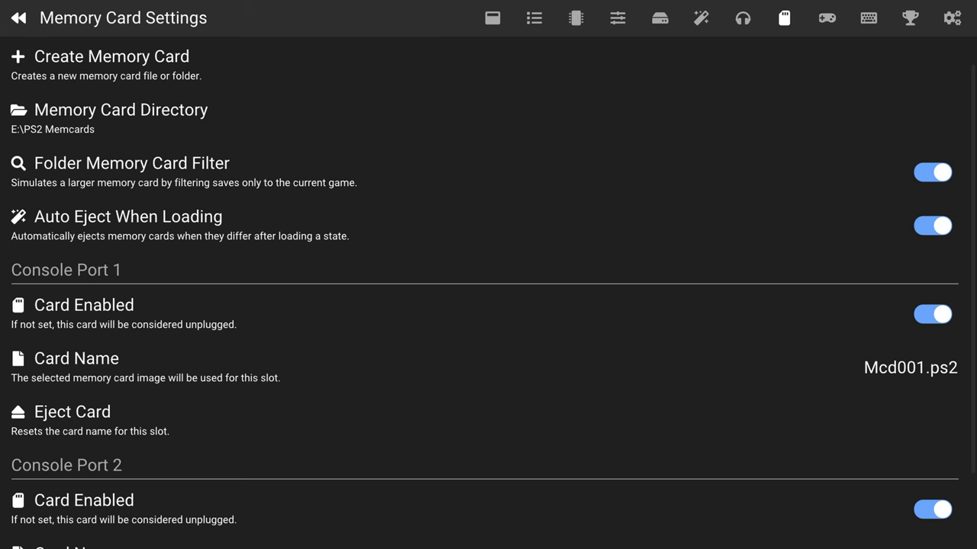
pyautogui.press('Right')
pyautogui.press('Down')
pyautogui.press('Return')
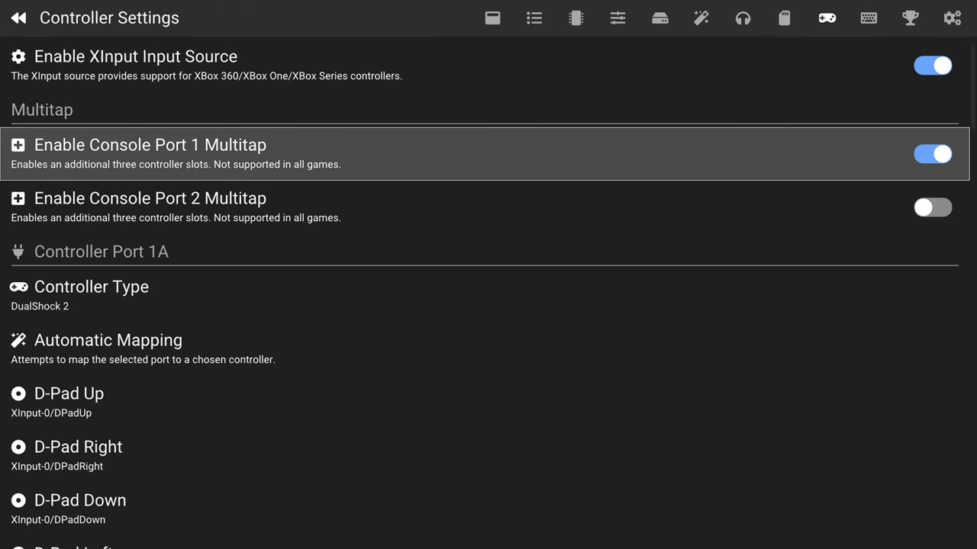
# Step: Review the Controller Port 1A button bindings, macros and scale settings, continuing to the additional controller ports
pyautogui.press('Down')
pyautogui.press('Down')
pyautogui.press('Down')
pyautogui.press('Down')
pyautogui.press('Down')
pyautogui.press('Down')
pyautogui.press('Down')
pyautogui.press('Down')
pyautogui.press('Down')
pyautogui.press('Down')
pyautogui.press('Down')
pyautogui.press('Down')
pyautogui.press('Down')
pyautogui.press('Down')
pyautogui.press('Down')
pyautogui.press('Down')
pyautogui.press('Down')
pyautogui.press('Down')
pyautogui.press('Down')
pyautogui.press('Down')
pyautogui.press('Down')
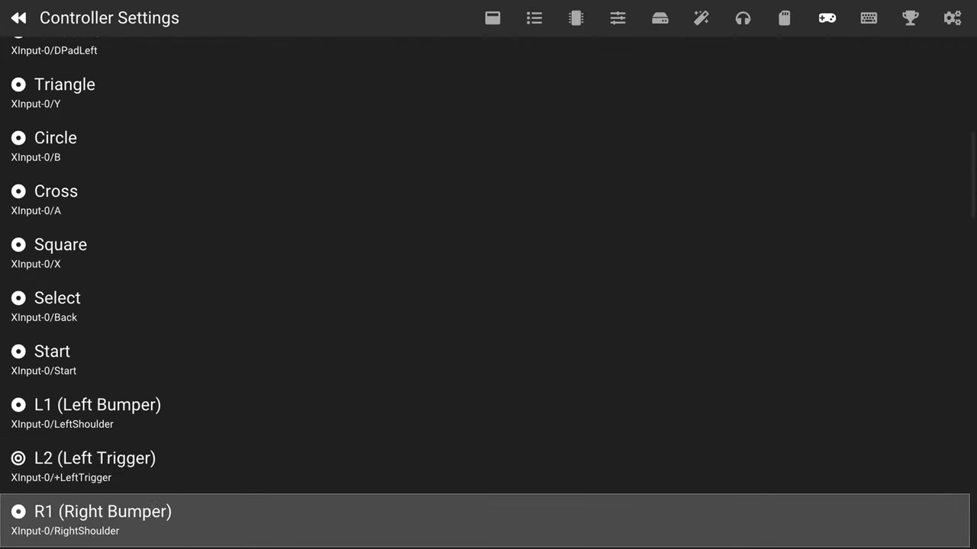
pyautogui.press('Down')
pyautogui.press('Down')
pyautogui.press('Down')
pyautogui.press('Down')
pyautogui.press('Down')
pyautogui.press('Down')
pyautogui.press('Down')
pyautogui.press('Down')
pyautogui.press('Down')
pyautogui.press('Down')
pyautogui.press('Down')
pyautogui.press('Down')
pyautogui.press('Down')
pyautogui.press('Down')
pyautogui.press('Down')
pyautogui.press('Down')
pyautogui.press('Down')
pyautogui.press('Down')
pyautogui.press('Down')
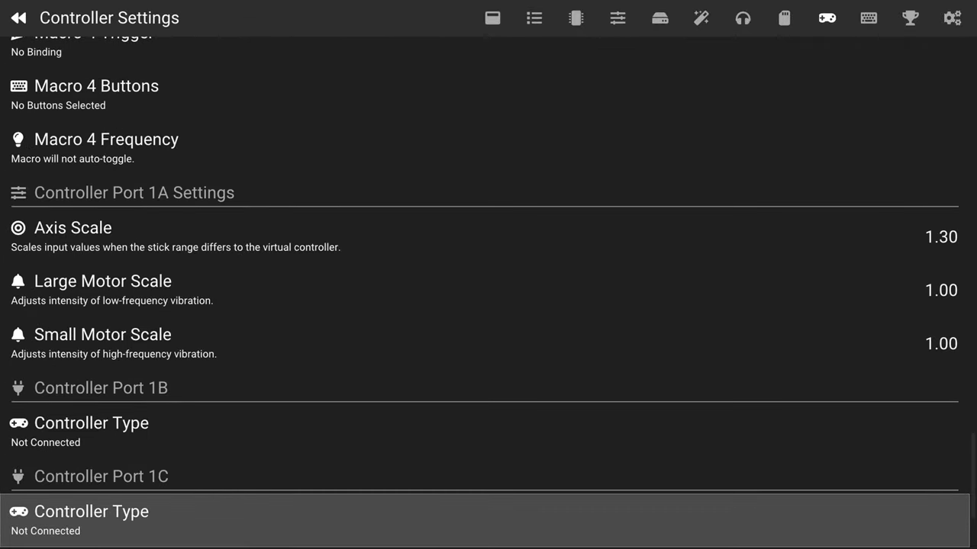
# Step: Examine the Controller Type entries for ports 1B, 1C, 1D and 2, and return to the Multitap options
pyautogui.press('Down')
pyautogui.press('Down')
pyautogui.press('Up')
pyautogui.press('Up')
pyautogui.press('Up')
pyautogui.press('Up')
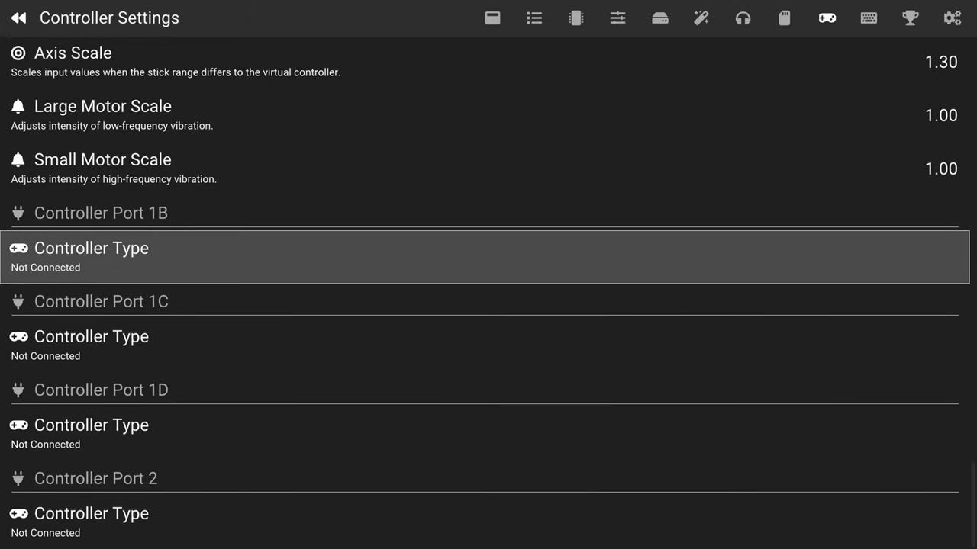
pyautogui.press('Down')
pyautogui.press('Down')
pyautogui.press('Down')
pyautogui.press('Down')
pyautogui.press('Up')
pyautogui.press('Up')
pyautogui.press('Up')
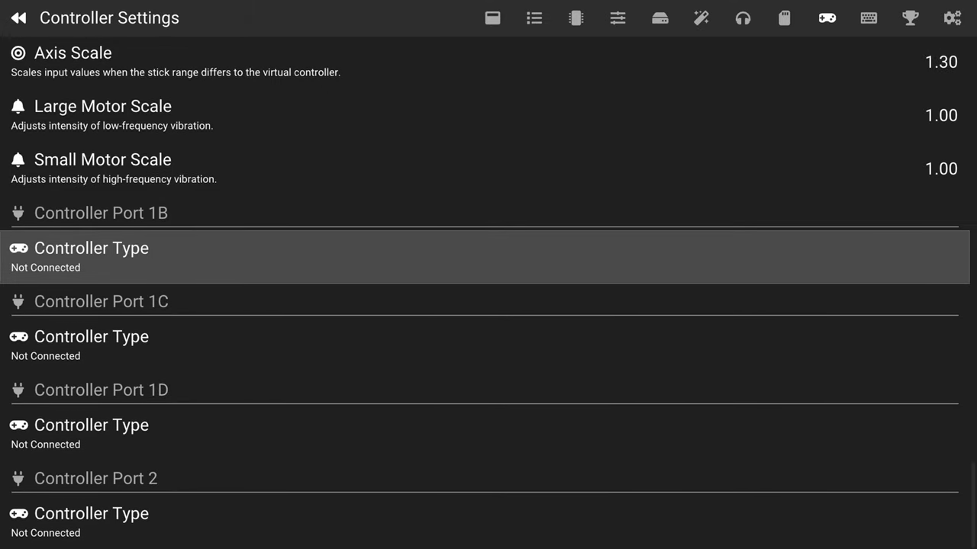
pyautogui.press('Down')
pyautogui.press('Down')
pyautogui.press('Down')
pyautogui.press('Up')
pyautogui.press('Up')
pyautogui.press('Up')
pyautogui.press('Up')
pyautogui.press('Up')
pyautogui.press('Up')
pyautogui.press('Down')
pyautogui.press('Down')
pyautogui.press('Down')
pyautogui.press('Down')
pyautogui.press('Down')
pyautogui.press('Down')
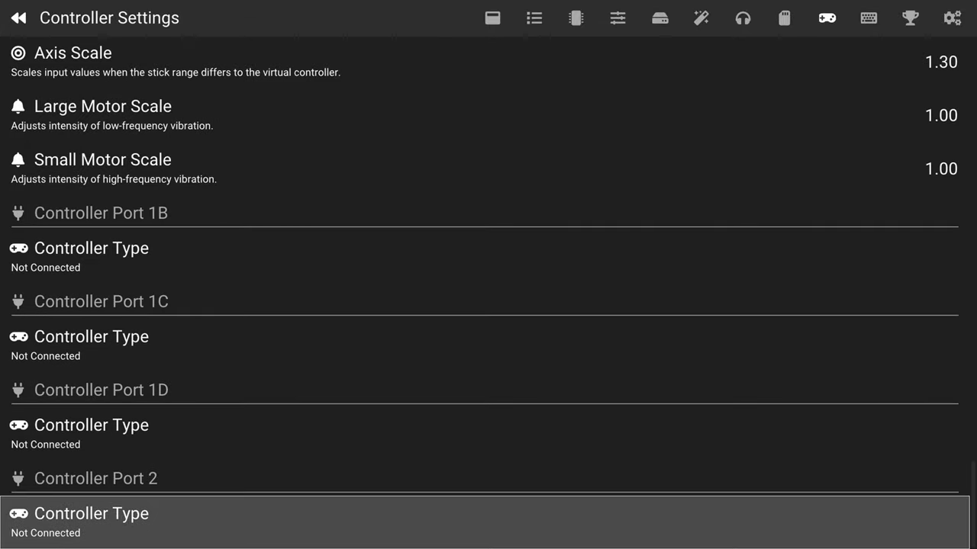
pyautogui.press('Up')
pyautogui.press('Up')
pyautogui.press('Up')
pyautogui.press('Up')
pyautogui.press('Up')
pyautogui.press('Down')
pyautogui.press('Down')
pyautogui.press('Down')
pyautogui.press('Down')
pyautogui.press('Down')
pyautogui.press('Up')
pyautogui.press('Up')
pyautogui.press('Up')
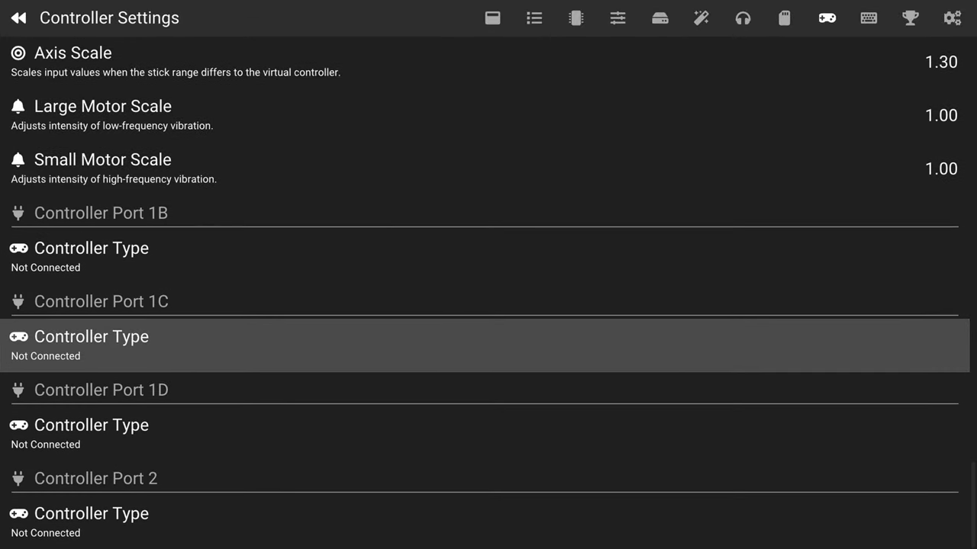
pyautogui.press('Down')
pyautogui.press('Down')
pyautogui.press('Down')
pyautogui.press('Up')
pyautogui.press('Up')
pyautogui.press('Up')
pyautogui.press('Up')
pyautogui.press('Up')
pyautogui.press('Up')
pyautogui.press('Up')
pyautogui.press('Up')
pyautogui.press('Up')
pyautogui.press('Up')
pyautogui.press('Up')
pyautogui.press('Up')
pyautogui.press('Up')
pyautogui.press('Up')
pyautogui.press('Up')
pyautogui.press('Up')
pyautogui.press('Up')
pyautogui.press('Up')
pyautogui.press('Up')
pyautogui.press('Up')
pyautogui.press('Up')
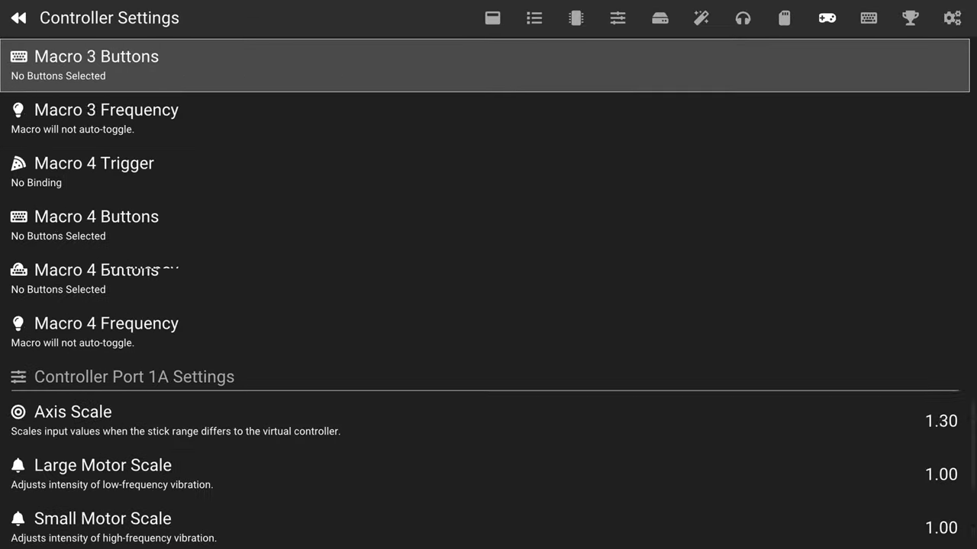
pyautogui.press('Up')
pyautogui.press('Up')
pyautogui.press('Up')
pyautogui.press('Up')
pyautogui.press('Up')
pyautogui.press('Up')
pyautogui.press('Up')
pyautogui.press('Up')
pyautogui.press('Up')
pyautogui.press('Up')
pyautogui.press('Up')
pyautogui.press('Up')
pyautogui.press('Up')
pyautogui.press('Up')
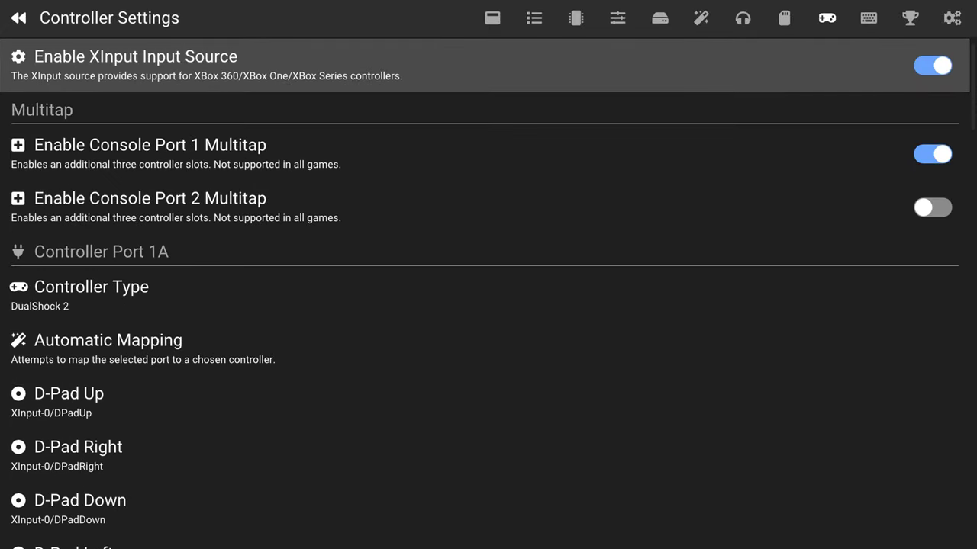
pyautogui.press('Down')
# Step: Open the hotkey settings and look at the Open Pause Menu and Graphics hotkey bindings
pyautogui.press('Right')
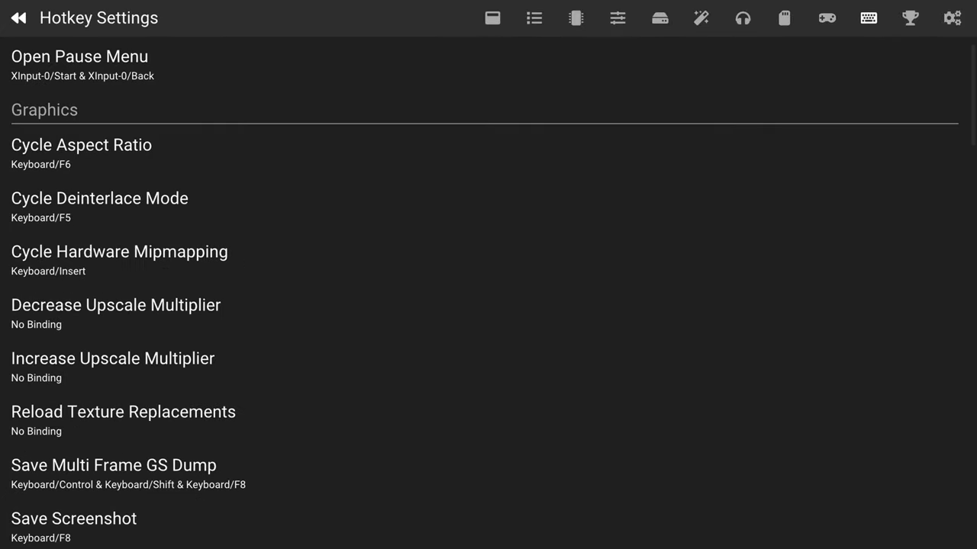
pyautogui.press('Down')
pyautogui.press('Down')
pyautogui.press('Up')
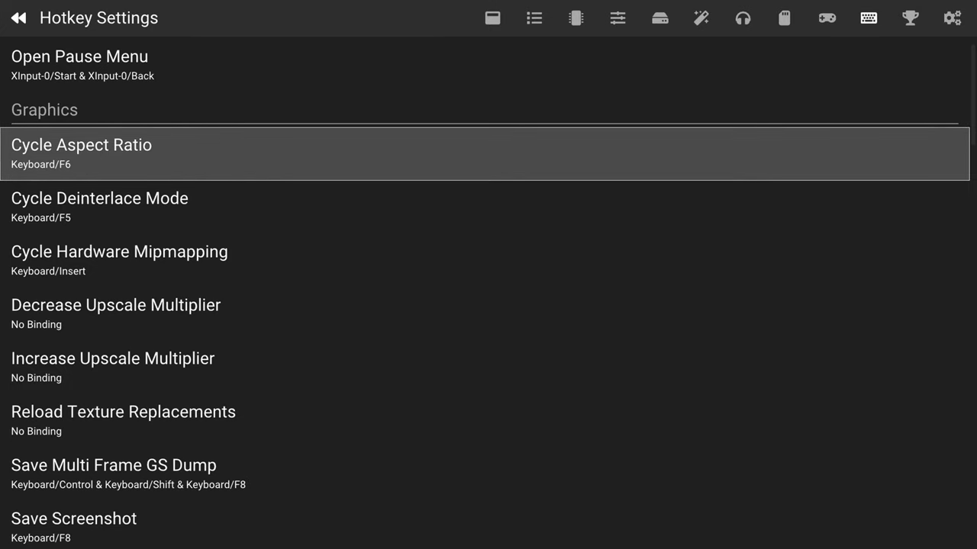
# Step: Review the remaining Graphics, save state and System hotkey bindings through to Toggle Frame Limit at the end of the list
pyautogui.press('Down')
pyautogui.press('Down')
pyautogui.press('Down')
pyautogui.press('Down')
pyautogui.press('Down')
pyautogui.press('Down')
pyautogui.press('Down')
pyautogui.press('Down')
pyautogui.press('Down')
pyautogui.press('Down')
pyautogui.press('Down')
pyautogui.press('Down')
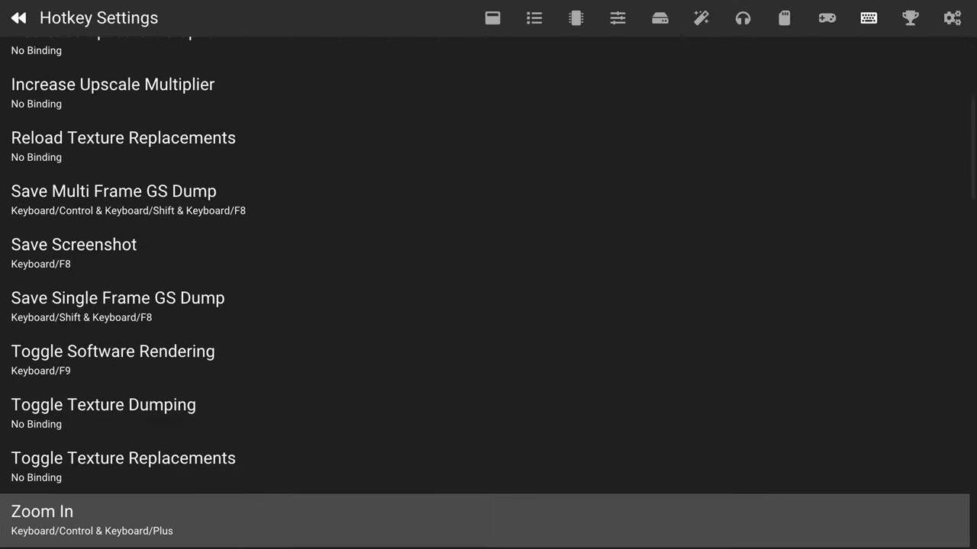
pyautogui.press('Down')
pyautogui.press('Down')
pyautogui.press('Down')
pyautogui.press('Down')
pyautogui.press('Down')
pyautogui.press('Down')
pyautogui.press('Down')
pyautogui.press('Down')
pyautogui.press('Down')
pyautogui.press('Down')
pyautogui.press('Down')
pyautogui.press('Down')
pyautogui.press('Down')
pyautogui.press('Down')
pyautogui.press('Down')
pyautogui.press('Down')
pyautogui.press('Down')
pyautogui.press('Down')
pyautogui.press('Down')
pyautogui.press('Down')
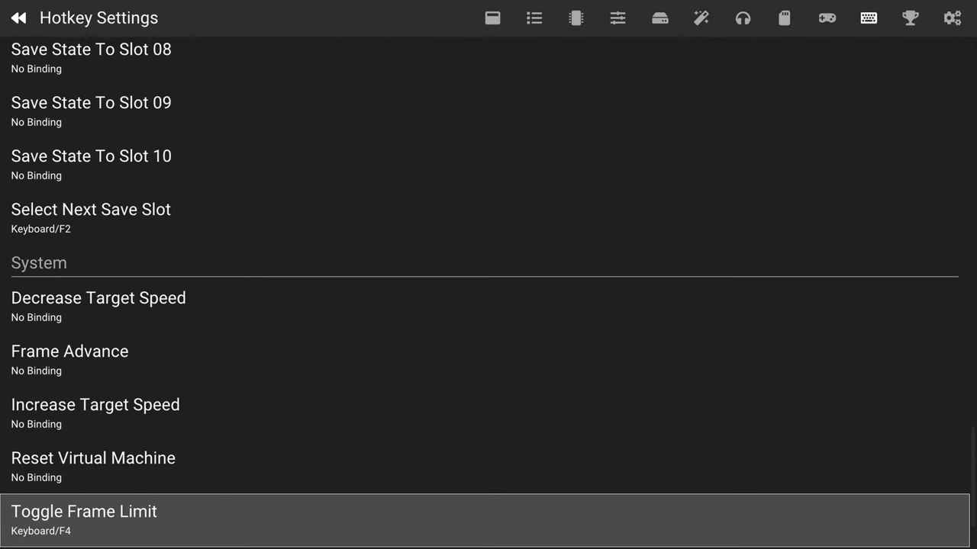
pyautogui.press('Down')
pyautogui.press('Down')
# Step: Go past the achievements settings to the advanced settings and examine the Logging and Advanced System options
pyautogui.press('shift')
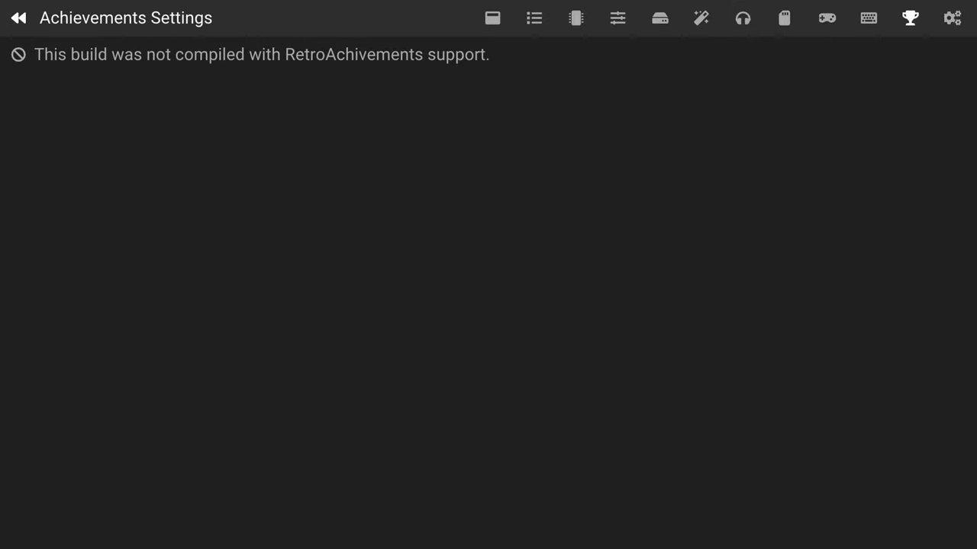
pyautogui.press('shift')
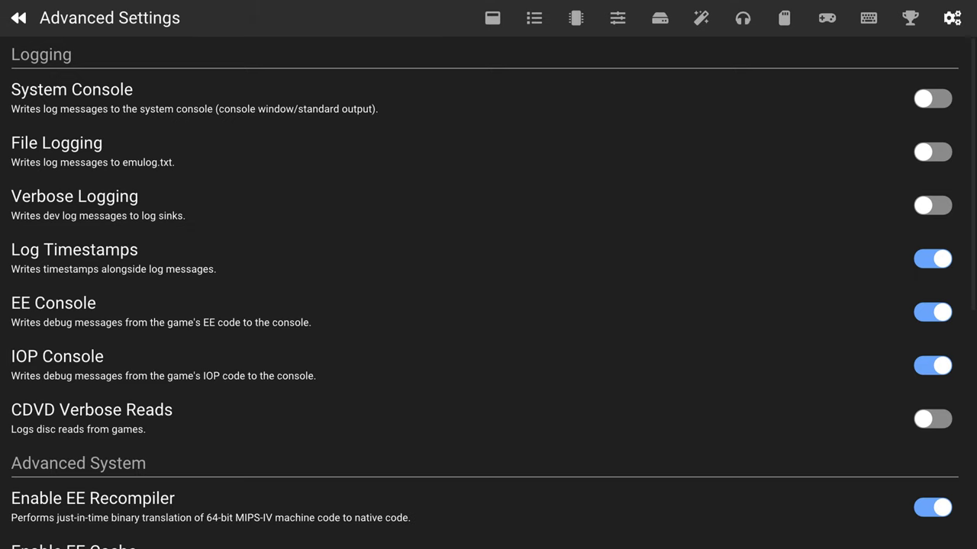
pyautogui.press('Down')
pyautogui.press('Down')
pyautogui.press('Down')
pyautogui.press('Down')
pyautogui.press('Down')
pyautogui.press('Down')
pyautogui.press('Down')
pyautogui.press('Down')
pyautogui.press('Down')
pyautogui.press('Down')
pyautogui.press('Down')
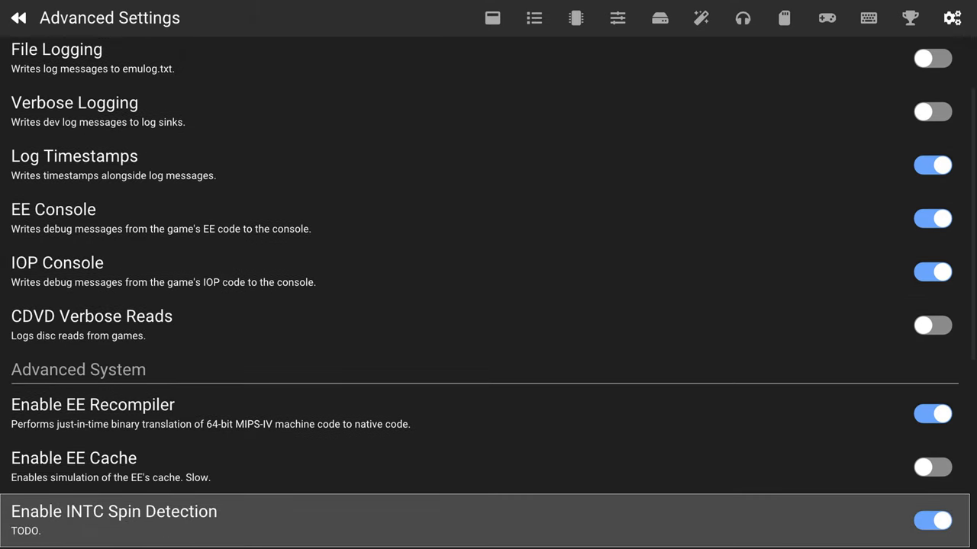
pyautogui.press('Down')
pyautogui.press('Down')
pyautogui.press('Down')
pyautogui.press('Down')
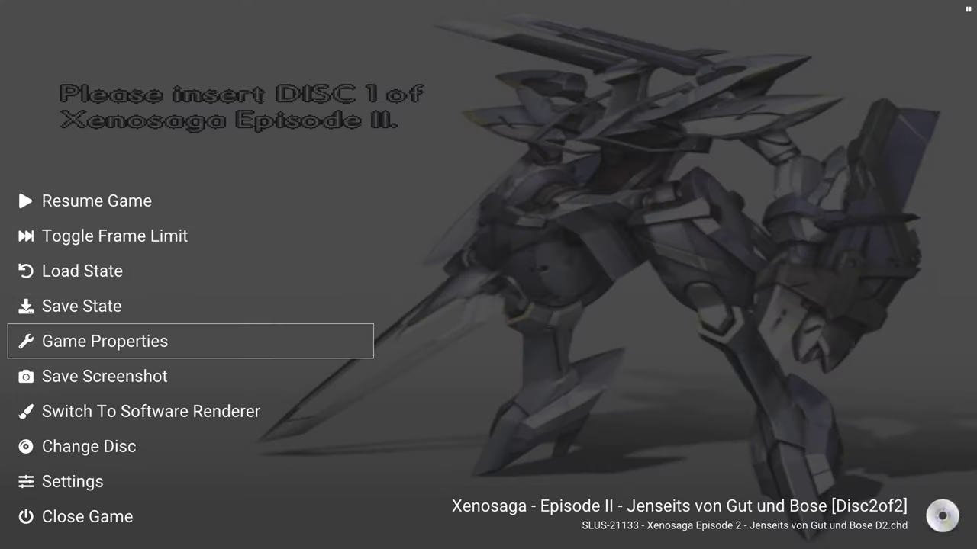
# Step: Open the disc image selection for changing the running game's disc and move to Xenosaga Episode 2 - Jenseits von Gut und Bose D1.chd
pyautogui.press('Down')
pyautogui.press('Down')
pyautogui.press('Down')
pyautogui.press('Return')
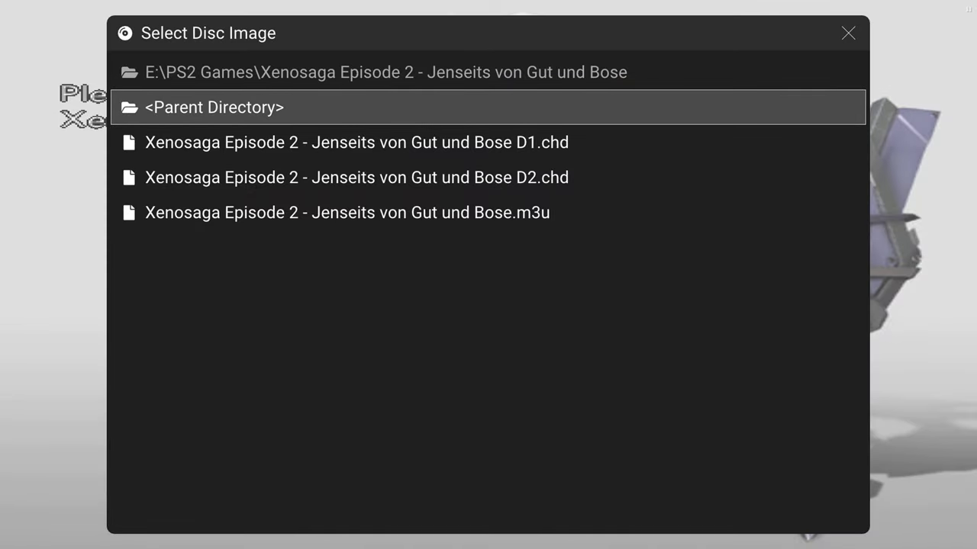
pyautogui.press('Down')
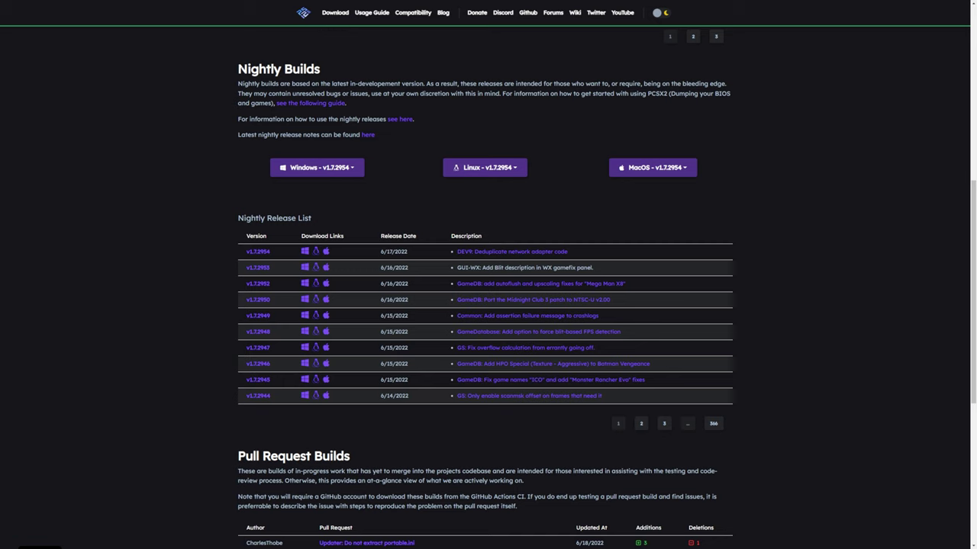
# Step: On the PCSX2 website, download the Windows 64bit - AVX2 - Qt nightly build v1.7.2954 and view the MacOS and Linux download options
pyautogui.click(361, 173)
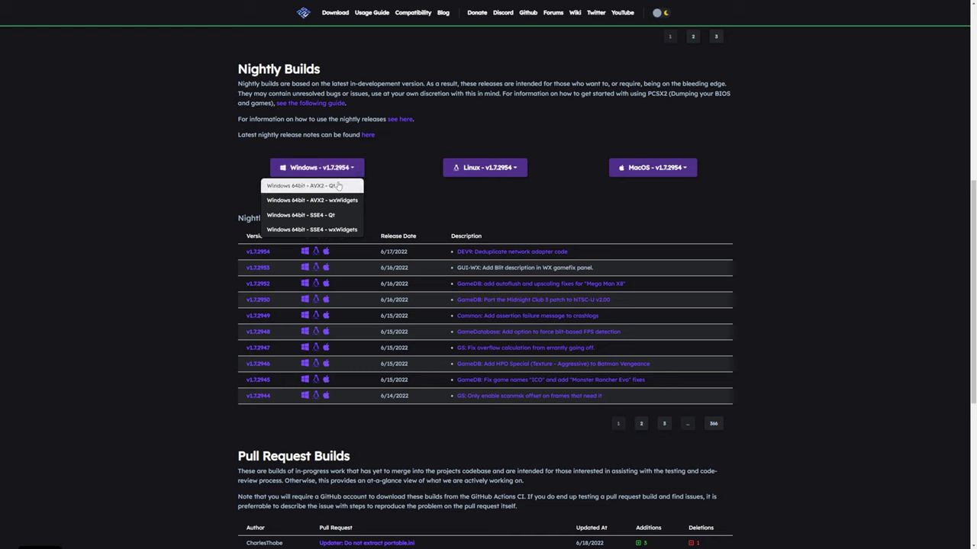
pyautogui.click(334, 186)
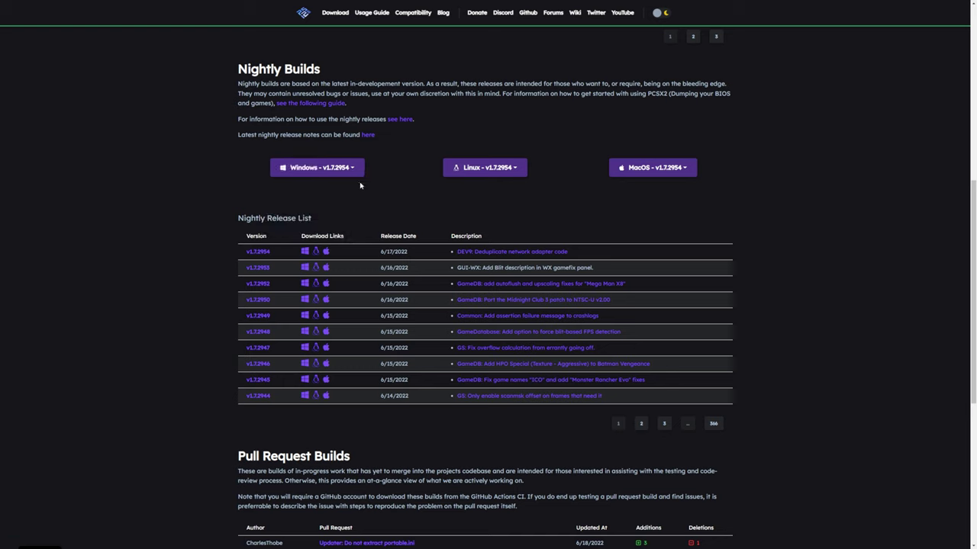
pyautogui.click(686, 170)
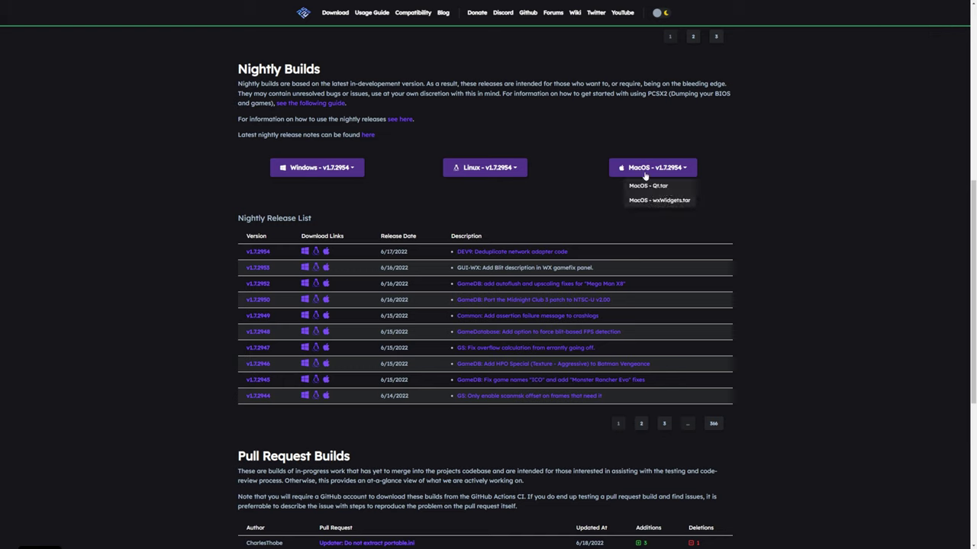
pyautogui.click(522, 169)
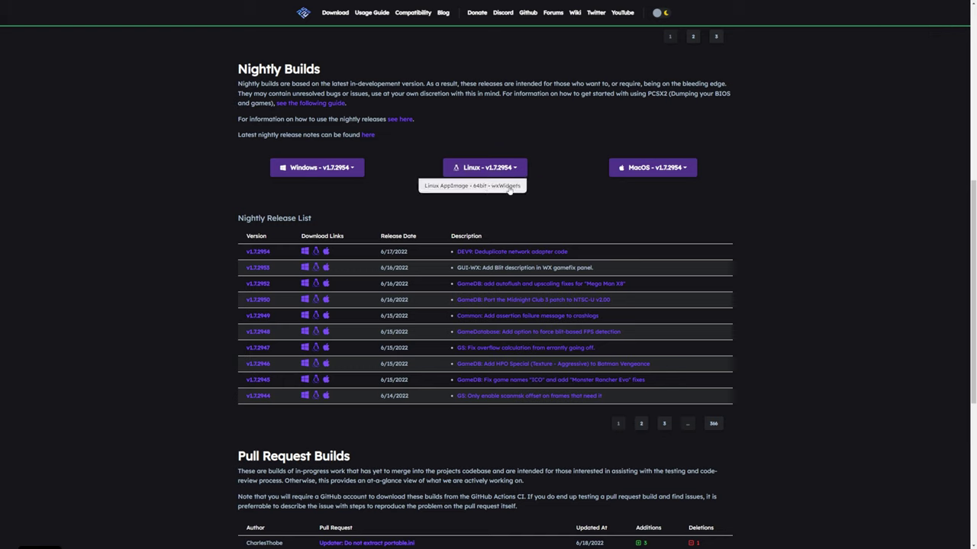
pyautogui.click(562, 199)
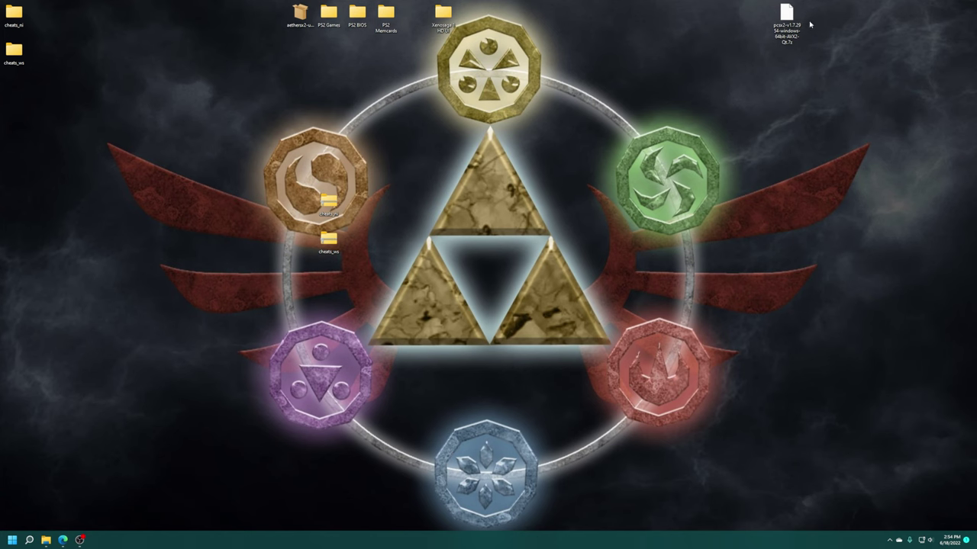
# Step: Extract the downloaded PCSX2 v1.7.2954 archive into its own folder on the desktop
pyautogui.rightClick(786, 17)
pyautogui.moveTo(830, 39)
pyautogui.click(679, 73)
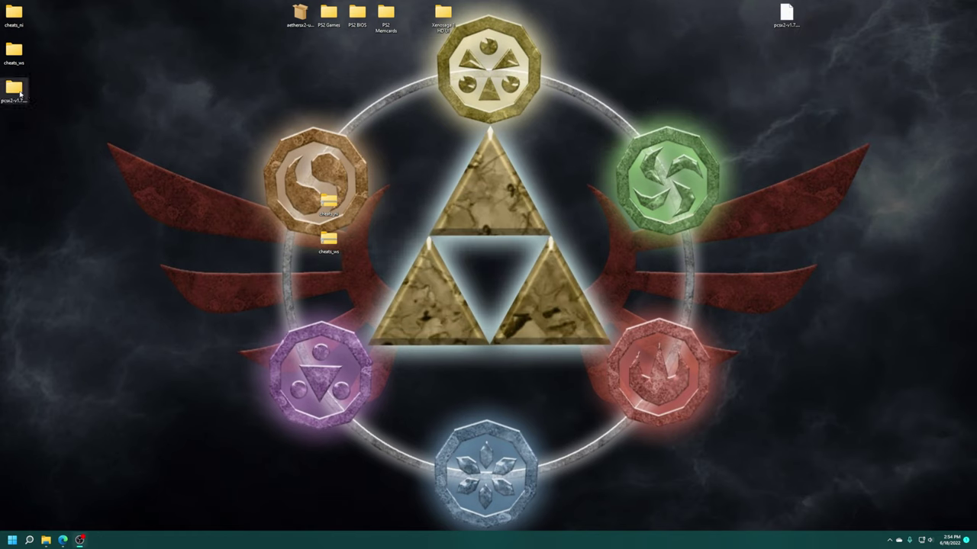
# Step: Open the extracted PCSX2 folder, launch pcsx2-qtx64-avx2 and accept resetting the settings to defaults
pyautogui.doubleClick(14, 90)
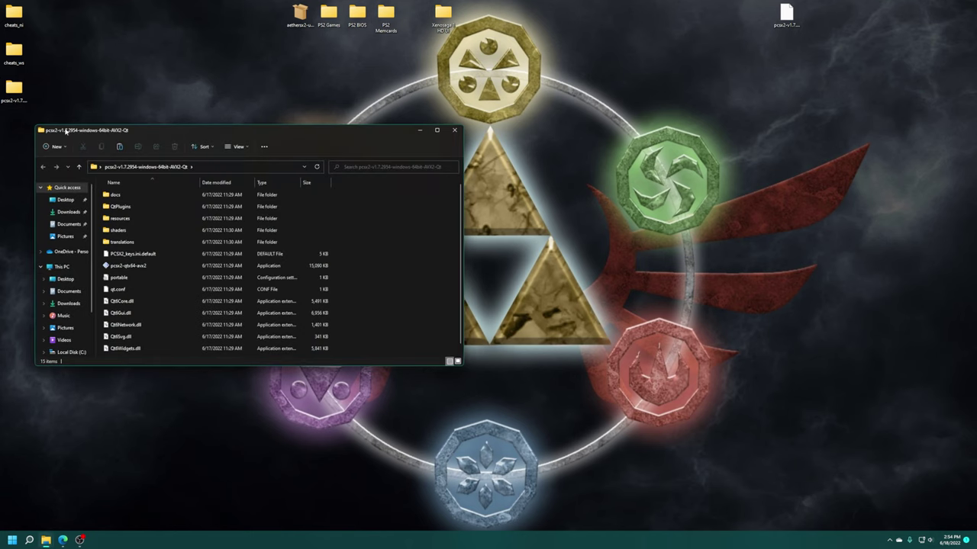
pyautogui.click(126, 267)
pyautogui.doubleClick(126, 267)
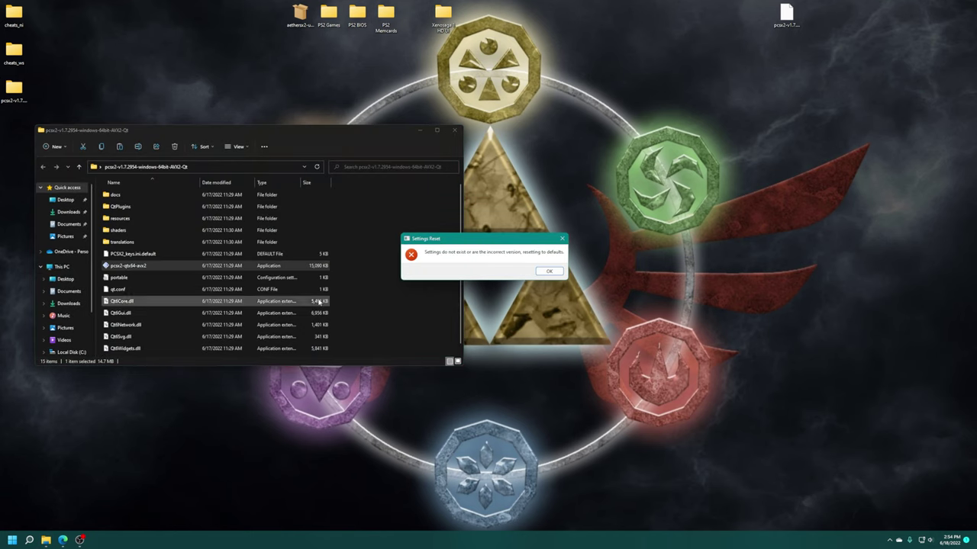
pyautogui.click(550, 274)
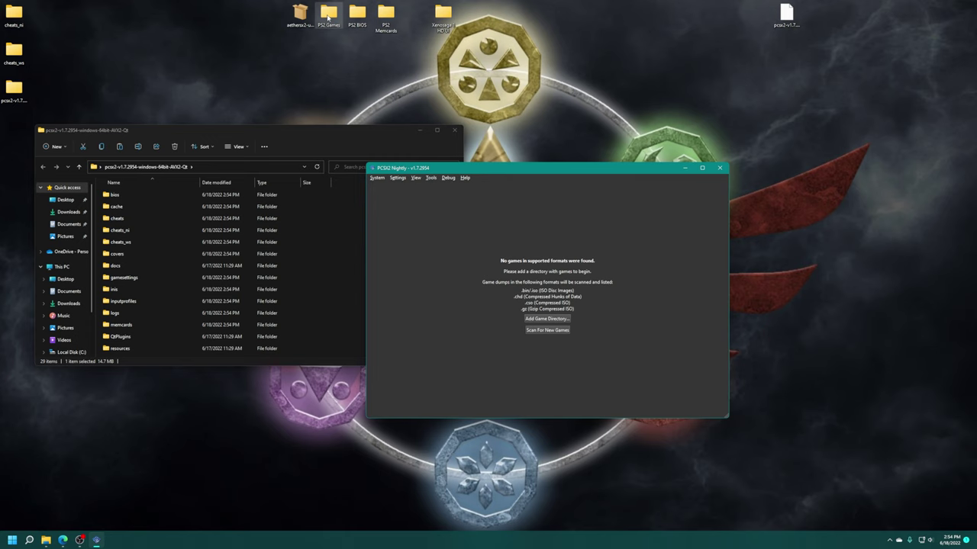
# Step: Add the desktop's PS2 Games folder as a game search directory in PCSX2
pyautogui.moveTo(328, 17); pyautogui.dragTo(563, 267)
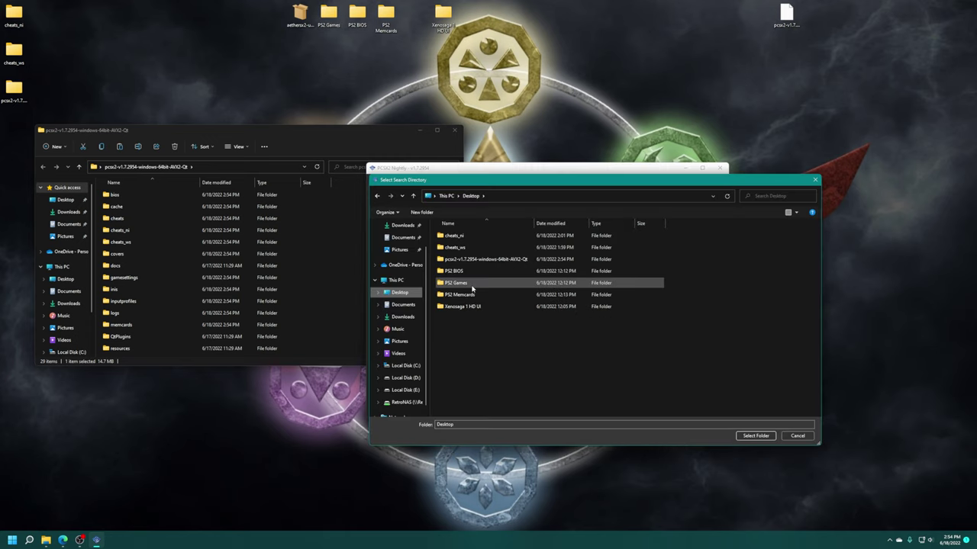
pyautogui.click(472, 286)
pyautogui.click(756, 436)
pyautogui.click(558, 312)
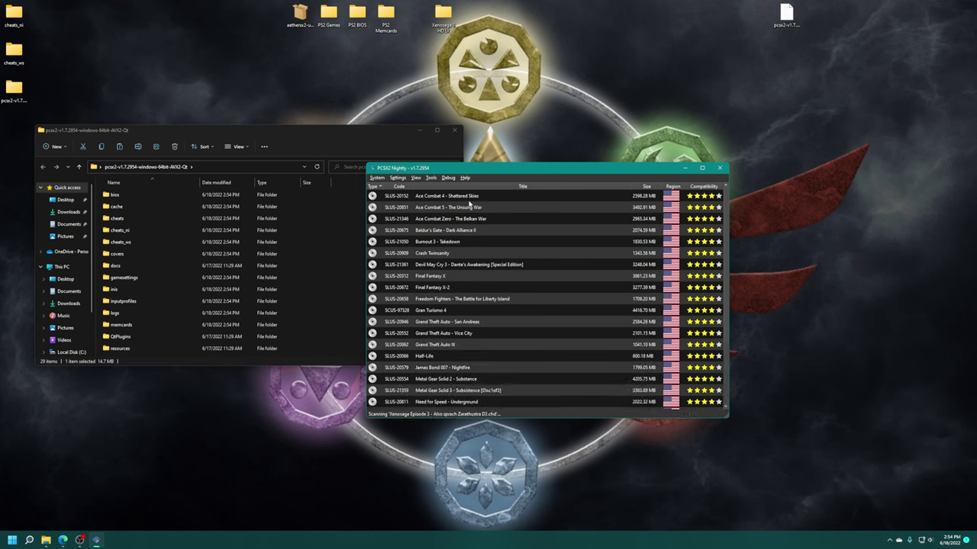
# Step: In the properties of Metal Gear Solid 3 - Subsistence, enable no-interlacing patches and widescreen patches in the emulation settings
pyautogui.scroll(-3, 471, 259)
pyautogui.scroll(3, 482, 374)
pyautogui.rightClick(473, 391)
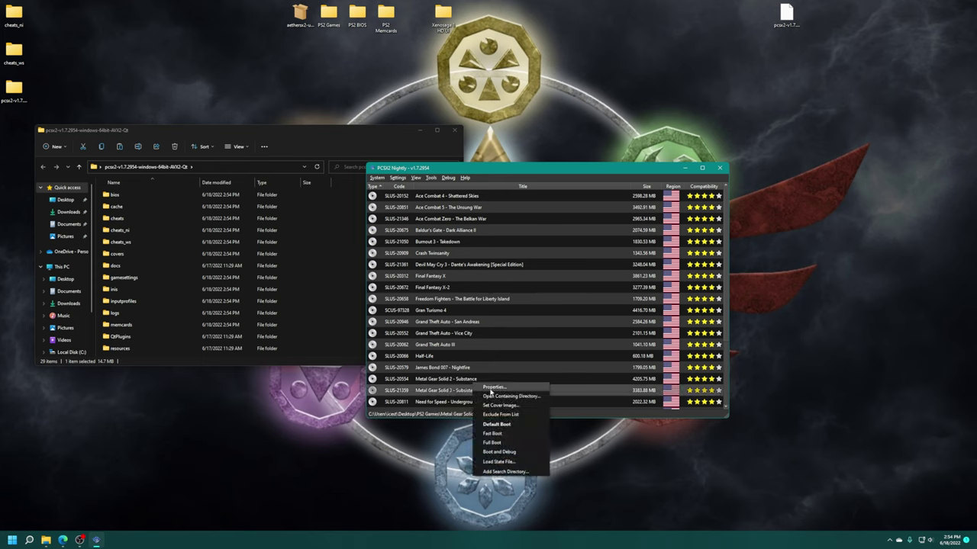
pyautogui.click(493, 388)
pyautogui.click(373, 158)
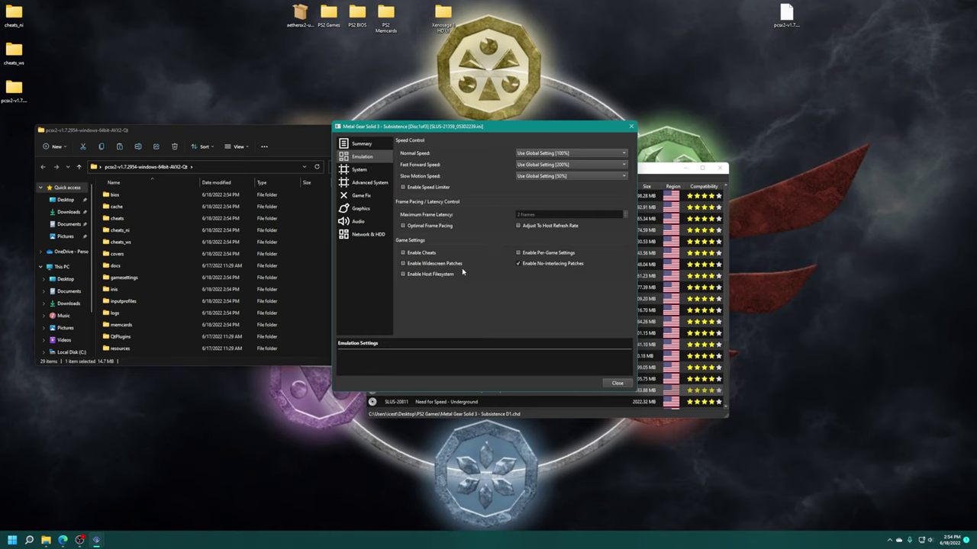
pyautogui.click(404, 265)
# Step: Set the graphics renderer for Metal Gear Solid 3 to Software
pyautogui.click(361, 209)
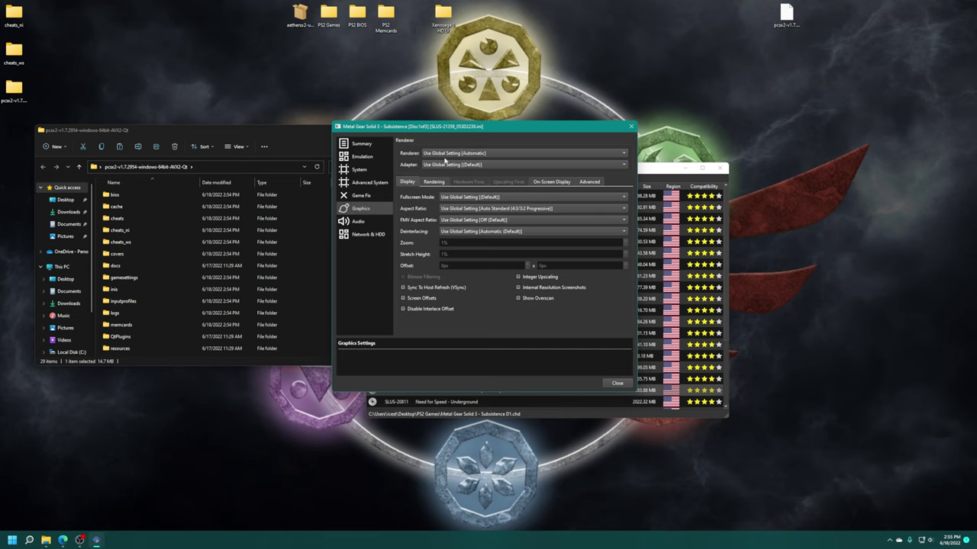
pyautogui.click(446, 154)
pyautogui.click(447, 210)
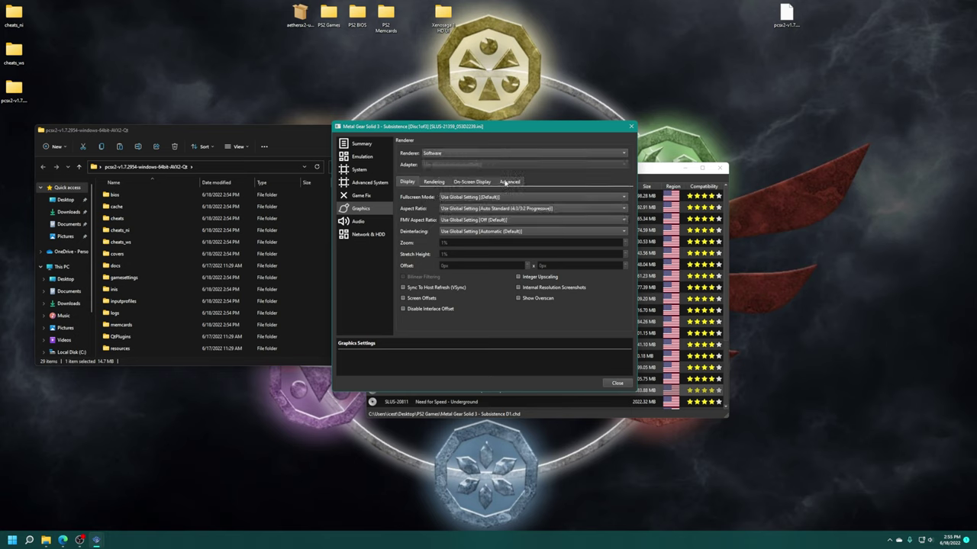
# Step: Set Metal Gear Solid 3's aspect ratio to Widescreen (16:9) and FMV aspect ratio to Standard (4:3), closing its properties
pyautogui.click(451, 210)
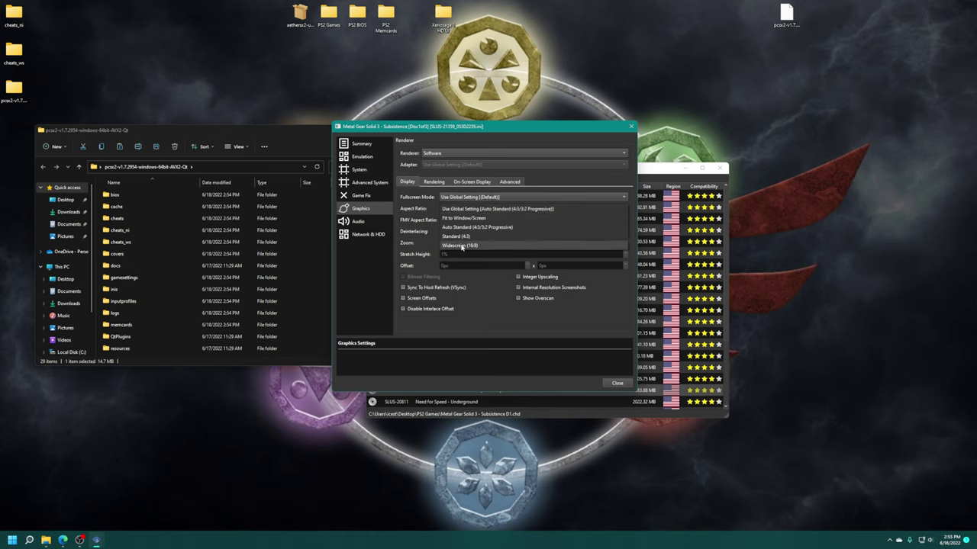
pyautogui.click(461, 246)
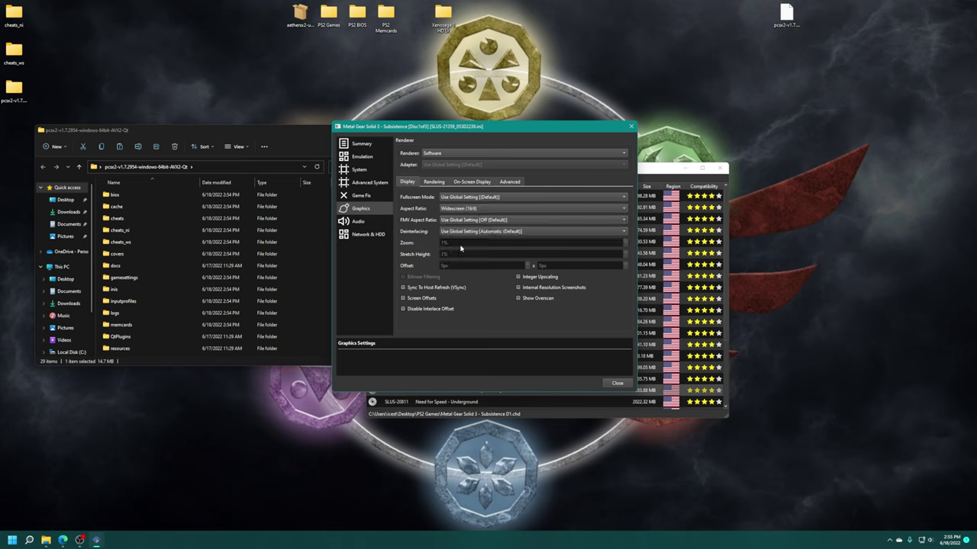
pyautogui.click(457, 220)
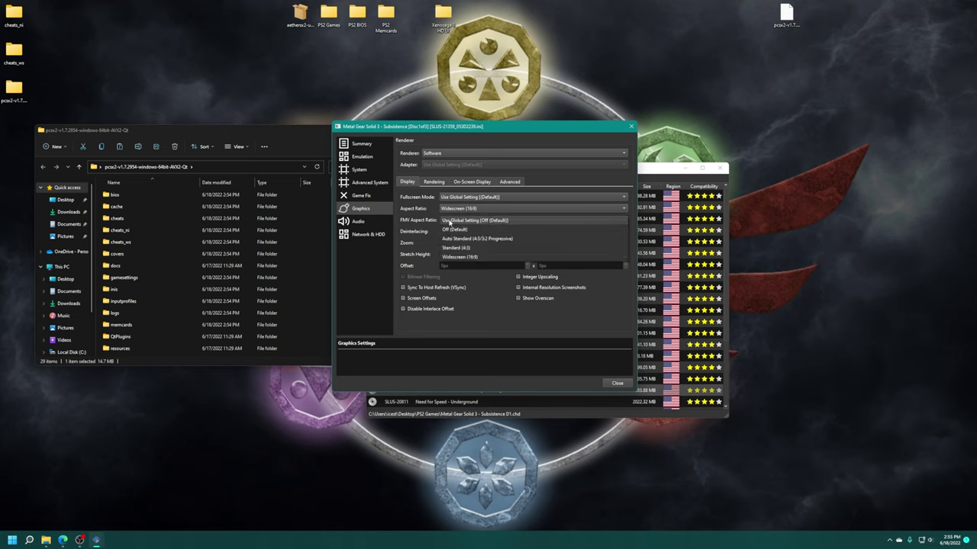
pyautogui.click(457, 250)
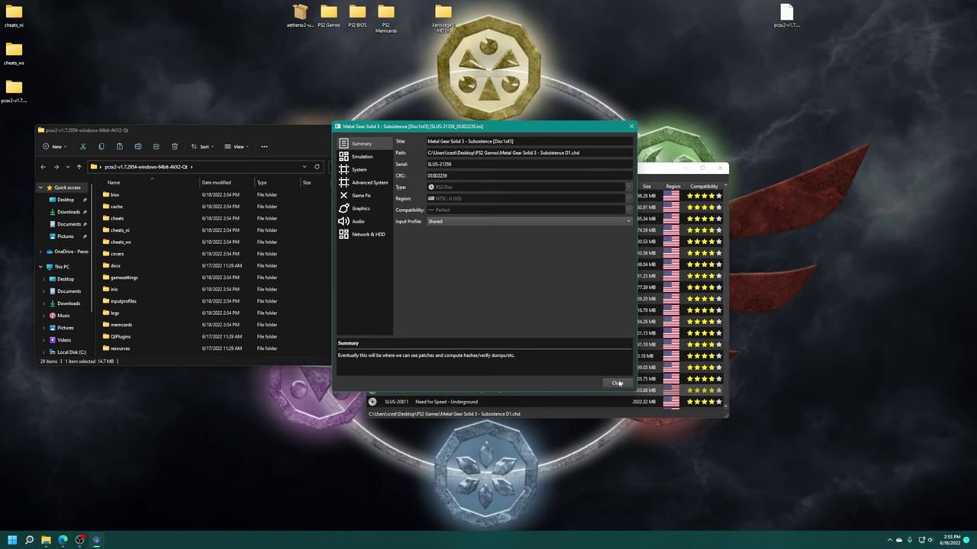
pyautogui.click(617, 383)
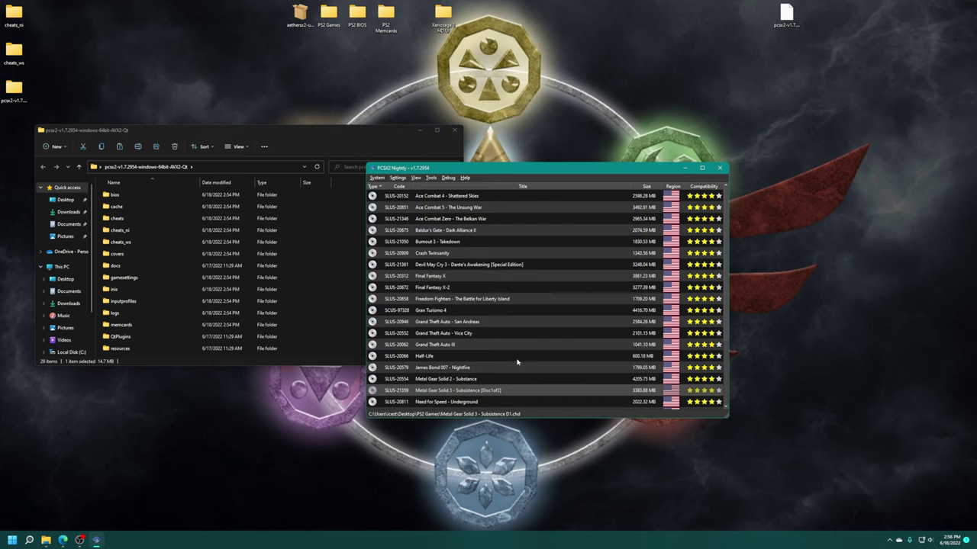
# Step: Open the properties of Xenosaga - Episode I - Der Wille zur Macht and enable widescreen patches in its emulation settings
pyautogui.scroll(-3, 517, 362)
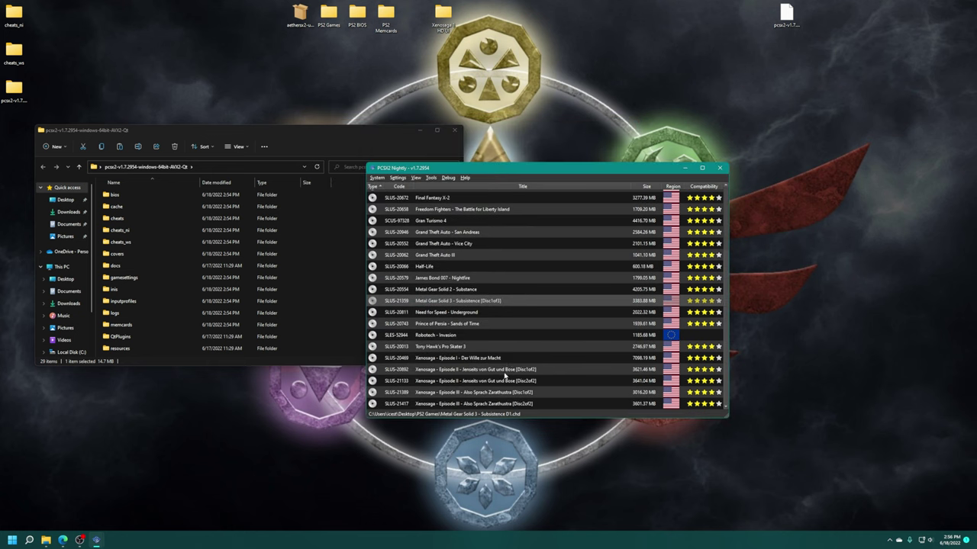
pyautogui.rightClick(491, 358)
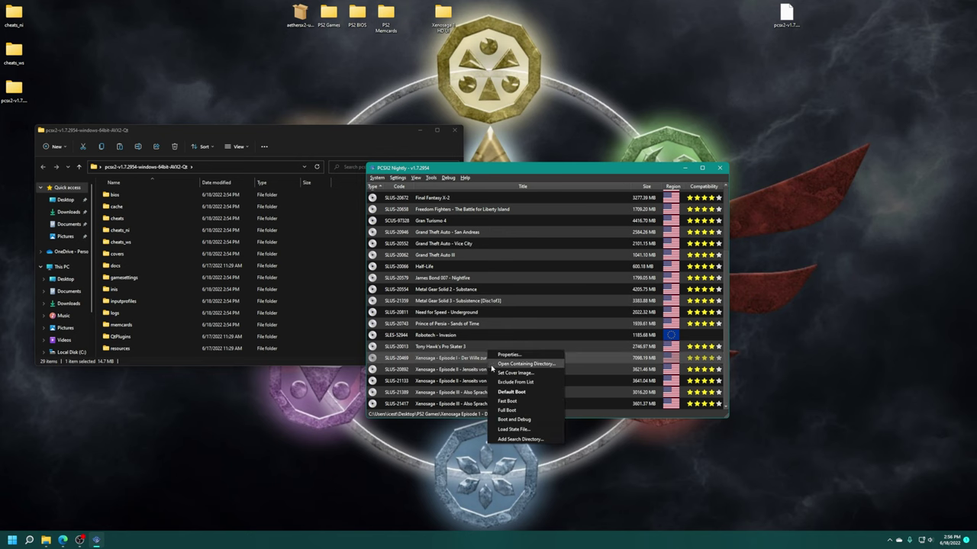
pyautogui.click(504, 357)
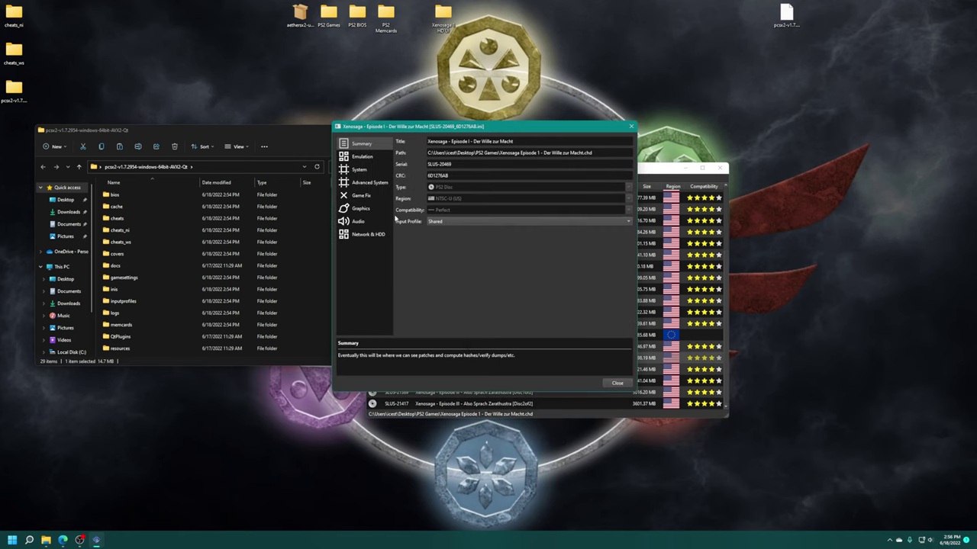
pyautogui.click(374, 160)
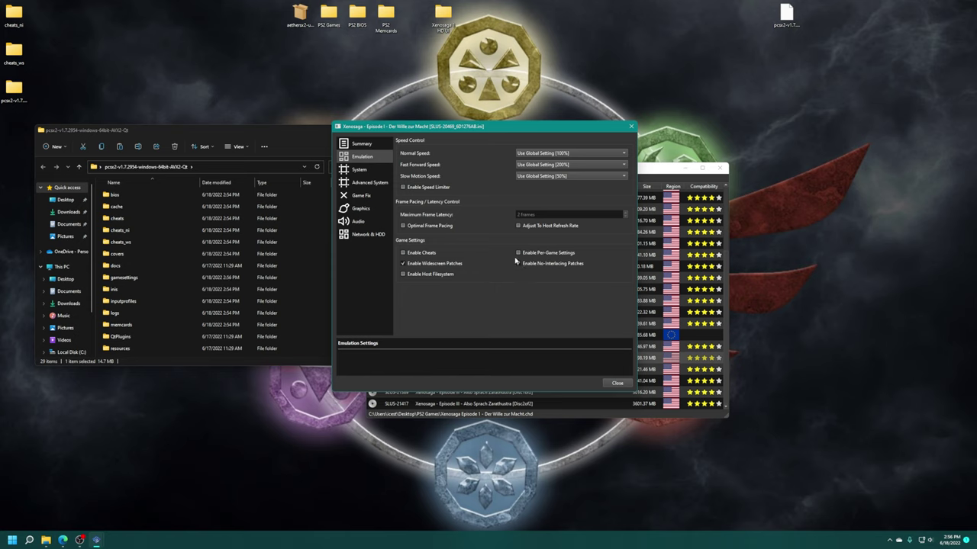
# Step: Set Xenosaga Episode I's aspect ratio to Widescreen (16:9) and its FMV aspect ratio to Standard (4:3)
pyautogui.click(360, 208)
pyautogui.click(471, 209)
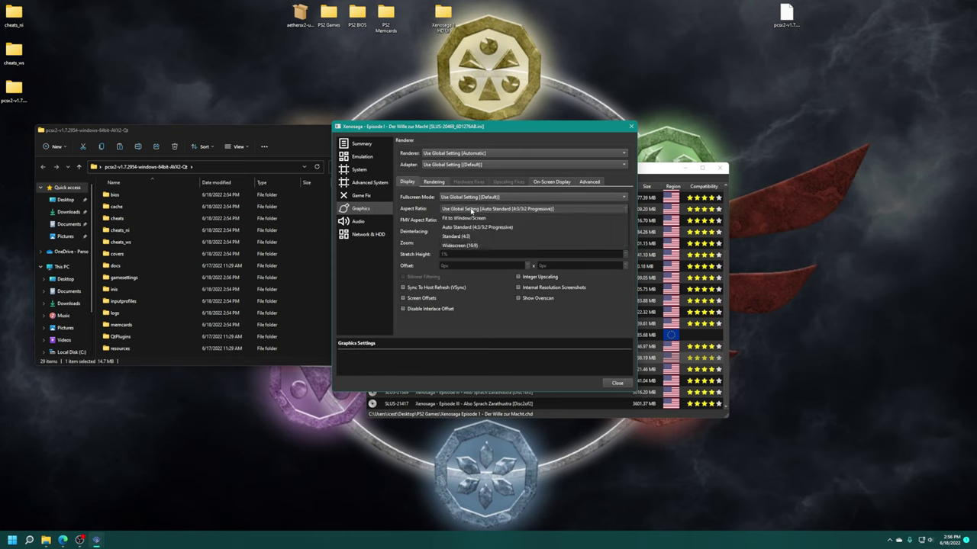
pyautogui.click(460, 245)
pyautogui.click(461, 221)
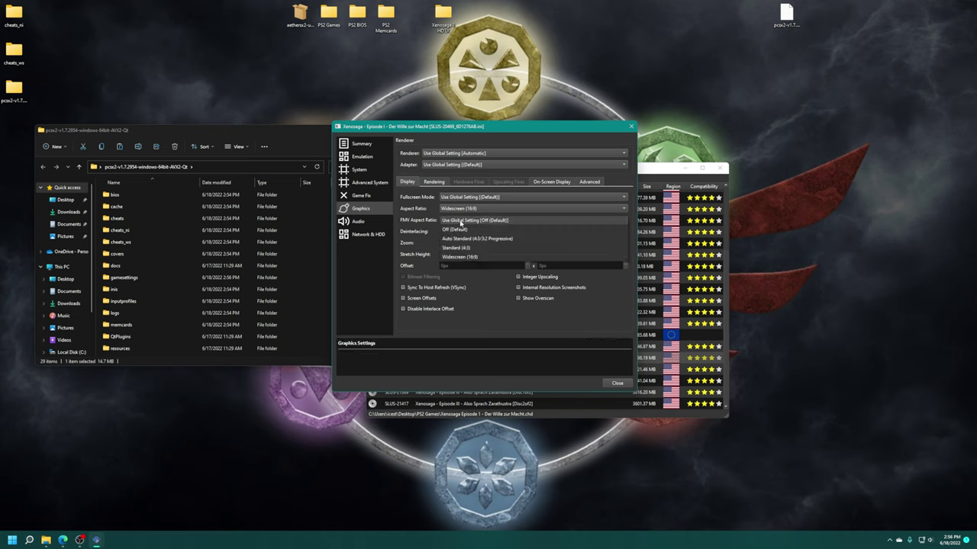
pyautogui.click(461, 248)
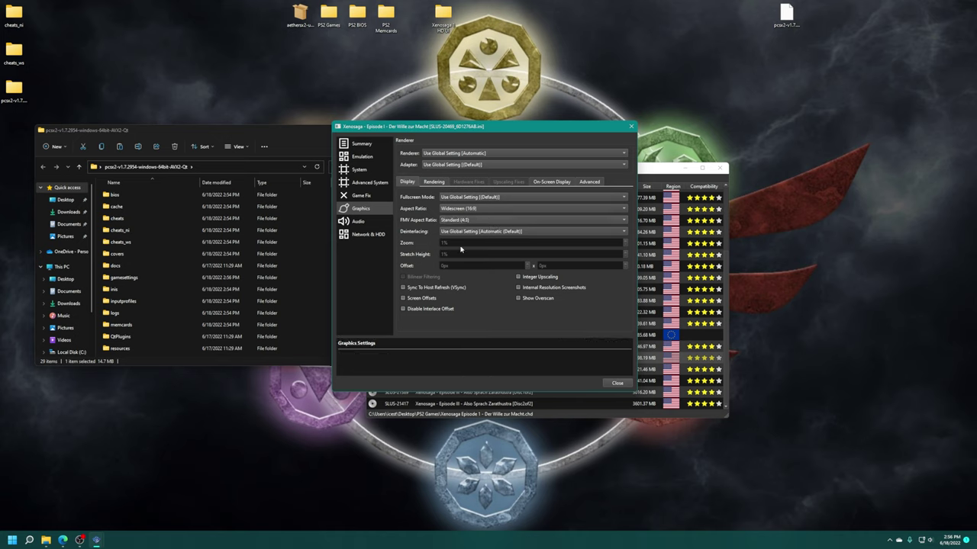
# Step: Enable Load Textures and Async Texture Loading in Xenosaga Episode I's advanced graphics settings, and close its properties
pyautogui.click(589, 181)
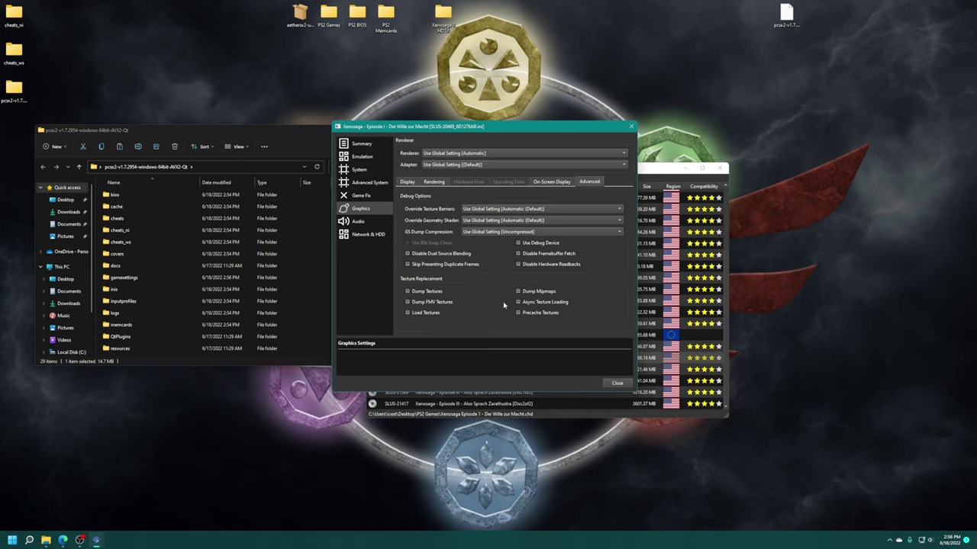
pyautogui.click(407, 313)
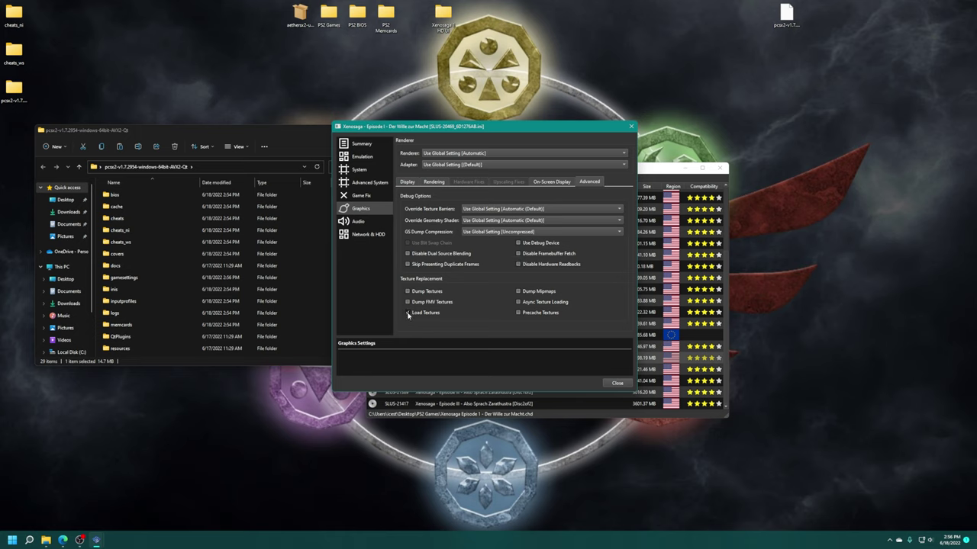
pyautogui.click(519, 302)
pyautogui.click(616, 384)
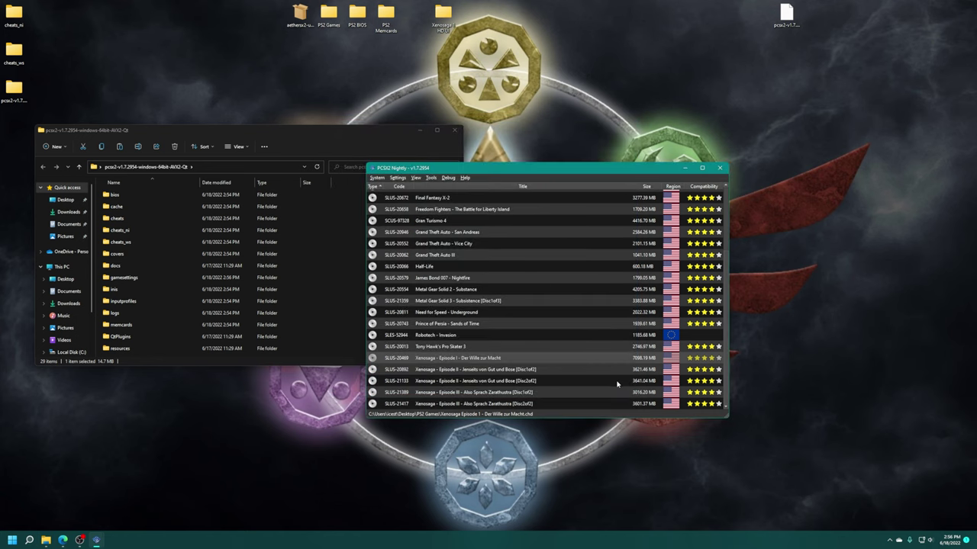
pyautogui.scroll(3, 547, 368)
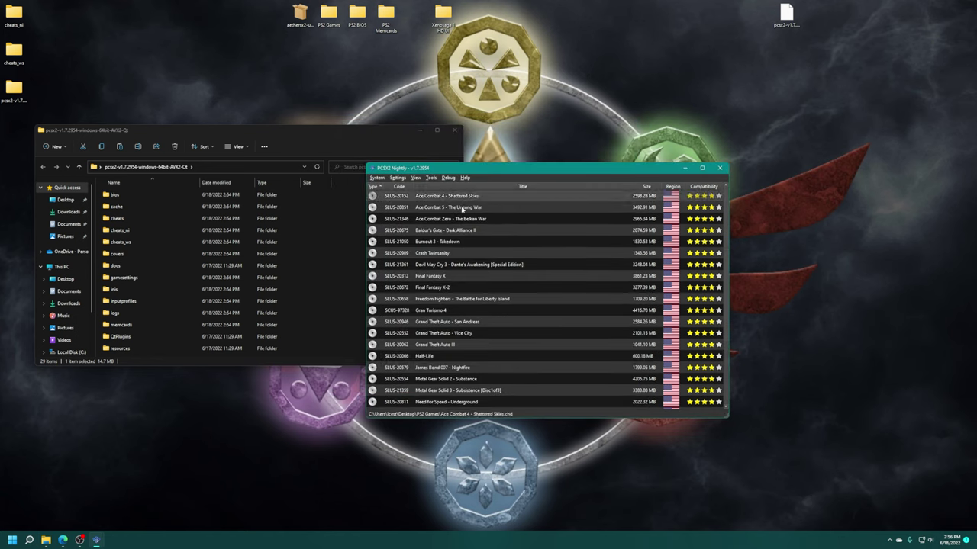
pyautogui.click(451, 219)
pyautogui.moveTo(451, 219); pyautogui.dragTo(434, 325)
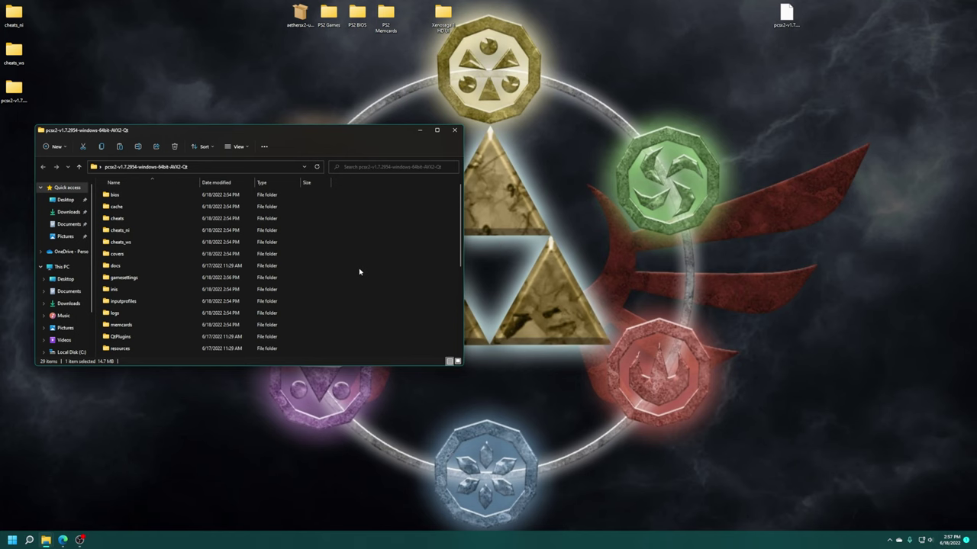
# Step: Open the gamesettings folder inside the pcsx2-v1.7.2954-windows-64bit-AVX2-Qt folder
pyautogui.doubleClick(138, 277)
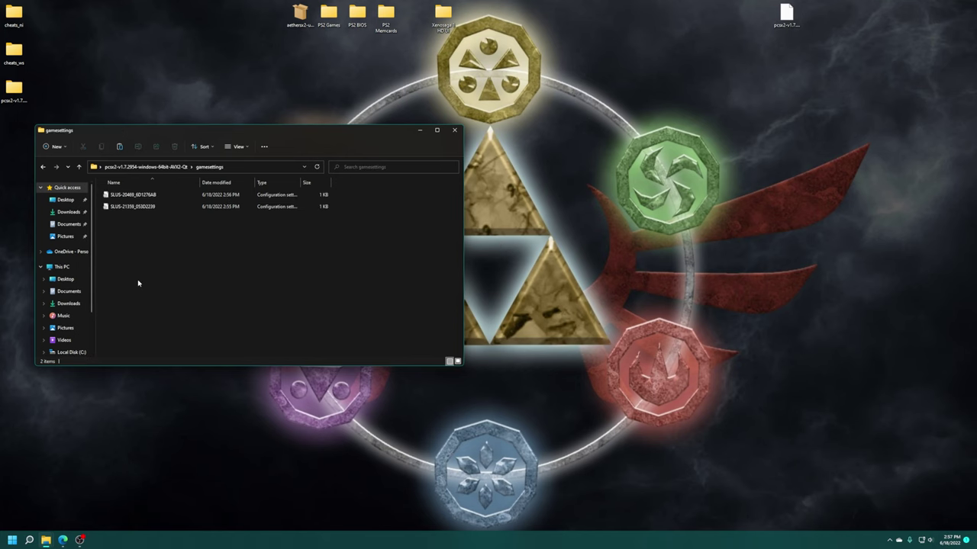
pyautogui.hotkey('alt', 'Left')
pyautogui.scroll(-5, 159, 270)
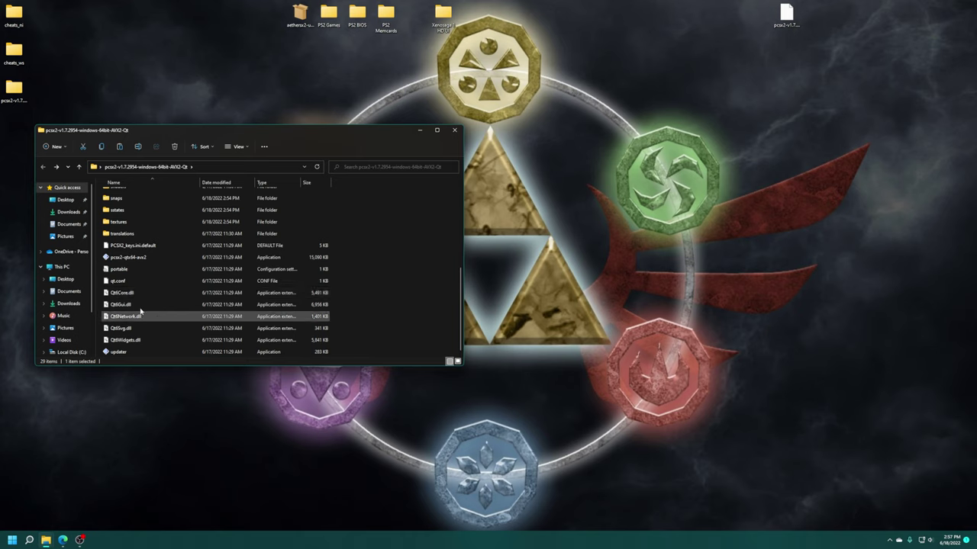
pyautogui.scroll(5, 191, 286)
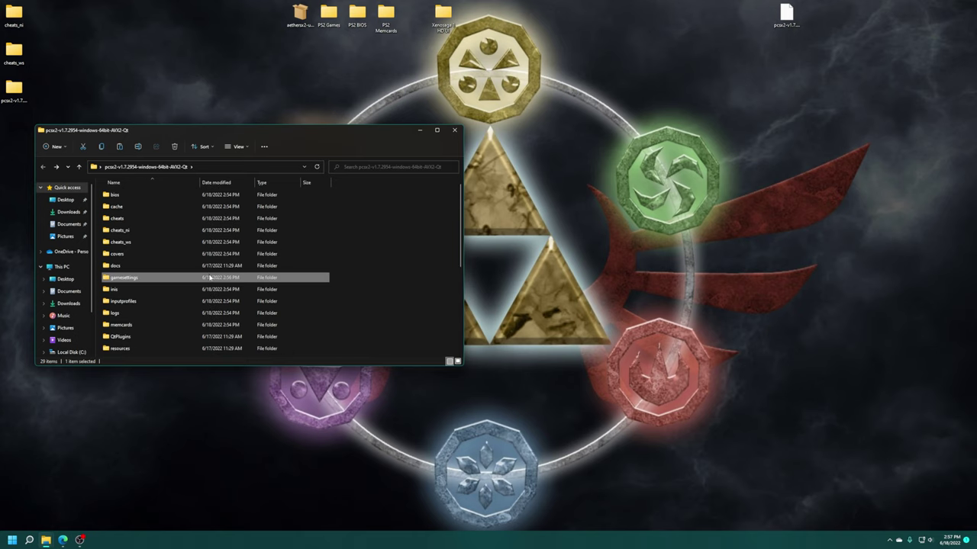
pyautogui.doubleClick(124, 280)
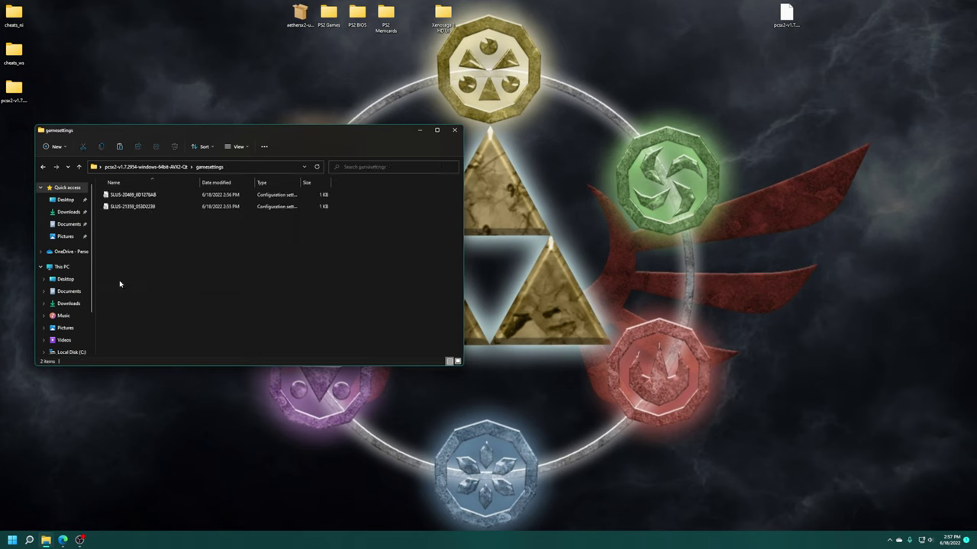
# Step: Copy SLUS-20469_6D1276AB and the SLUS-21359 settings file into the gamesettings folder in AetherSX2's LocalState on the Xbox
pyautogui.moveTo(175, 246); pyautogui.dragTo(143, 247)
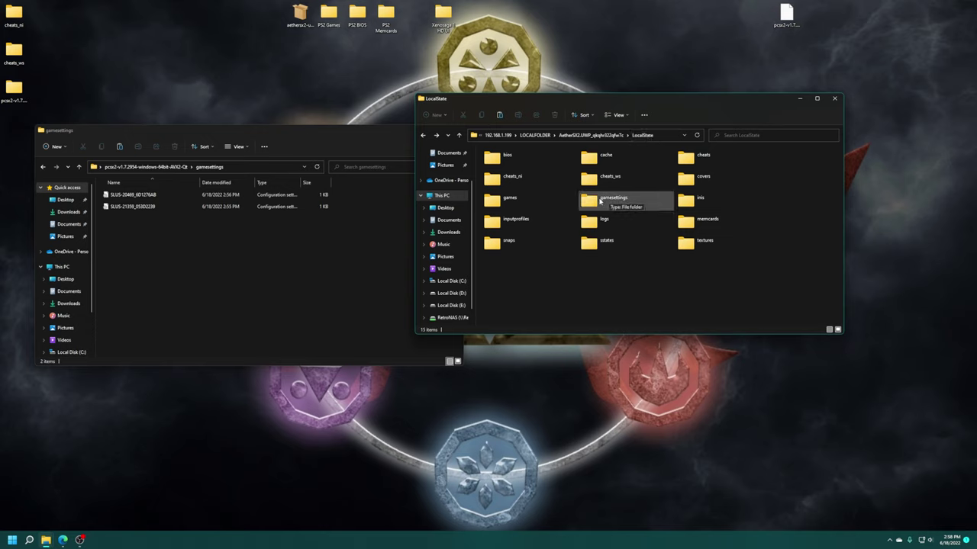
pyautogui.doubleClick(599, 200)
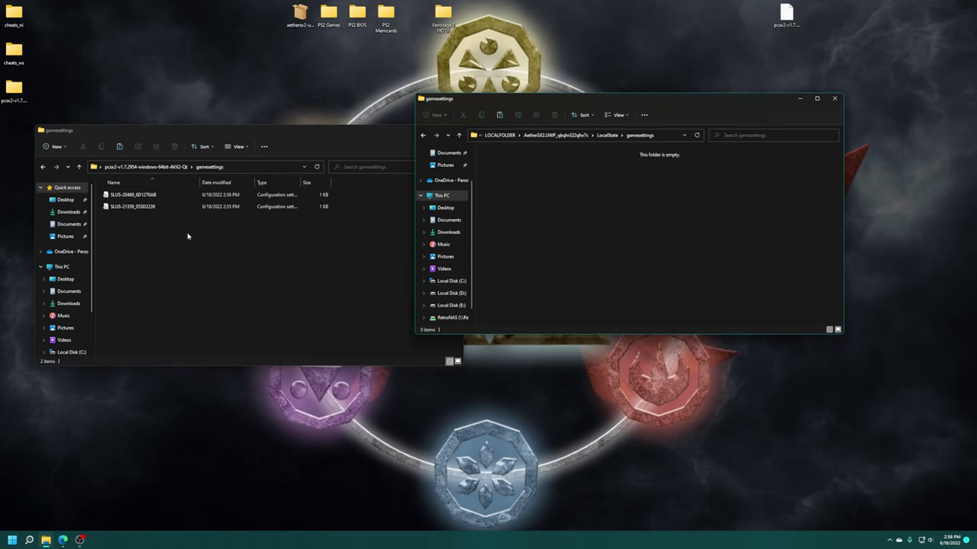
pyautogui.moveTo(179, 245); pyautogui.dragTo(608, 250)
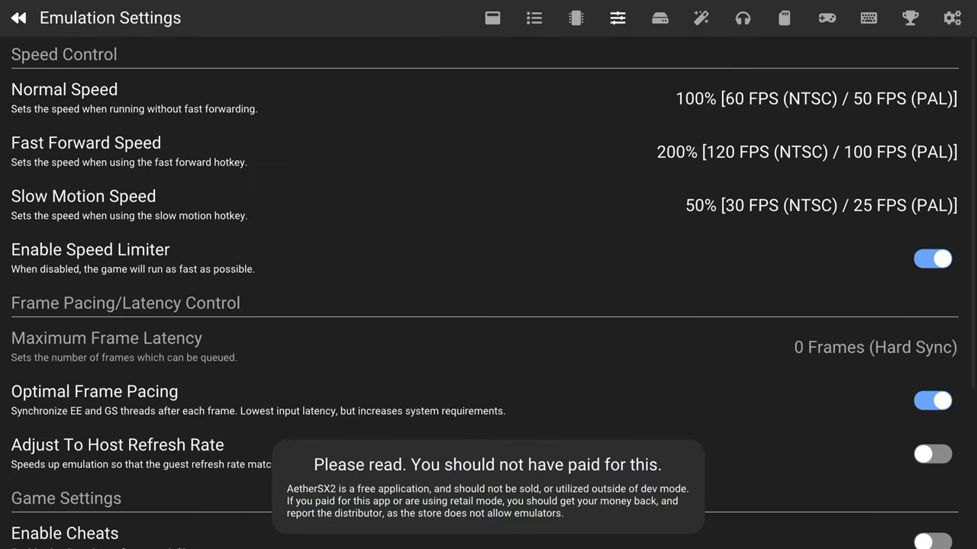
# Step: Switch to AetherSX2 on the Xbox and review the display and rendering options in its graphics settings
pyautogui.press('Right')
pyautogui.press('Right')
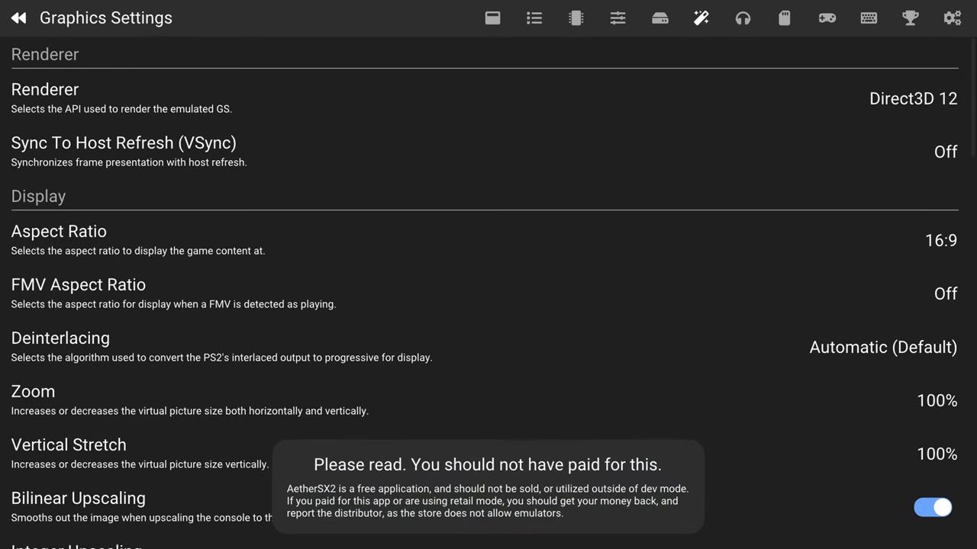
pyautogui.press('Down')
pyautogui.press('Down')
pyautogui.press('Down')
pyautogui.press('Down')
pyautogui.press('Down')
pyautogui.press('Down')
pyautogui.press('Down')
pyautogui.press('Down')
pyautogui.press('Down')
pyautogui.press('Down')
pyautogui.press('Down')
pyautogui.press('Down')
pyautogui.press('Down')
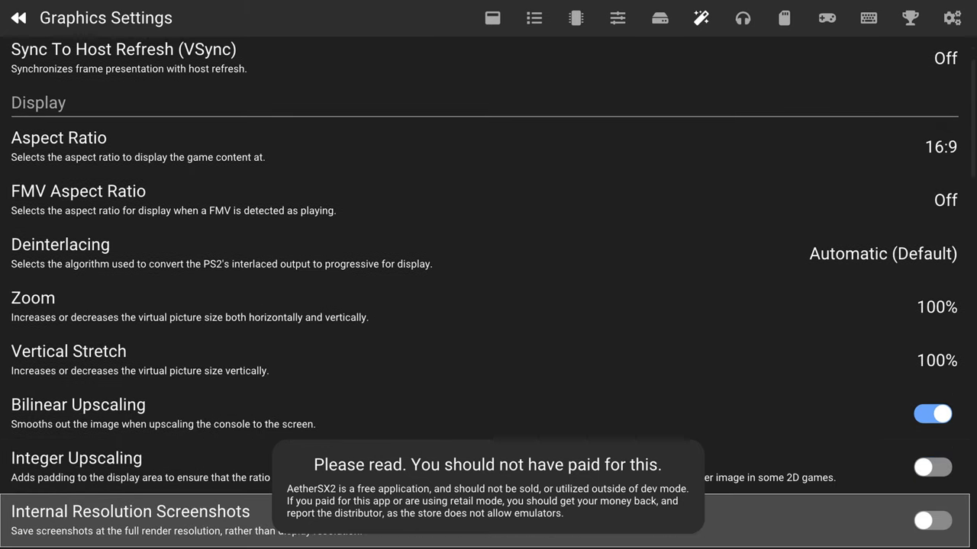
pyautogui.press('Up')
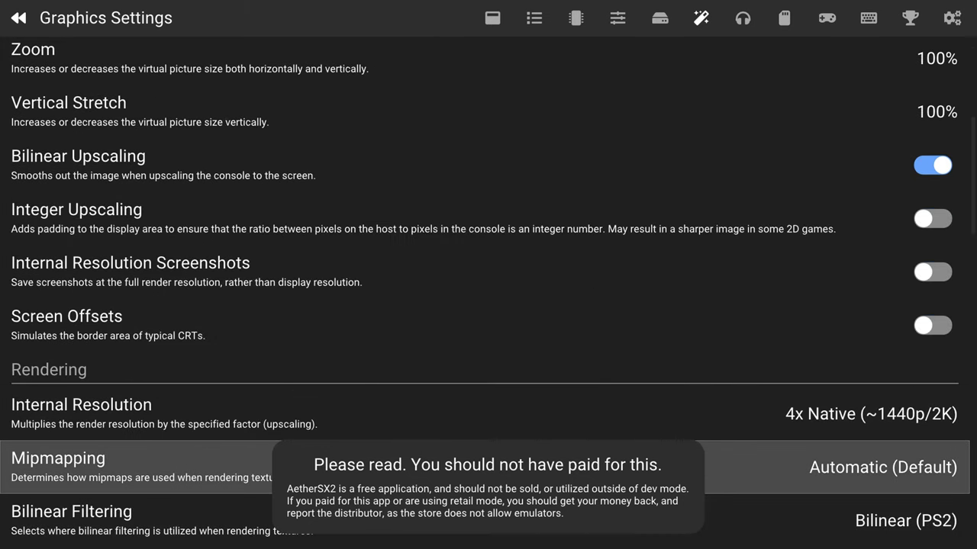
pyautogui.press('Up')
pyautogui.press('Down')
pyautogui.press('Down')
pyautogui.press('Down')
pyautogui.press('Down')
pyautogui.press('Down')
pyautogui.press('Down')
pyautogui.press('Down')
pyautogui.press('Down')
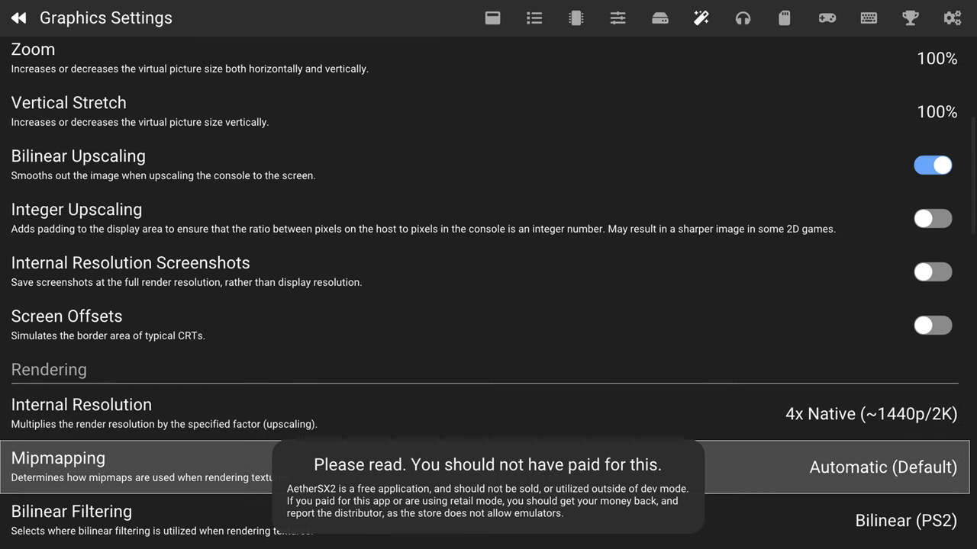
pyautogui.press('Down')
pyautogui.press('Down')
pyautogui.press('Down')
pyautogui.press('Down')
pyautogui.press('Down')
pyautogui.press('Down')
pyautogui.press('Down')
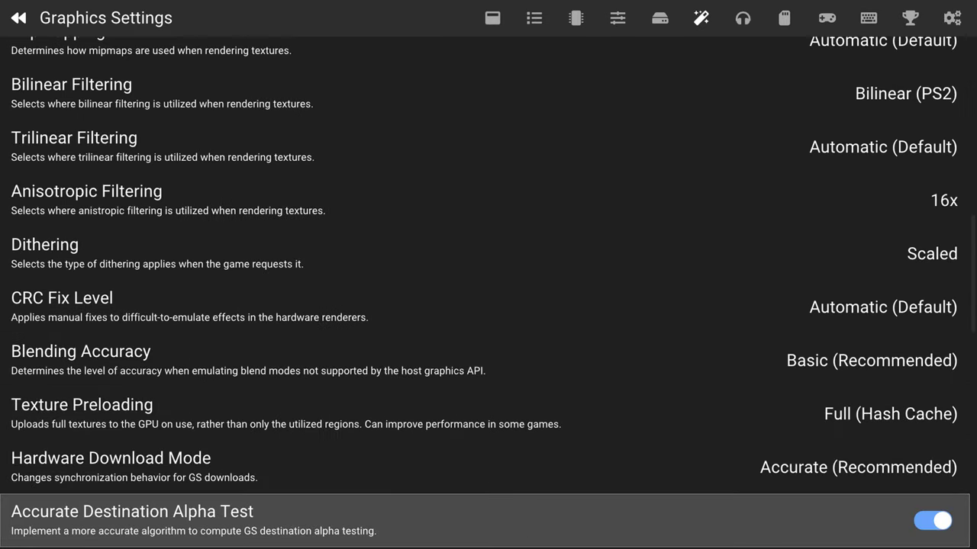
pyautogui.press('Up')
pyautogui.press('Up')
pyautogui.press('Up')
pyautogui.press('Up')
pyautogui.press('Up')
pyautogui.press('Up')
pyautogui.press('Up')
pyautogui.press('Up')
pyautogui.press('Up')
pyautogui.press('Up')
pyautogui.press('Up')
pyautogui.press('Up')
pyautogui.press('Up')
pyautogui.press('Up')
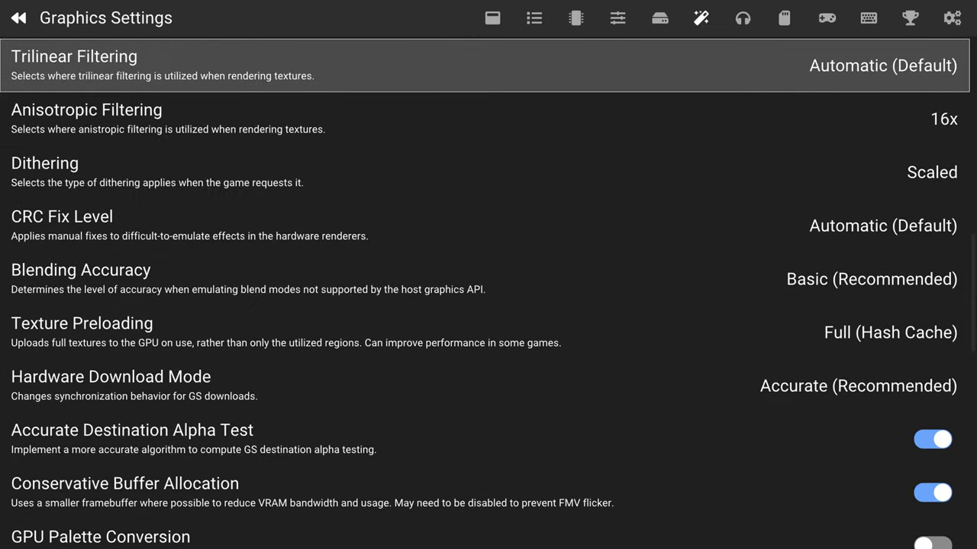
# Step: Turn off Load Textures under Texture Replacement in the global graphics settings
pyautogui.press('Down')
pyautogui.press('Down')
pyautogui.press('Down')
pyautogui.press('Down')
pyautogui.press('Down')
pyautogui.press('Down')
pyautogui.press('Down')
pyautogui.press('Down')
pyautogui.press('Down')
pyautogui.press('Down')
pyautogui.press('Down')
pyautogui.press('Down')
pyautogui.press('Down')
pyautogui.press('Down')
pyautogui.press('Down')
pyautogui.press('Down')
pyautogui.press('Down')
pyautogui.press('Down')
pyautogui.press('Down')
pyautogui.press('Down')
pyautogui.press('Down')
pyautogui.press('Down')
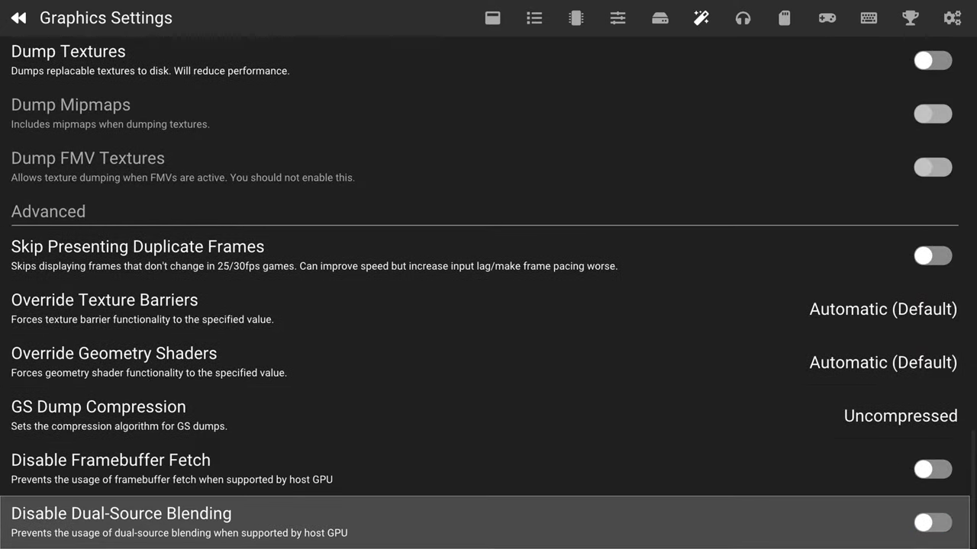
pyautogui.press('Up')
pyautogui.press('Up')
pyautogui.press('Up')
pyautogui.press('Up')
pyautogui.press('Up')
pyautogui.press('Up')
pyautogui.press('Up')
pyautogui.press('Up')
pyautogui.press('Up')
pyautogui.press('Up')
pyautogui.press('Down')
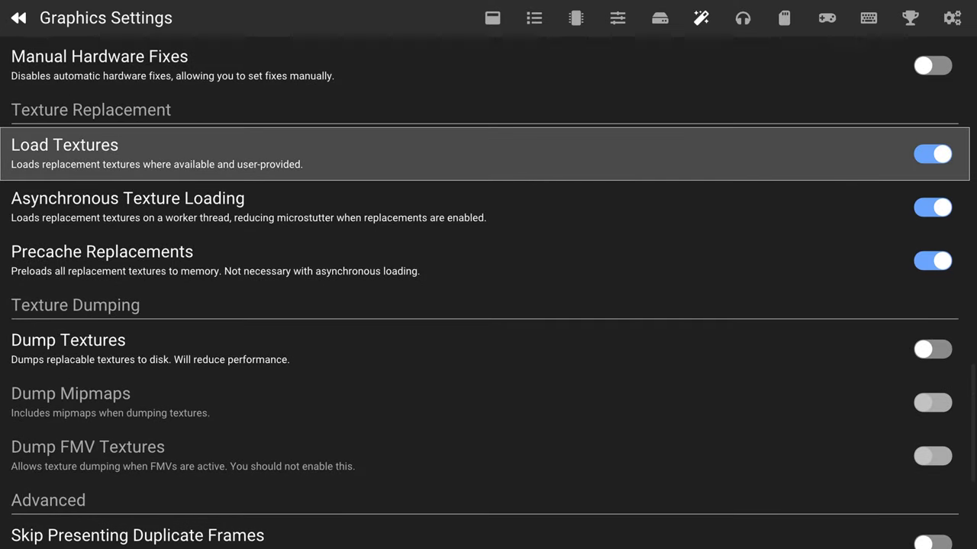
pyautogui.press('Return')
# Step: Set the global display aspect ratio to Auto 4:3/3:2 in the graphics settings
pyautogui.press('Down')
pyautogui.press('Down')
pyautogui.press('Down')
pyautogui.press('Down')
pyautogui.press('Down')
pyautogui.press('Down')
pyautogui.press('Down')
pyautogui.press('Up')
pyautogui.press('Up')
pyautogui.press('Up')
pyautogui.press('Up')
pyautogui.press('Up')
pyautogui.press('Up')
pyautogui.press('Up')
pyautogui.press('Up')
pyautogui.press('Up')
pyautogui.press('Up')
pyautogui.press('Up')
pyautogui.press('Up')
pyautogui.press('Up')
pyautogui.press('Up')
pyautogui.press('Up')
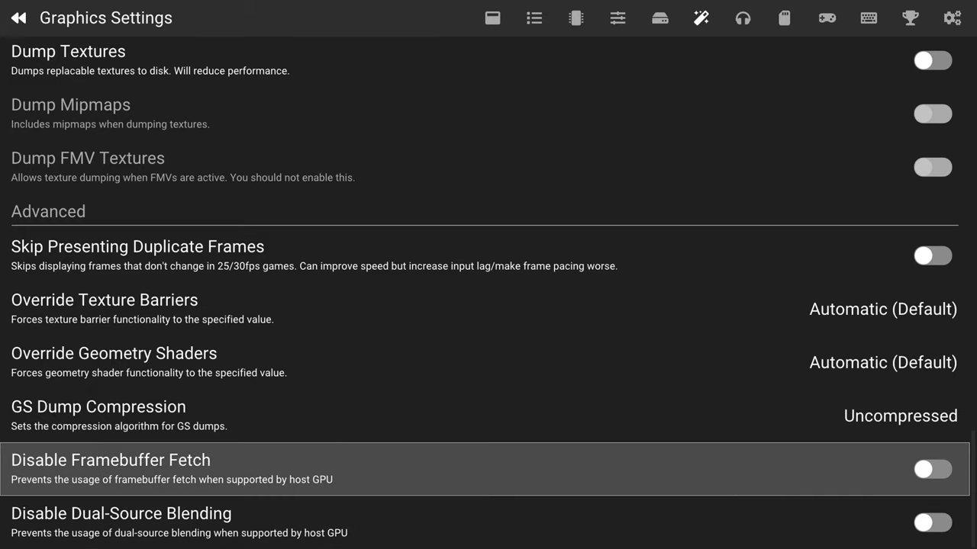
pyautogui.press('Up')
pyautogui.press('Up')
pyautogui.press('Up')
pyautogui.press('Up')
pyautogui.press('Up')
pyautogui.press('Up')
pyautogui.press('Up')
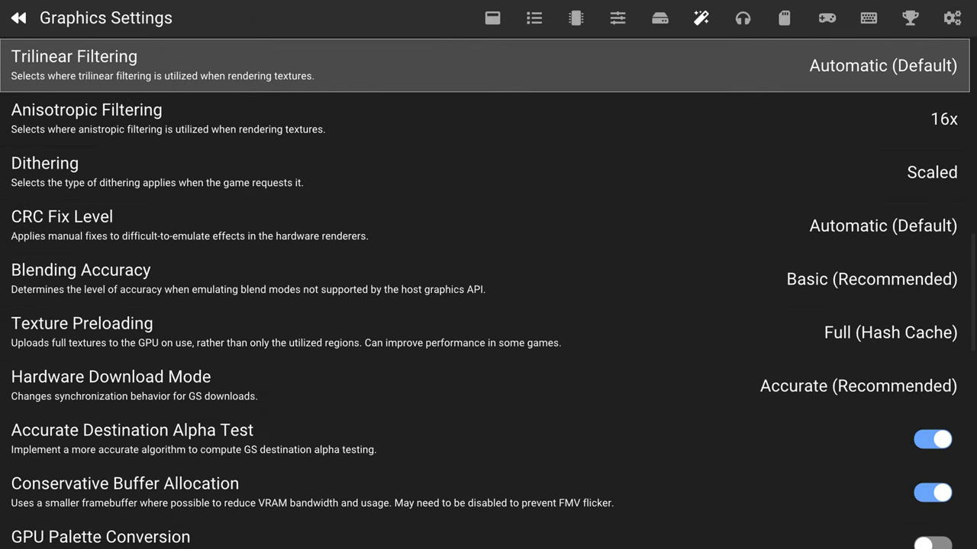
pyautogui.press('Up')
pyautogui.press('Up')
pyautogui.press('Up')
pyautogui.press('Up')
pyautogui.press('Up')
pyautogui.press('Up')
pyautogui.press('Up')
pyautogui.press('Up')
pyautogui.press('Up')
pyautogui.press('Up')
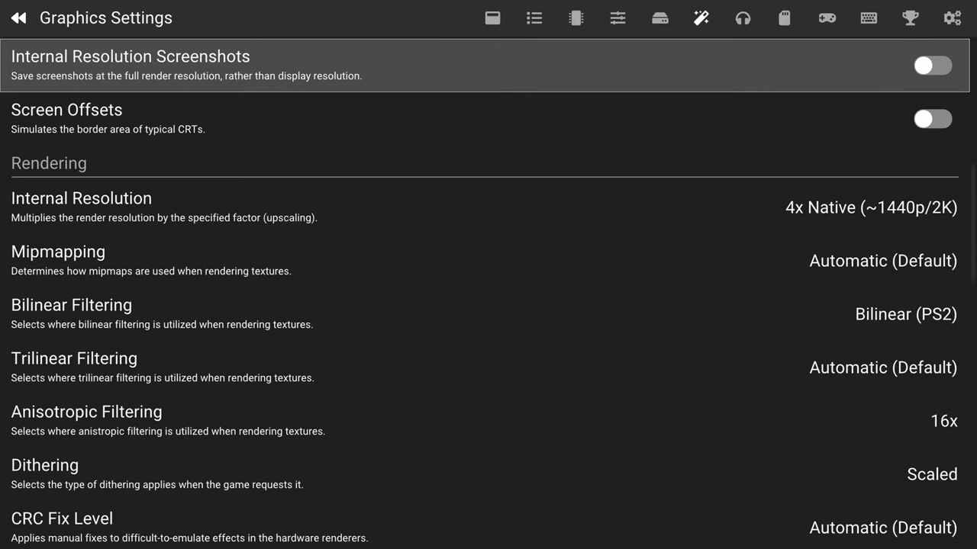
pyautogui.press('Down')
pyautogui.press('Down')
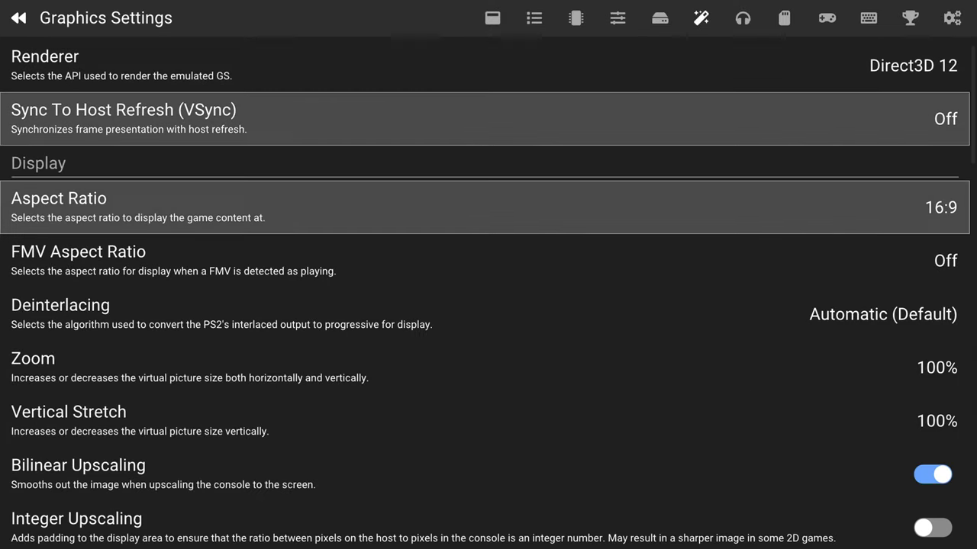
pyautogui.press('Return')
pyautogui.press('Down')
pyautogui.press('Return')
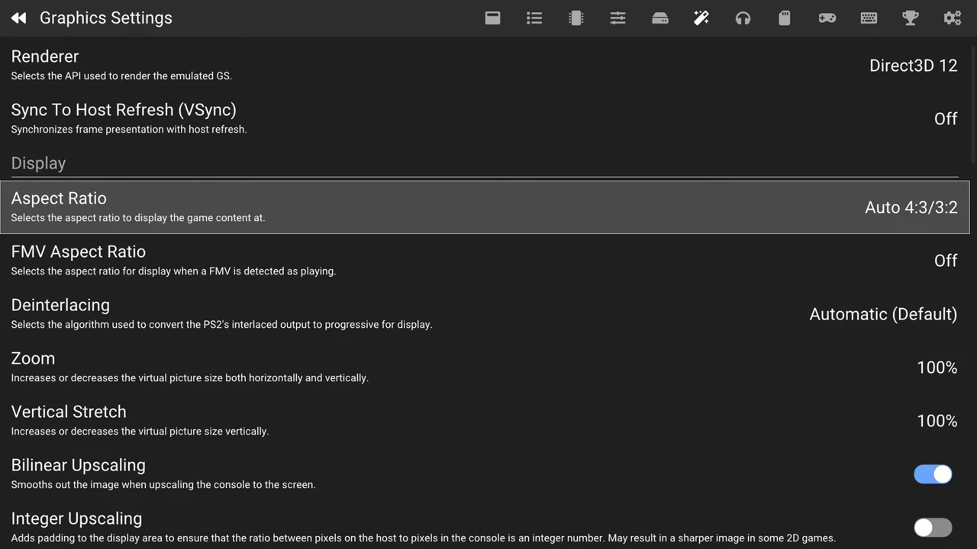
# Step: Leave the emulator settings and open the game list
pyautogui.press('Up')
pyautogui.press('Up')
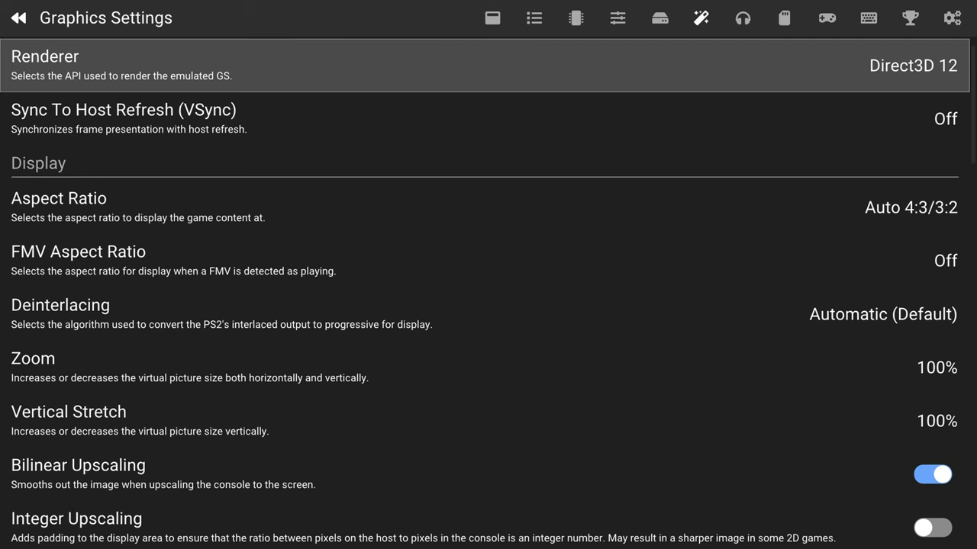
pyautogui.press('Left')
pyautogui.press('Left')
pyautogui.press('Left')
pyautogui.press('Left')
pyautogui.press('Left')
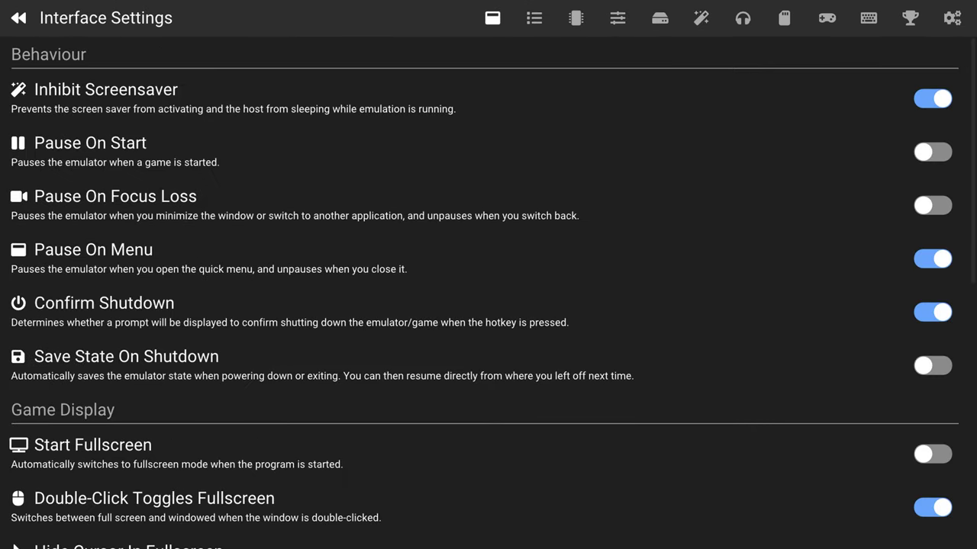
pyautogui.press('Escape')
pyautogui.press('Down')
pyautogui.press('Down')
pyautogui.press('Return')
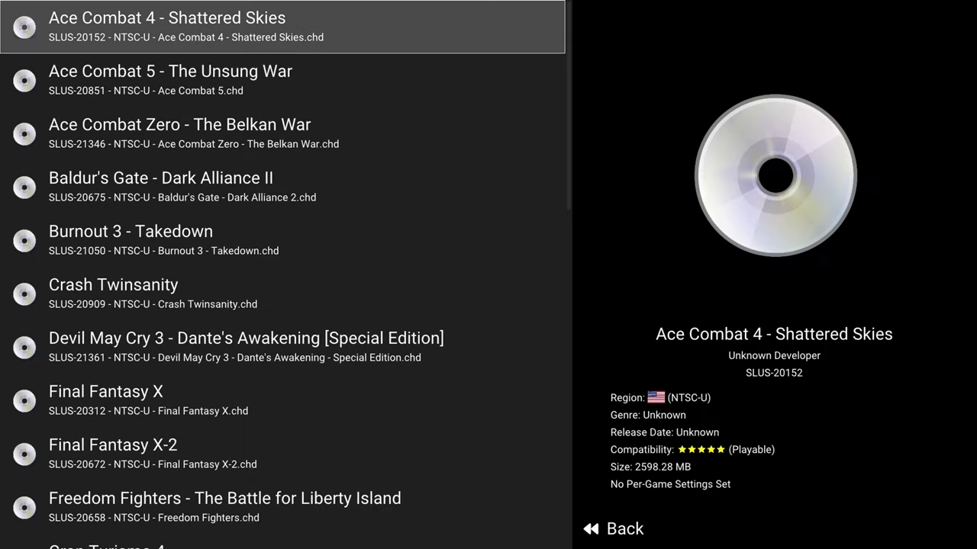
# Step: Go through the game list to the Metal Gear Solid 3 - Subsistence [Disc1of3] entry
pyautogui.press('Down')
pyautogui.press('Down')
pyautogui.press('Down')
pyautogui.press('Down')
pyautogui.press('Down')
pyautogui.press('Down')
pyautogui.press('Down')
pyautogui.press('Down')
pyautogui.press('Down')
pyautogui.press('Down')
pyautogui.press('Down')
pyautogui.press('Down')
pyautogui.press('Down')
pyautogui.press('Down')
pyautogui.press('Down')
pyautogui.press('Down')
pyautogui.press('Down')
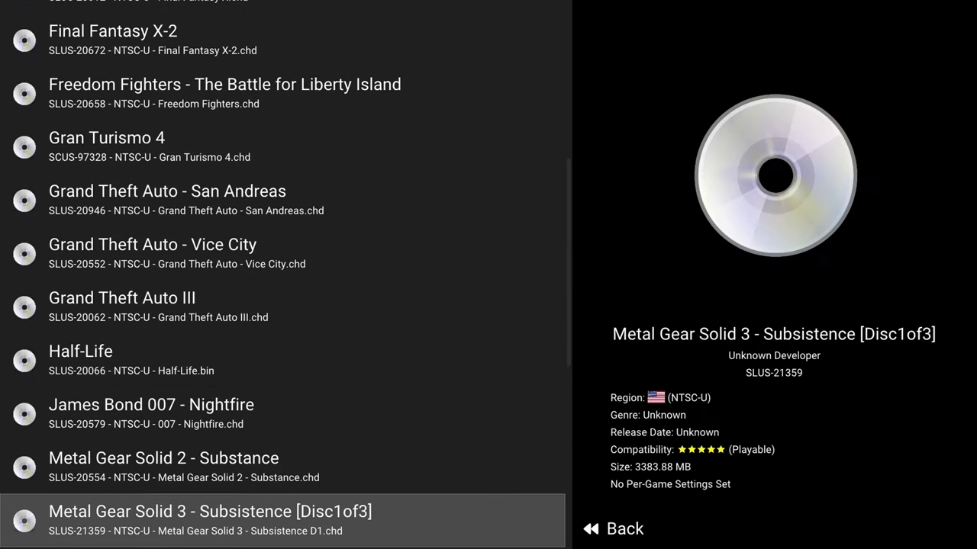
pyautogui.press('Down')
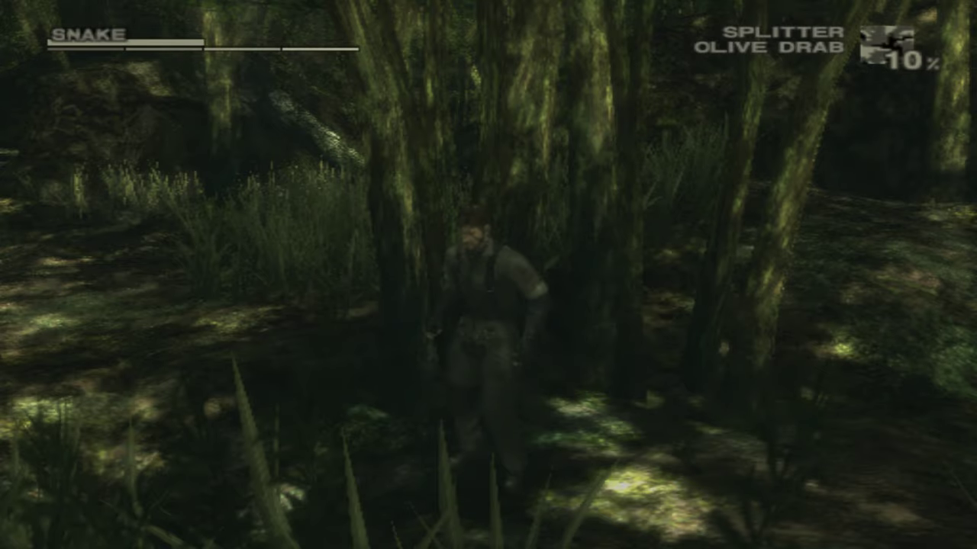
pyautogui.press('Up')
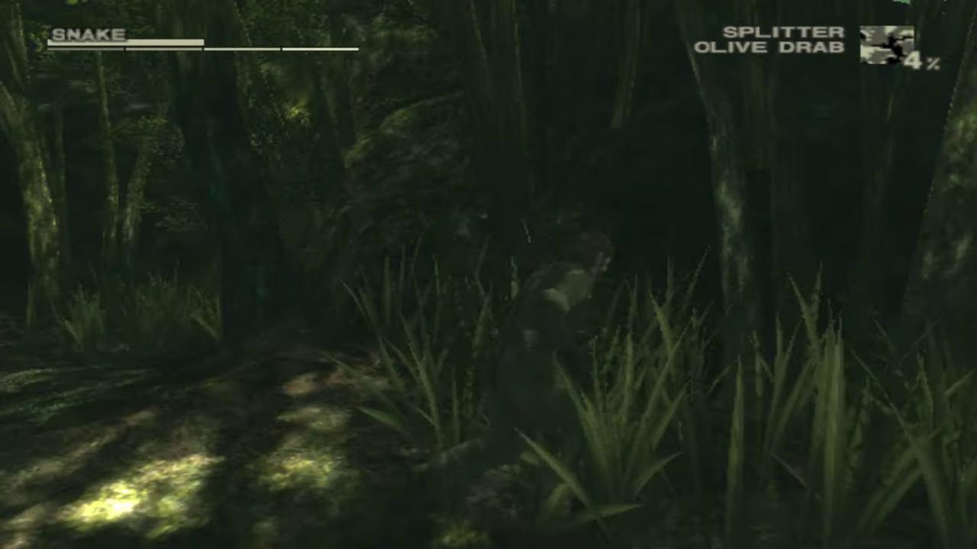
pyautogui.press('Up')
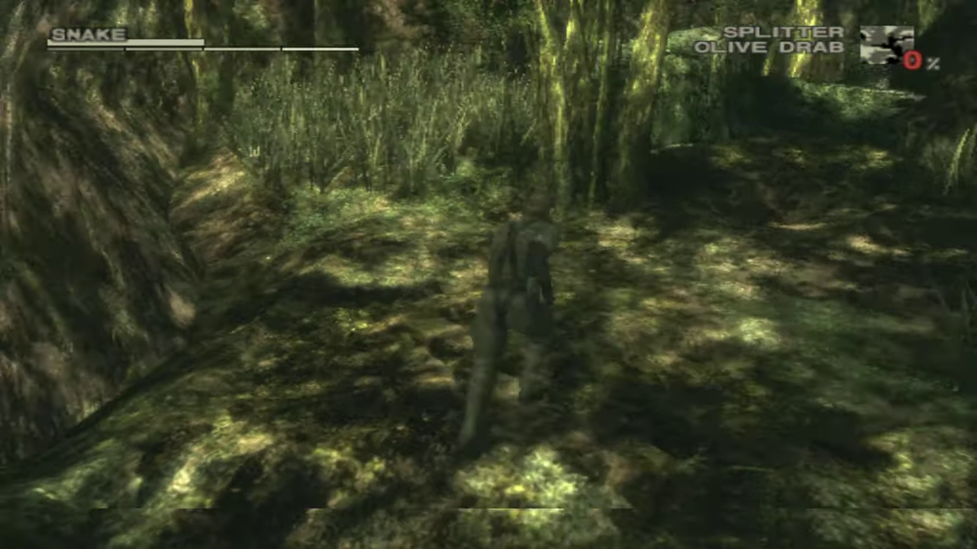
pyautogui.press('Up')
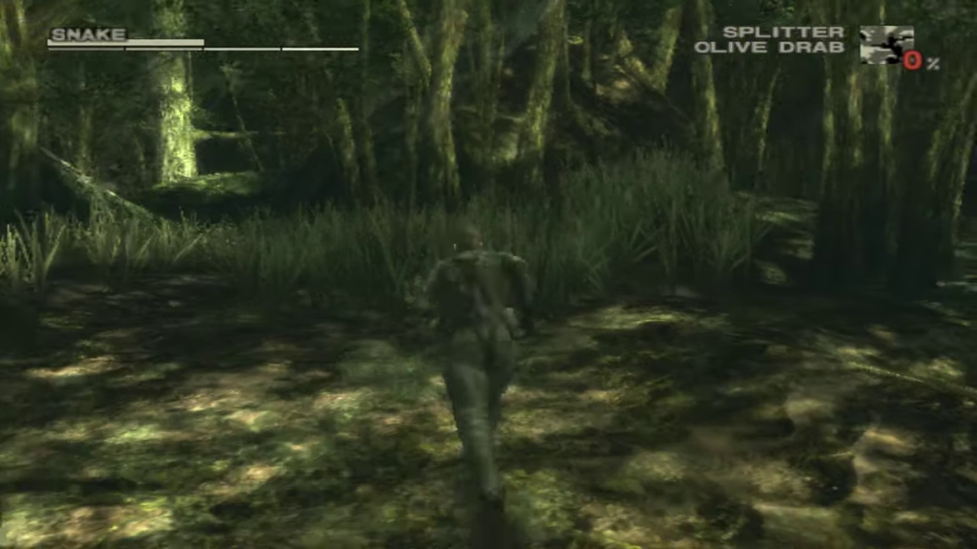
pyautogui.press('Up')
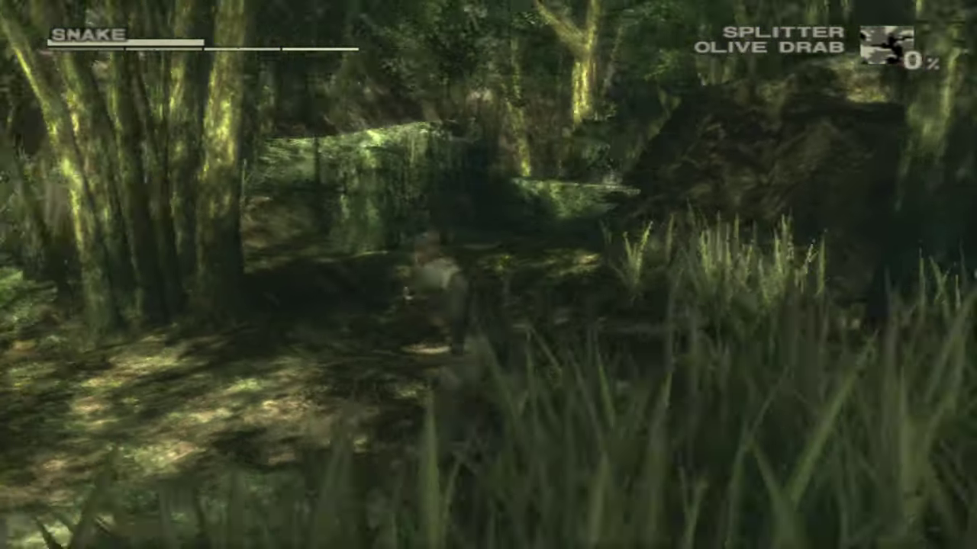